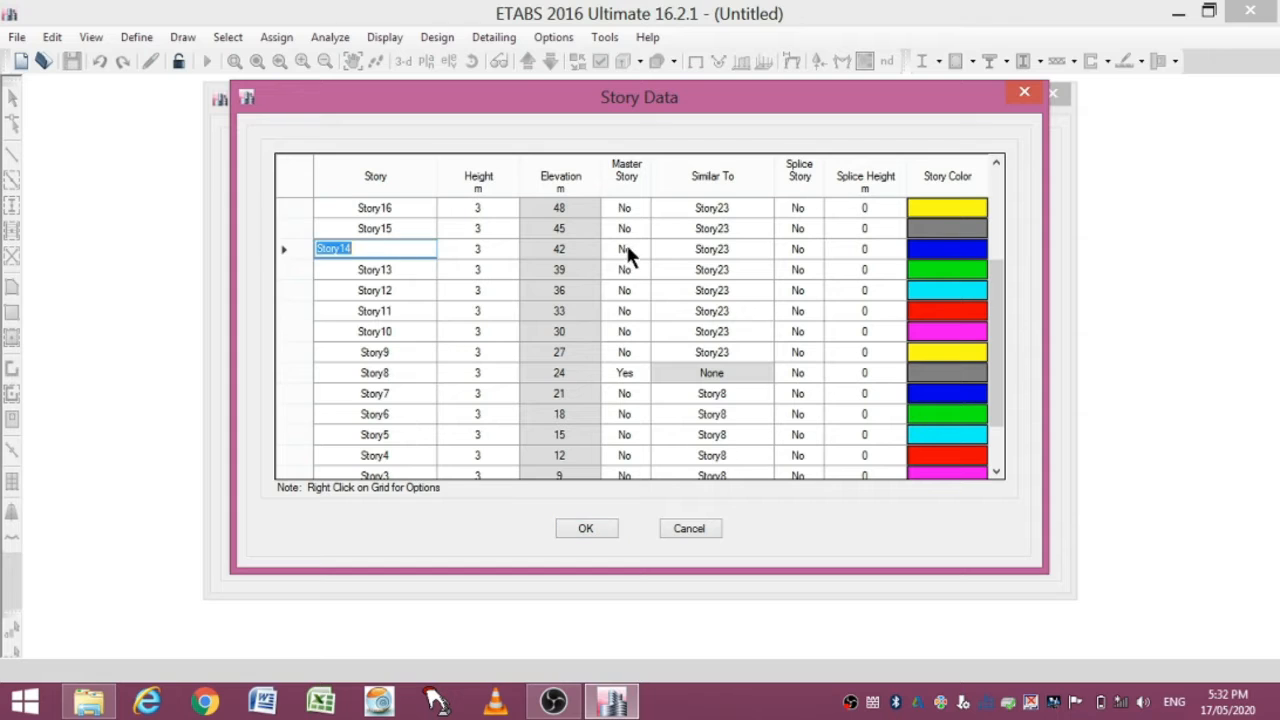
- Make Story14 a master story and set Story13 and Story12 similar to Story14
{"action": "left_click", "coordinate": [626, 250]}
{"action": "left_click", "coordinate": [614, 270]}
{"action": "left_click", "coordinate": [712, 269]}
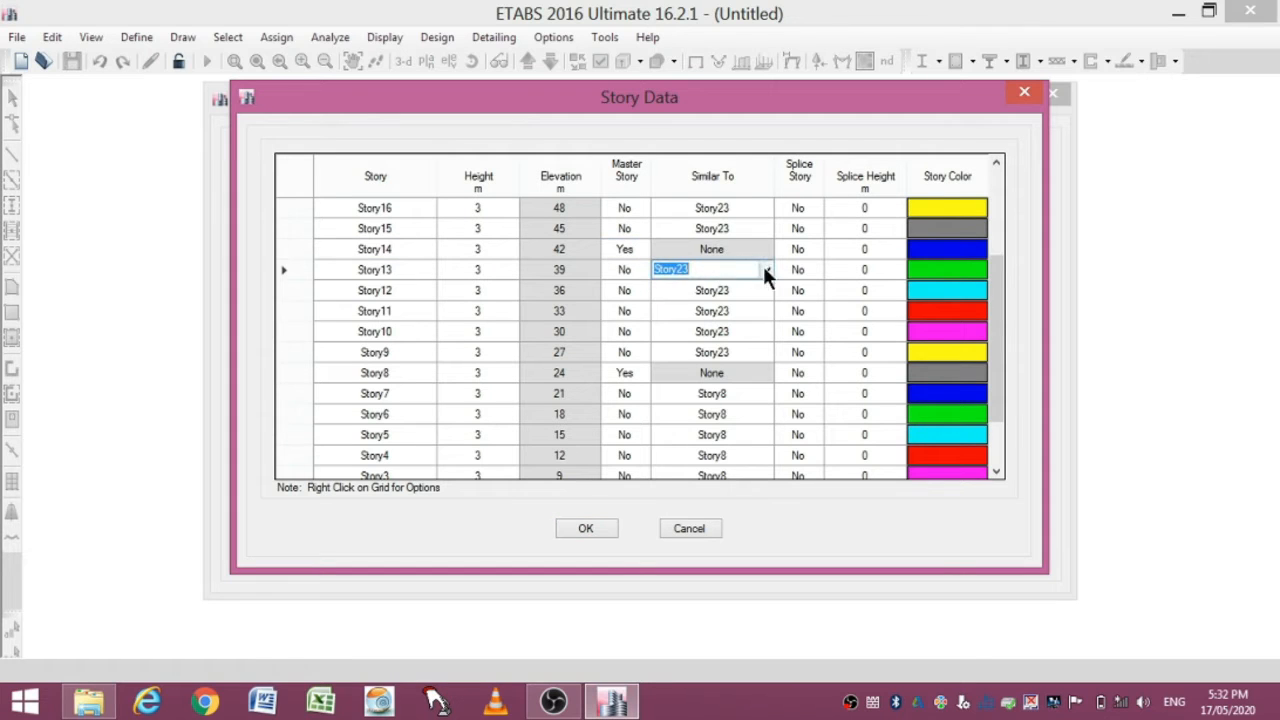
{"action": "left_click", "coordinate": [766, 269]}
{"action": "left_click", "coordinate": [743, 302]}
{"action": "left_click", "coordinate": [758, 289]}
{"action": "left_click", "coordinate": [766, 290]}
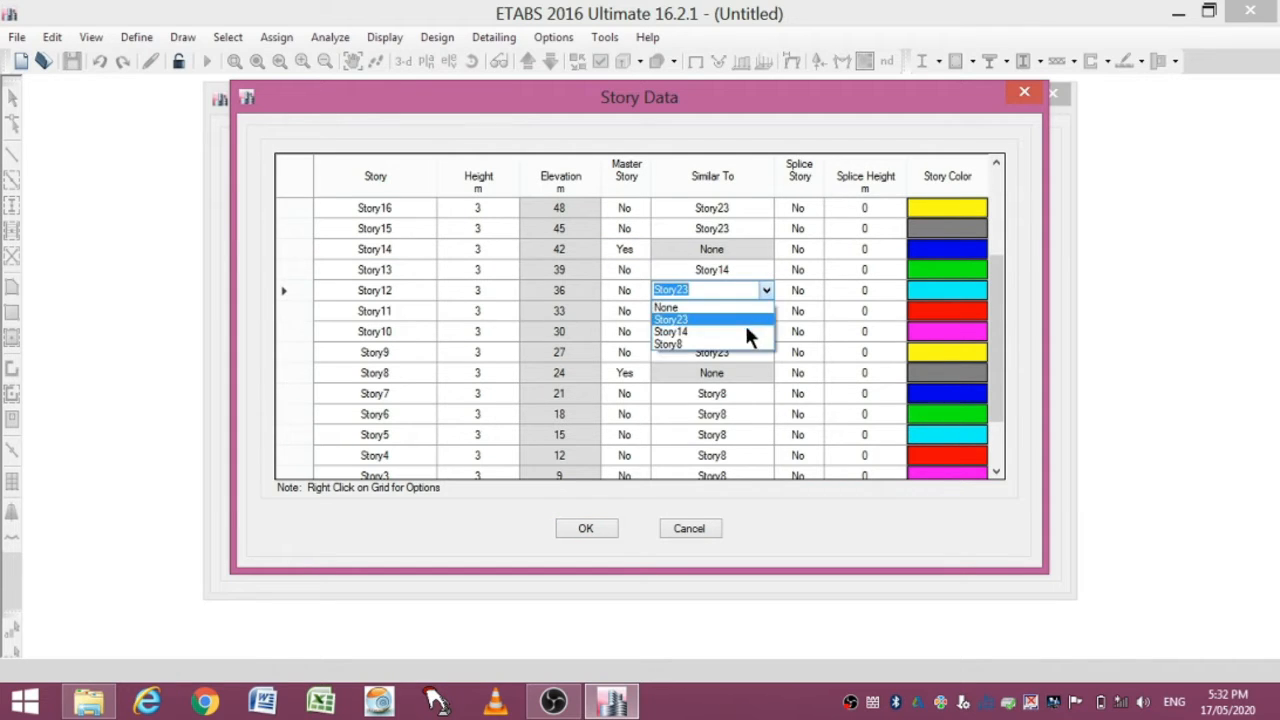
{"action": "left_click", "coordinate": [744, 322]}
- Set Story11, Story10 and Story9 similar to Story14
{"action": "left_click", "coordinate": [761, 310]}
{"action": "left_click", "coordinate": [766, 311]}
{"action": "left_click", "coordinate": [736, 342]}
{"action": "left_click", "coordinate": [746, 333]}
{"action": "left_click", "coordinate": [766, 331]}
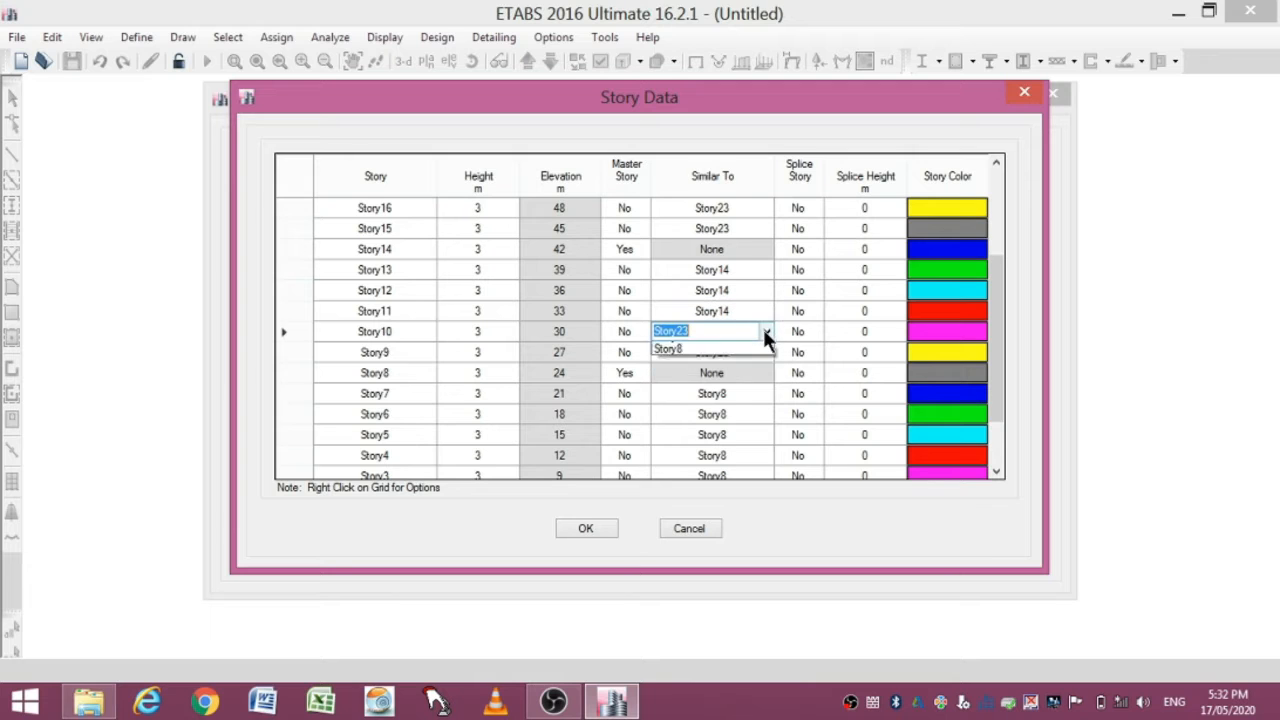
{"action": "left_click", "coordinate": [736, 372]}
{"action": "left_click", "coordinate": [760, 350]}
{"action": "left_click", "coordinate": [766, 352]}
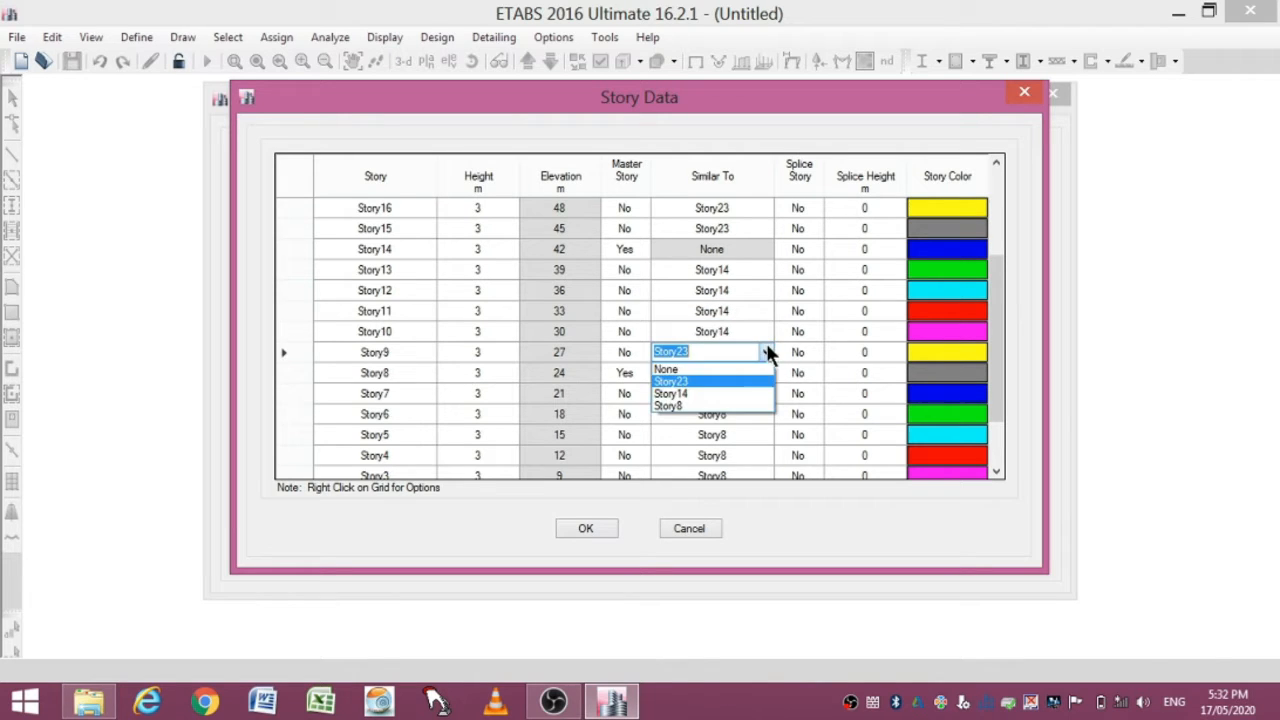
{"action": "left_click", "coordinate": [736, 392]}
- Make Story19 a master story and set Story18 similar to Story19
{"action": "left_click_drag", "start_coordinate": [996, 383], "coordinate": [1000, 300]}
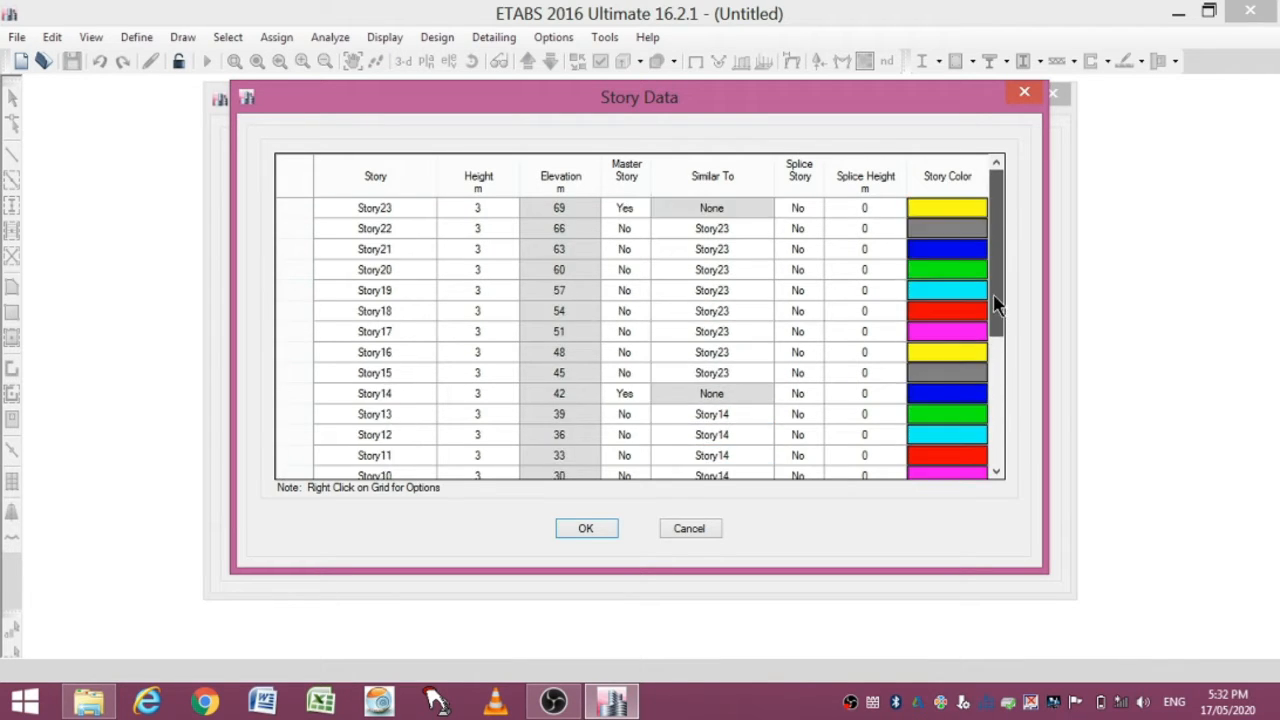
{"action": "left_click", "coordinate": [412, 290]}
{"action": "left_click", "coordinate": [633, 292]}
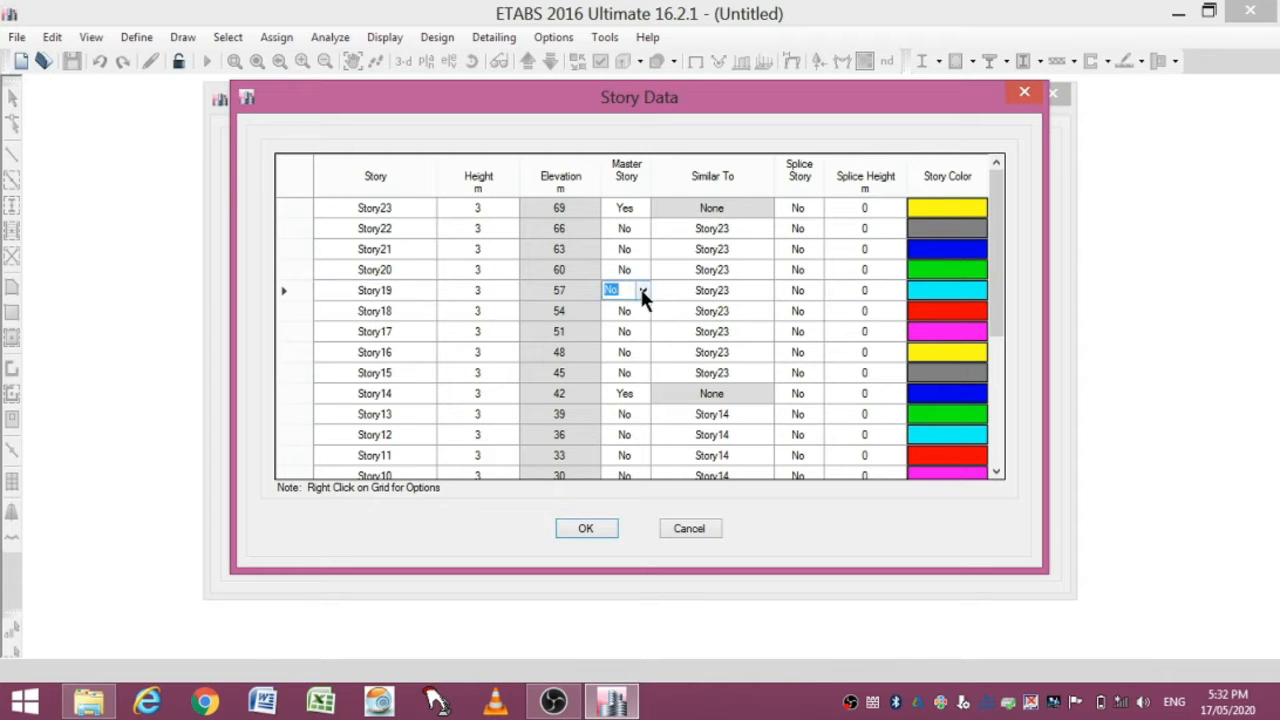
{"action": "left_click", "coordinate": [639, 288]}
{"action": "left_click", "coordinate": [640, 312]}
{"action": "left_click", "coordinate": [743, 311]}
{"action": "left_click", "coordinate": [743, 311]}
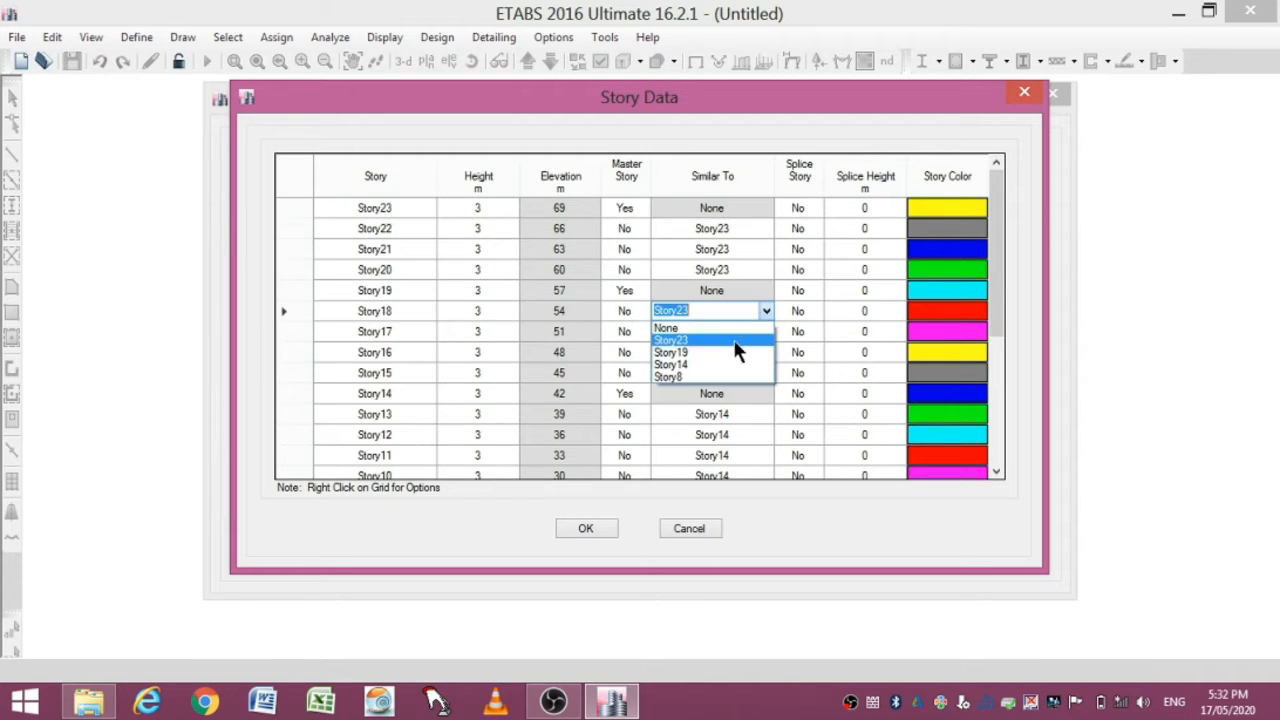
{"action": "left_click", "coordinate": [737, 352]}
- Set Story17, Story16 and Story15 similar to Story19
{"action": "left_click", "coordinate": [756, 331]}
{"action": "left_click", "coordinate": [756, 331]}
{"action": "left_click", "coordinate": [716, 372]}
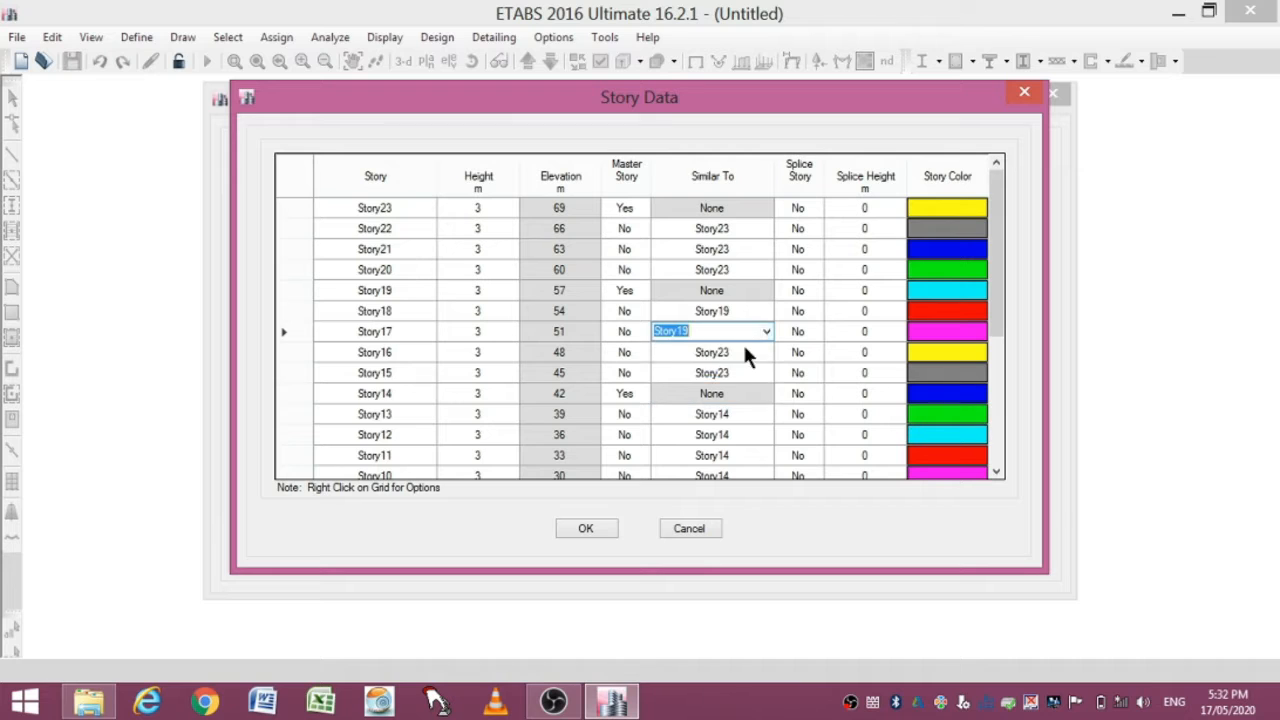
{"action": "left_click", "coordinate": [756, 352]}
{"action": "left_click", "coordinate": [766, 352]}
{"action": "left_click", "coordinate": [714, 393]}
{"action": "left_click", "coordinate": [763, 373]}
{"action": "left_click", "coordinate": [763, 373]}
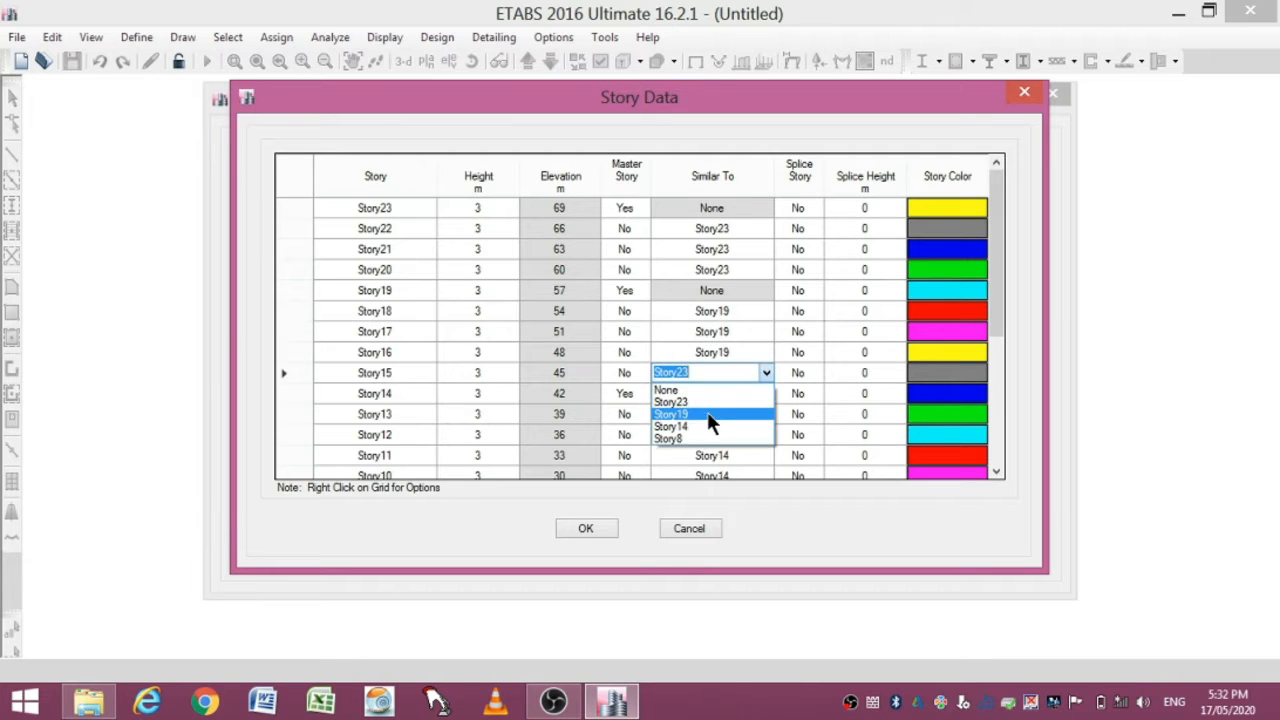
{"action": "left_click", "coordinate": [708, 414]}
- Accept the story data and create the new model from the Grid Only template
{"action": "left_click", "coordinate": [391, 211]}
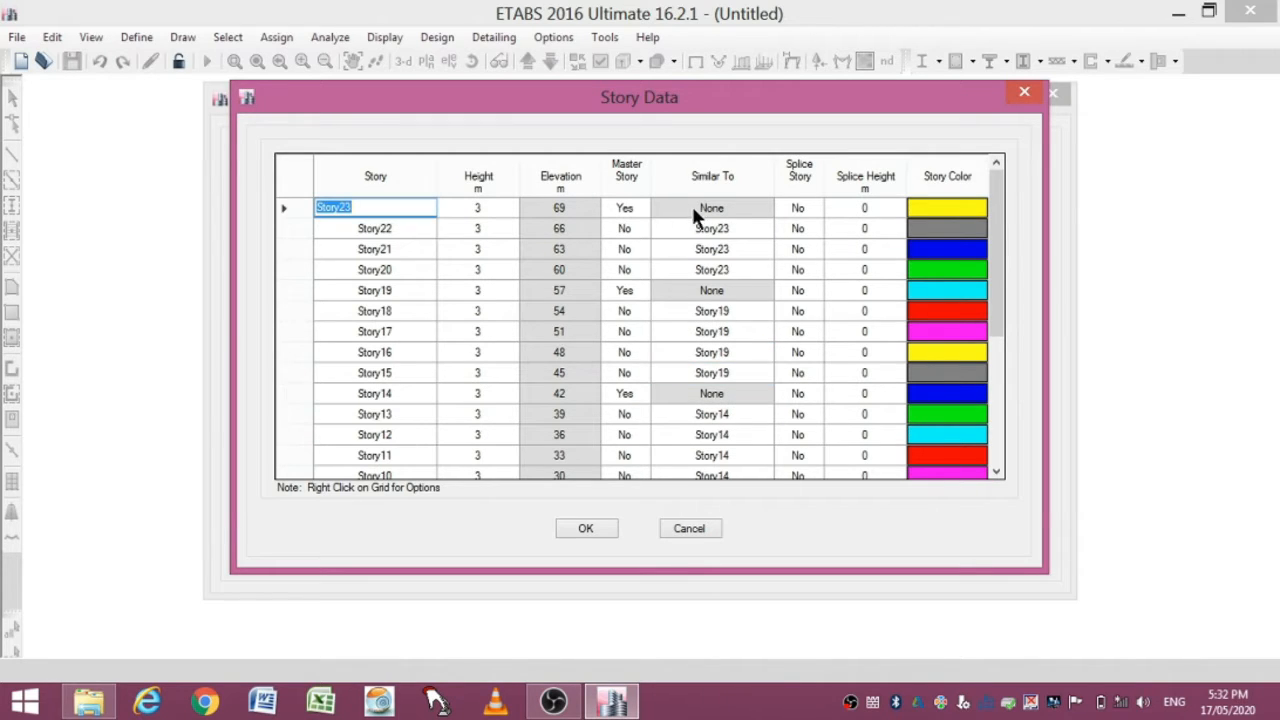
{"action": "left_click", "coordinate": [592, 530]}
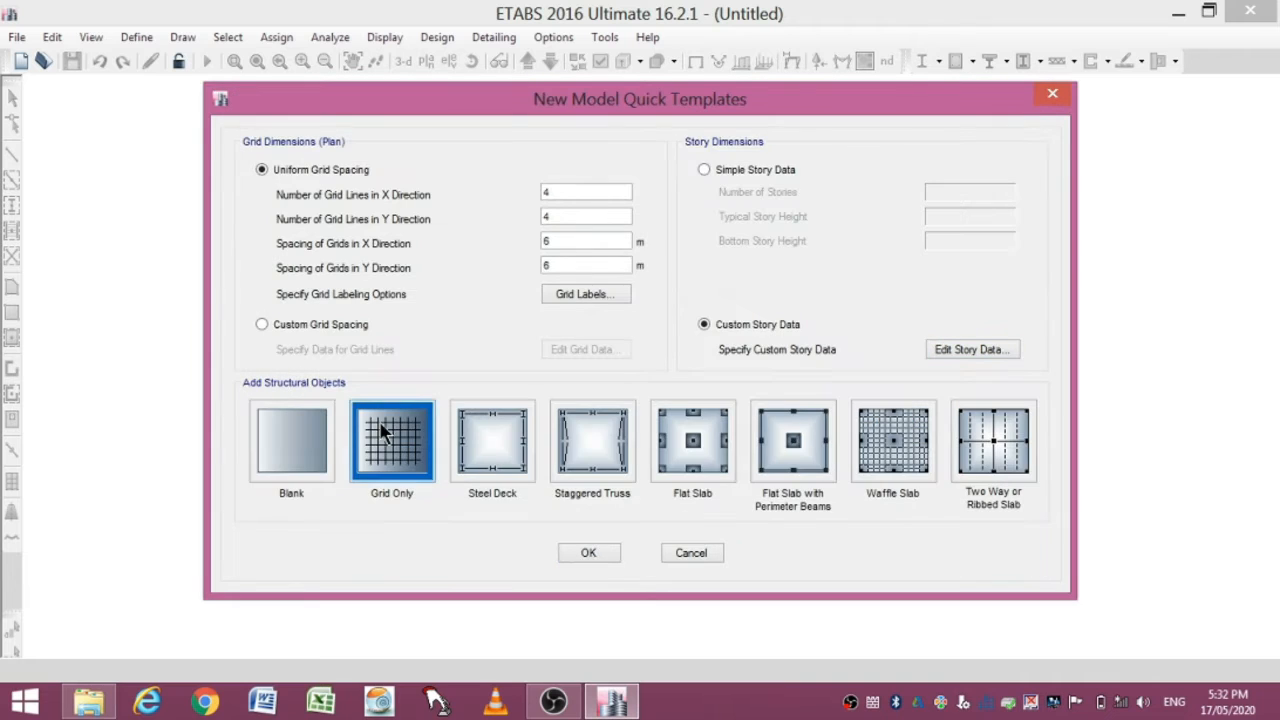
{"action": "left_click", "coordinate": [596, 551]}
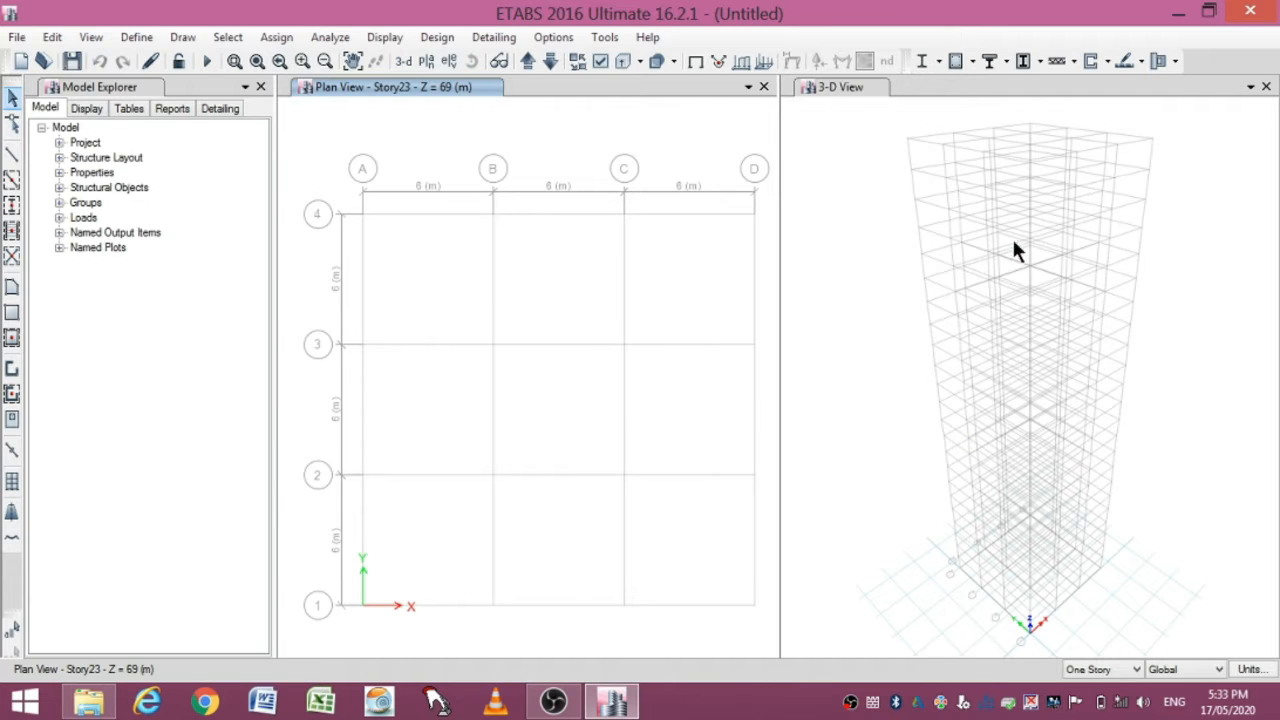
- Add a new concrete material for region India, Indian standard, grade M40, keeping its default property data
{"action": "left_click", "coordinate": [130, 36]}
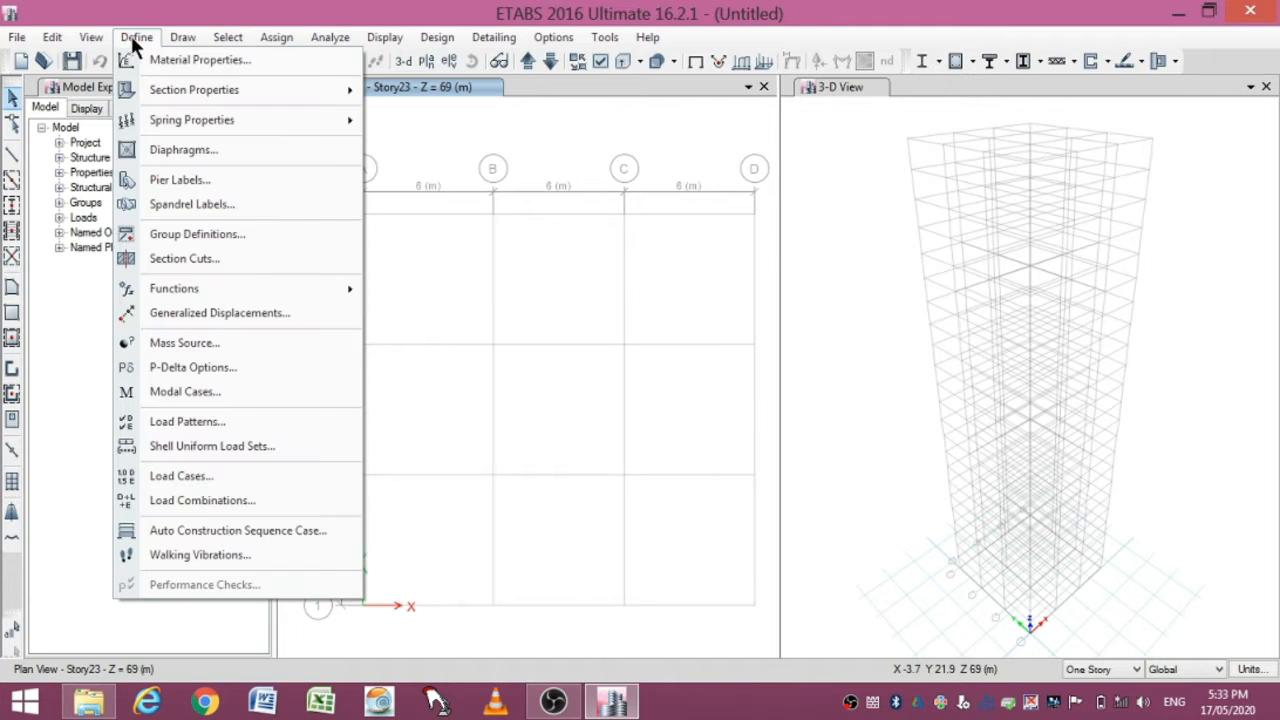
{"action": "left_click", "coordinate": [196, 60]}
{"action": "left_click", "coordinate": [706, 255]}
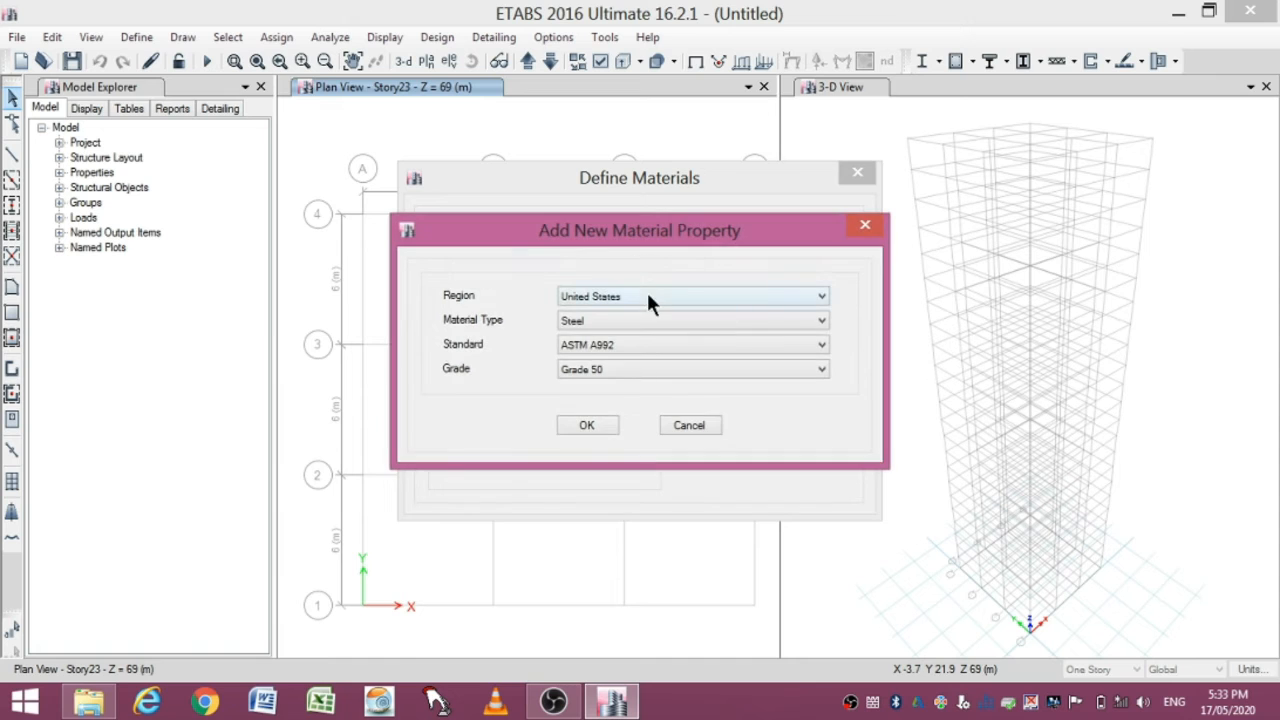
{"action": "left_click", "coordinate": [648, 295]}
{"action": "left_click", "coordinate": [662, 322]}
{"action": "left_click", "coordinate": [651, 345]}
{"action": "left_click", "coordinate": [651, 346]}
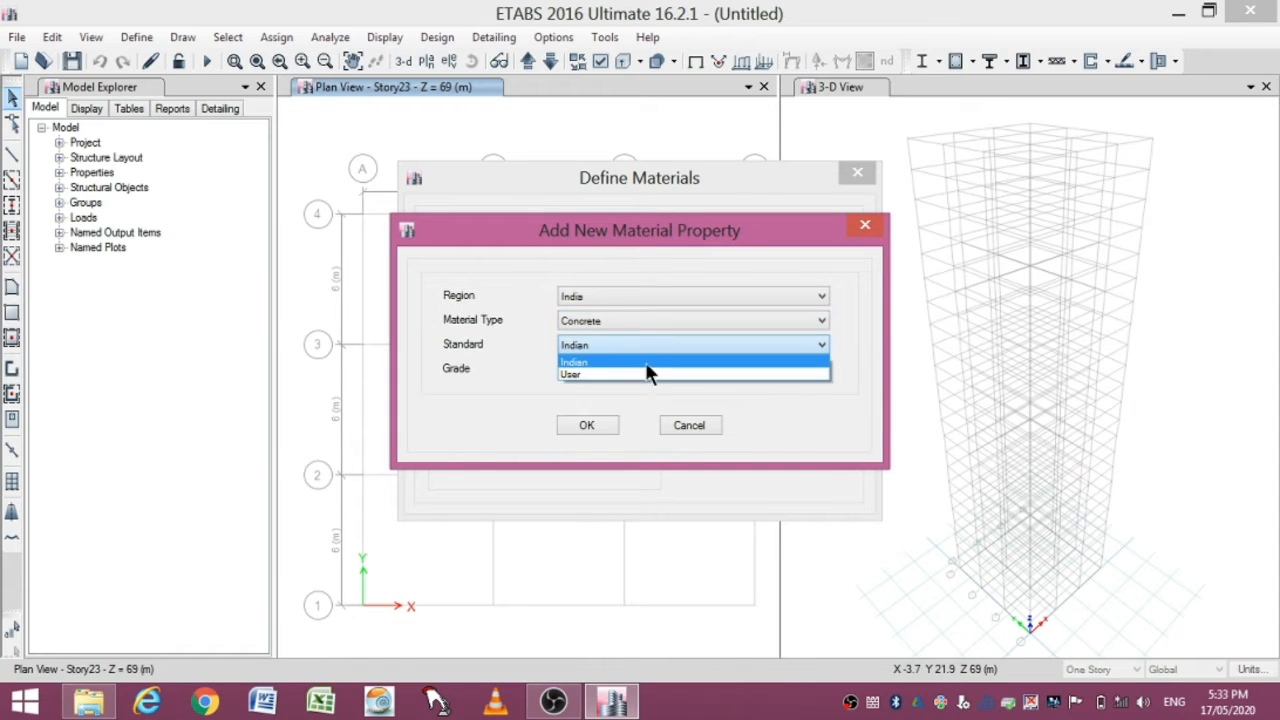
{"action": "left_click", "coordinate": [646, 360]}
{"action": "left_click", "coordinate": [640, 369]}
{"action": "left_click", "coordinate": [615, 446]}
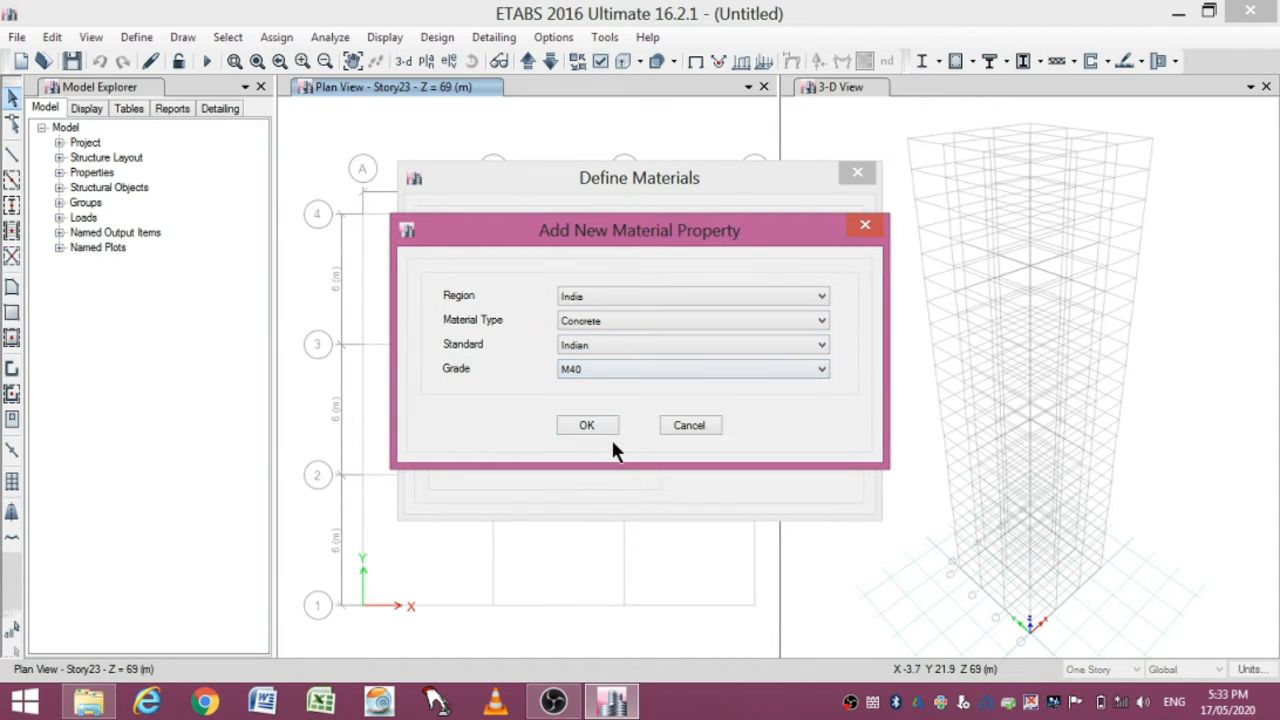
{"action": "left_click", "coordinate": [596, 425]}
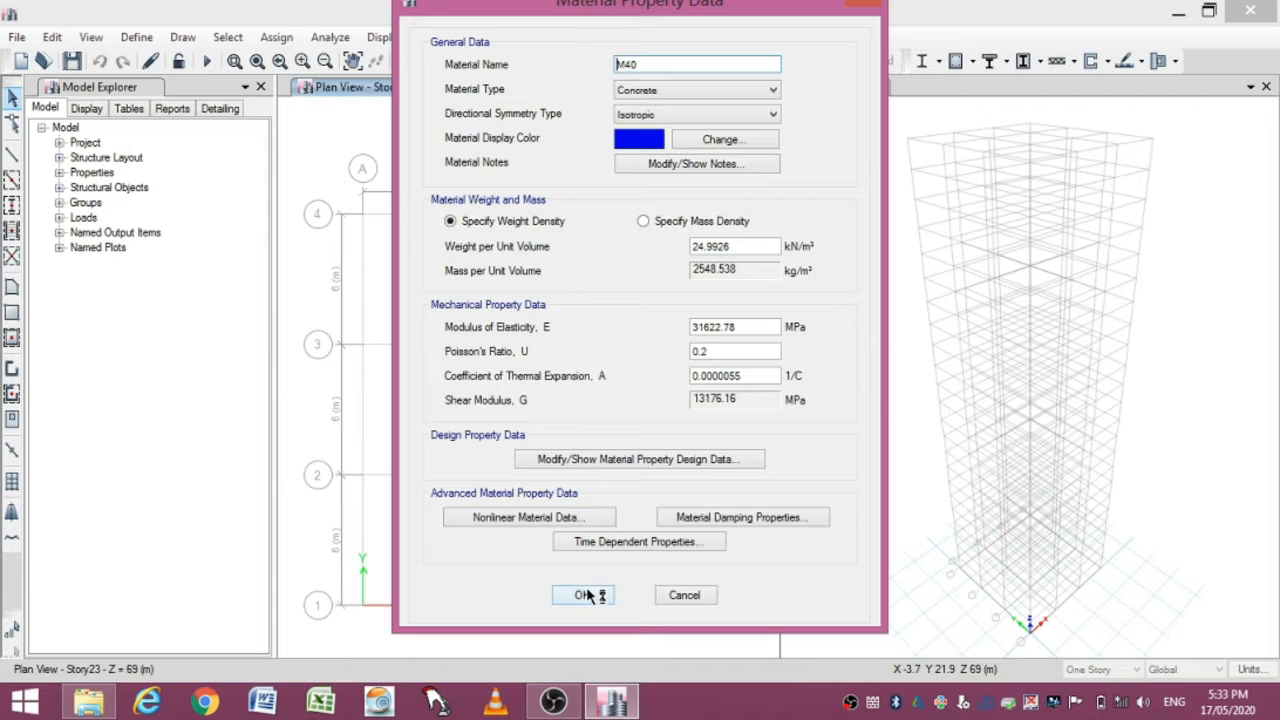
{"action": "left_click", "coordinate": [588, 595]}
- Add a new Indian rebar material of HYSD Grade 500 with its default property data
{"action": "left_click", "coordinate": [690, 252]}
{"action": "left_click", "coordinate": [600, 320]}
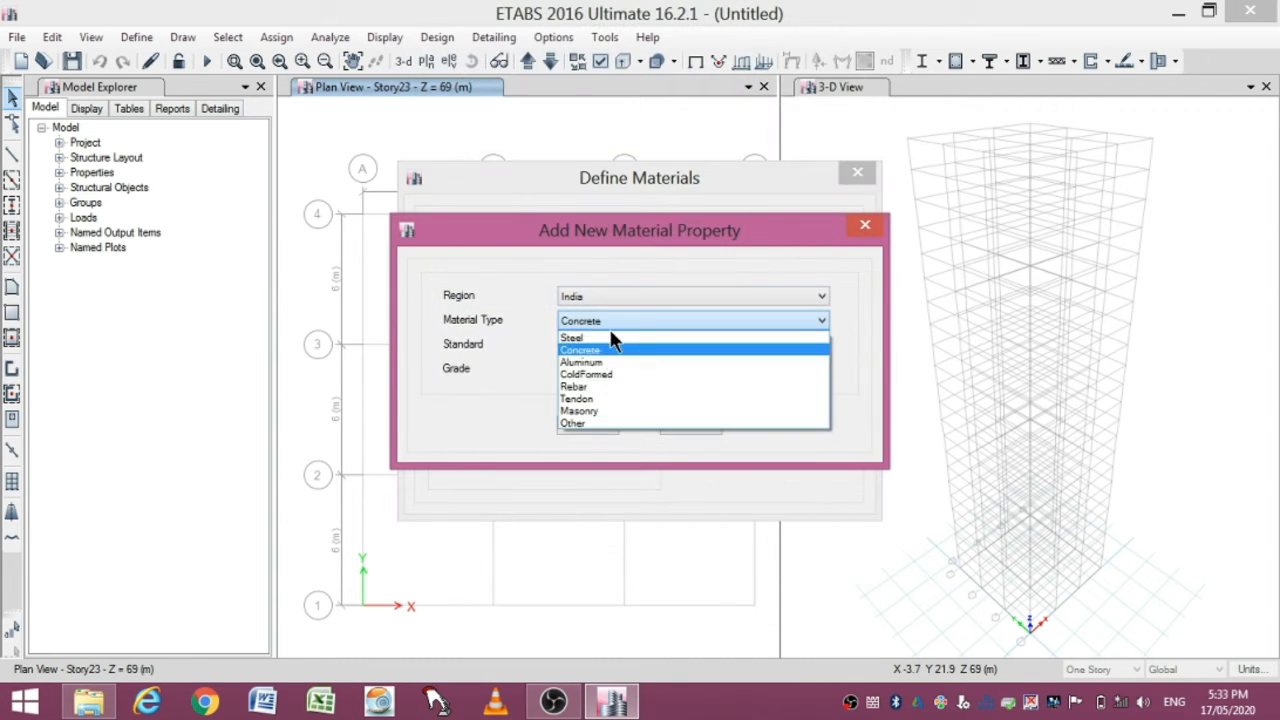
{"action": "left_click", "coordinate": [592, 386]}
{"action": "left_click", "coordinate": [760, 369]}
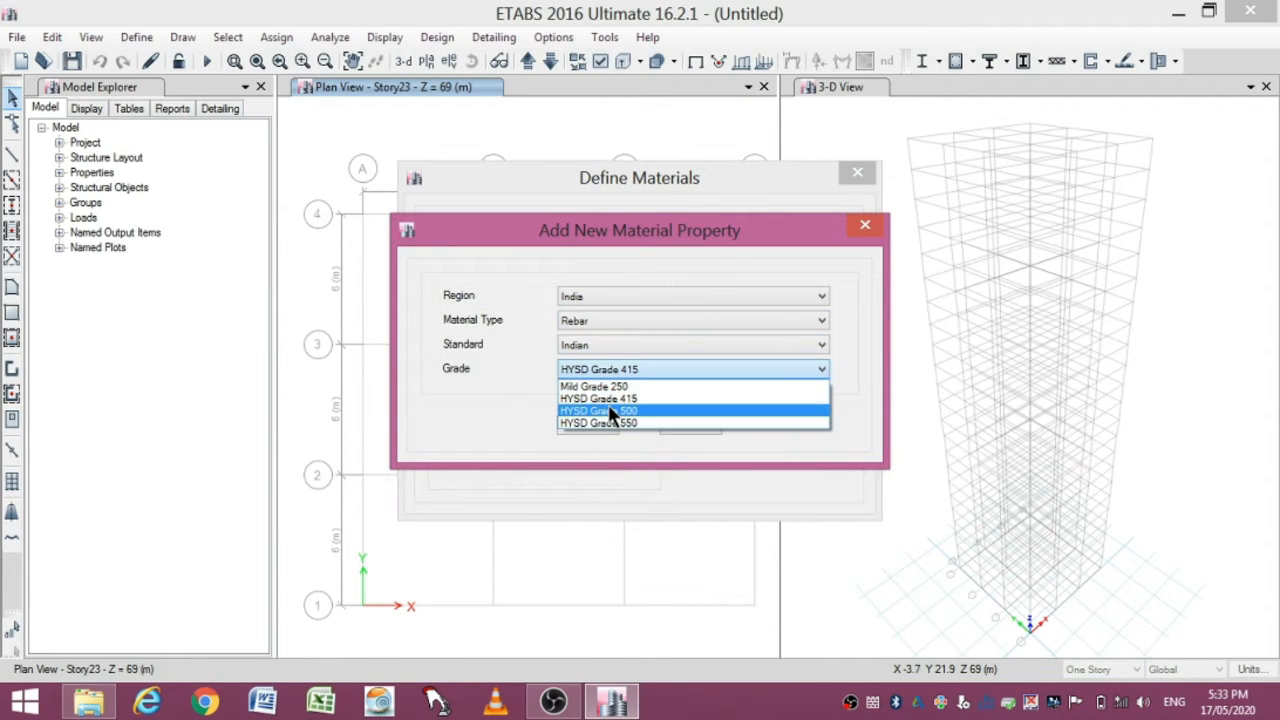
{"action": "left_click", "coordinate": [640, 410]}
{"action": "left_click", "coordinate": [588, 425]}
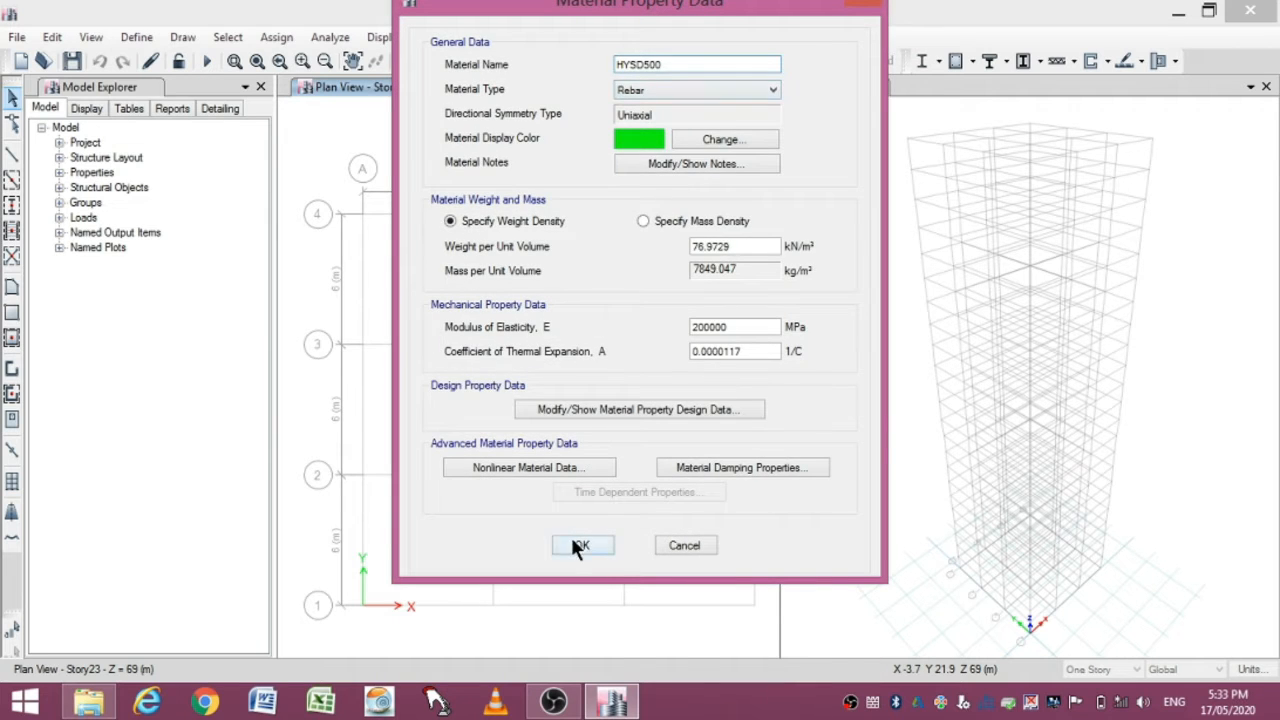
{"action": "left_click", "coordinate": [576, 543]}
- Add a new Indian rebar material of Mild Grade 250 and accept the material definitions
{"action": "left_click", "coordinate": [708, 252]}
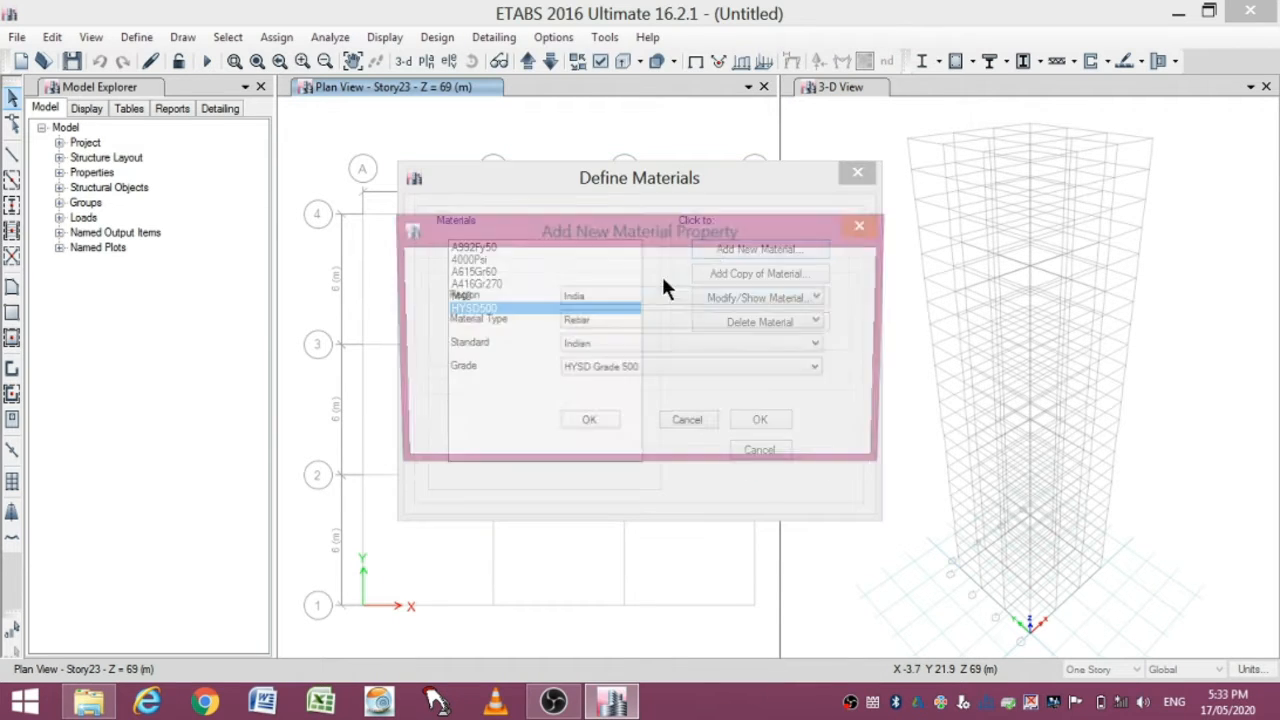
{"action": "left_click", "coordinate": [598, 372]}
{"action": "left_click", "coordinate": [603, 385]}
{"action": "left_click", "coordinate": [605, 425]}
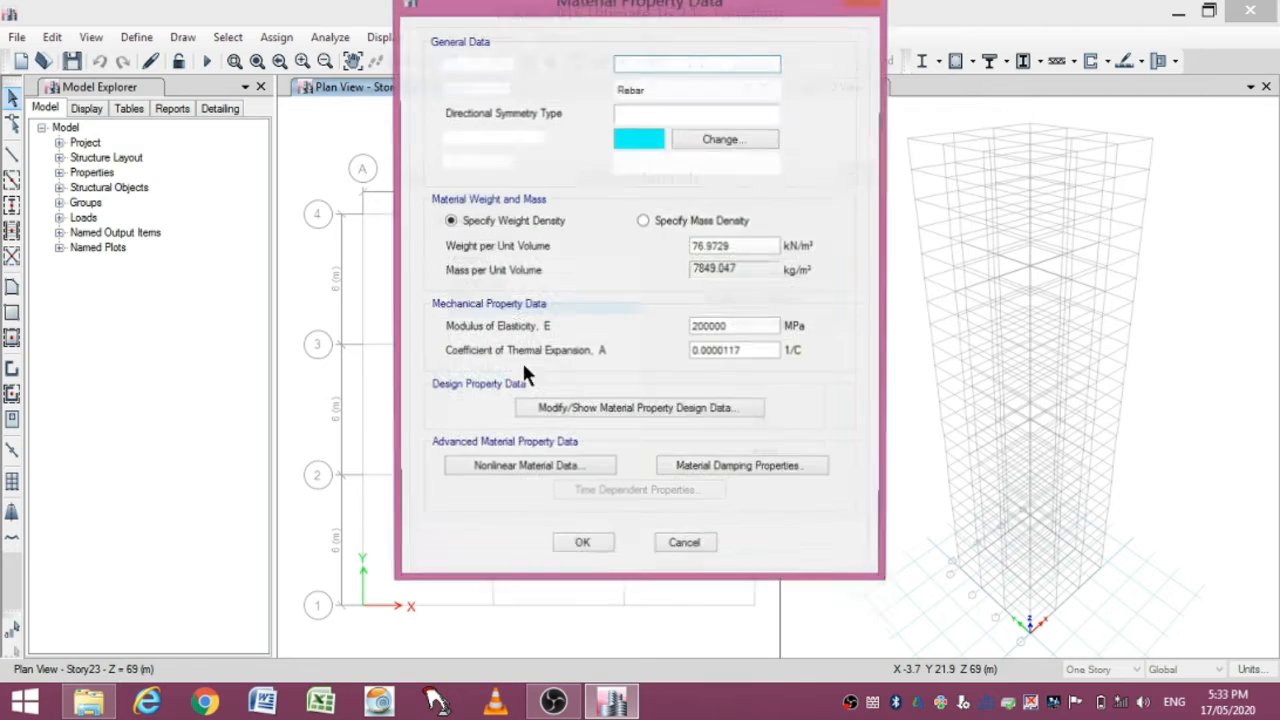
{"action": "left_click", "coordinate": [585, 542]}
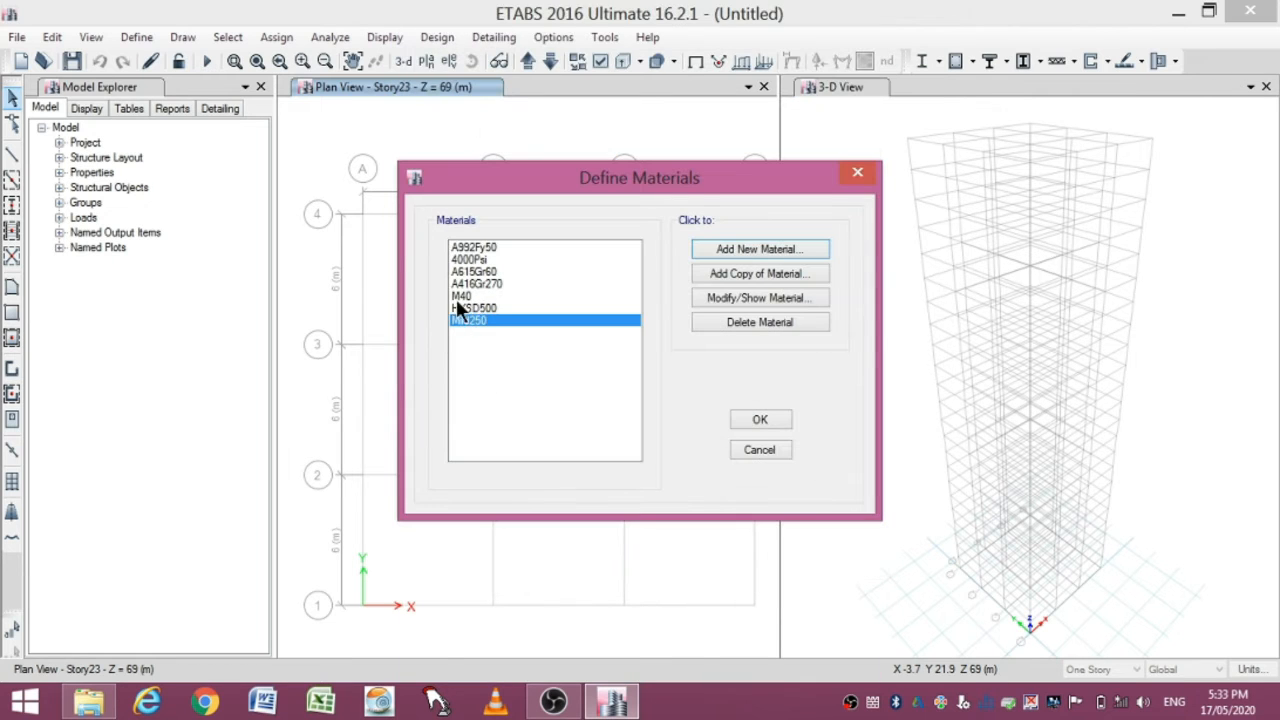
{"action": "left_click", "coordinate": [760, 422]}
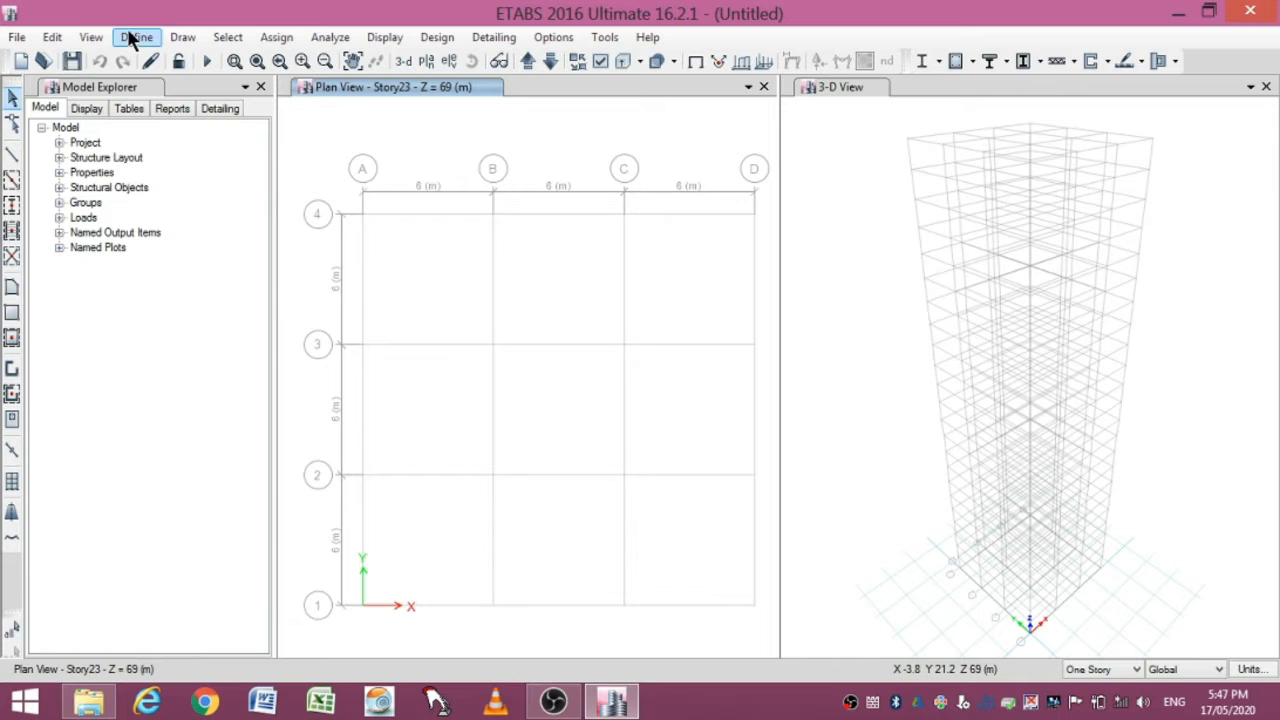
- Add a concrete rectangular frame section named C 500x500 with material M40
{"action": "left_click", "coordinate": [136, 37]}
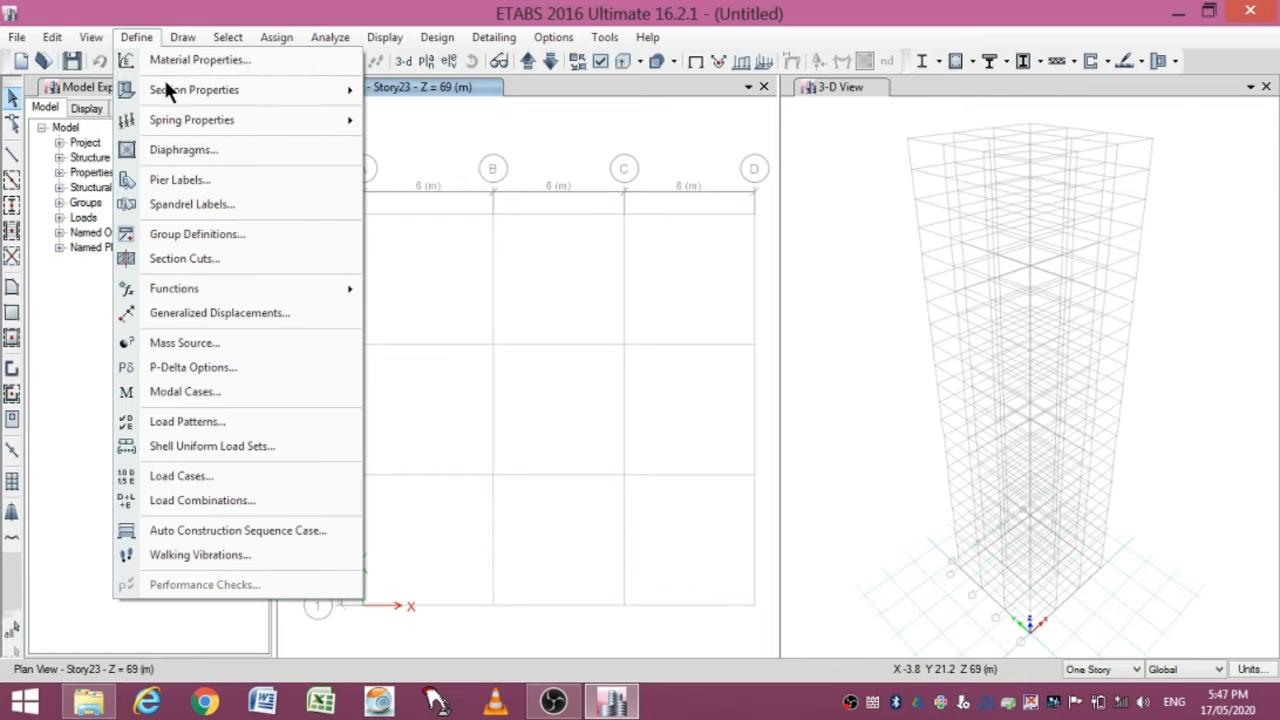
{"action": "mouse_move", "coordinate": [274, 94]}
{"action": "left_click", "coordinate": [388, 95]}
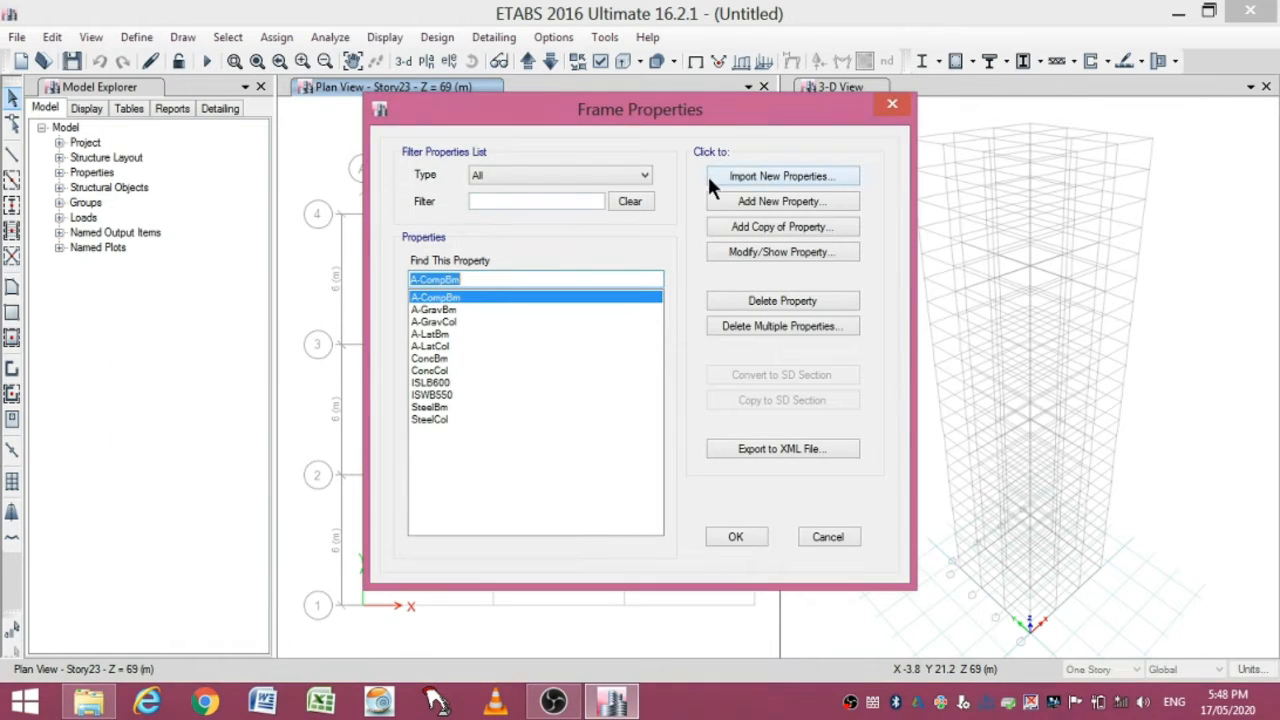
{"action": "left_click", "coordinate": [742, 200]}
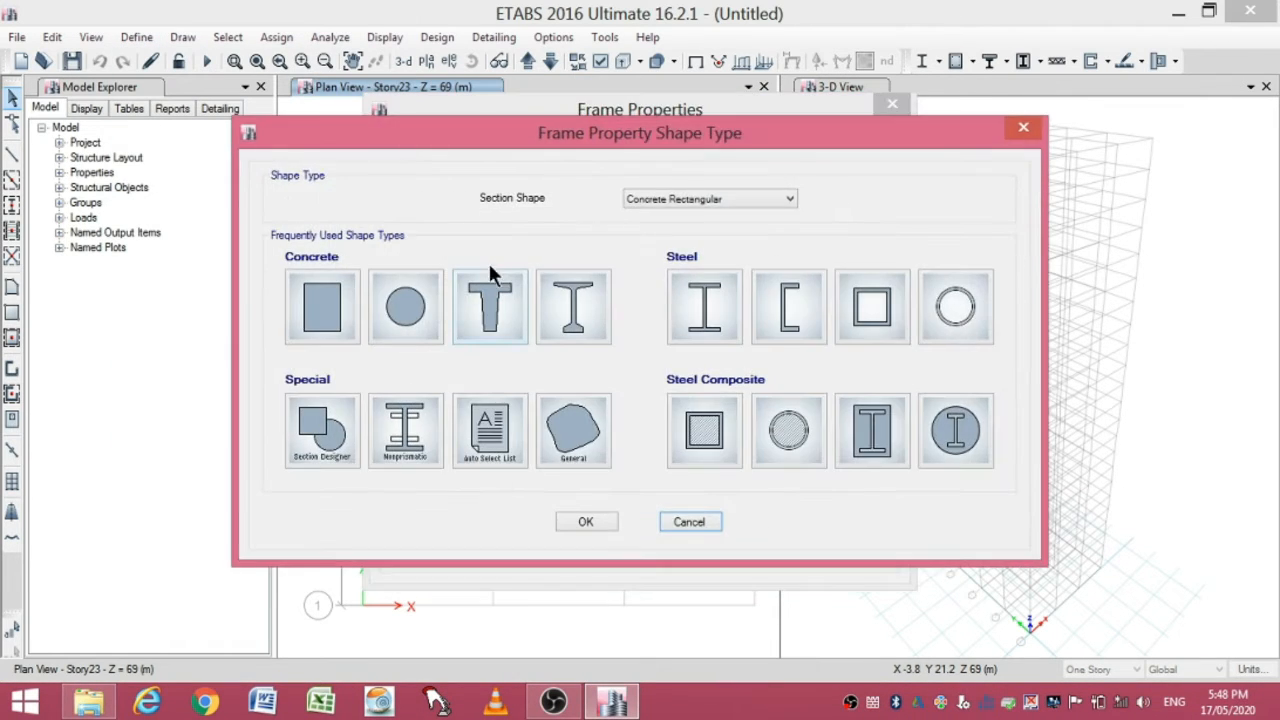
{"action": "left_click", "coordinate": [328, 295]}
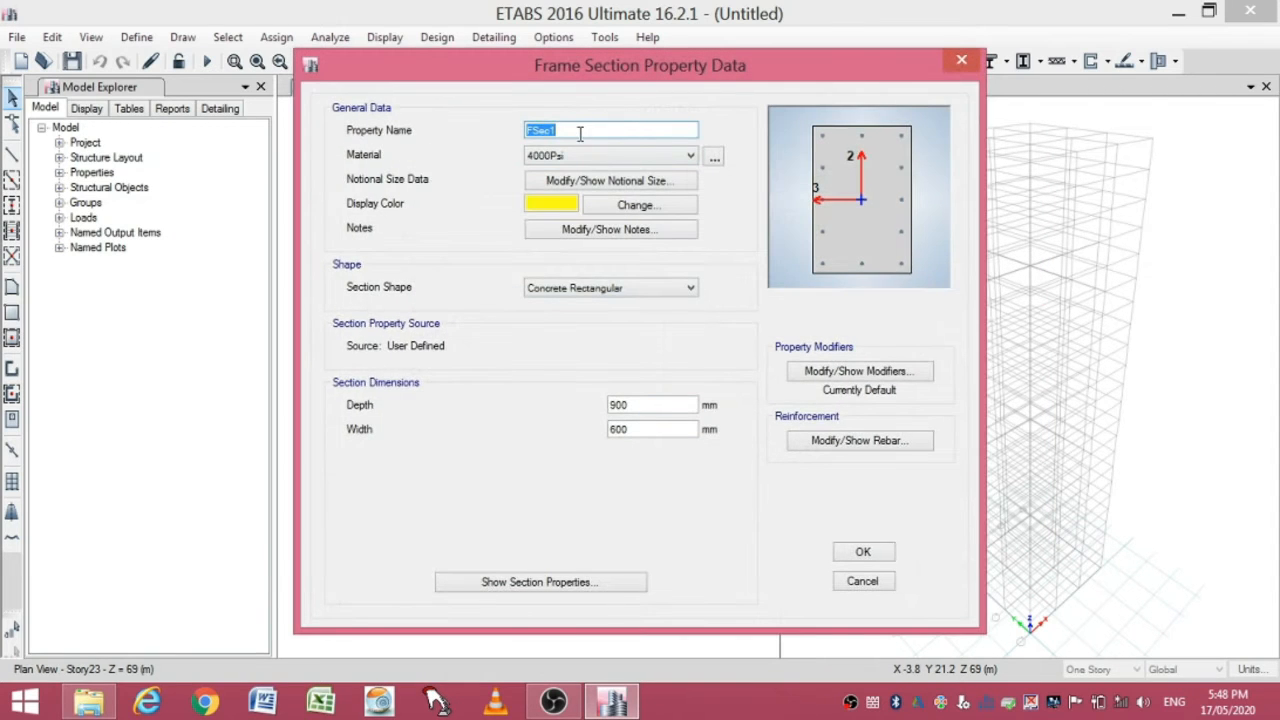
{"action": "type", "text": "C 500x500"}
{"action": "left_click", "coordinate": [544, 157]}
{"action": "left_click", "coordinate": [563, 219]}
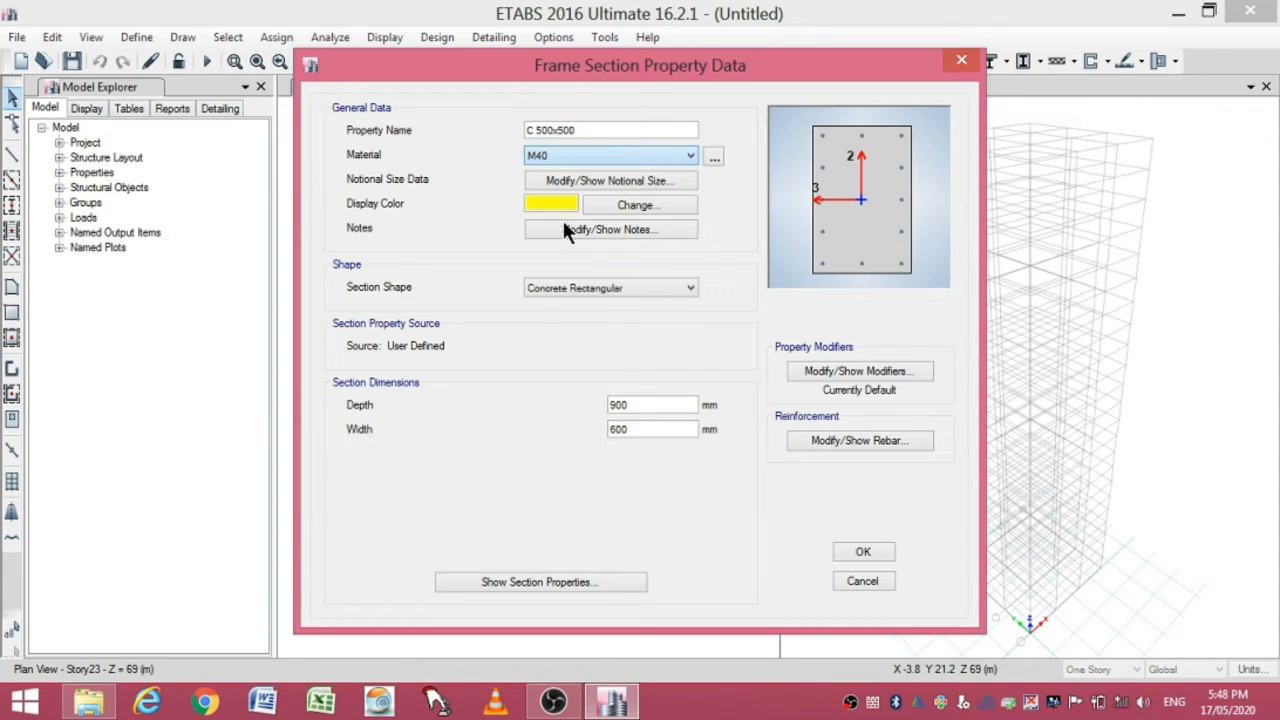
- Set the C 500x500 section's depth and width to 500 mm each
{"action": "left_click", "coordinate": [614, 404]}
{"action": "type", "text": "5"}
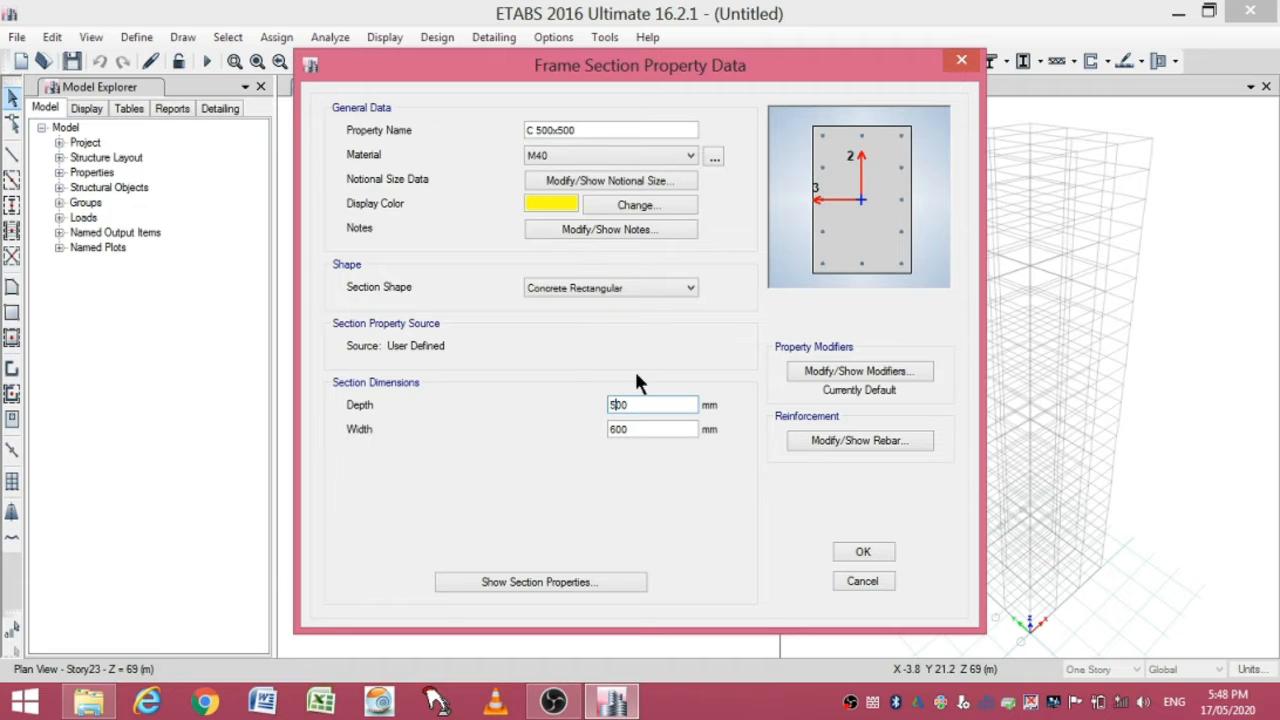
{"action": "key", "text": "Tab"}
{"action": "type", "text": "500"}
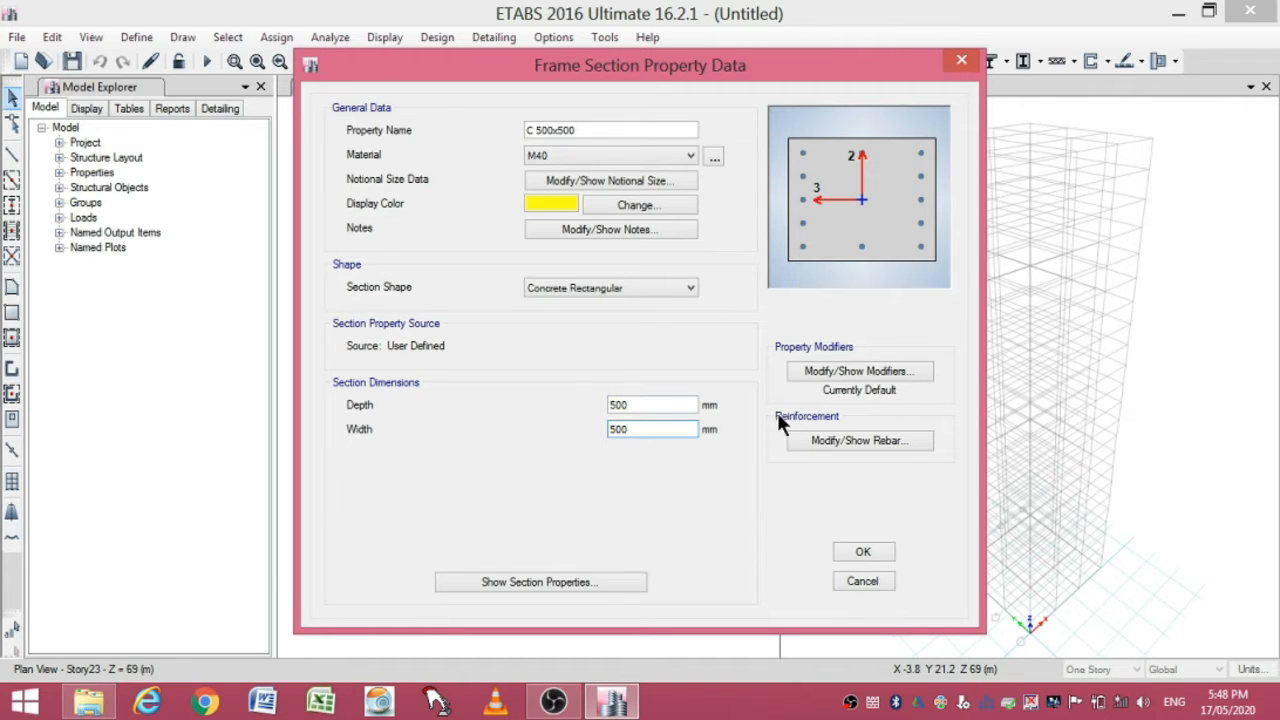
- Assign HYSD500 to the column section's longitudinal bars and Mild250 to its ties, and accept the section
{"action": "left_click", "coordinate": [803, 440]}
{"action": "left_click", "coordinate": [755, 128]}
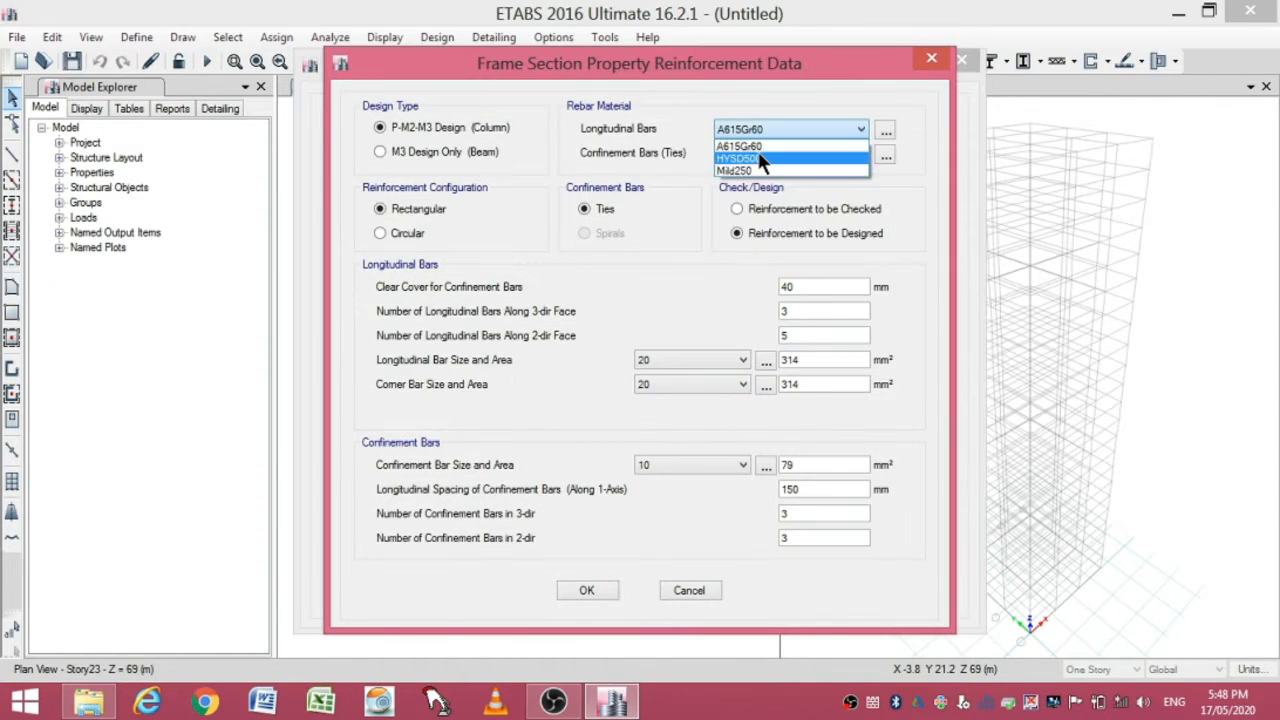
{"action": "left_click", "coordinate": [752, 158]}
{"action": "left_click", "coordinate": [758, 152]}
{"action": "left_click", "coordinate": [738, 195]}
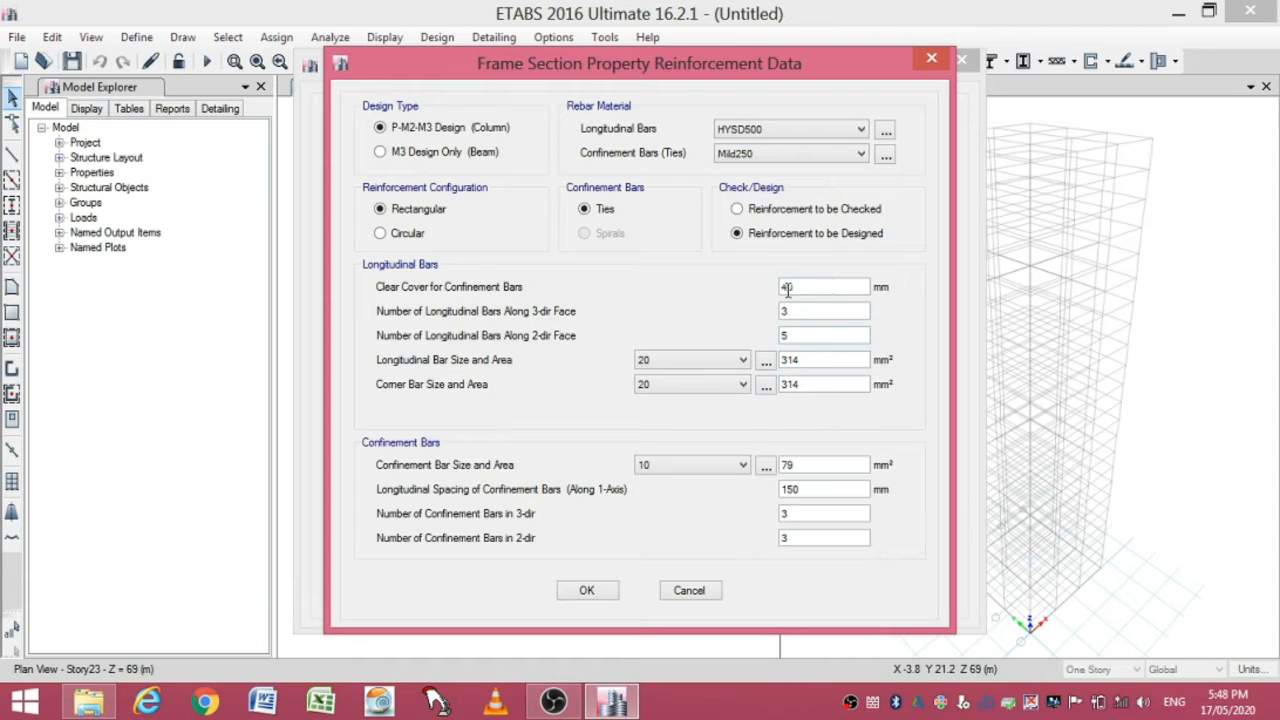
{"action": "left_click", "coordinate": [588, 591]}
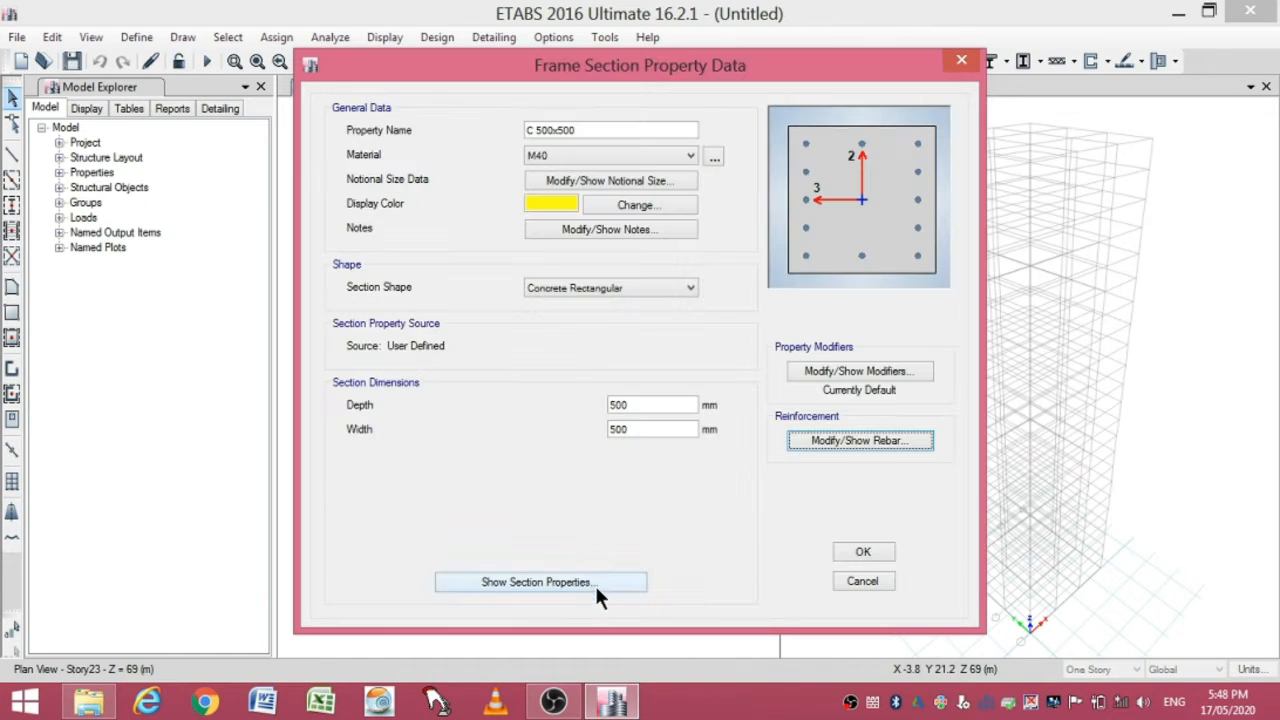
{"action": "left_click", "coordinate": [845, 551]}
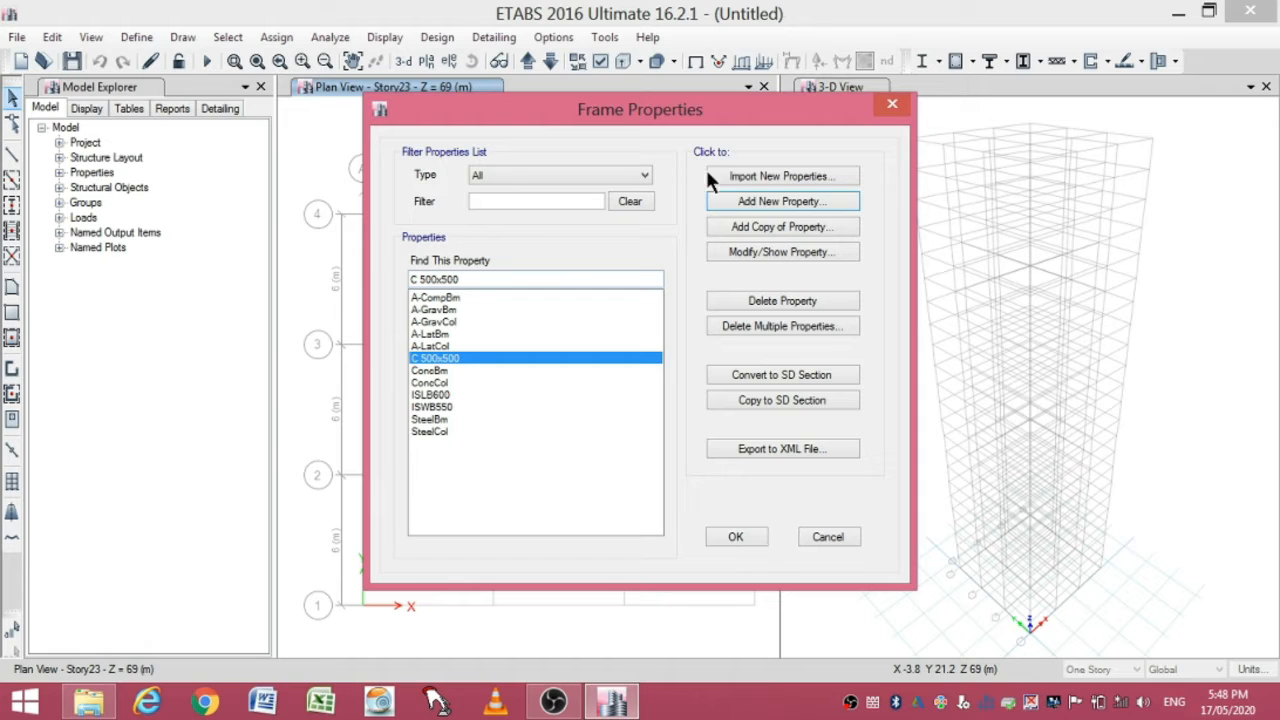
- Add a copy of the C 500x500 frame section and name it C 550x550
{"action": "left_click", "coordinate": [757, 226]}
{"action": "type", "text": "C"}
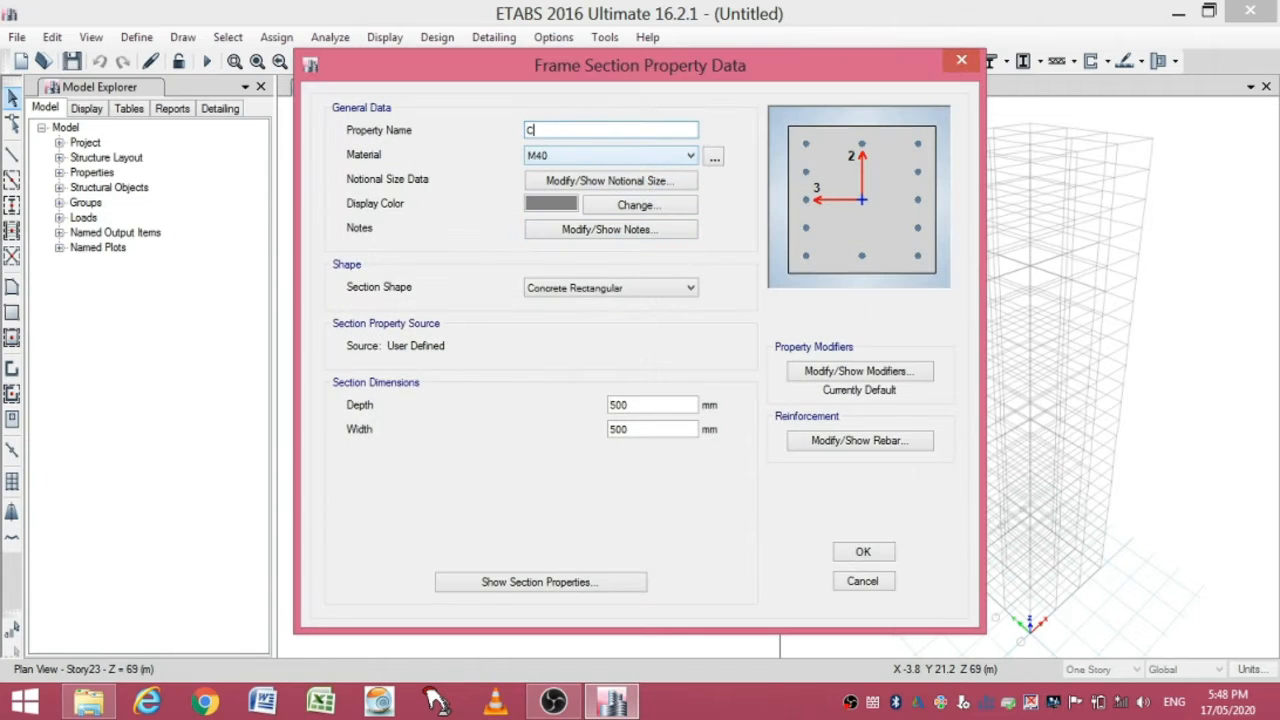
{"action": "type", "text": " 550x550"}
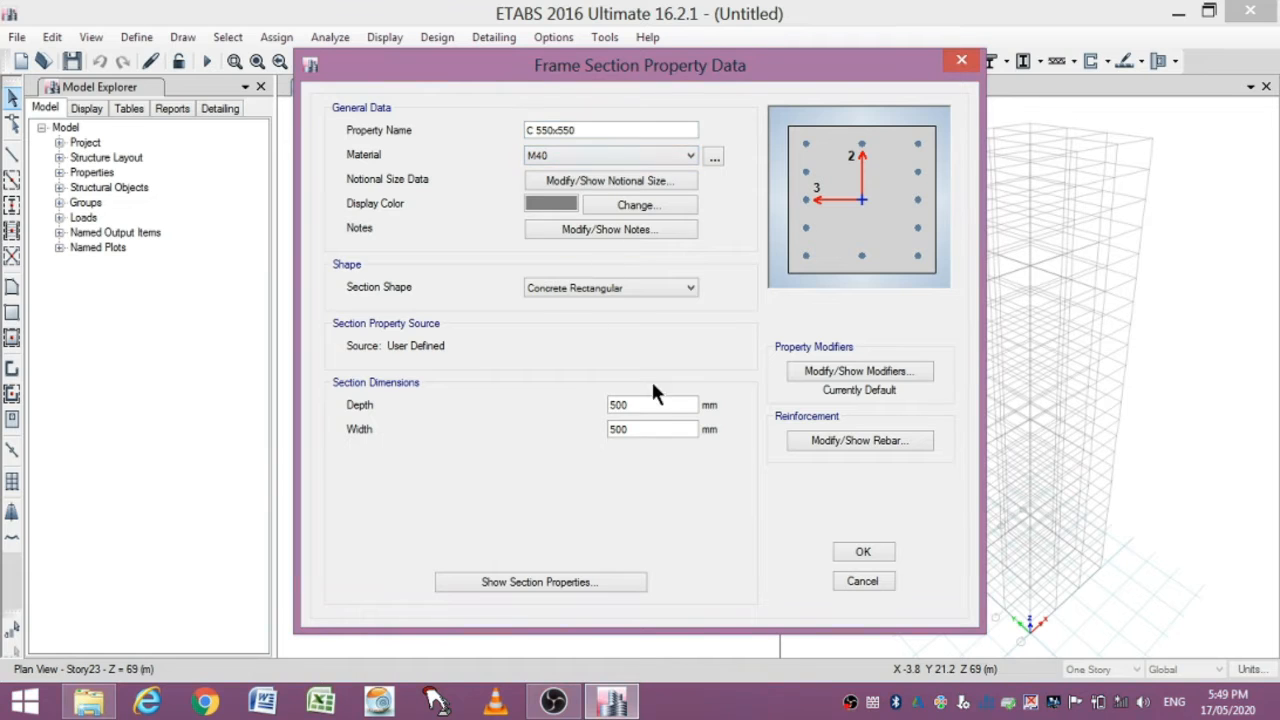
- Set the C 550x550 section's depth and width to 550 mm each and accept the section
{"action": "left_click", "coordinate": [633, 403]}
{"action": "key", "text": "BackSpace"}
{"action": "key", "text": "BackSpace"}
{"action": "type", "text": "5"}
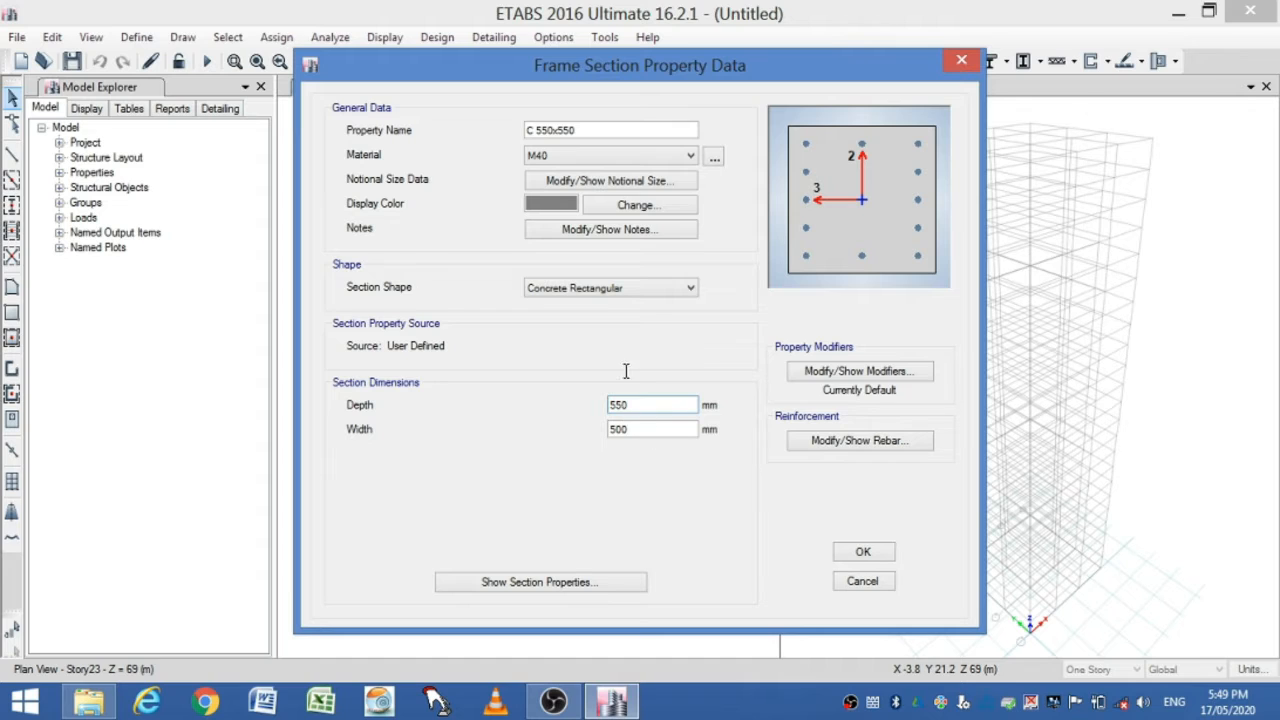
{"action": "key", "text": "Tab"}
{"action": "left_click", "coordinate": [636, 428]}
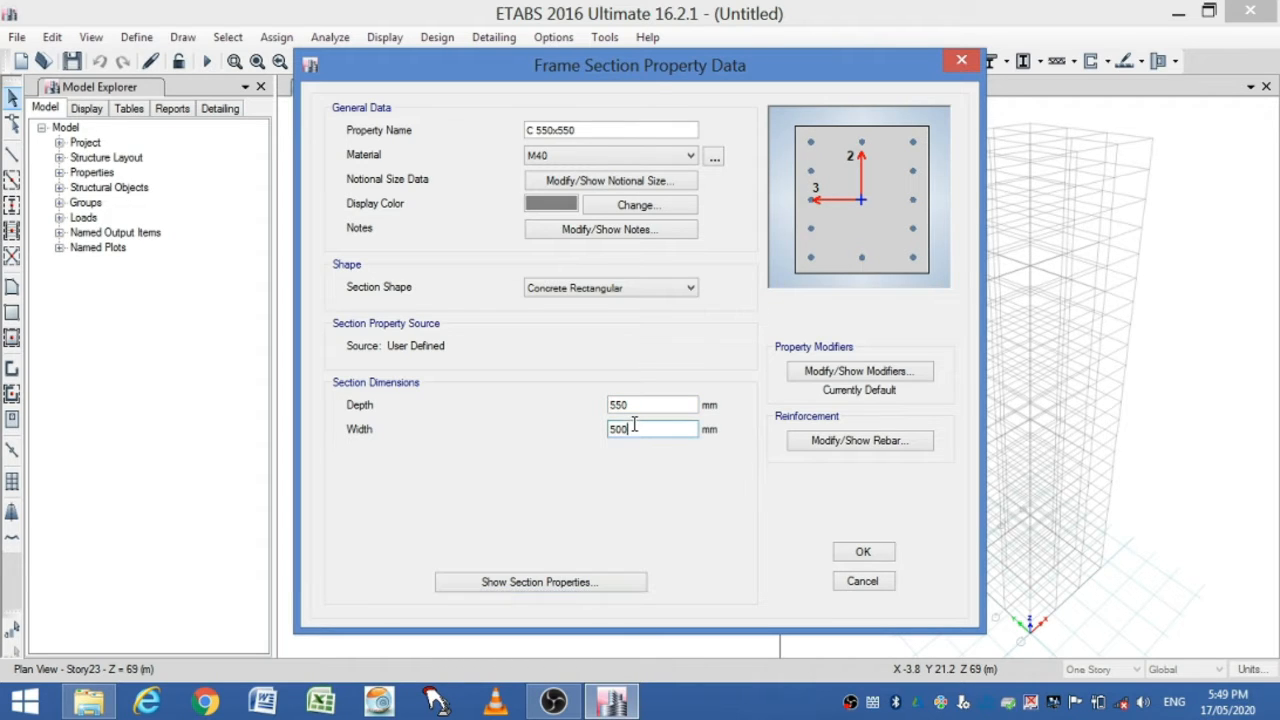
{"action": "key", "text": "BackSpace"}
{"action": "key", "text": "BackSpace"}
{"action": "type", "text": "50"}
{"action": "left_click", "coordinate": [845, 551]}
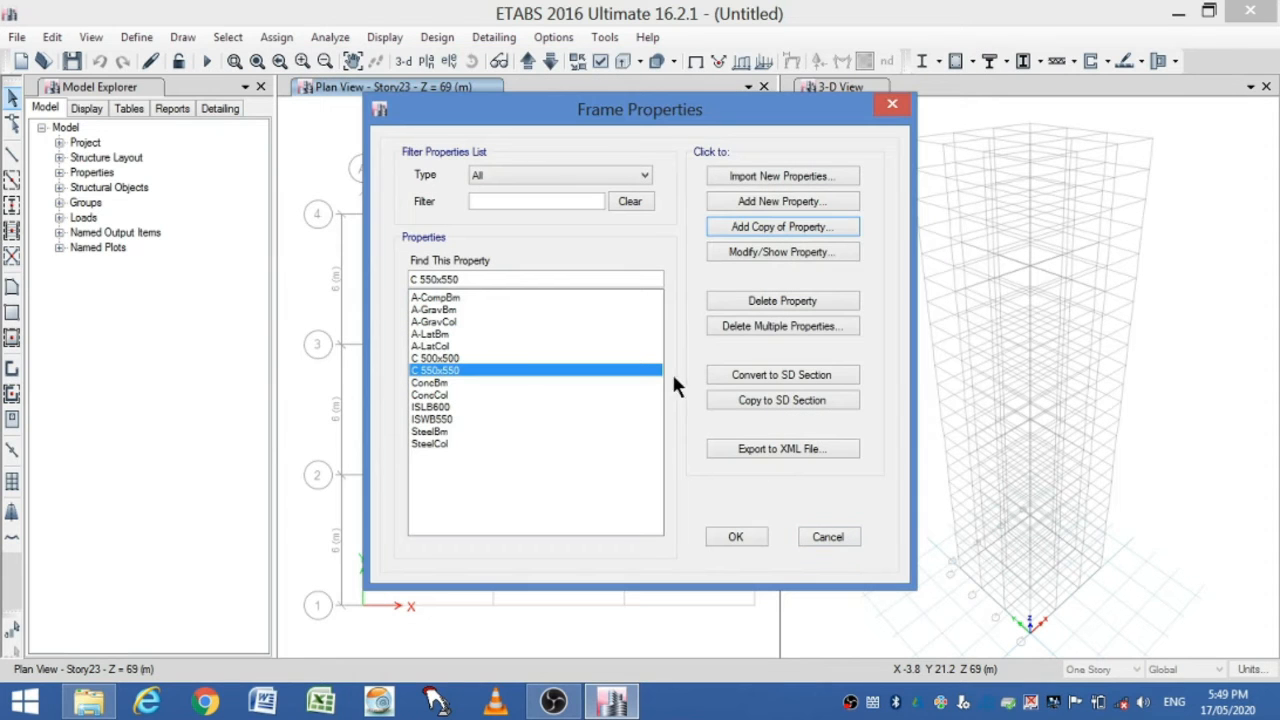
- Add a copy of the C 550x550 section named C 600x600 with depth and width of 600 mm
{"action": "left_click", "coordinate": [708, 228]}
{"action": "type", "text": "C 6"}
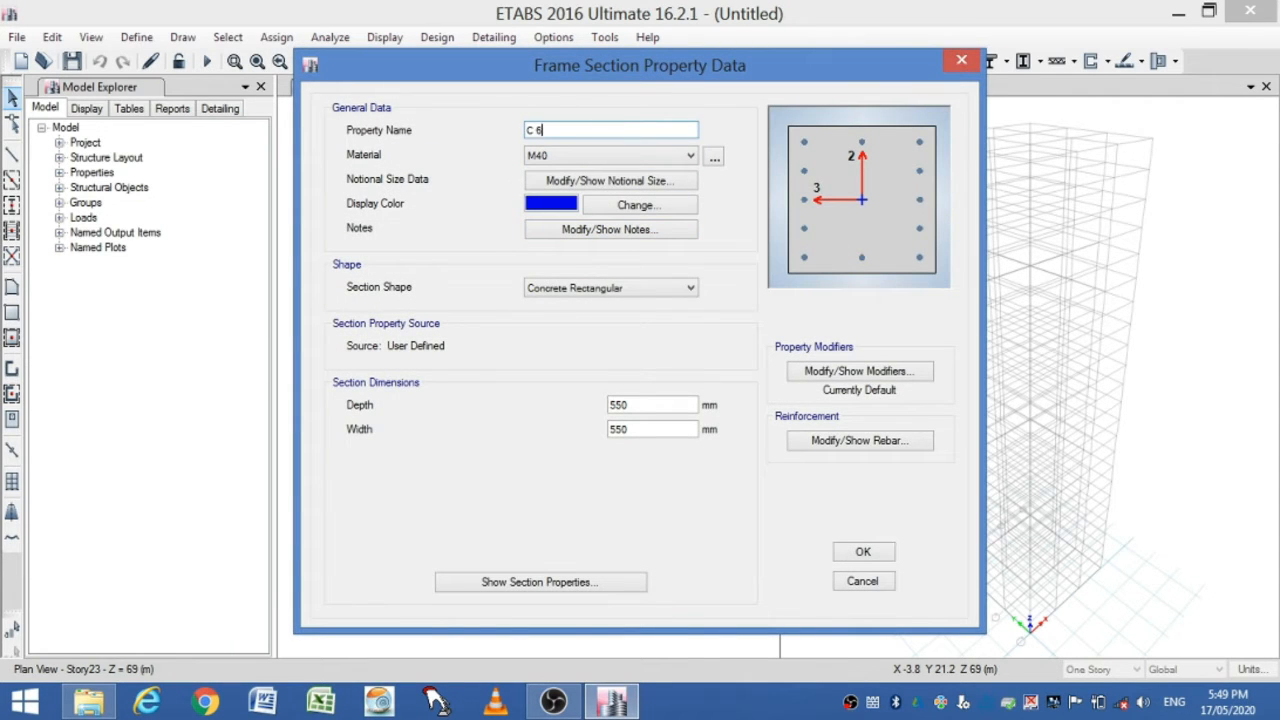
{"action": "type", "text": "00x6"}
{"action": "left_click", "coordinate": [676, 405]}
{"action": "key", "text": "BackSpace"}
{"action": "key", "text": "BackSpace"}
{"action": "key", "text": "BackSpace"}
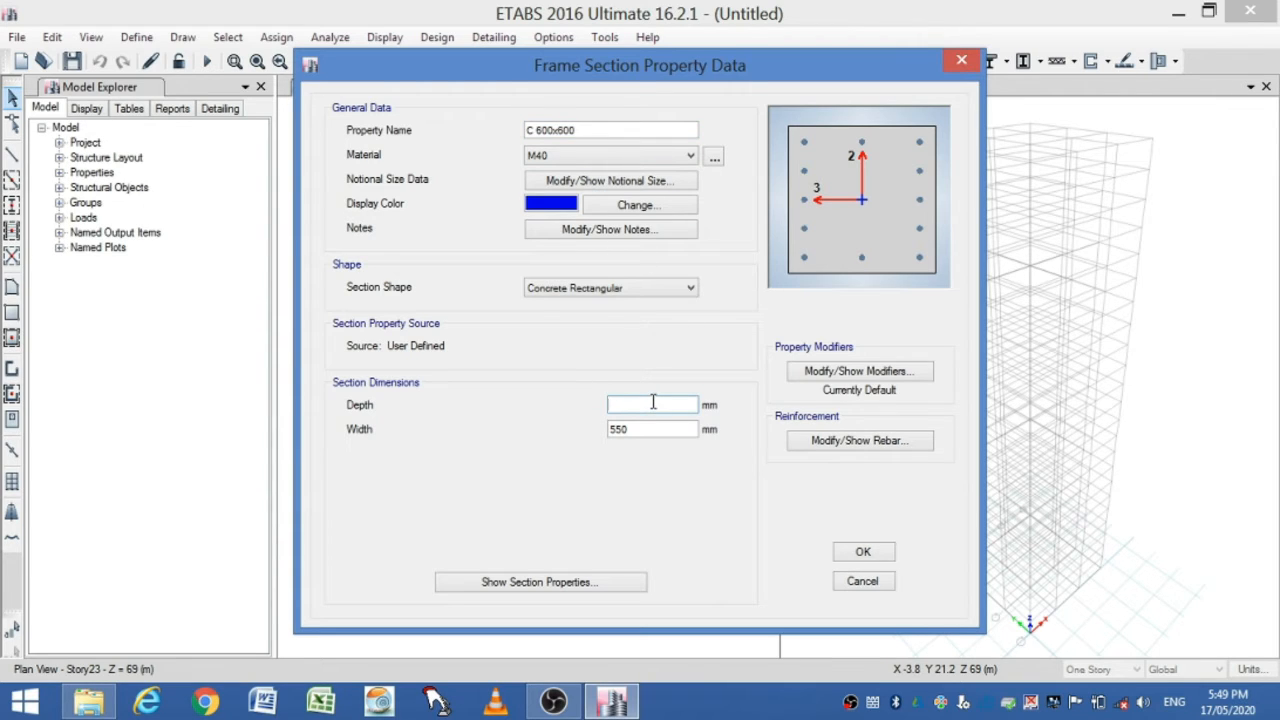
{"action": "type", "text": "600"}
{"action": "key", "text": "Tab"}
{"action": "type", "text": "600"}
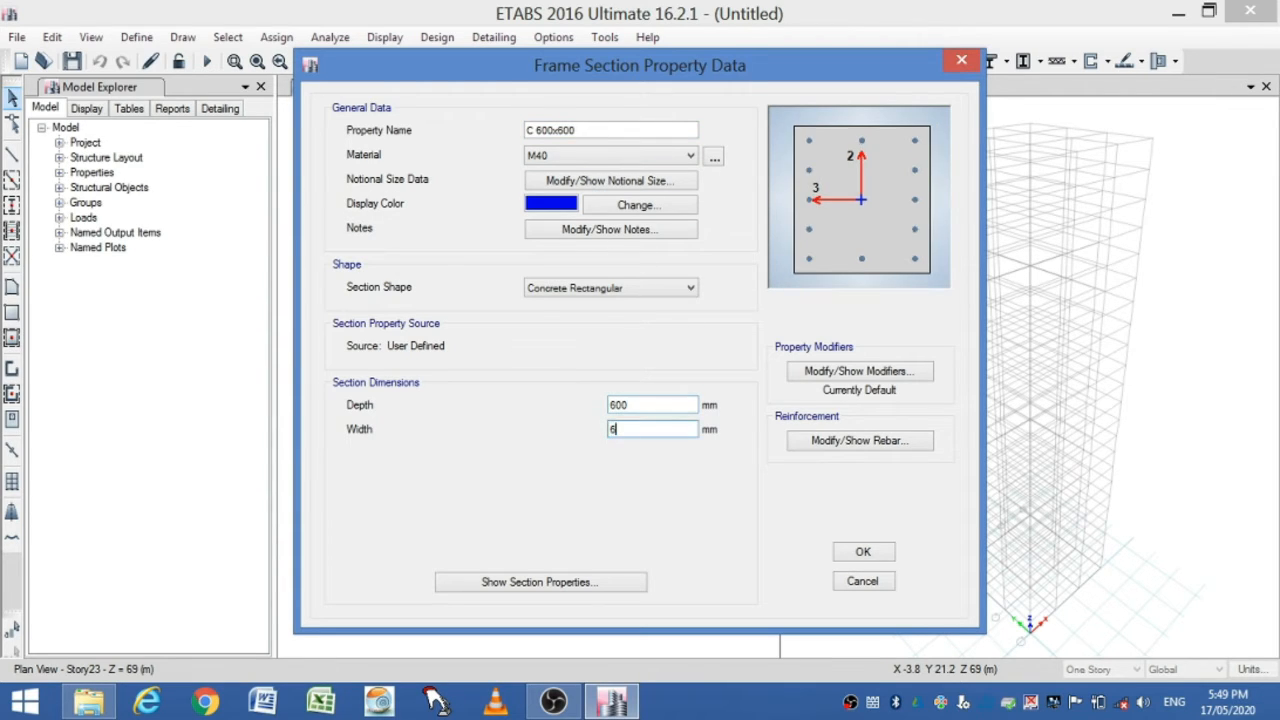
{"action": "left_click", "coordinate": [843, 552]}
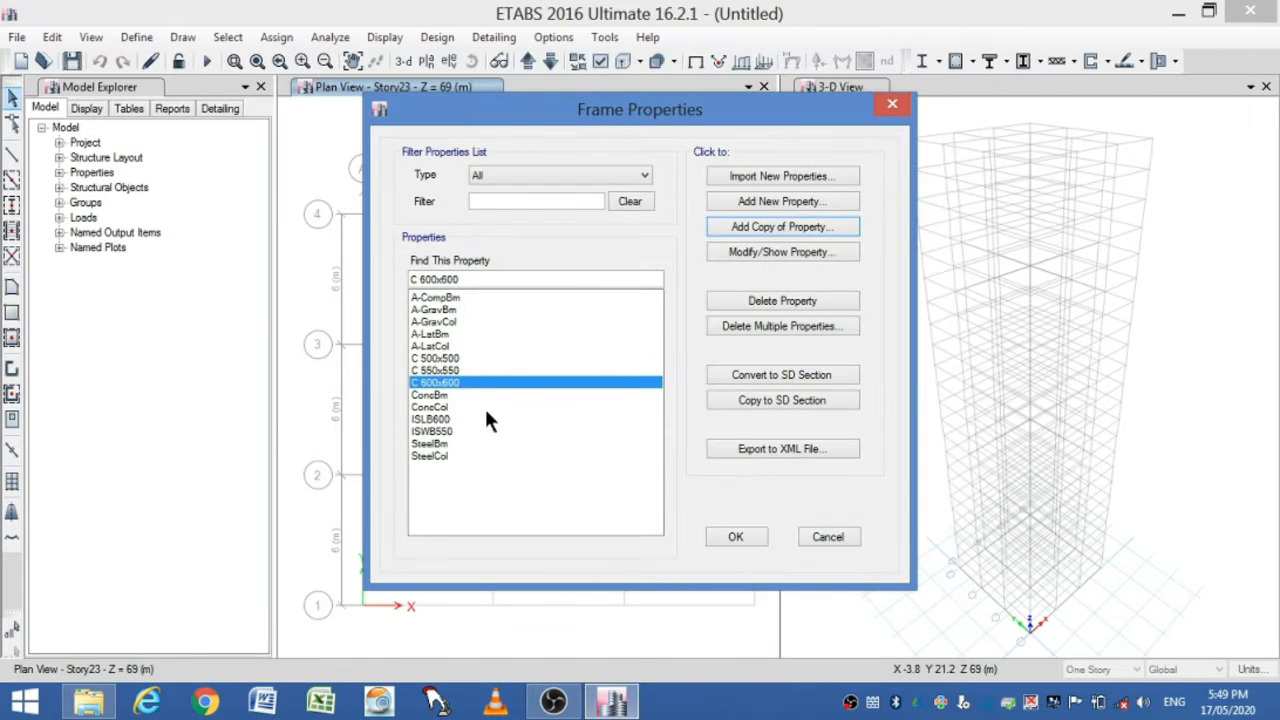
- Add an auto select frame section named Column Autoselect with Concrete as its design type
{"action": "left_click", "coordinate": [755, 201]}
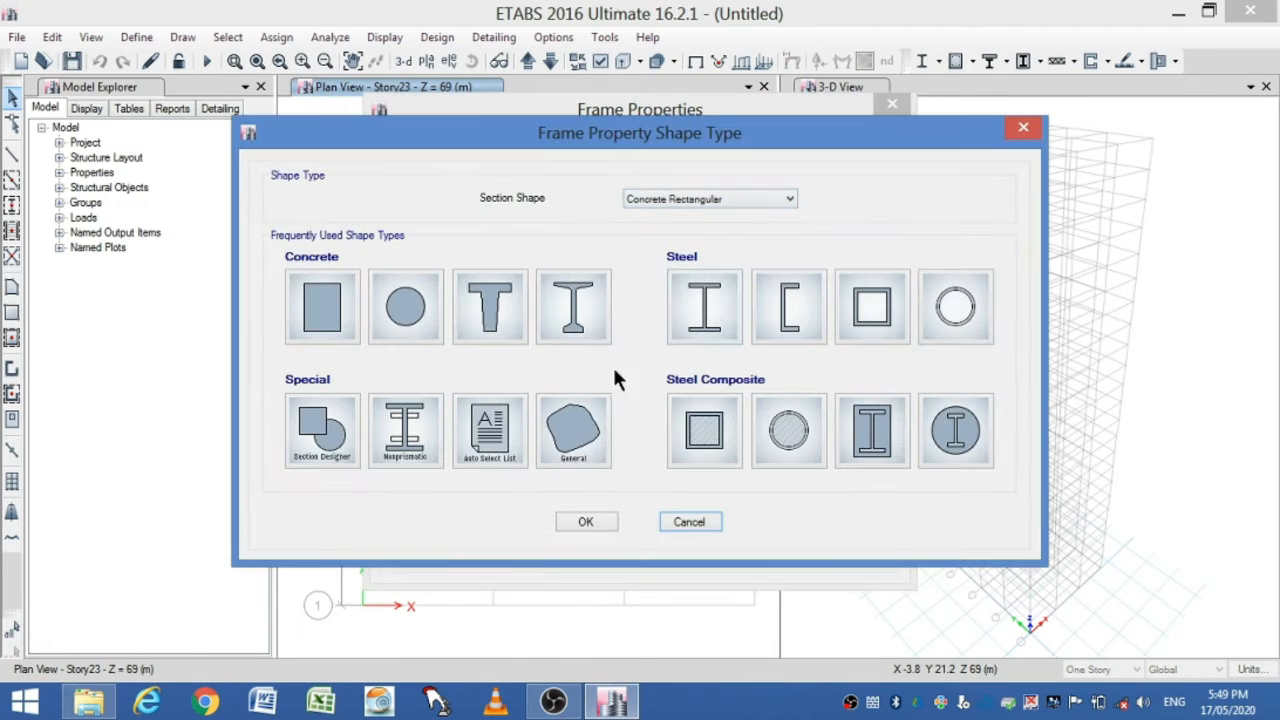
{"action": "left_click", "coordinate": [470, 428]}
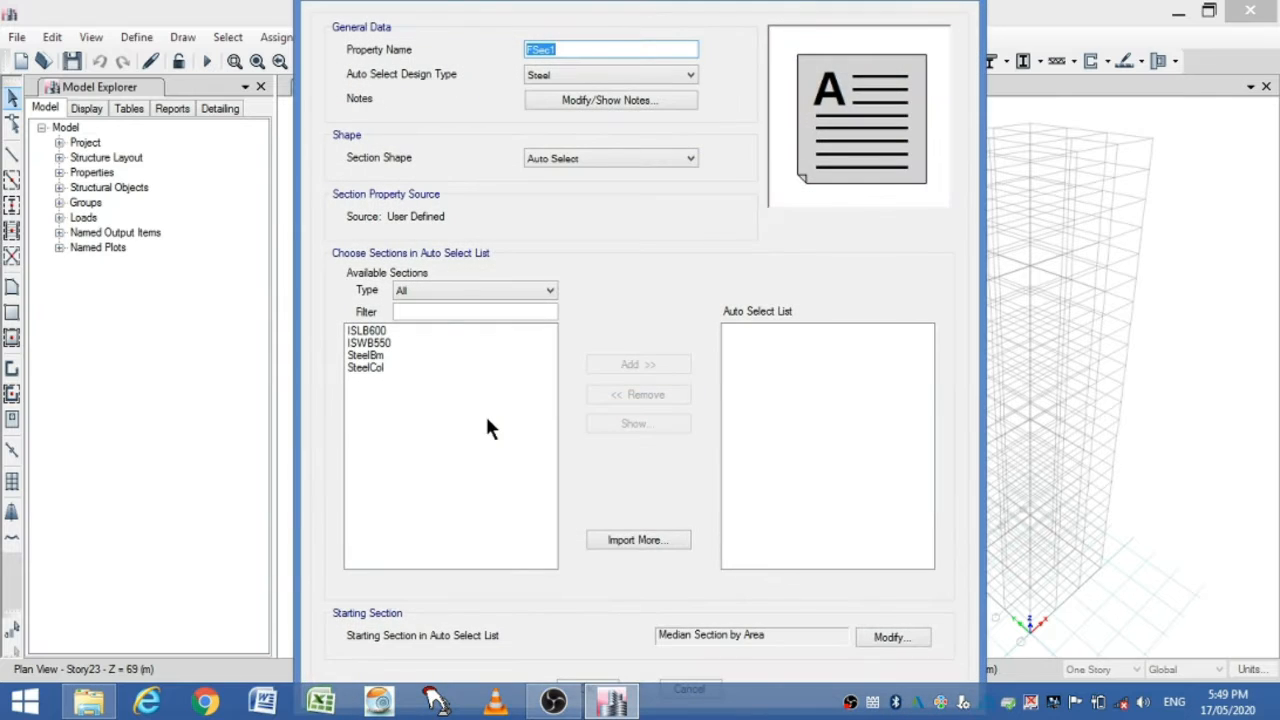
{"action": "type", "text": "Column Auto"}
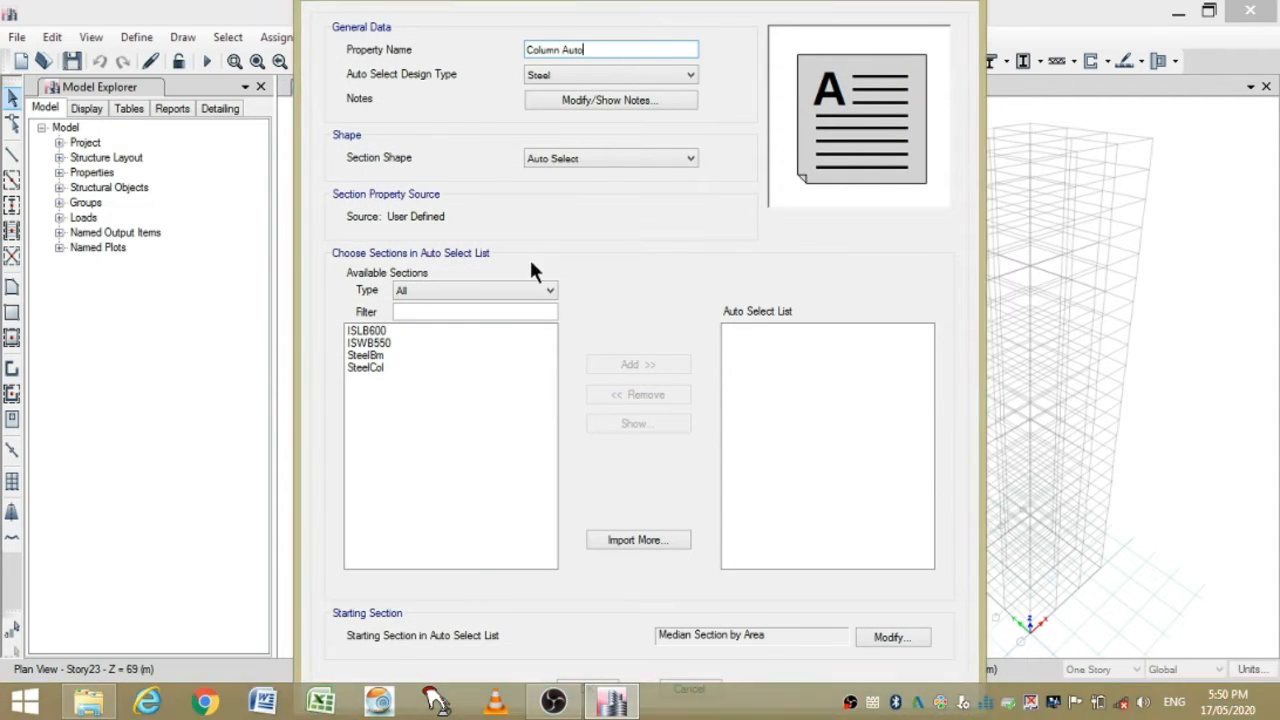
{"action": "type", "text": "select"}
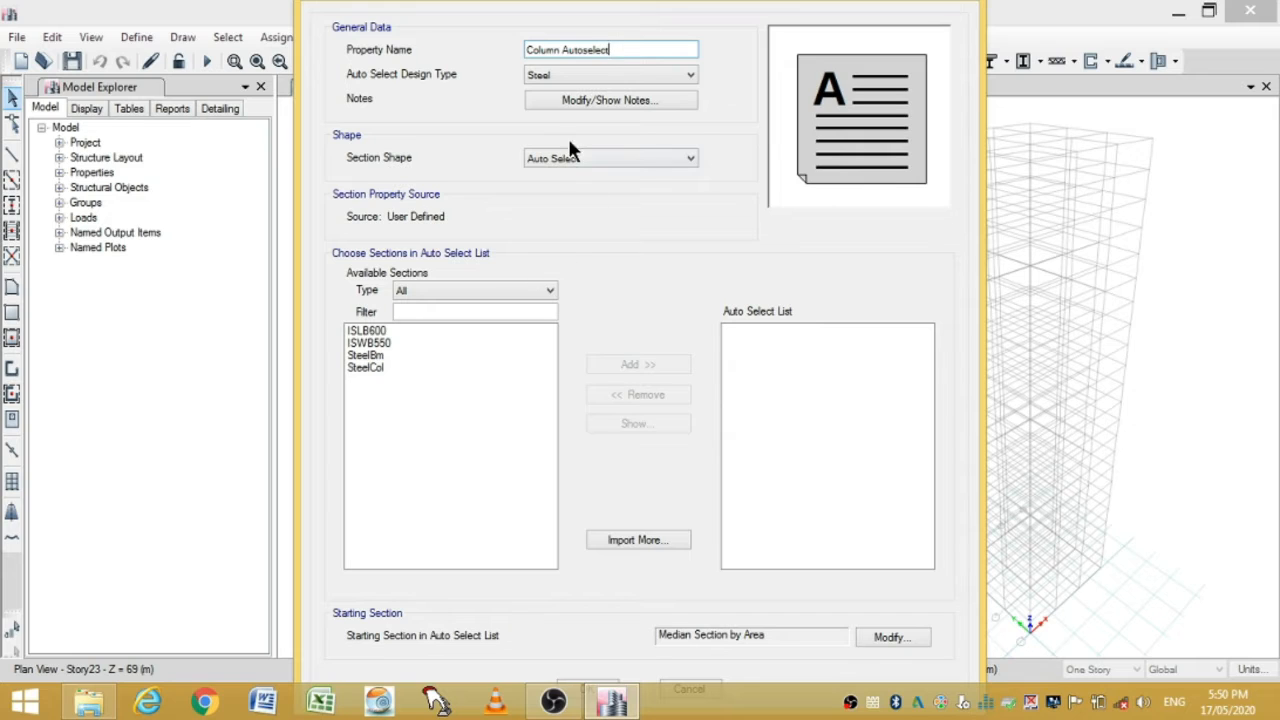
{"action": "left_click", "coordinate": [597, 75]}
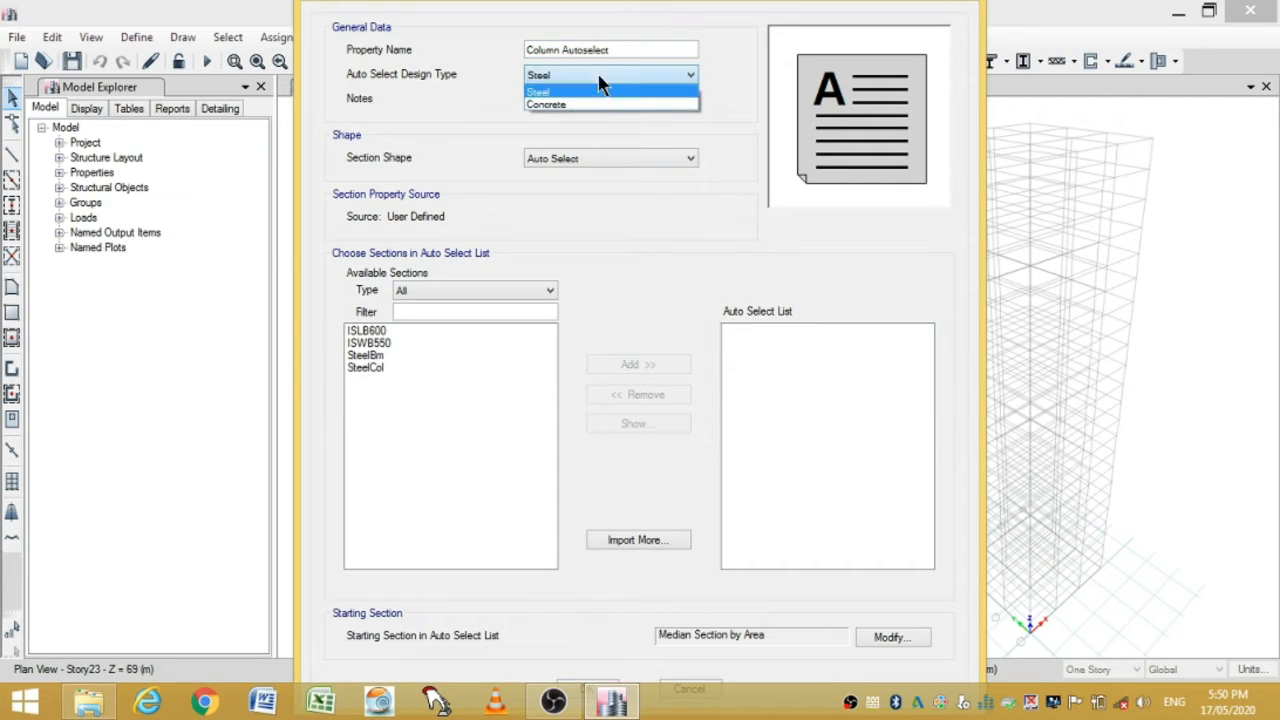
{"action": "left_click", "coordinate": [587, 103]}
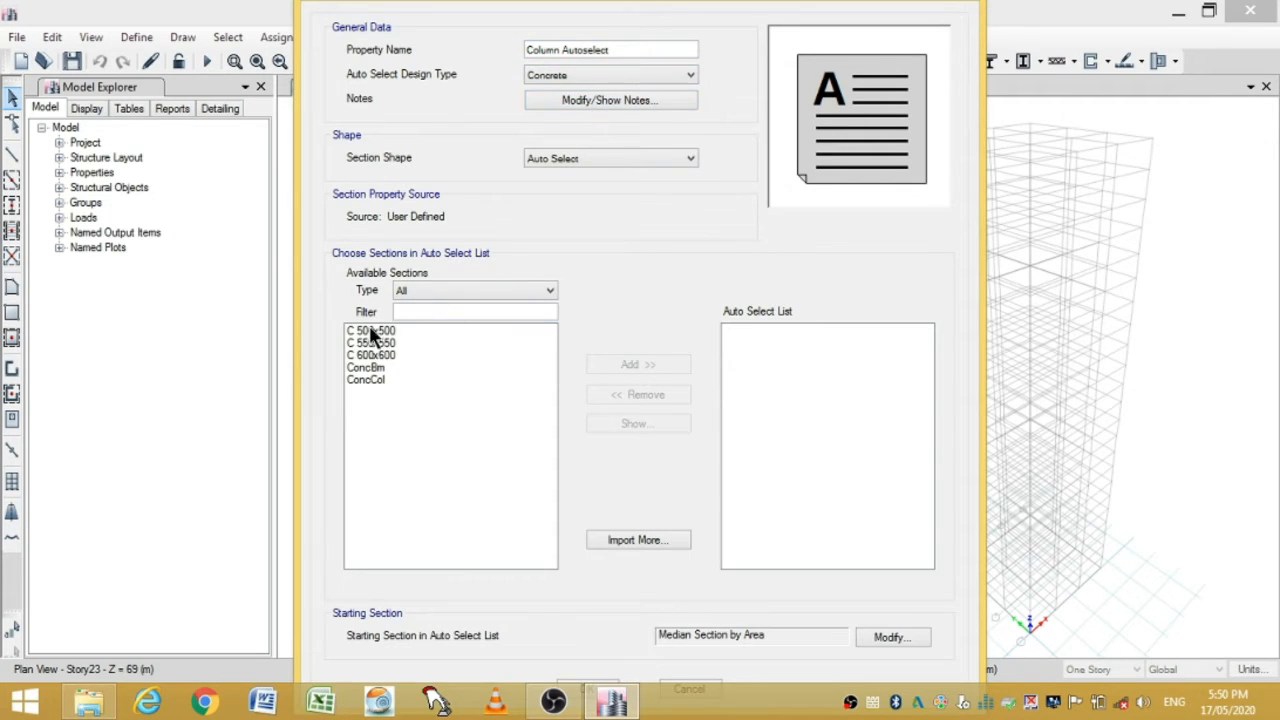
- Include C 500x500, C 550x550 and C 600x600 in the column auto select list and accept it
{"action": "left_click_drag", "start_coordinate": [370, 332], "coordinate": [386, 357]}
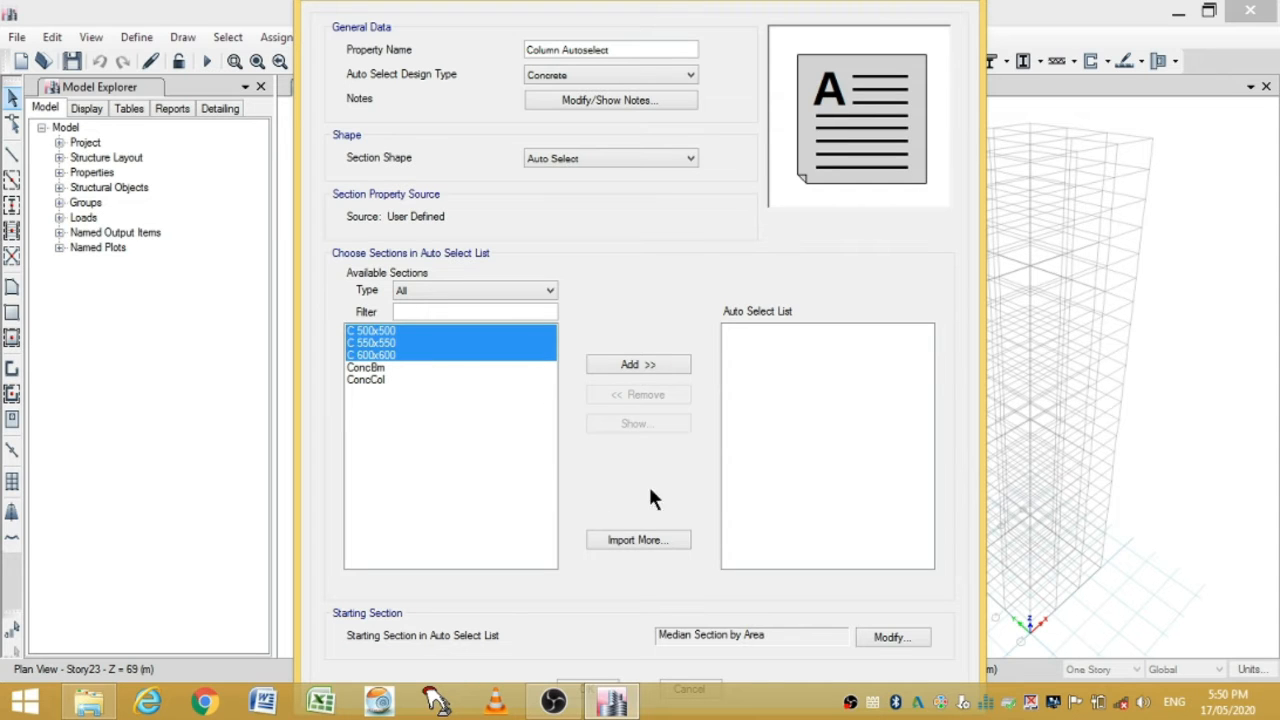
{"action": "left_click", "coordinate": [626, 366]}
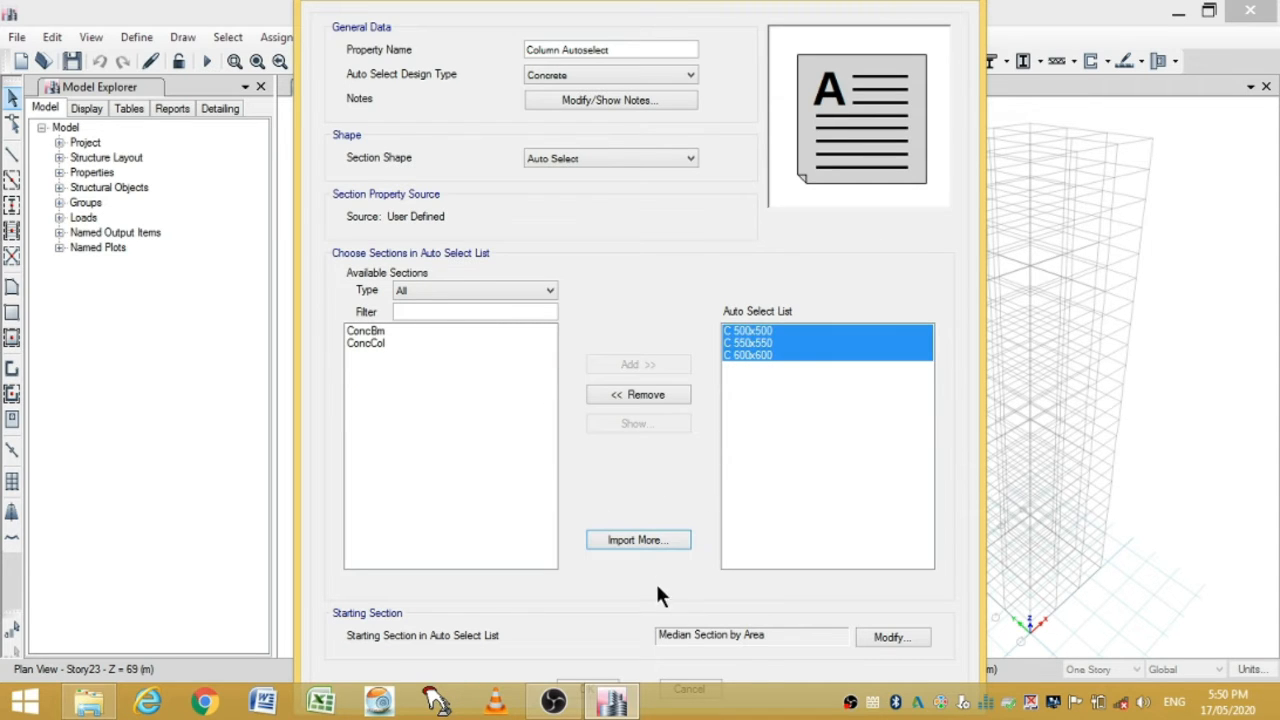
{"action": "left_click", "coordinate": [592, 686]}
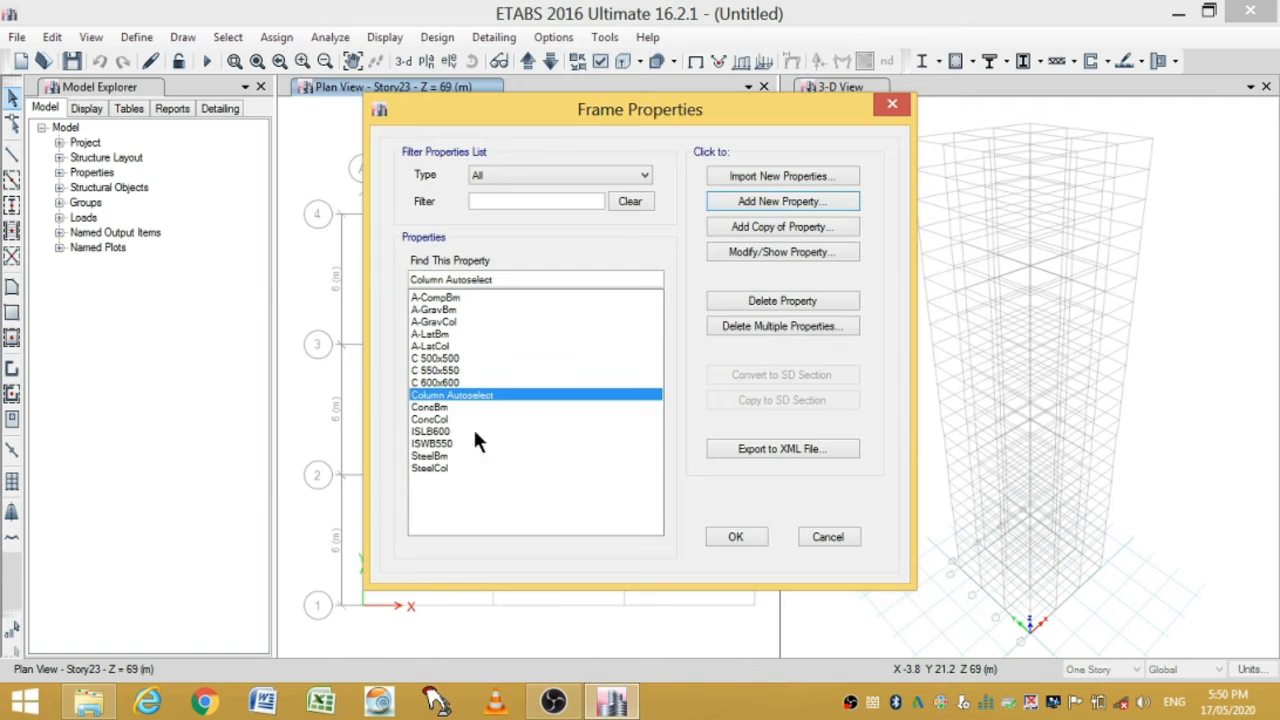
- Add a concrete rectangular frame section named B 500x300 with material M40
{"action": "left_click", "coordinate": [781, 200]}
{"action": "left_click", "coordinate": [345, 321]}
{"action": "type", "text": "B "}
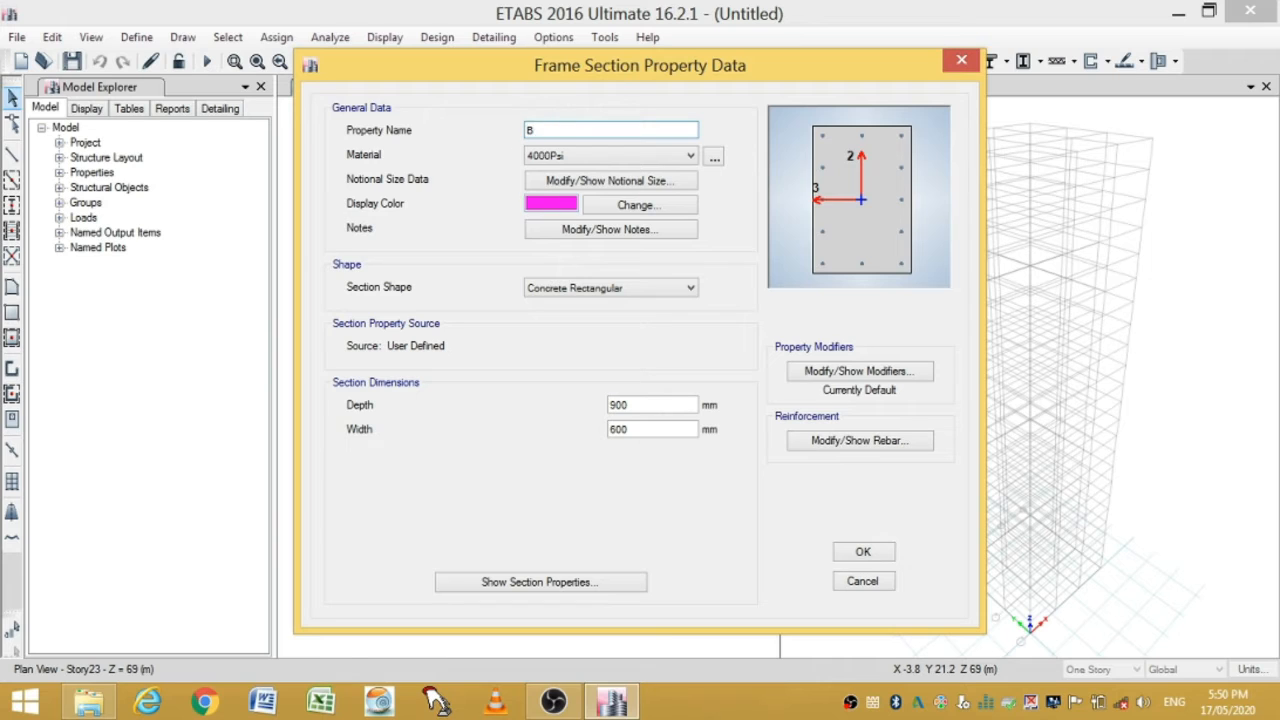
{"action": "type", "text": "500x300"}
{"action": "left_click", "coordinate": [600, 152]}
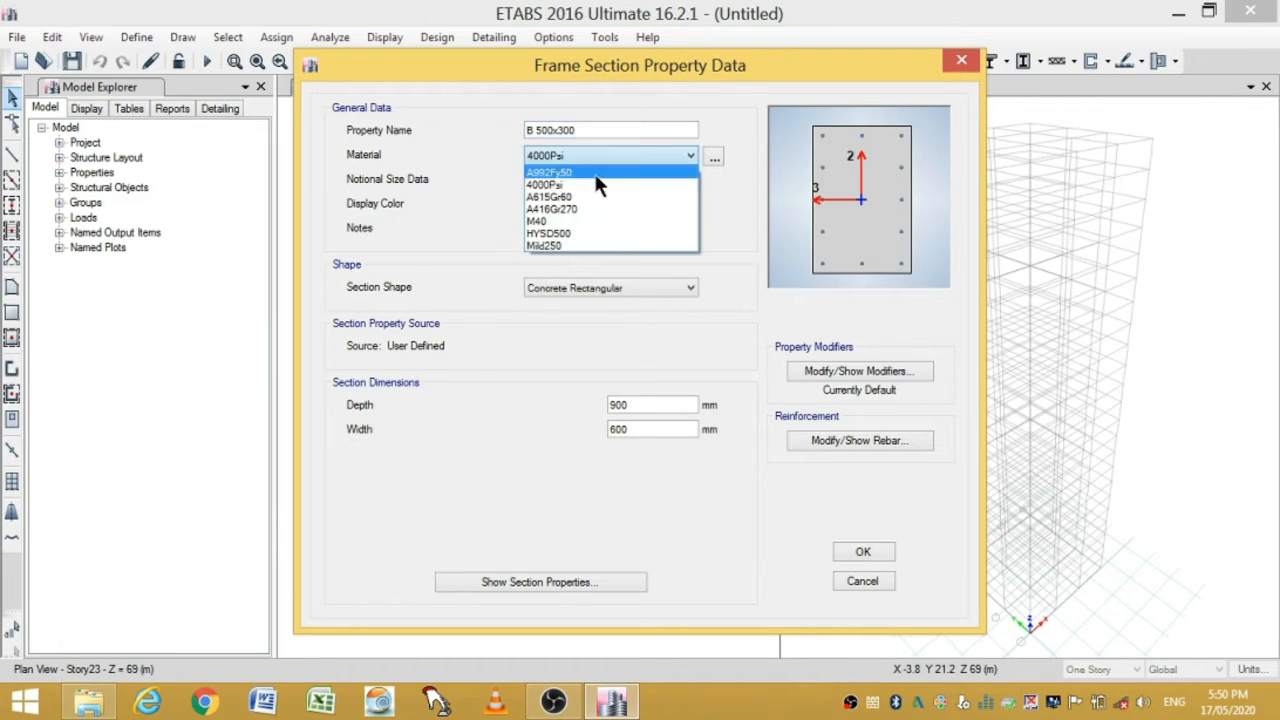
{"action": "left_click", "coordinate": [574, 216]}
- Set the B 500x300 section's depth to 500 mm and width to 300 mm
{"action": "key", "text": "BackSpace"}
{"action": "key", "text": "BackSpace"}
{"action": "key", "text": "BackSpace"}
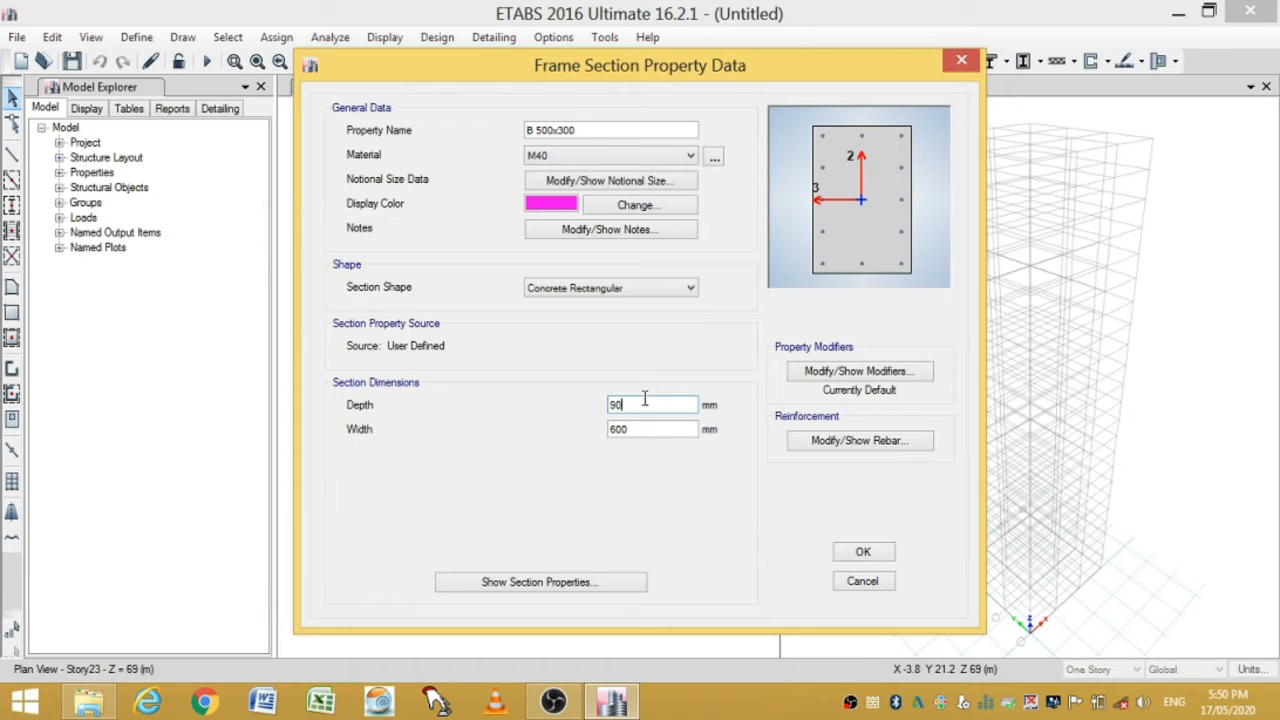
{"action": "type", "text": "500"}
{"action": "double_click", "coordinate": [628, 426]}
{"action": "type", "text": "300"}
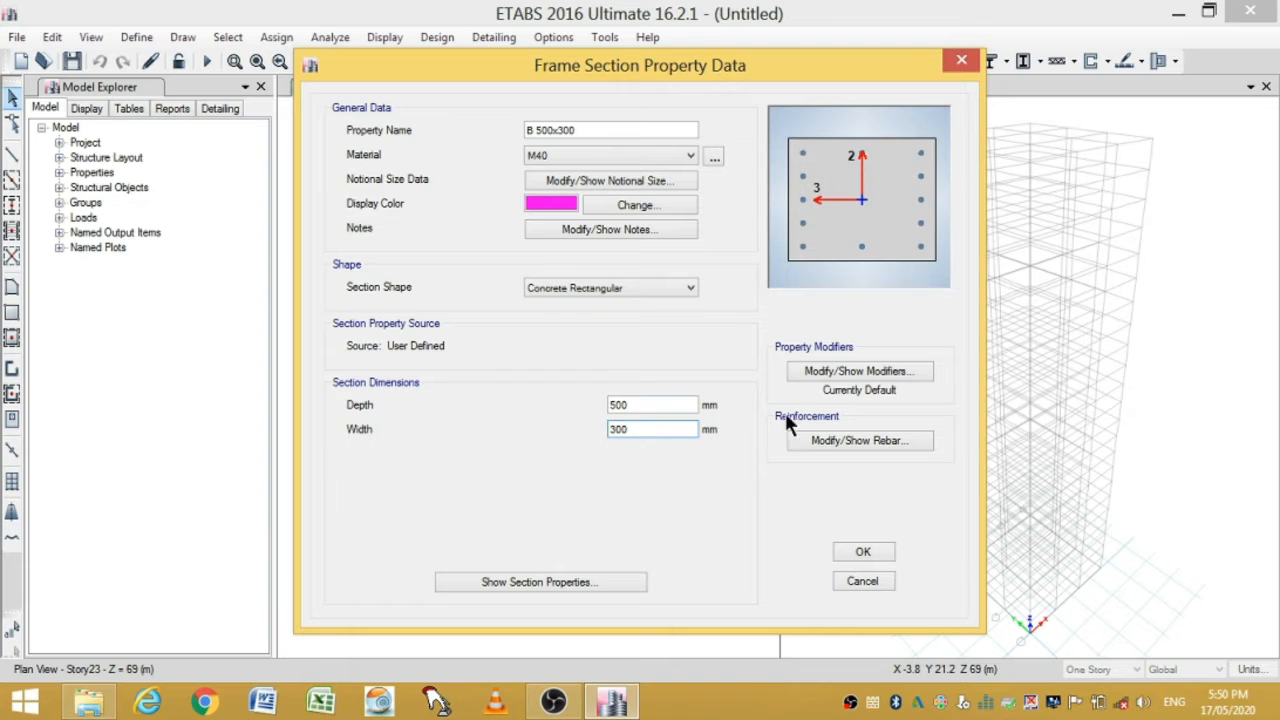
- Set the section's reinforcement to M3 Design Only (Beam), with HYSD500 longitudinal bars and Mild250 ties
{"action": "left_click", "coordinate": [807, 442]}
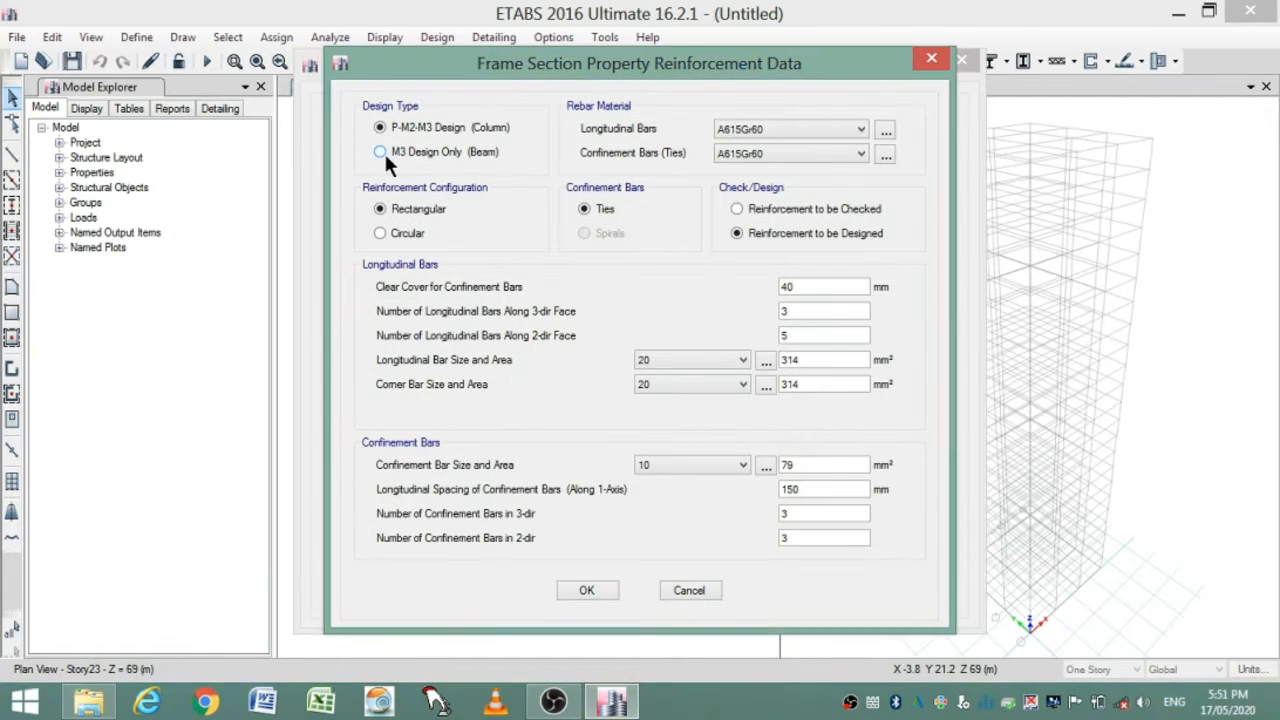
{"action": "left_click", "coordinate": [380, 152]}
{"action": "left_click", "coordinate": [769, 130]}
{"action": "left_click", "coordinate": [760, 153]}
{"action": "left_click", "coordinate": [760, 153]}
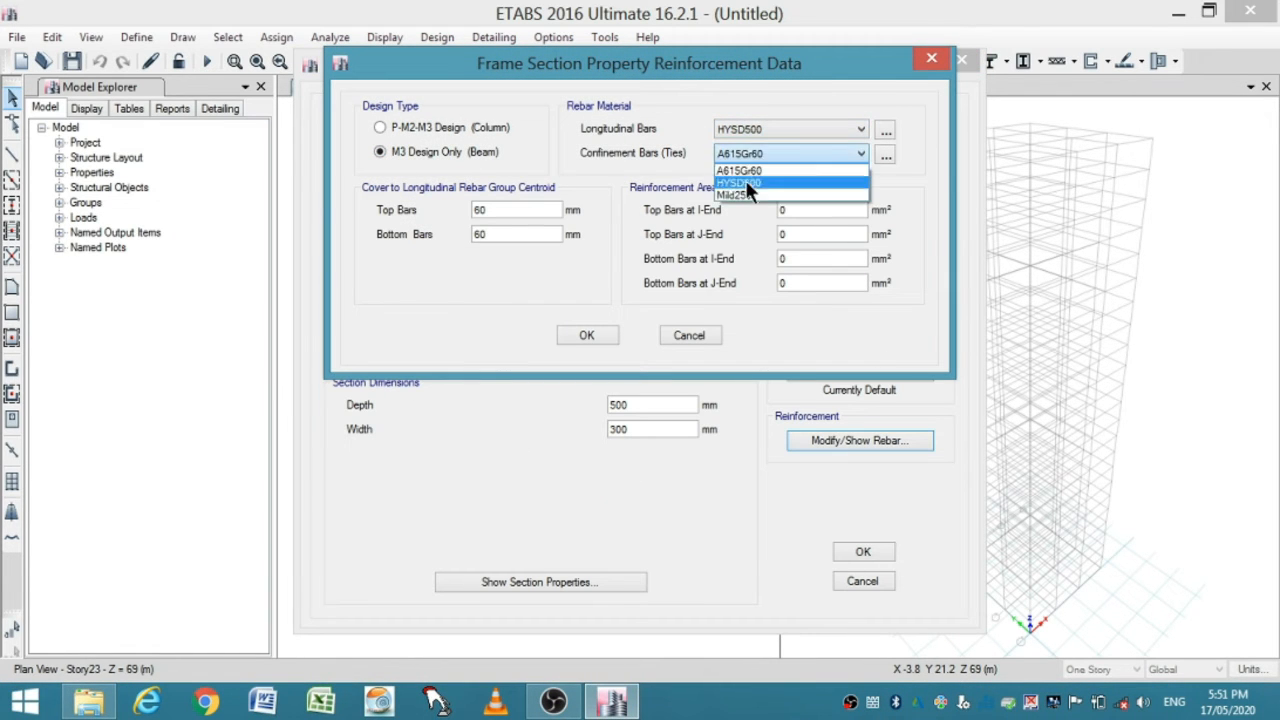
{"action": "left_click", "coordinate": [748, 190]}
- Set the beam's top and bottom bar covers to 25 mm each and accept the B 500x300 section
{"action": "double_click", "coordinate": [506, 210]}
{"action": "key", "text": "BackSpace"}
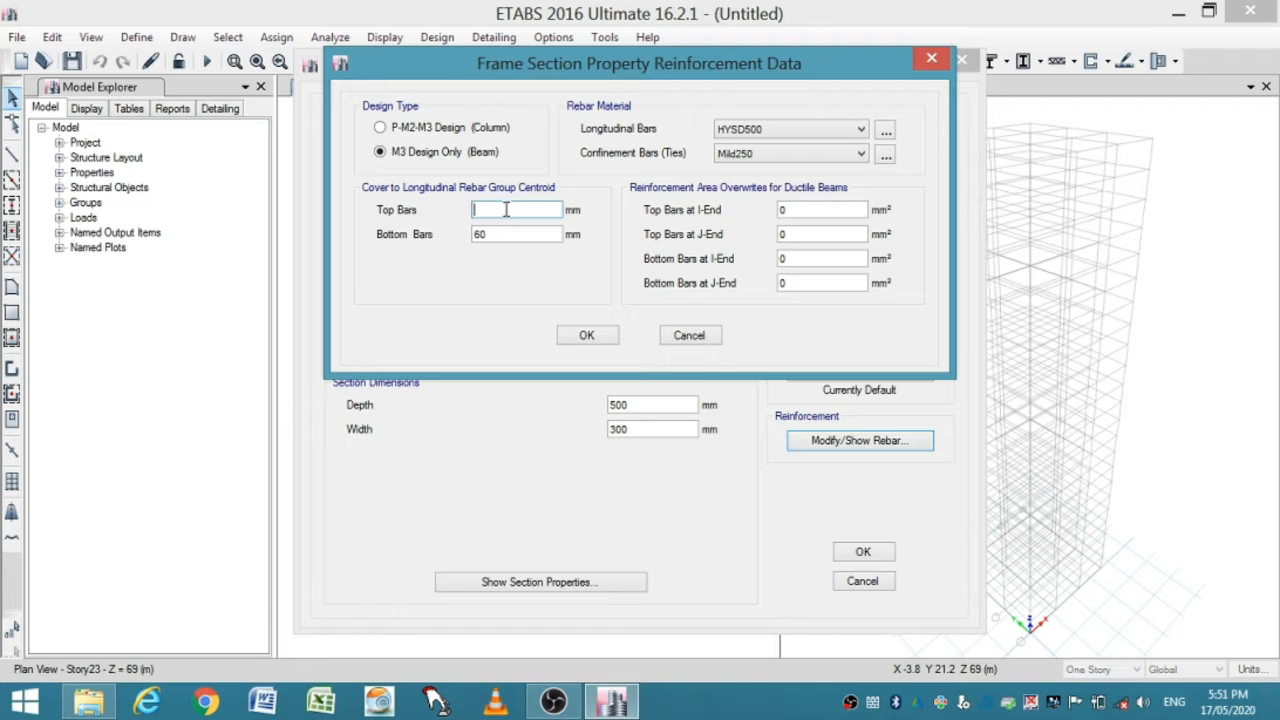
{"action": "type", "text": "25"}
{"action": "key", "text": "Tab"}
{"action": "type", "text": "25"}
{"action": "left_click", "coordinate": [578, 332]}
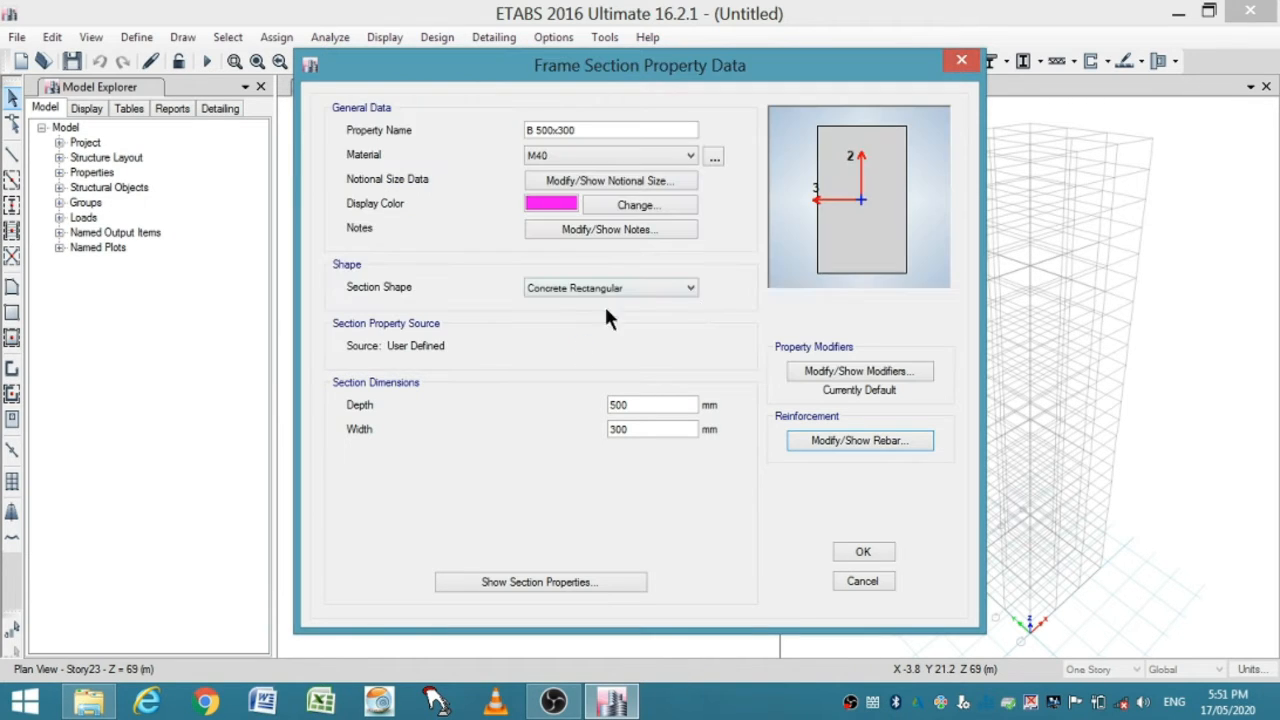
{"action": "left_click", "coordinate": [863, 553]}
- Add a copy of the B 500x300 section named B 550x350 with 550 mm depth and 350 mm width
{"action": "left_click", "coordinate": [777, 223]}
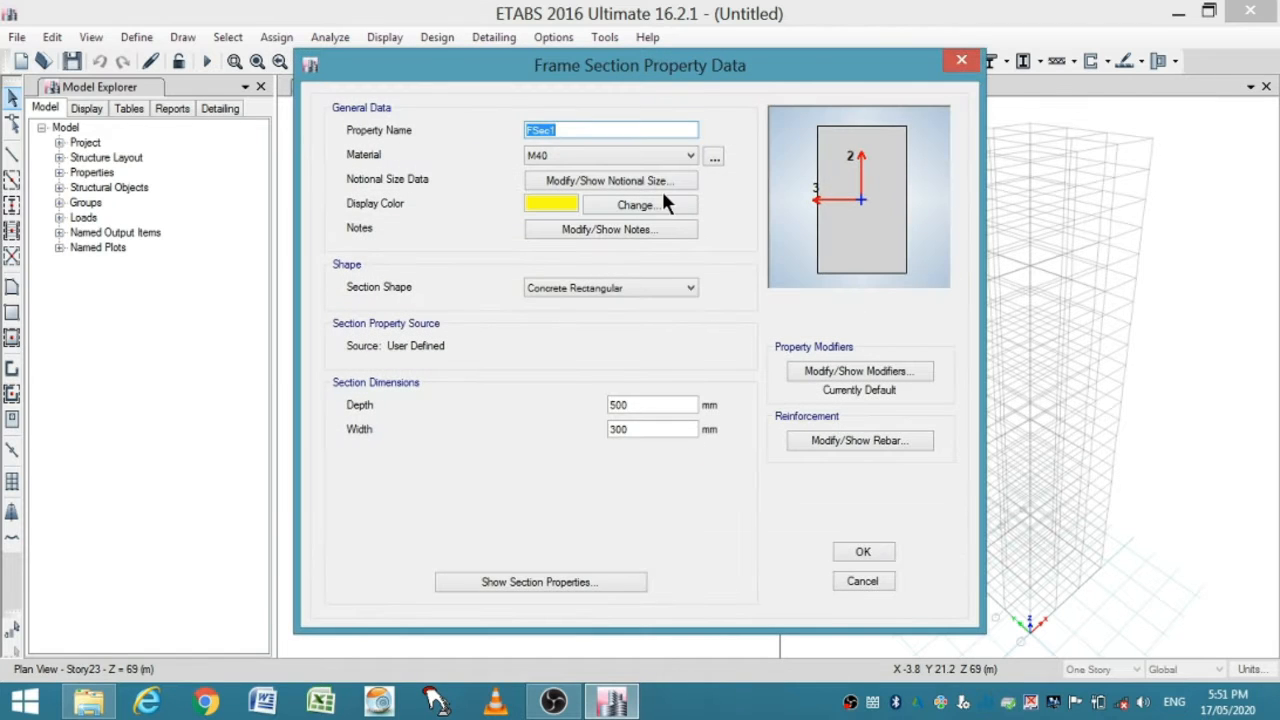
{"action": "type", "text": "B 550x3"}
{"action": "left_click", "coordinate": [630, 405]}
{"action": "key", "text": "BackSpace"}
{"action": "key", "text": "BackSpace"}
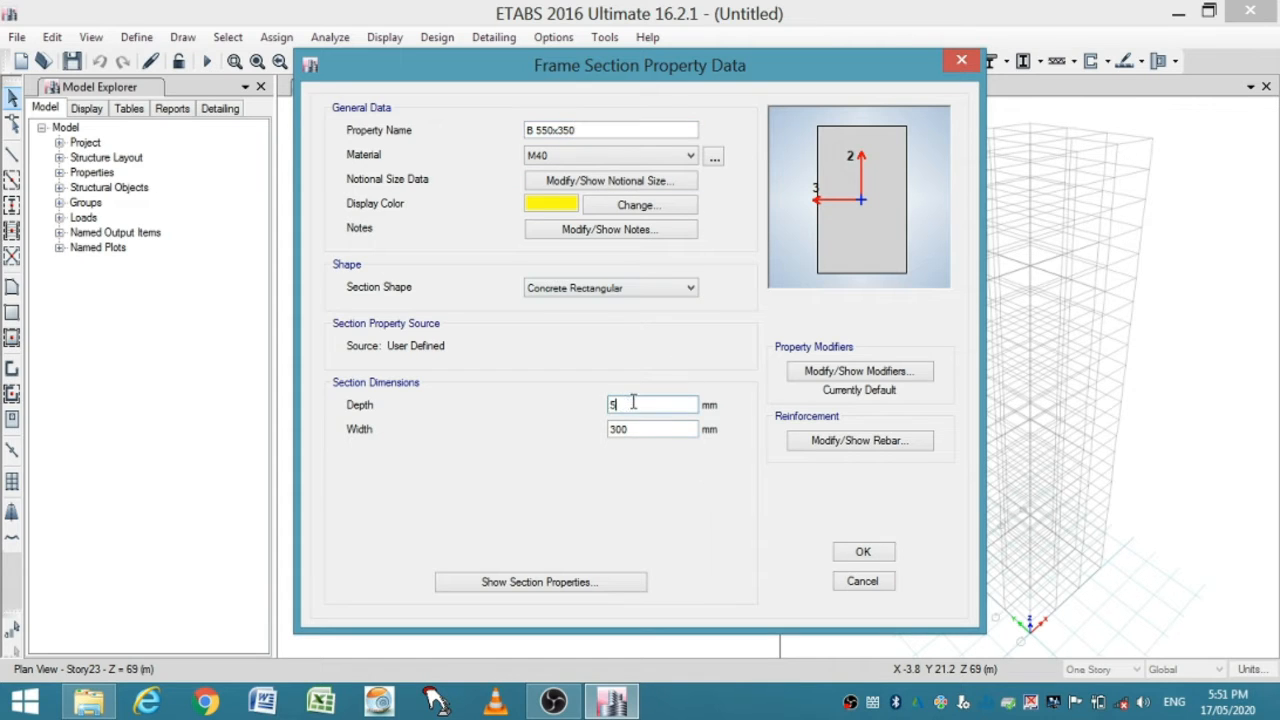
{"action": "type", "text": "50"}
{"action": "left_click", "coordinate": [651, 428]}
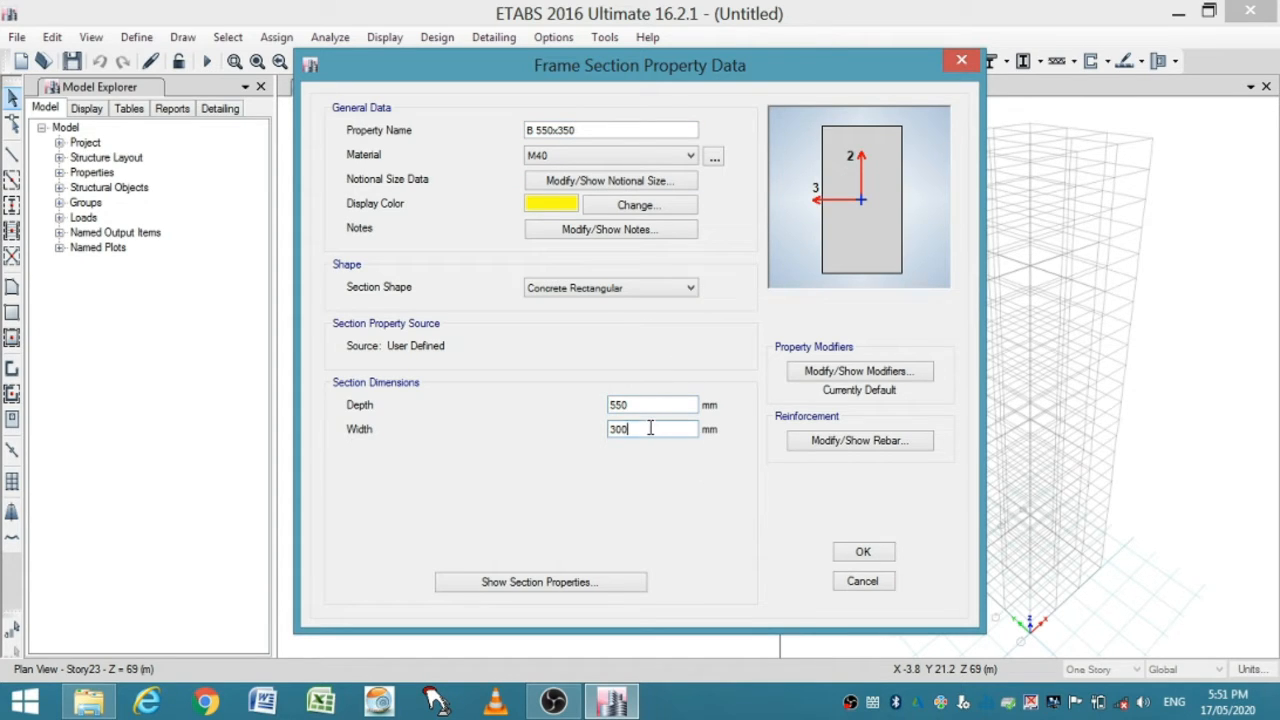
{"action": "key", "text": "BackSpace"}
{"action": "key", "text": "BackSpace"}
{"action": "type", "text": "50"}
{"action": "left_click", "coordinate": [860, 552]}
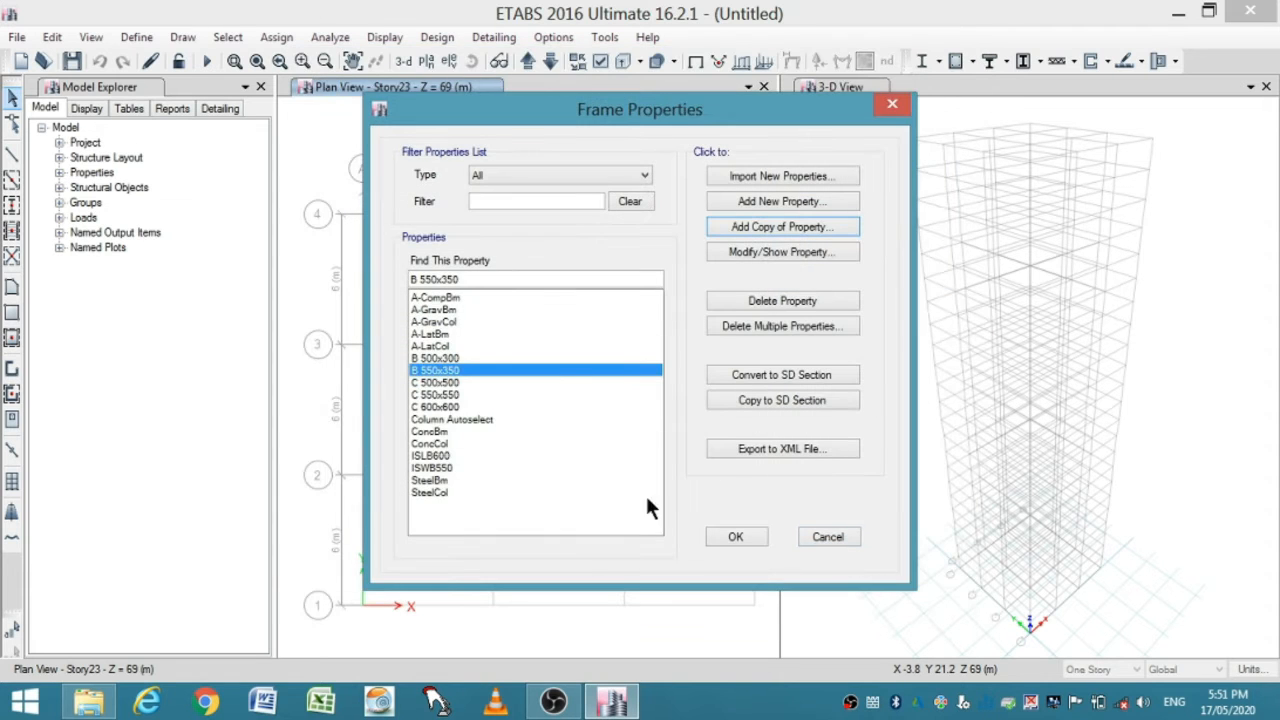
- Add a copy of the B 550x350 section named B 600x400 with 600 mm depth and 400 mm width
{"action": "left_click", "coordinate": [713, 227]}
{"action": "type", "text": "B "}
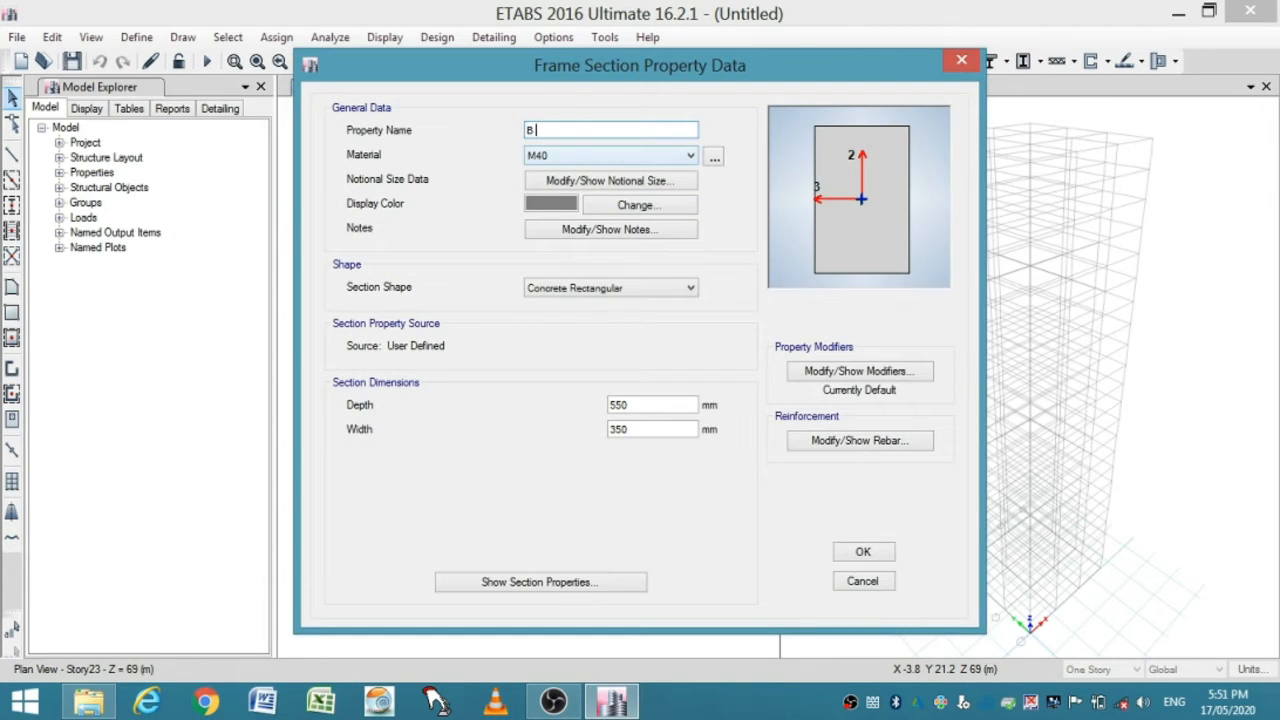
{"action": "type", "text": "600x400"}
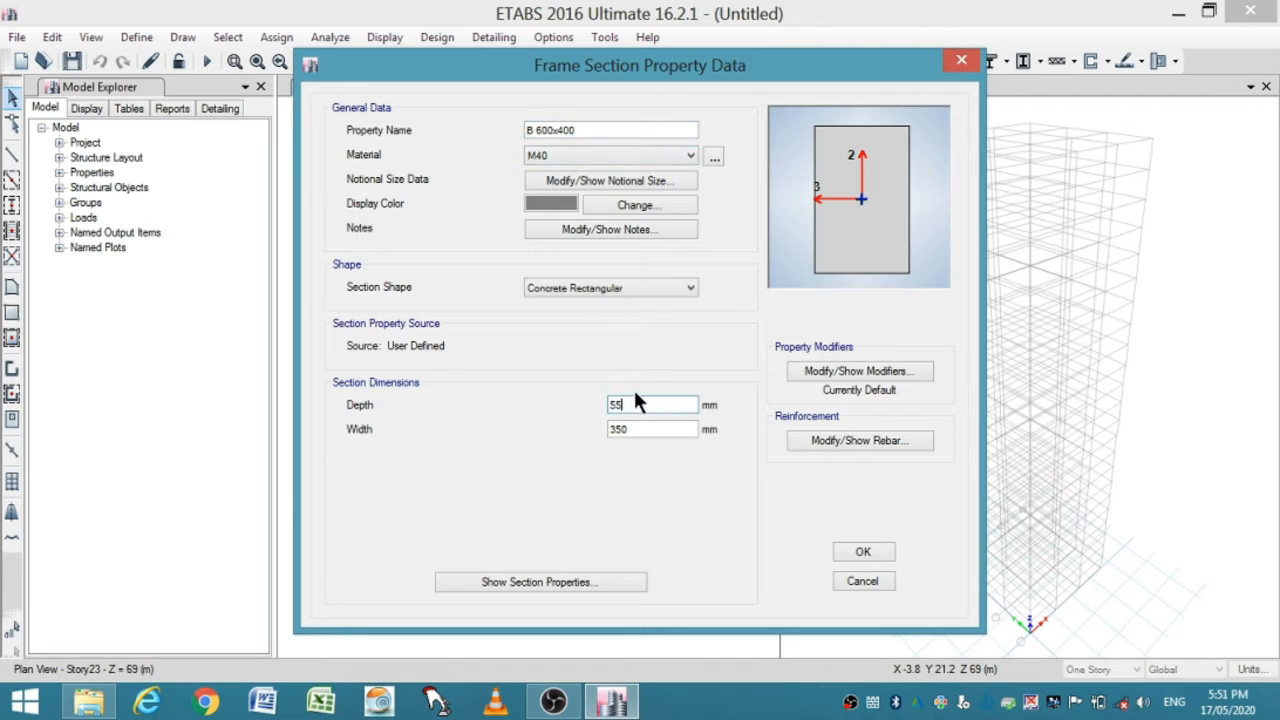
{"action": "key", "text": "BackSpace"}
{"action": "key", "text": "BackSpace"}
{"action": "key", "text": "BackSpace"}
{"action": "type", "text": "600"}
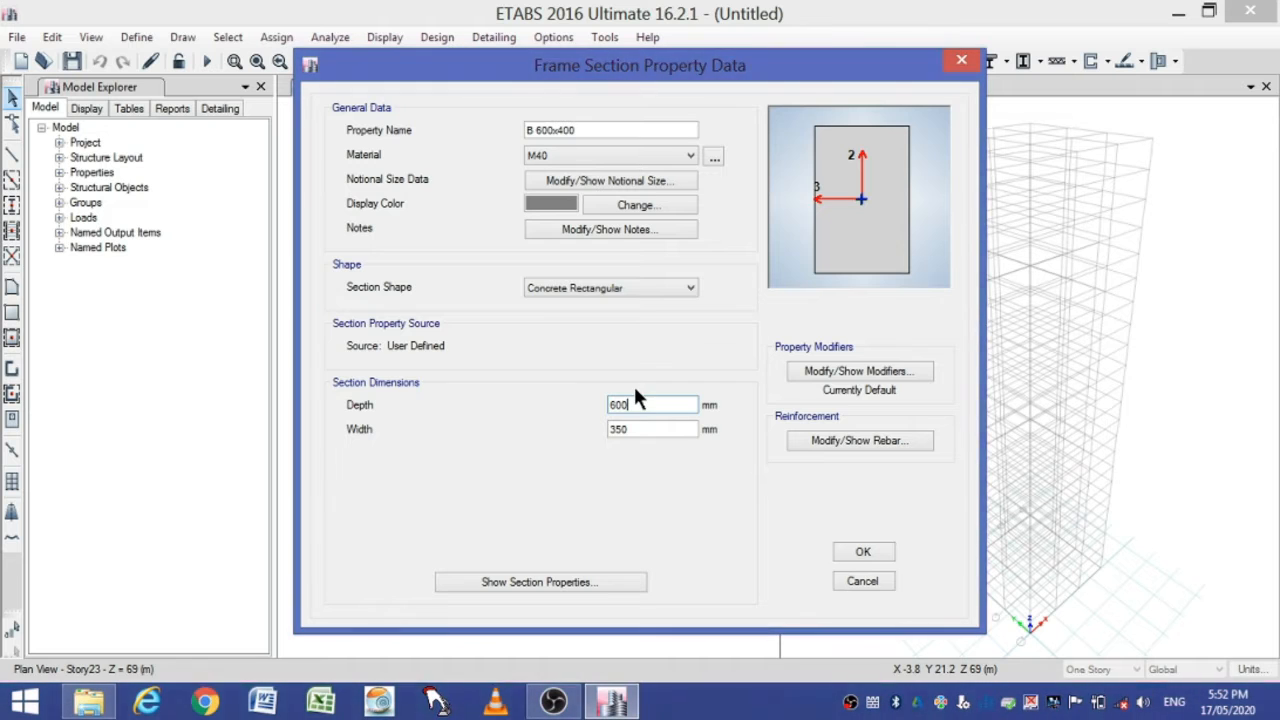
{"action": "key", "text": "Tab"}
{"action": "type", "text": "400"}
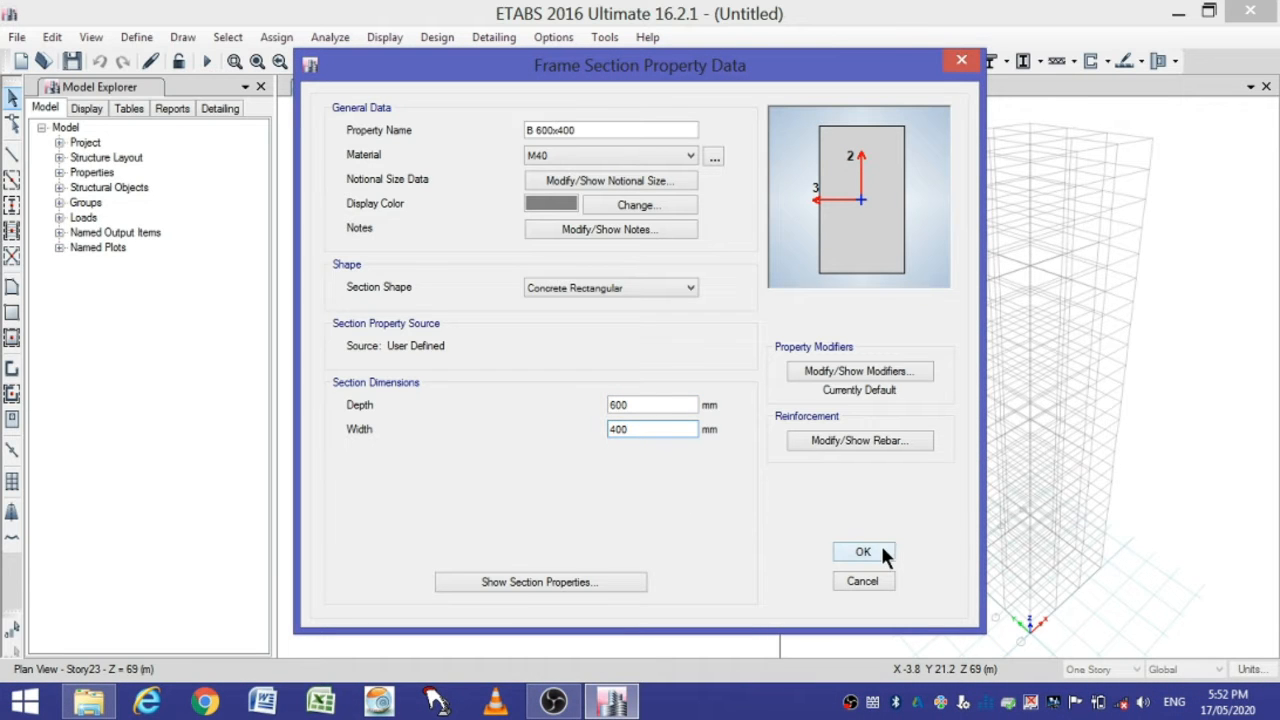
{"action": "left_click", "coordinate": [880, 549]}
- Add an auto select list section named Beam Autoselect with Concrete as its design type
{"action": "left_click", "coordinate": [785, 201]}
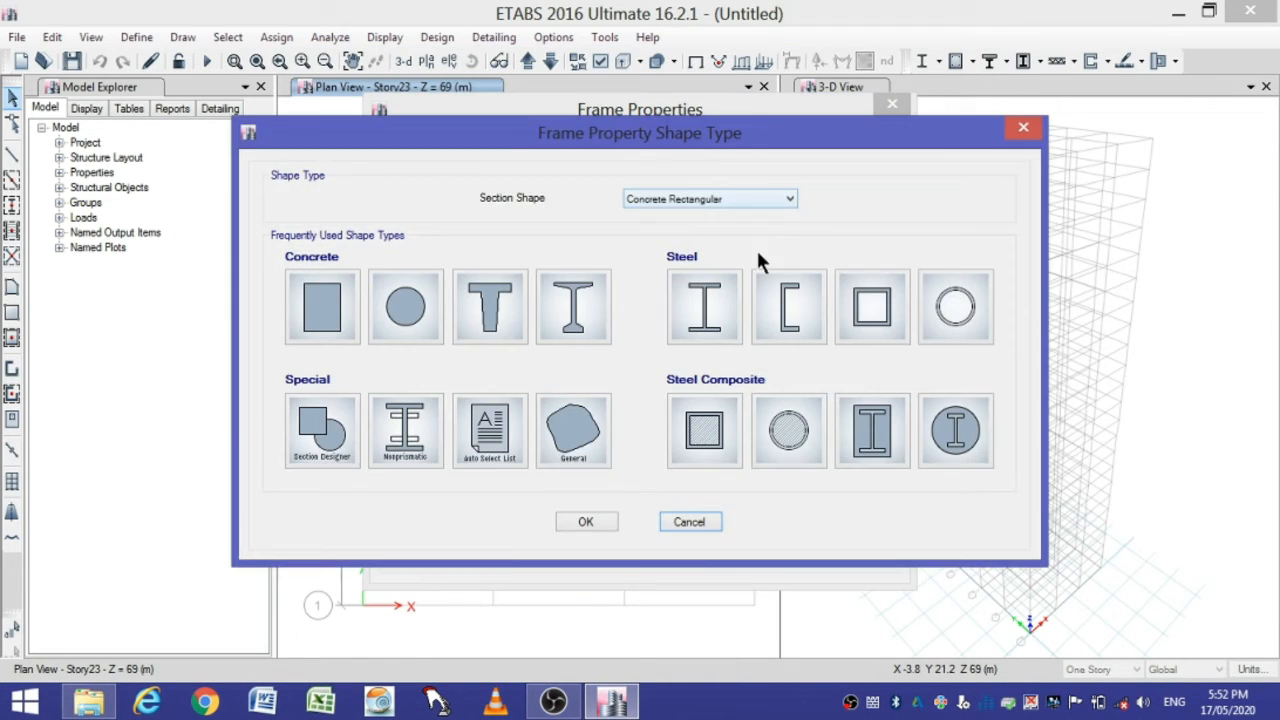
{"action": "left_click", "coordinate": [491, 431]}
{"action": "type", "text": "B"}
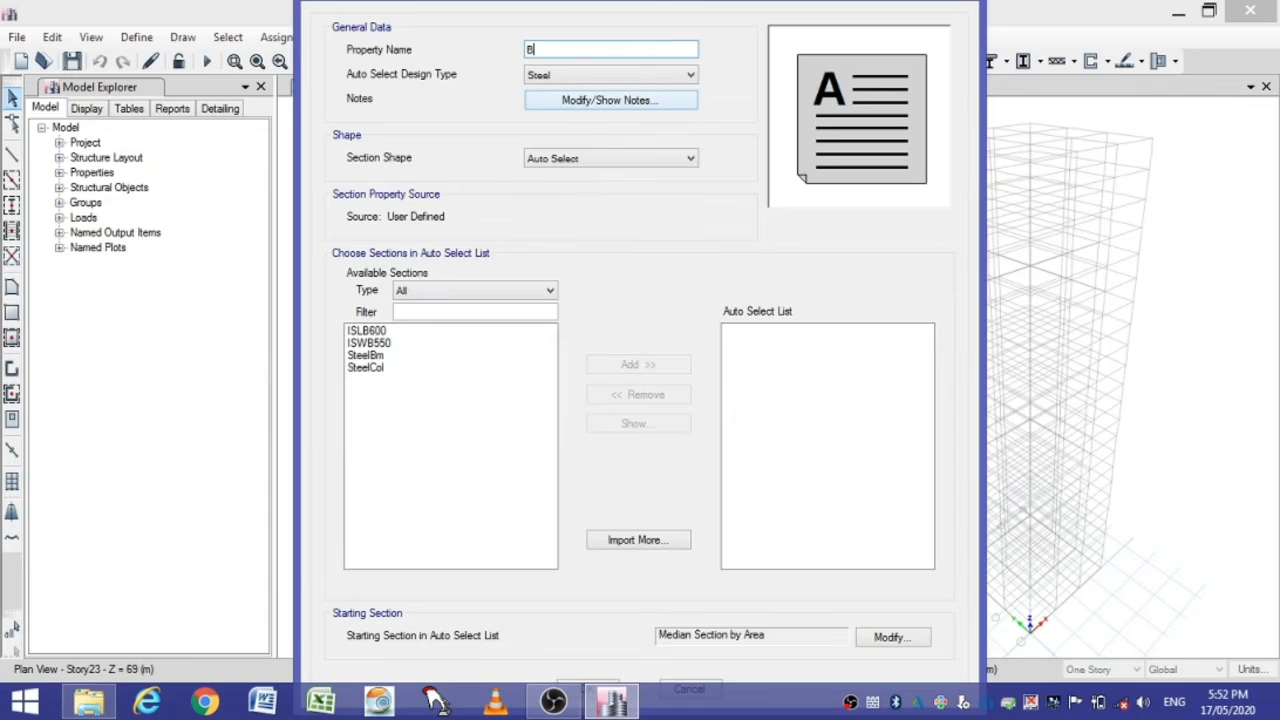
{"action": "type", "text": "eam Autoselect"}
{"action": "left_click", "coordinate": [618, 78]}
{"action": "left_click", "coordinate": [591, 104]}
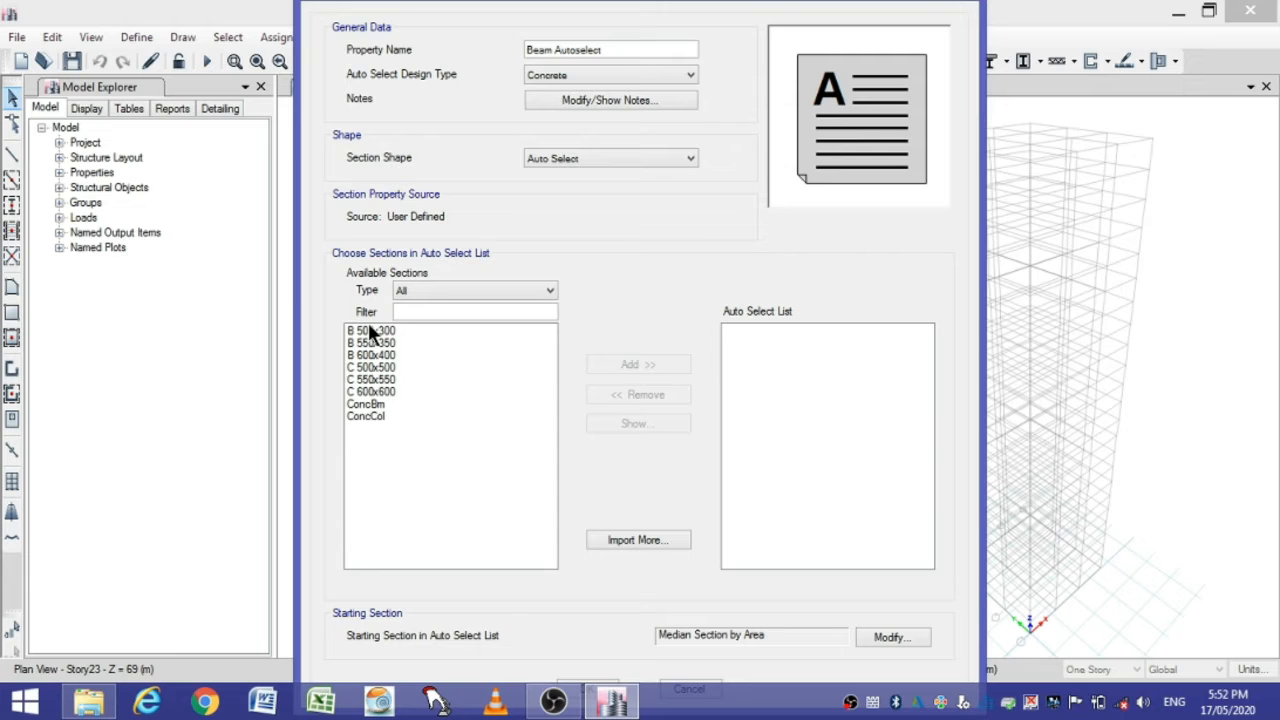
- Include B 500x300, B 550x350 and B 600x400 in the Beam Autoselect list and accept the frame properties
{"action": "left_click_drag", "start_coordinate": [372, 334], "coordinate": [376, 356]}
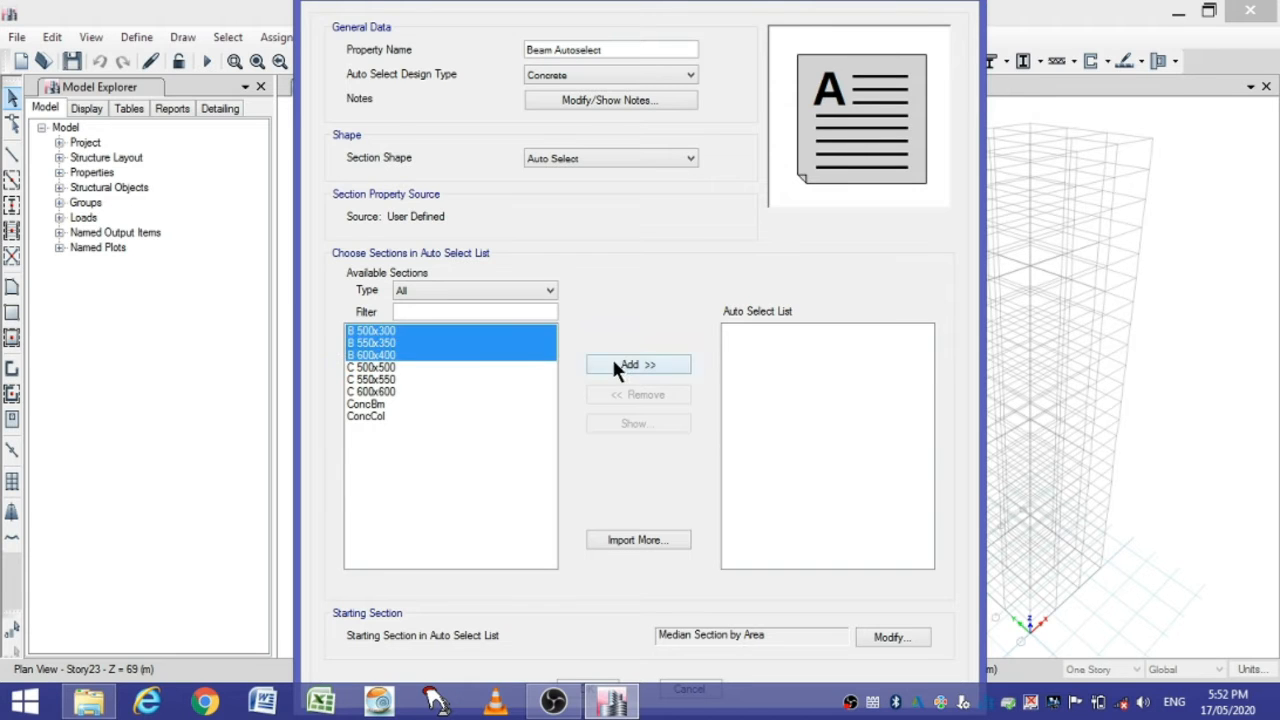
{"action": "left_click", "coordinate": [615, 366]}
{"action": "left_click", "coordinate": [572, 688]}
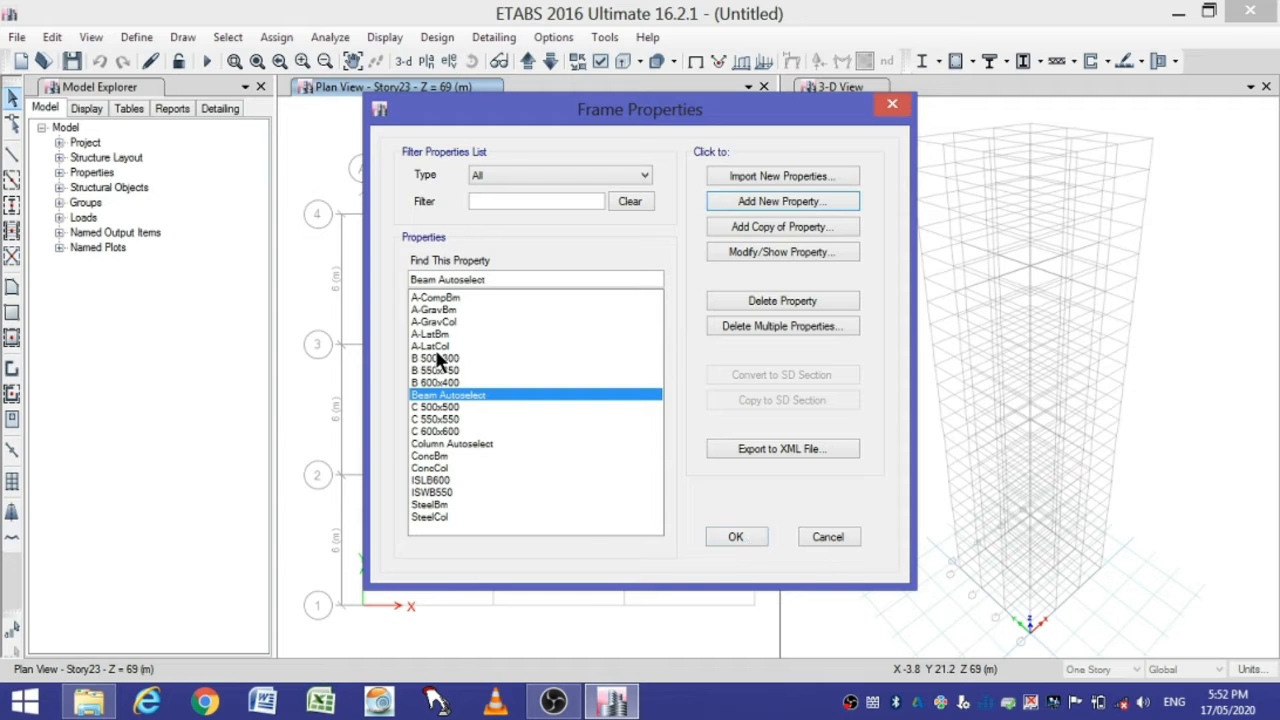
{"action": "left_click", "coordinate": [733, 538]}
- Add a new slab property named Slab150
{"action": "left_click", "coordinate": [146, 37]}
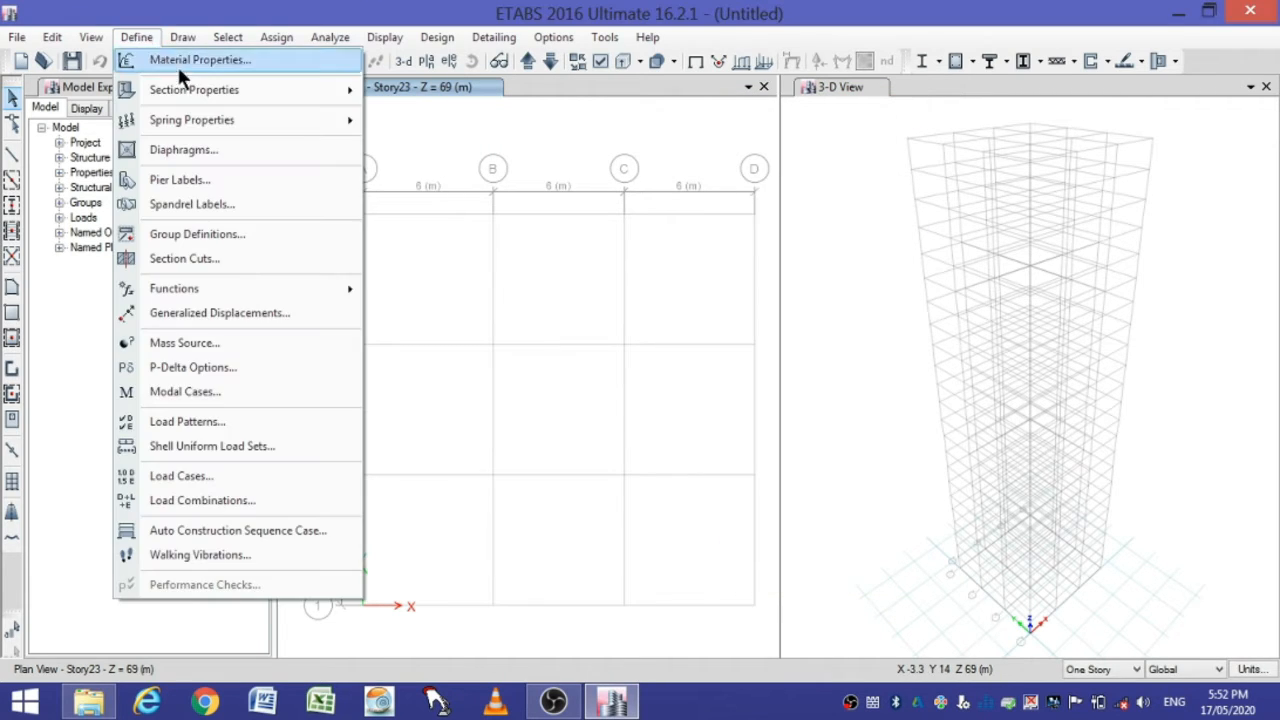
{"action": "mouse_move", "coordinate": [303, 94]}
{"action": "left_click", "coordinate": [389, 148]}
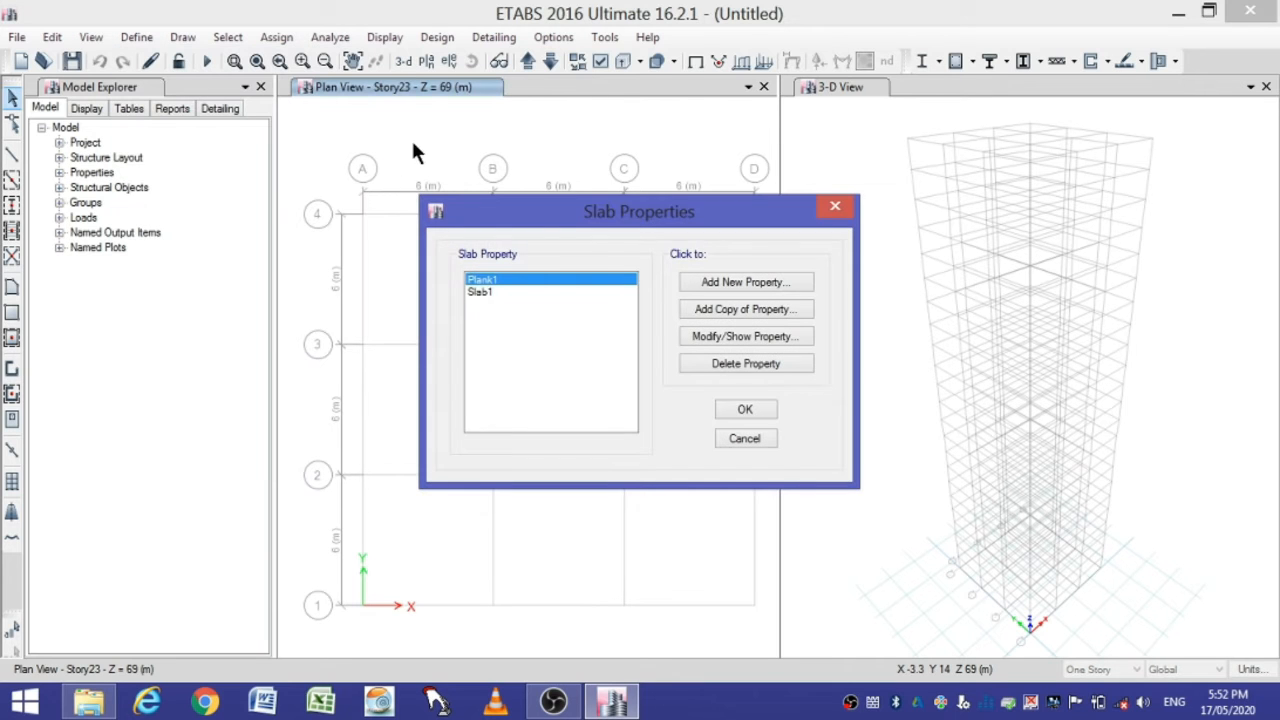
{"action": "left_click", "coordinate": [700, 283]}
{"action": "left_click", "coordinate": [679, 147]}
{"action": "key", "text": "BackSpace"}
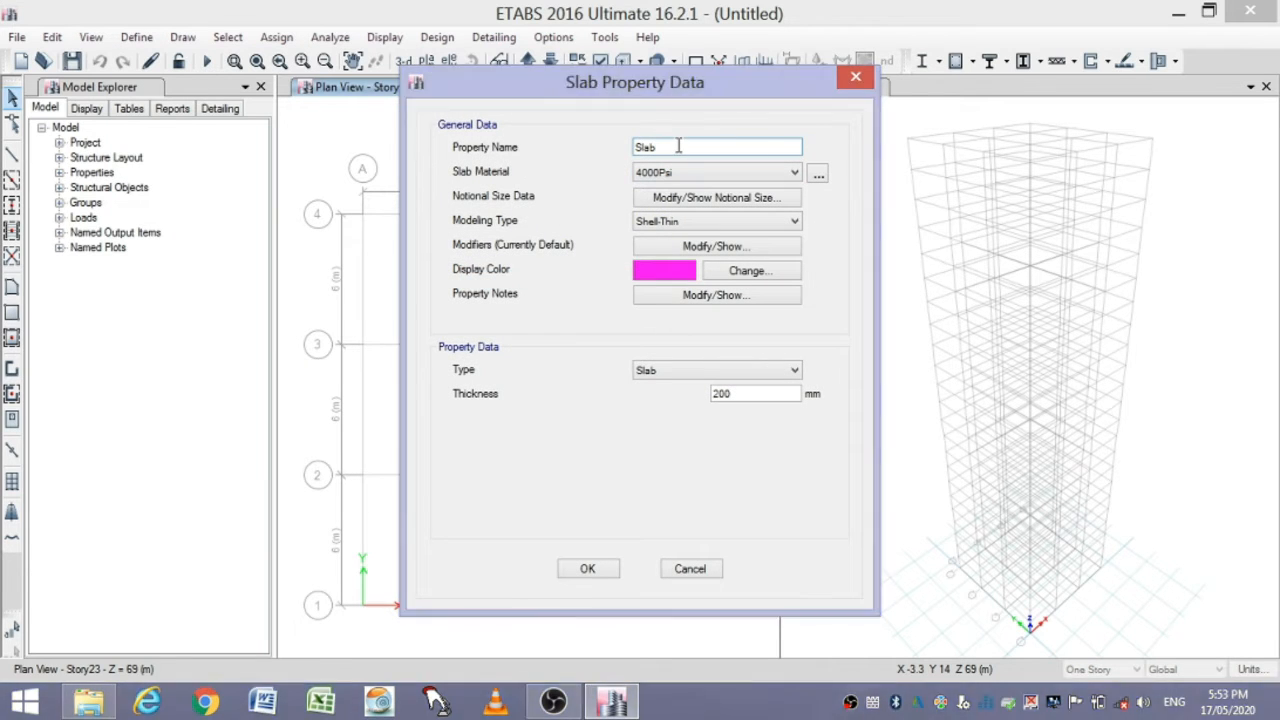
{"action": "type", "text": "150"}
- Set the Slab150 material to M40, edit its thickness, and accept the slab properties
{"action": "left_click", "coordinate": [722, 183]}
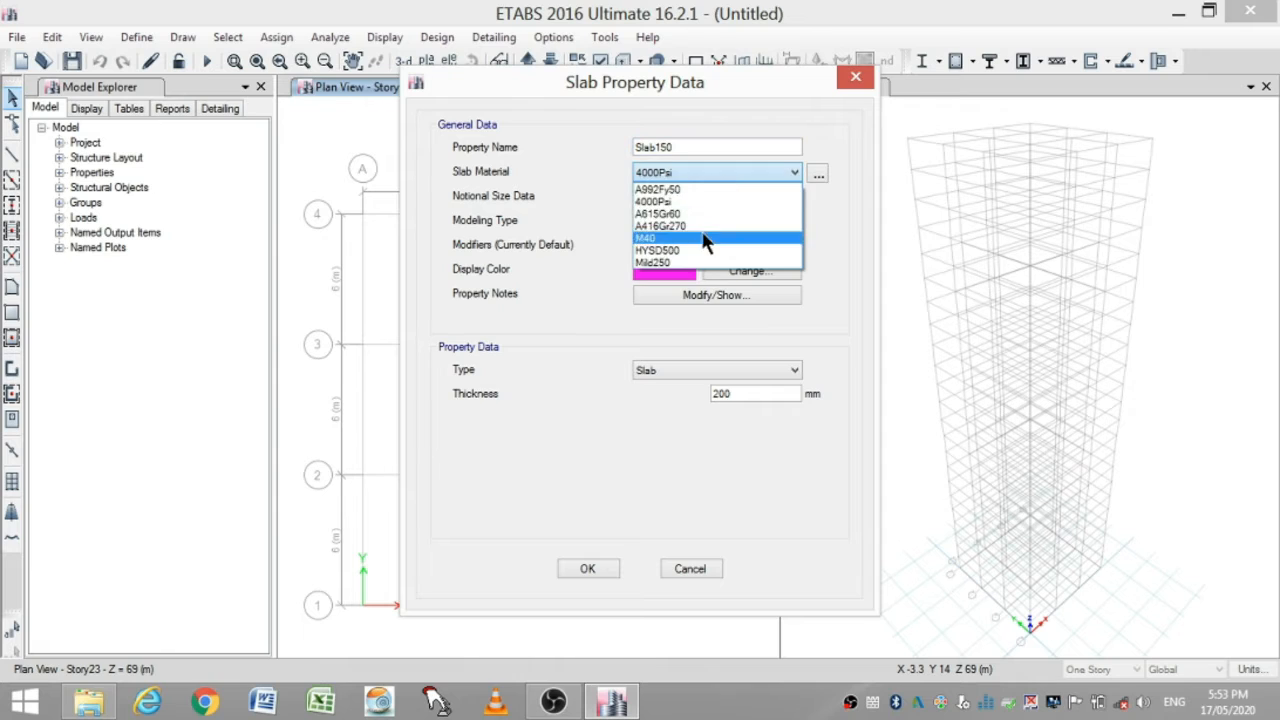
{"action": "left_click", "coordinate": [712, 231]}
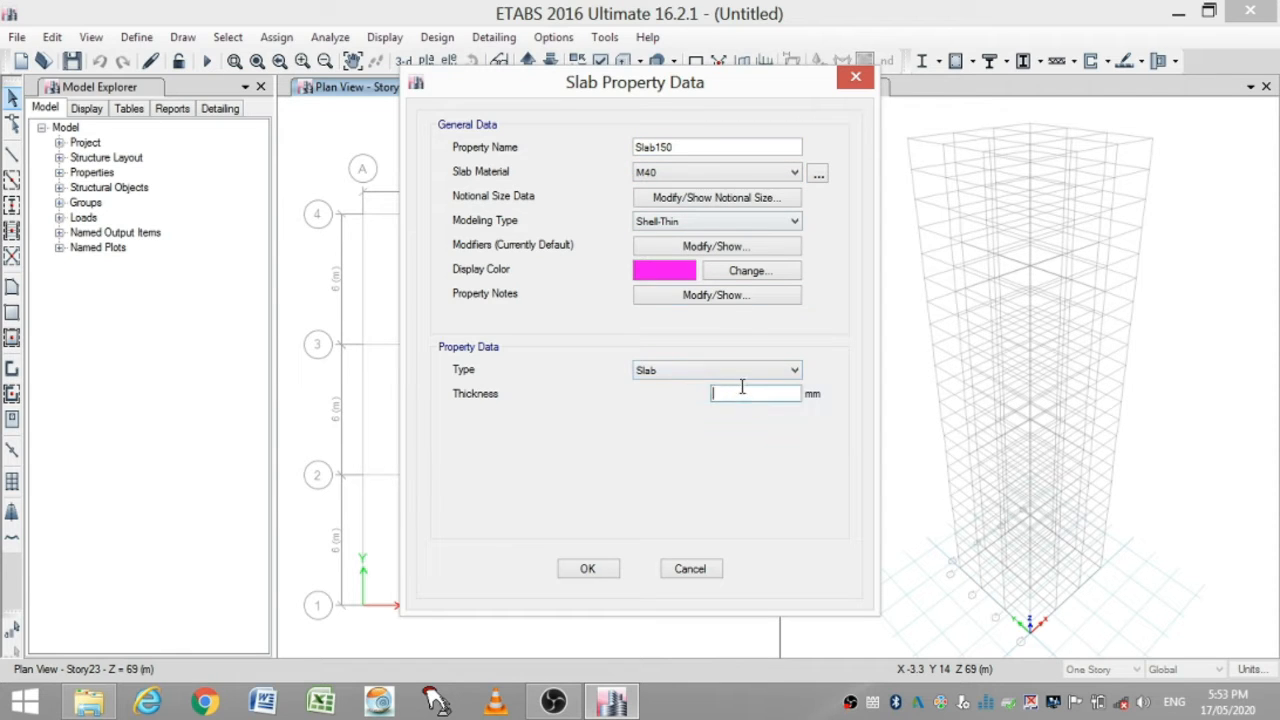
{"action": "left_click", "coordinate": [587, 569]}
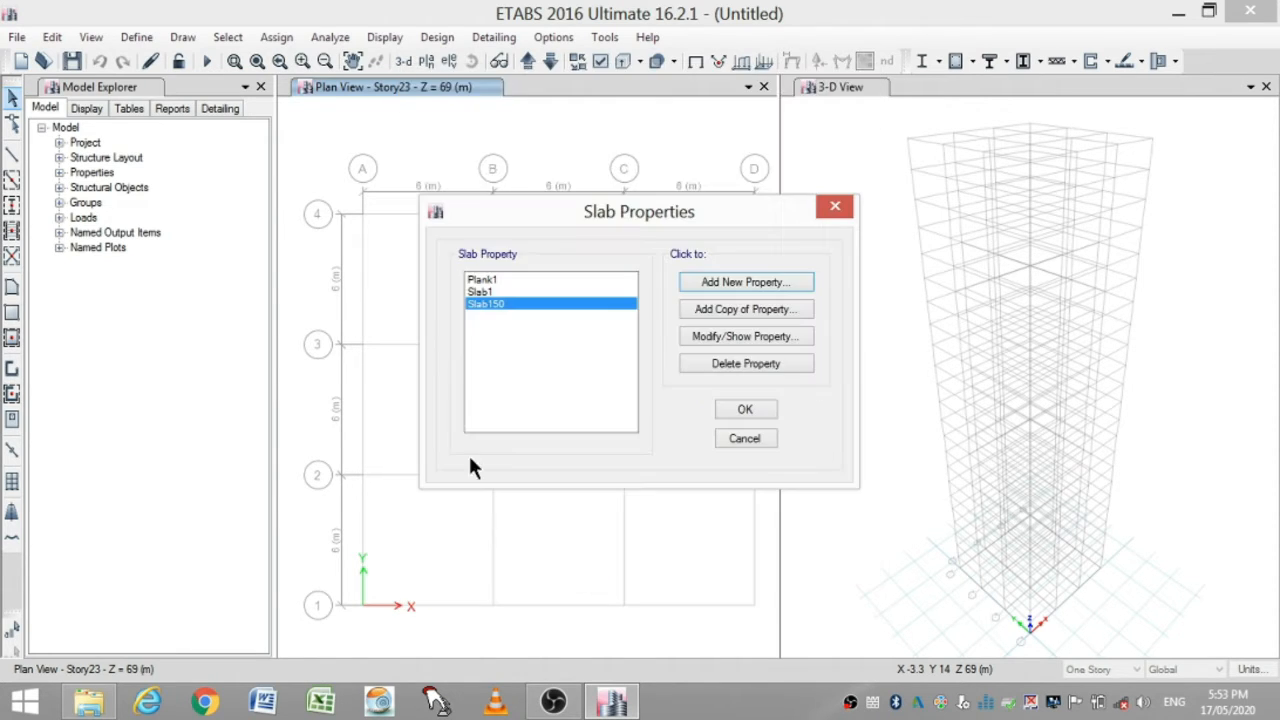
{"action": "left_click", "coordinate": [745, 410]}
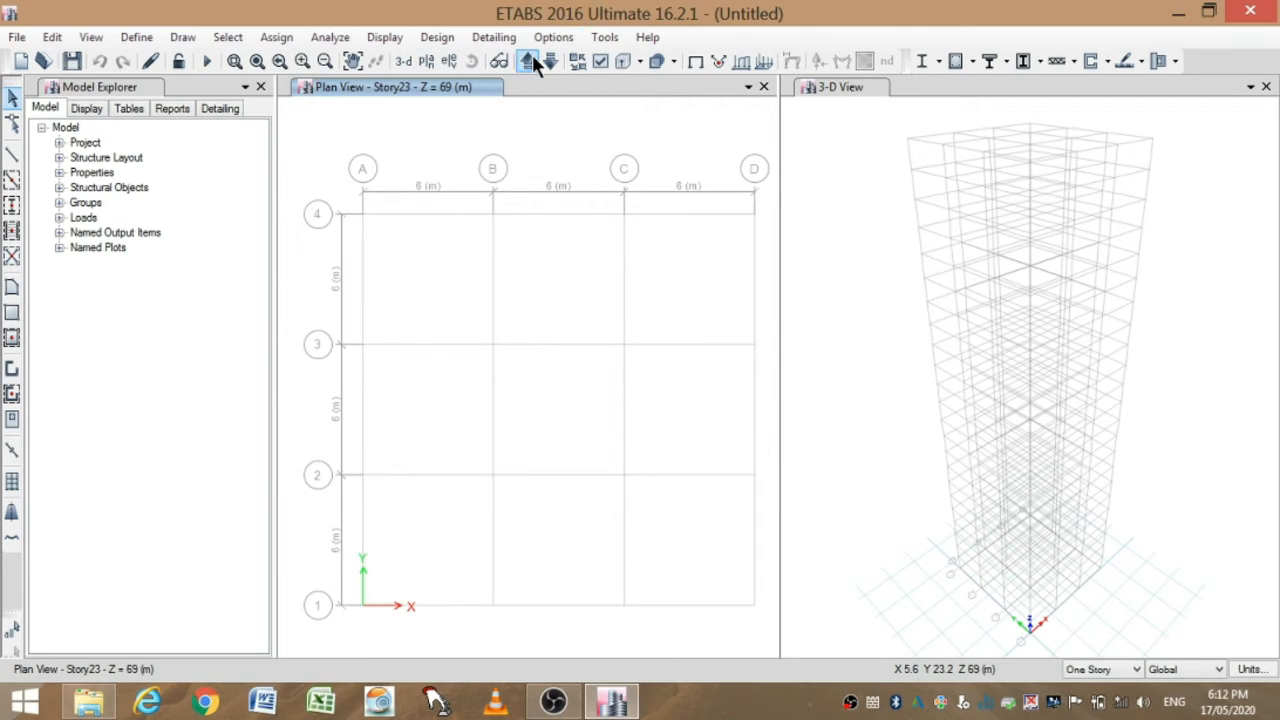
- Switch the plan view to Story1 and make drawing apply to Similar Stories
{"action": "left_click", "coordinate": [528, 61]}
{"action": "left_click", "coordinate": [528, 61]}
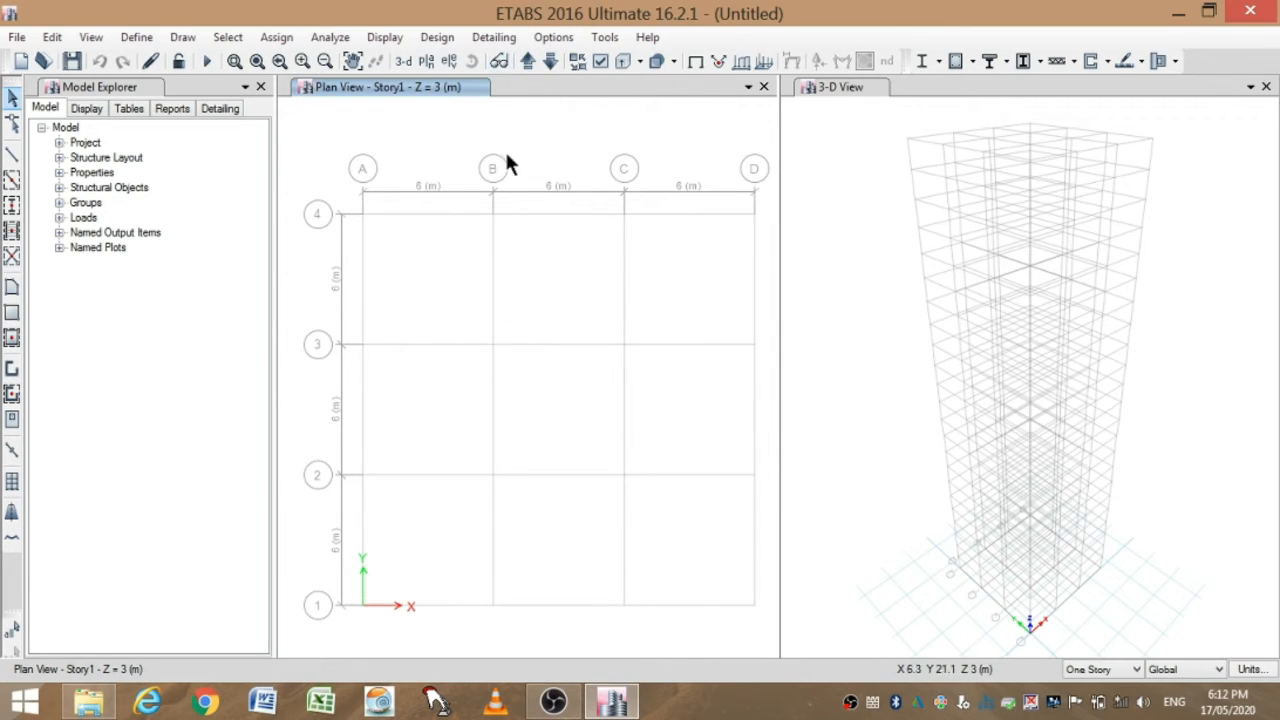
{"action": "left_click", "coordinate": [1100, 669]}
{"action": "left_click", "coordinate": [1090, 707]}
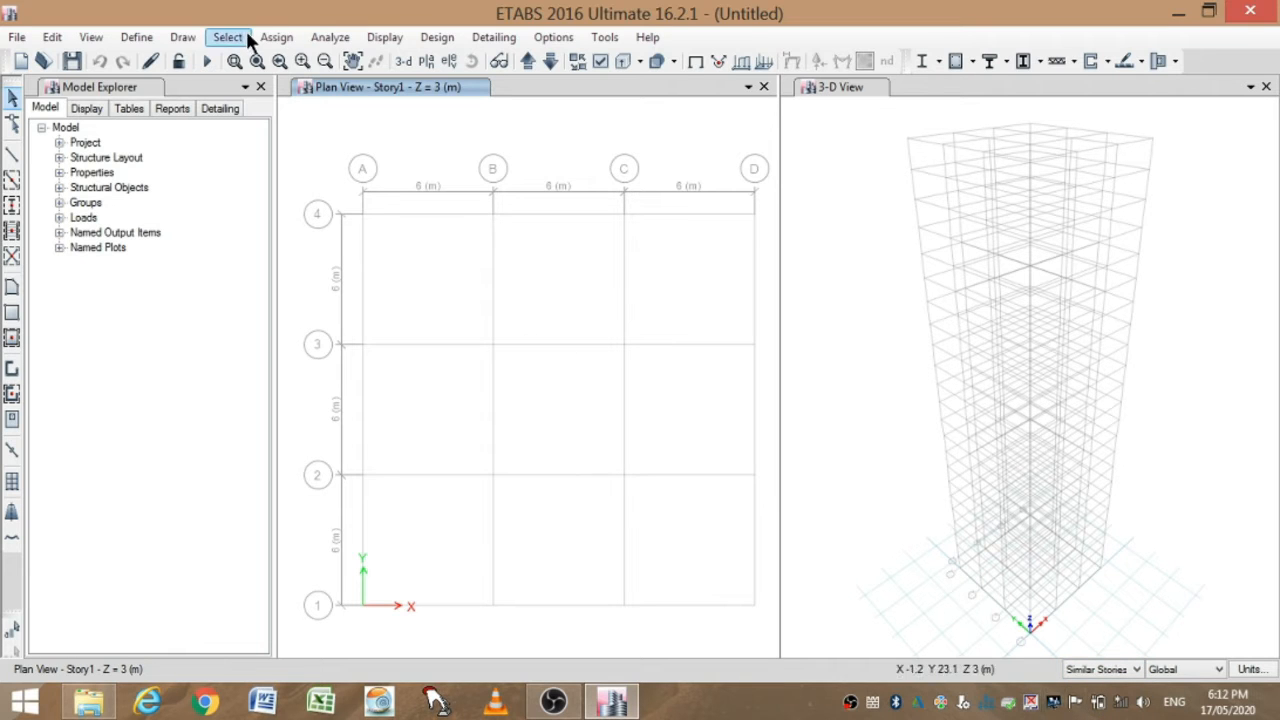
- Quick draw Column Autoselect columns at all grid intersections of the Story1 plan
{"action": "left_click", "coordinate": [190, 38]}
{"action": "mouse_move", "coordinate": [270, 145]}
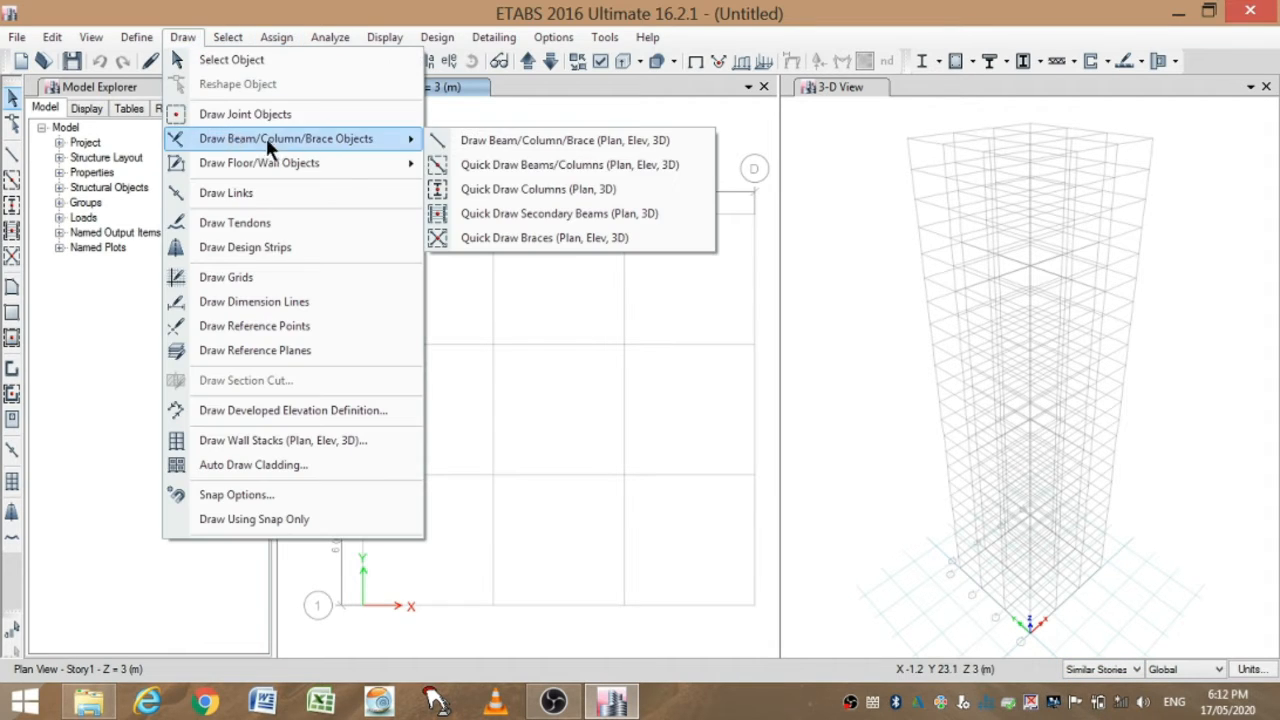
{"action": "left_click", "coordinate": [476, 189]}
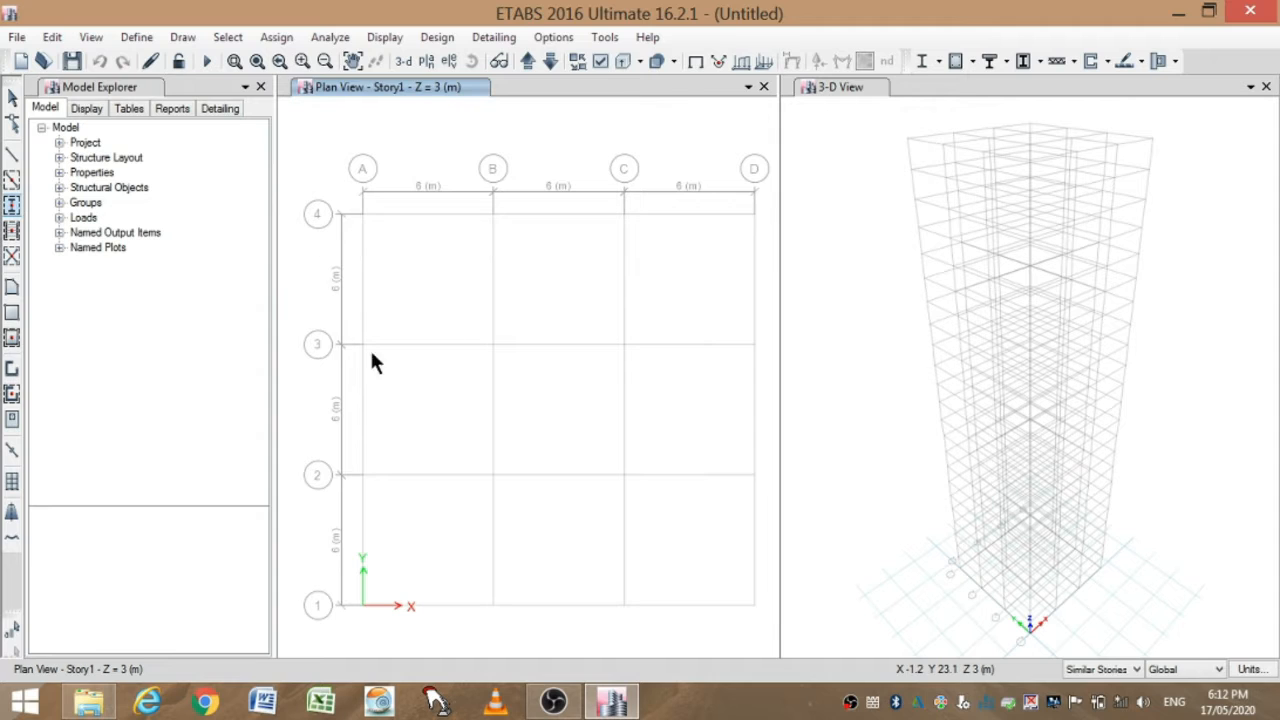
{"action": "left_click", "coordinate": [200, 545]}
{"action": "left_click", "coordinate": [266, 546]}
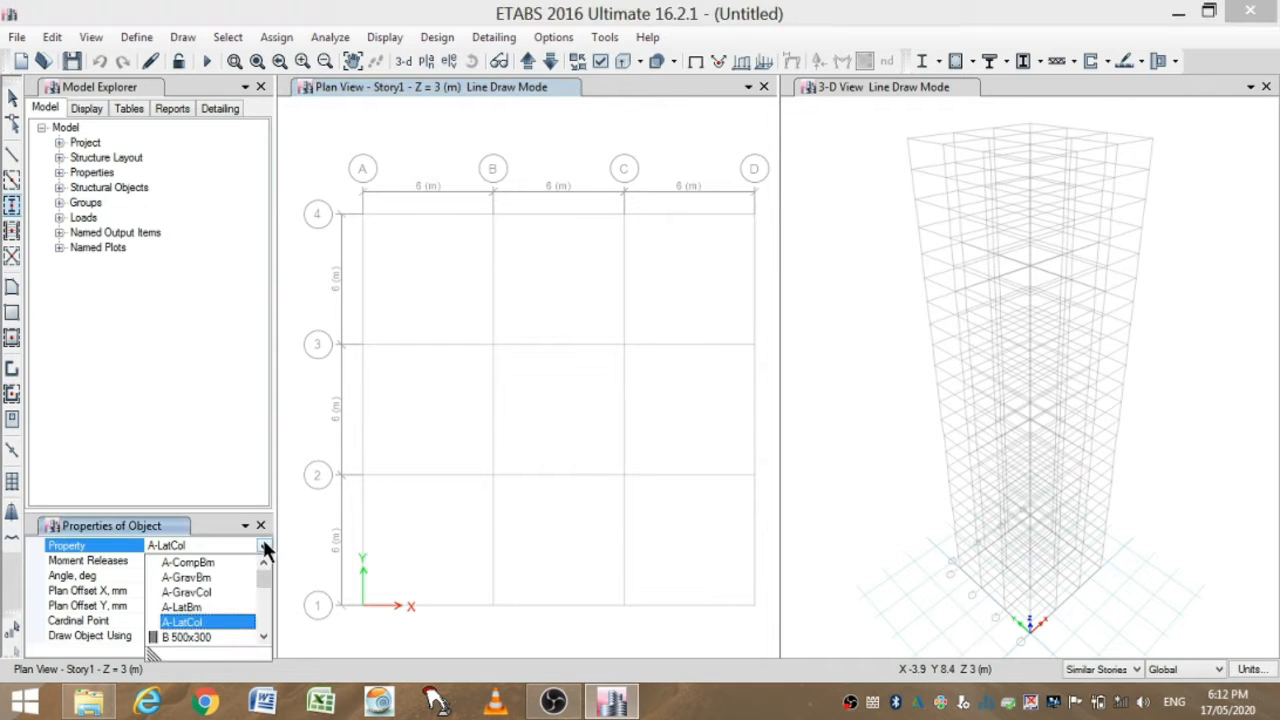
{"action": "left_click_drag", "start_coordinate": [262, 574], "coordinate": [265, 602]}
{"action": "left_click", "coordinate": [222, 645]}
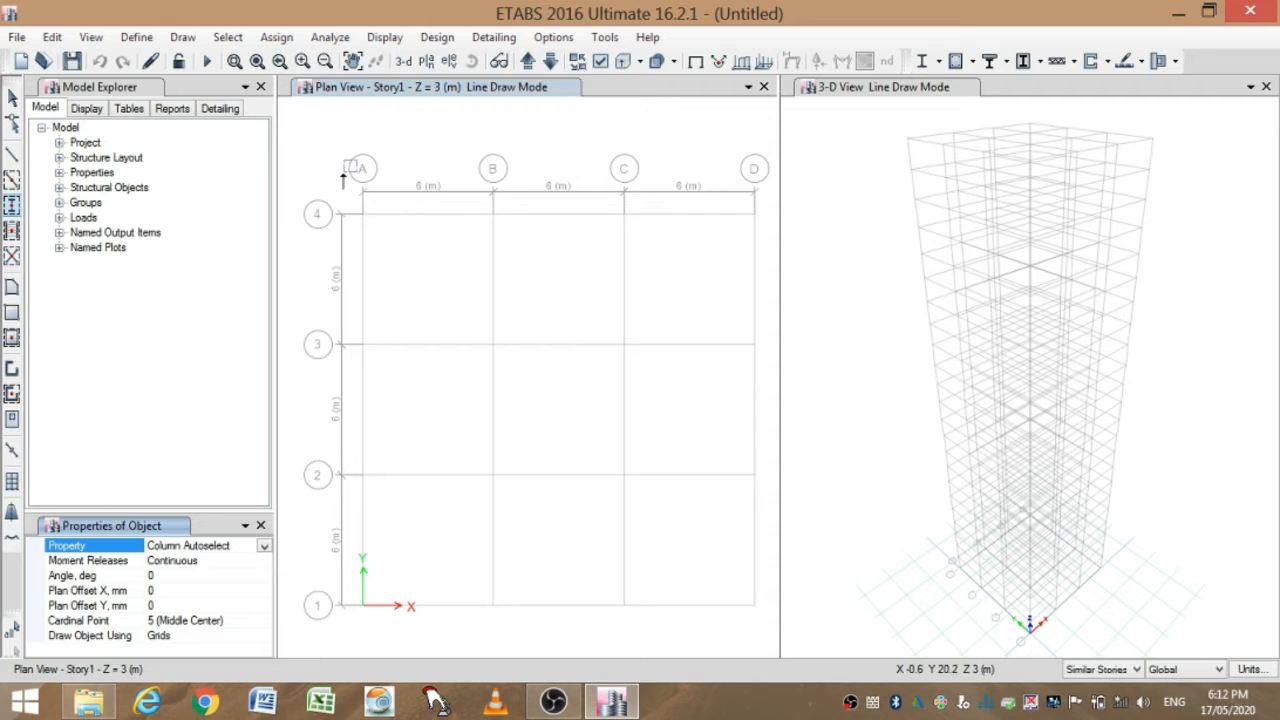
{"action": "mouse_move", "coordinate": [320, 157]}
{"action": "left_mouse_down"}
{"action": "mouse_move", "coordinate": [764, 628]}
{"action": "mouse_move", "coordinate": [753, 628]}
{"action": "left_mouse_up"}
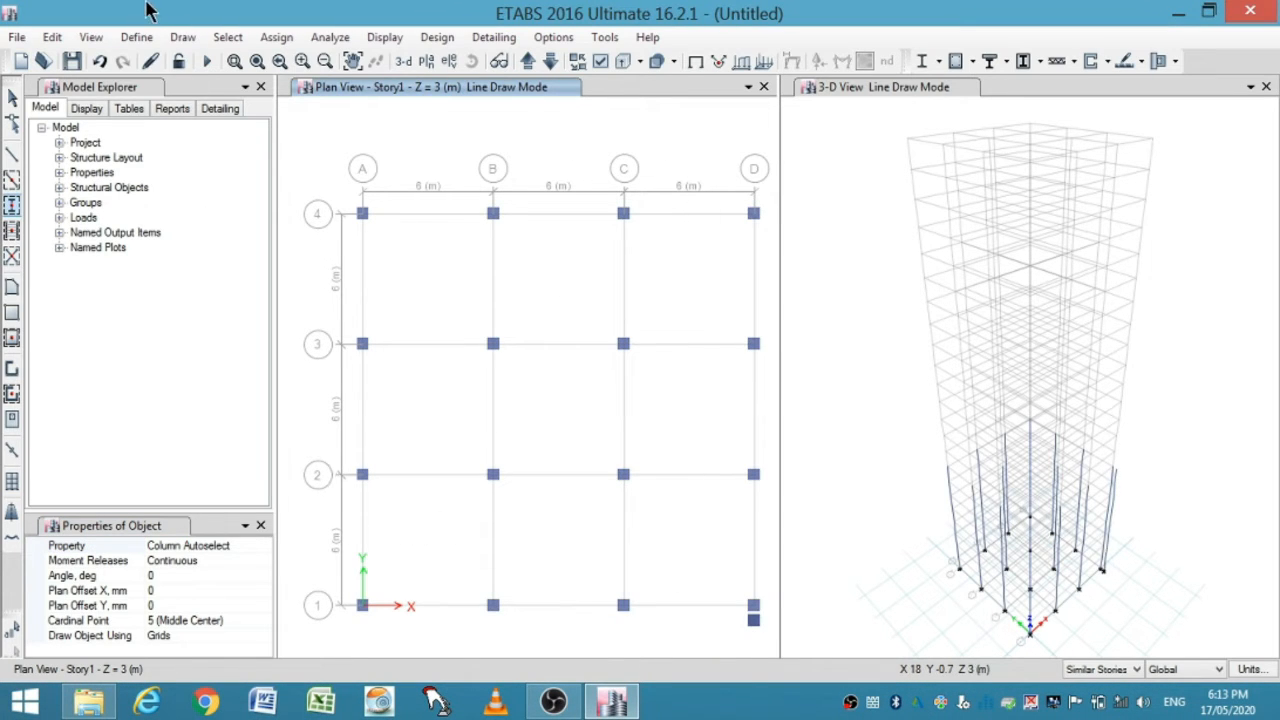
- Quick draw Beam Autoselect beams along all grid lines of the Story1 plan
{"action": "left_click", "coordinate": [183, 37]}
{"action": "mouse_move", "coordinate": [323, 143]}
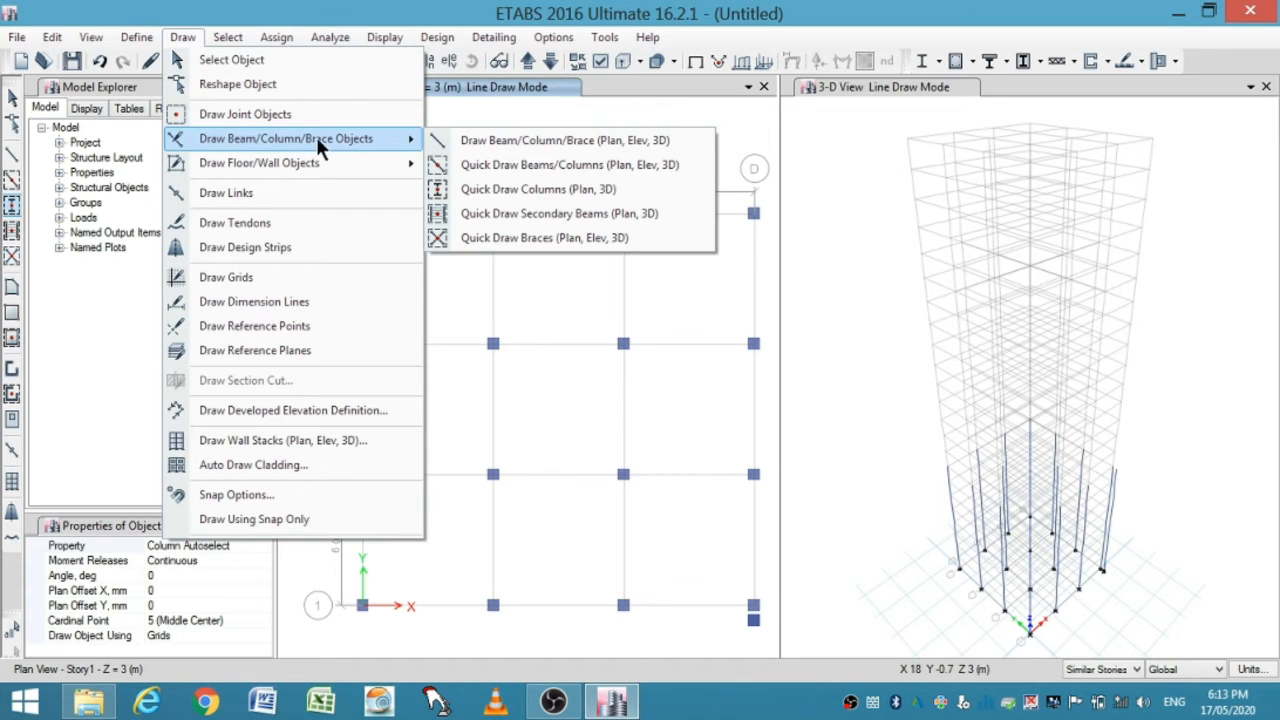
{"action": "left_click", "coordinate": [443, 166]}
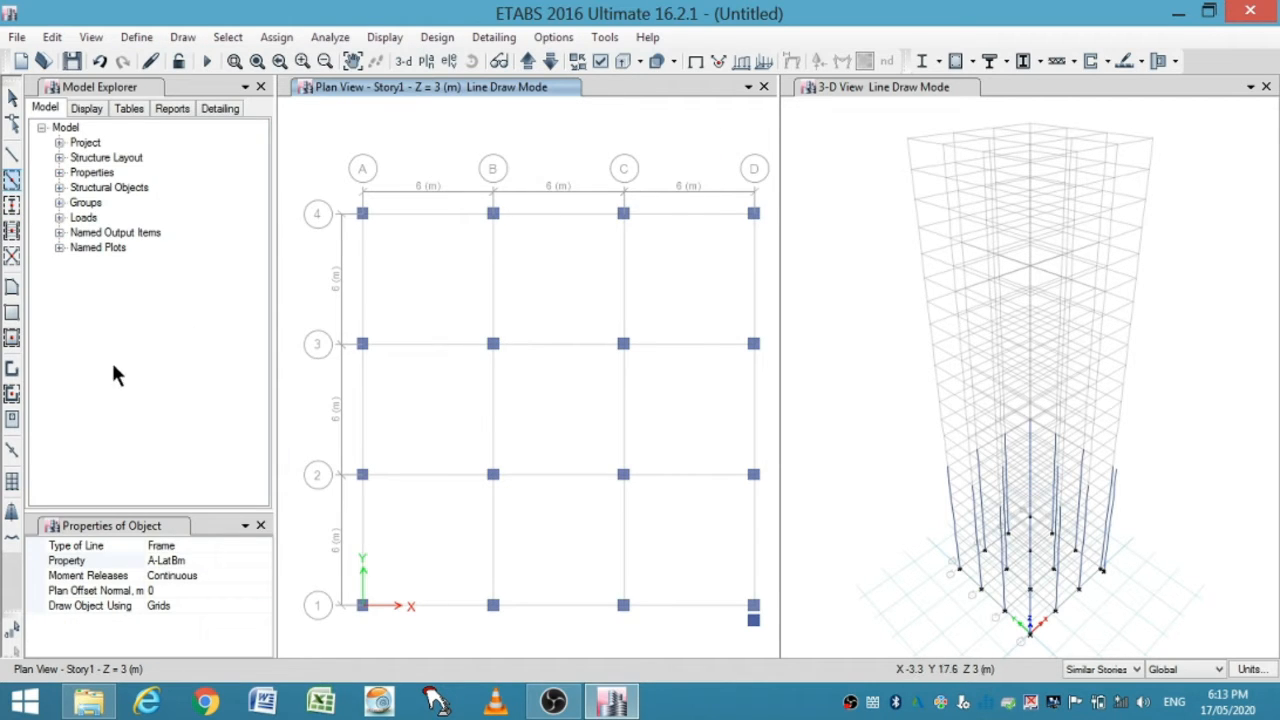
{"action": "left_click", "coordinate": [185, 558]}
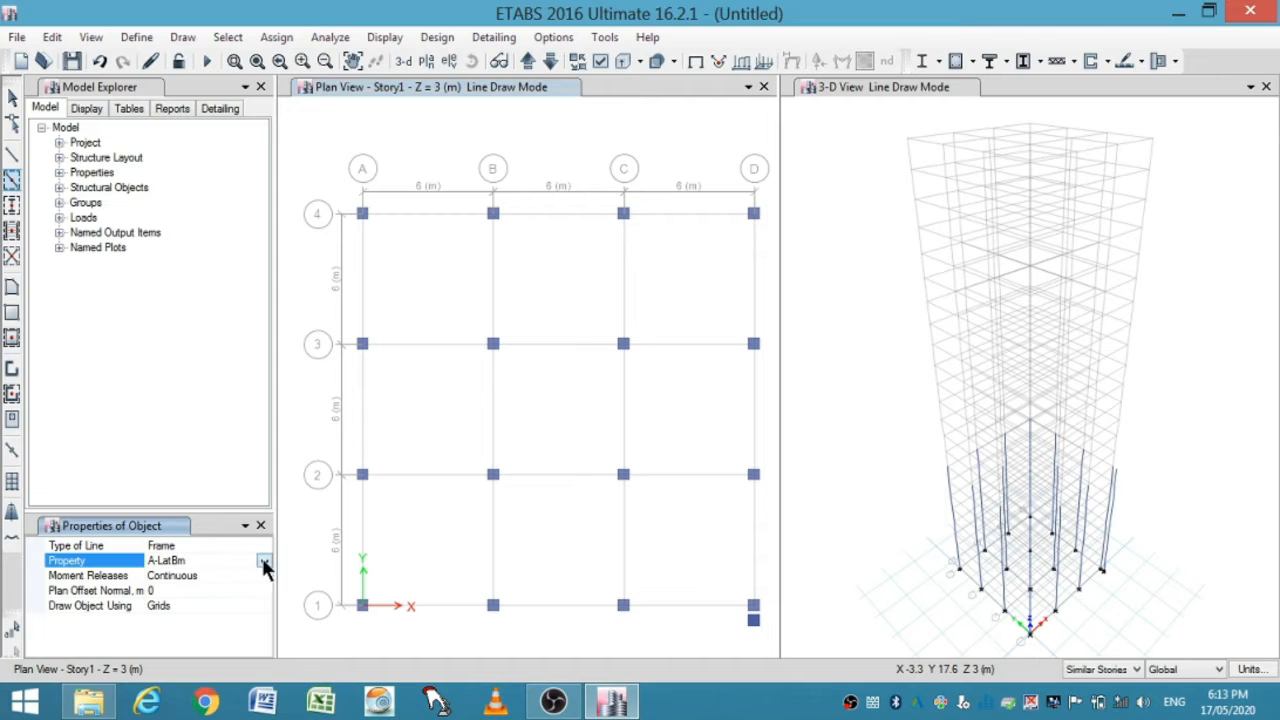
{"action": "left_click", "coordinate": [263, 563]}
{"action": "scroll", "coordinate": [263, 600], "scroll_direction": "down", "scroll_amount": 3}
{"action": "left_click", "coordinate": [240, 622]}
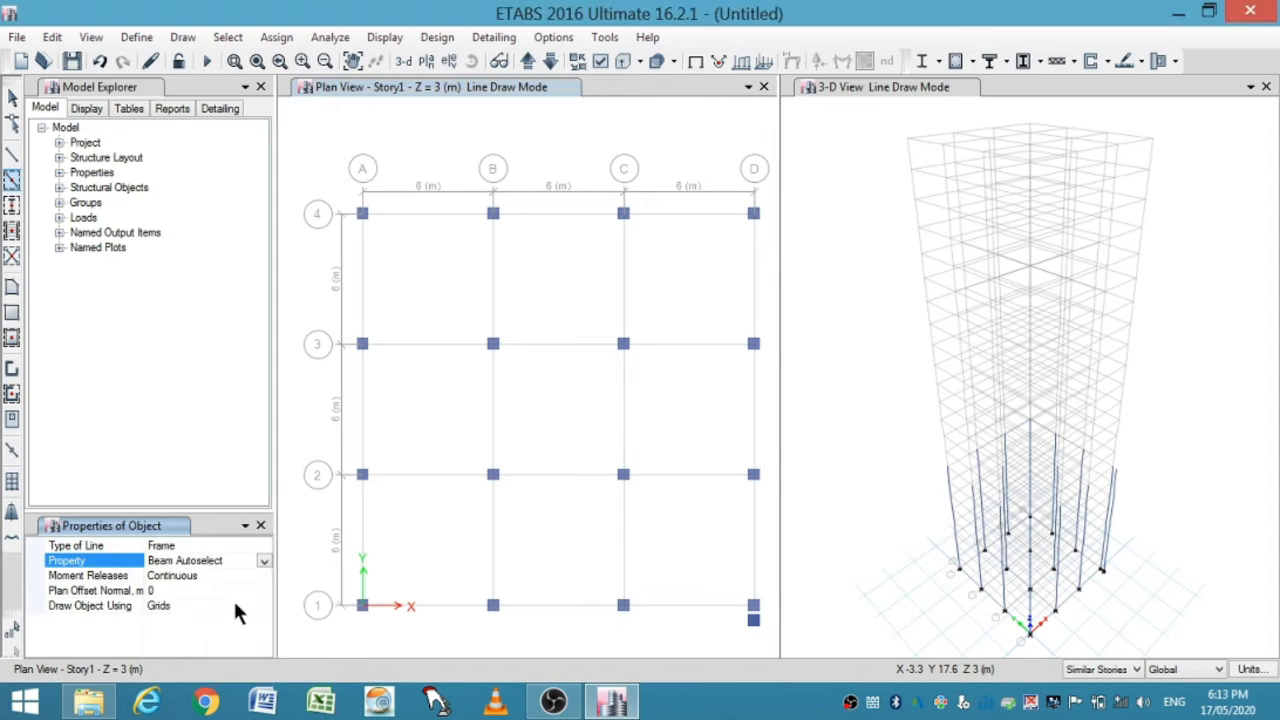
{"action": "left_click_drag", "start_coordinate": [340, 140], "coordinate": [770, 637]}
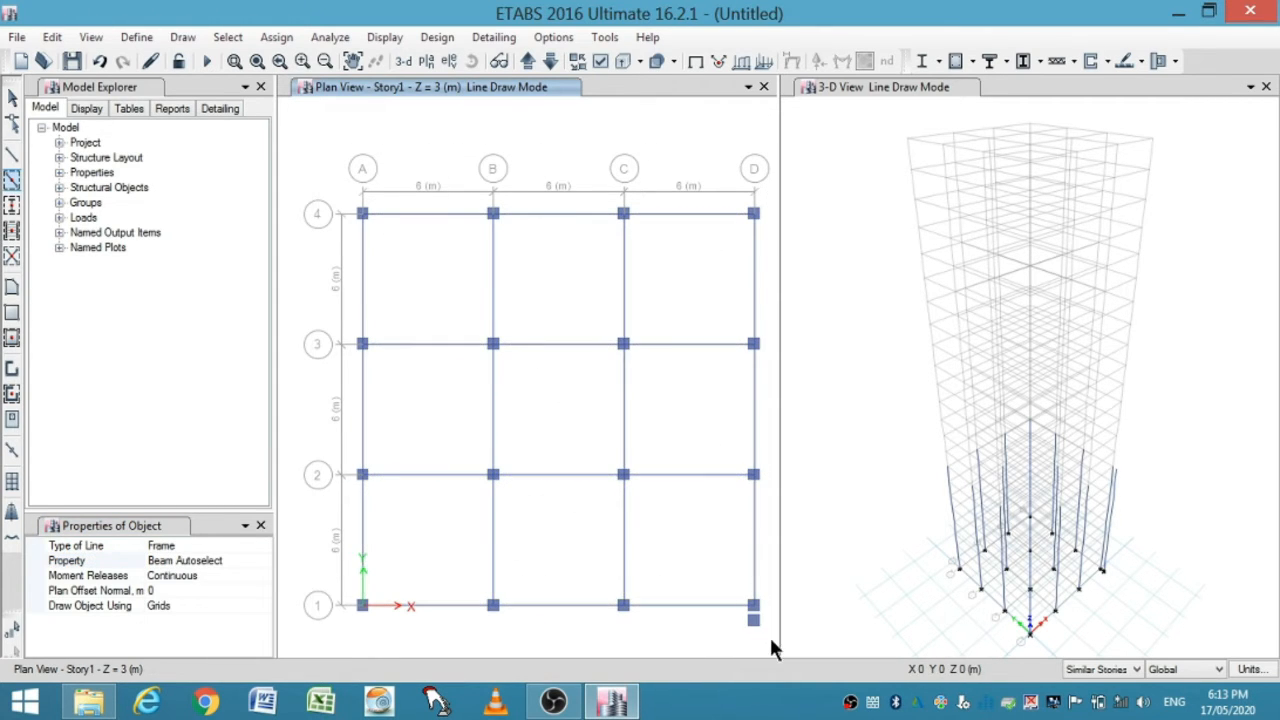
- Quick draw Slab150 floors in all grid bays of the Story1 plan and leave the drawing mode
{"action": "left_click", "coordinate": [184, 37]}
{"action": "mouse_move", "coordinate": [410, 164]}
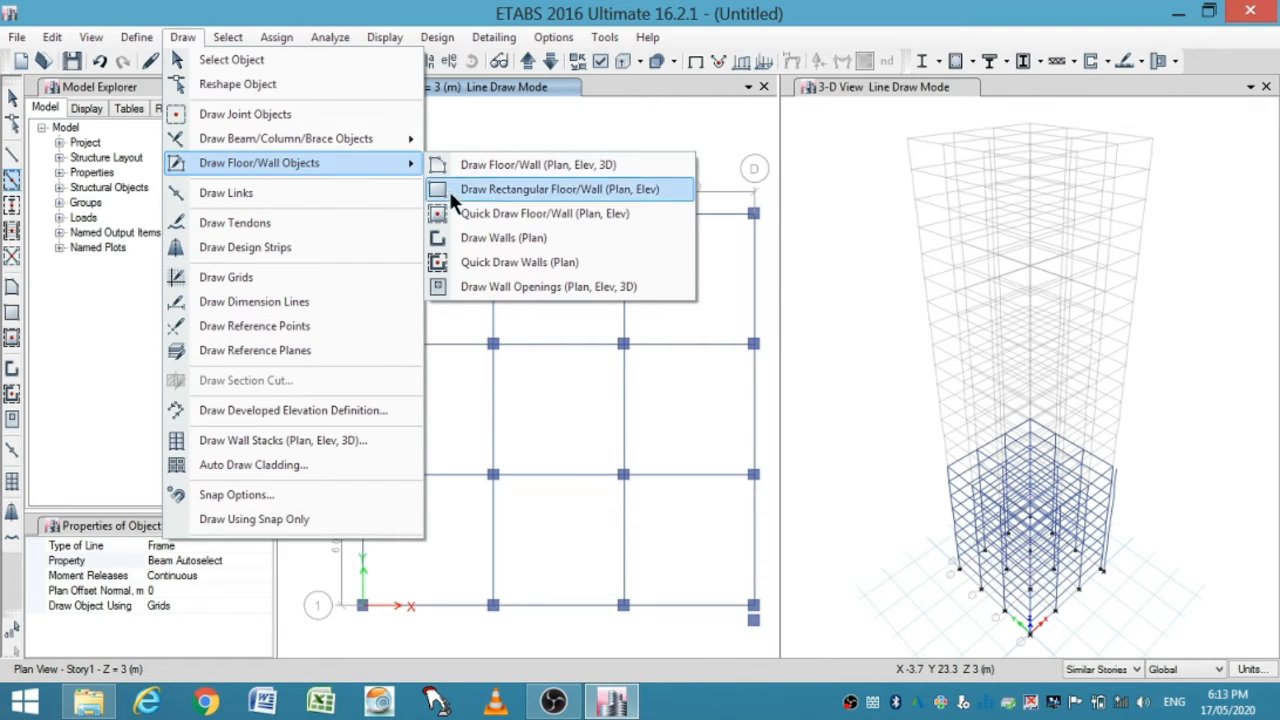
{"action": "left_click", "coordinate": [503, 220]}
{"action": "left_click", "coordinate": [183, 545]}
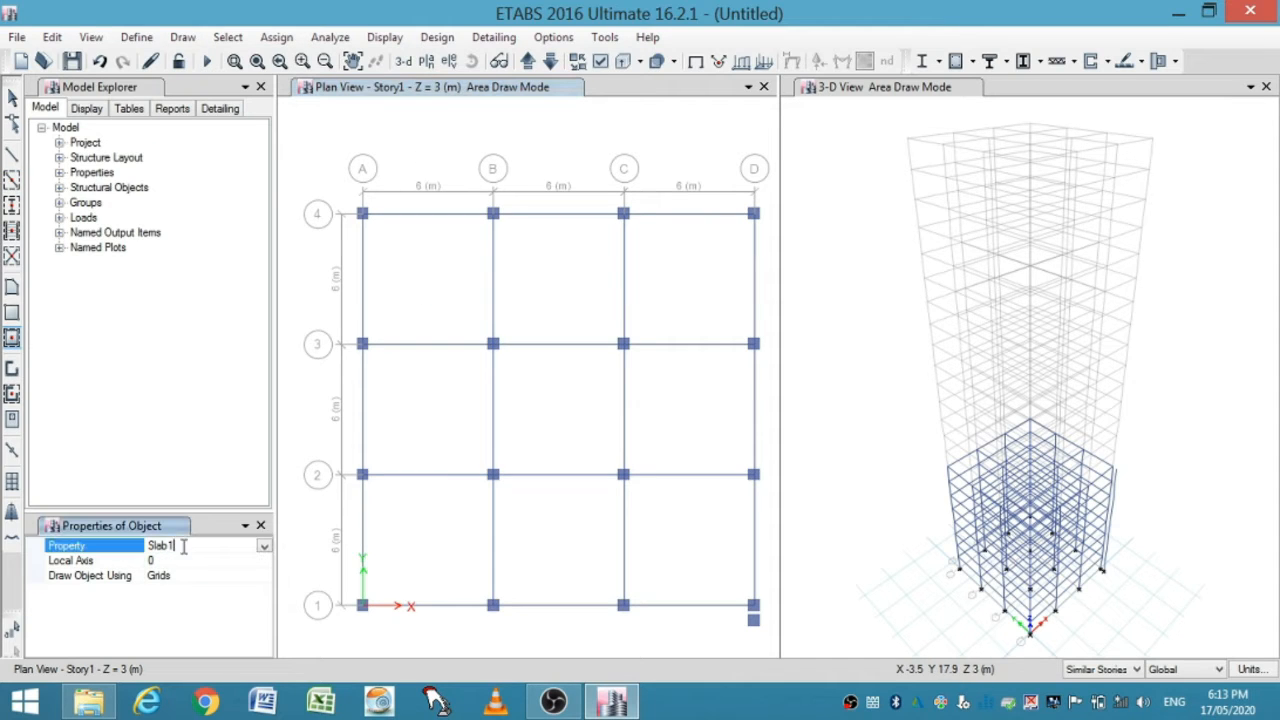
{"action": "left_click", "coordinate": [264, 547]}
{"action": "left_click", "coordinate": [174, 610]}
{"action": "left_click", "coordinate": [266, 544]}
{"action": "left_click", "coordinate": [180, 621]}
{"action": "left_click_drag", "start_coordinate": [313, 141], "coordinate": [748, 626]}
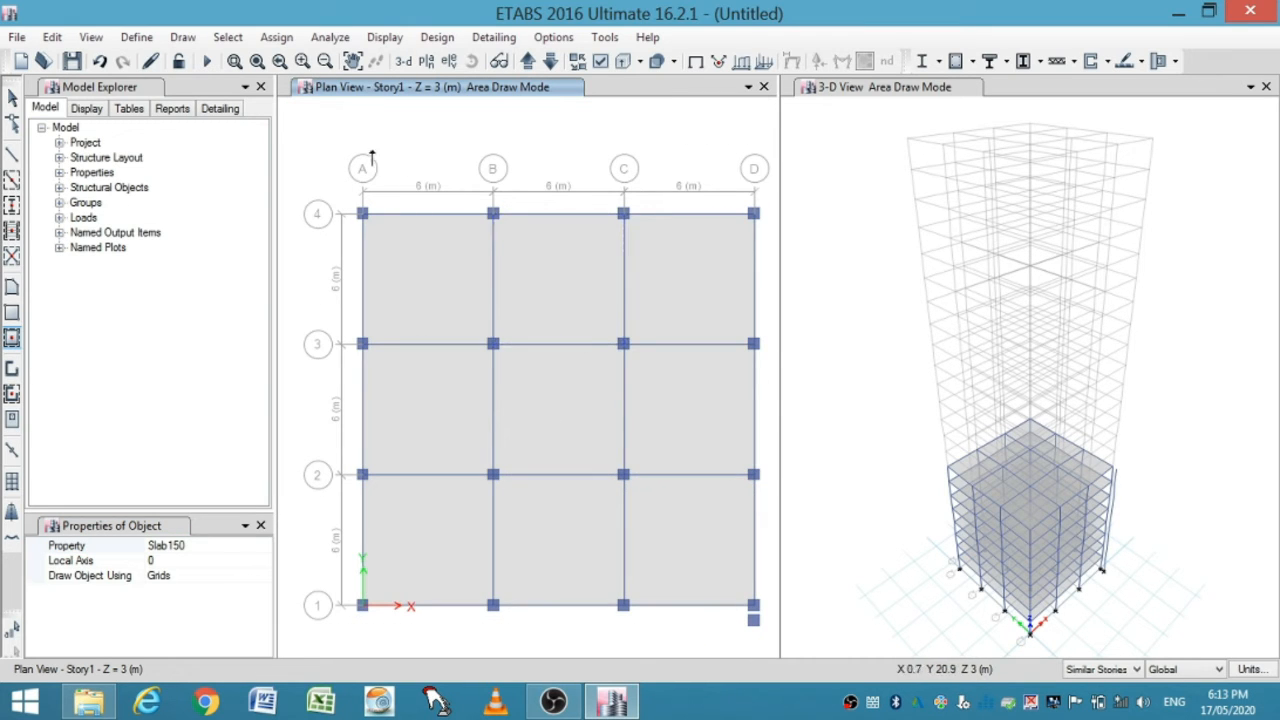
{"action": "key", "text": "Escape"}
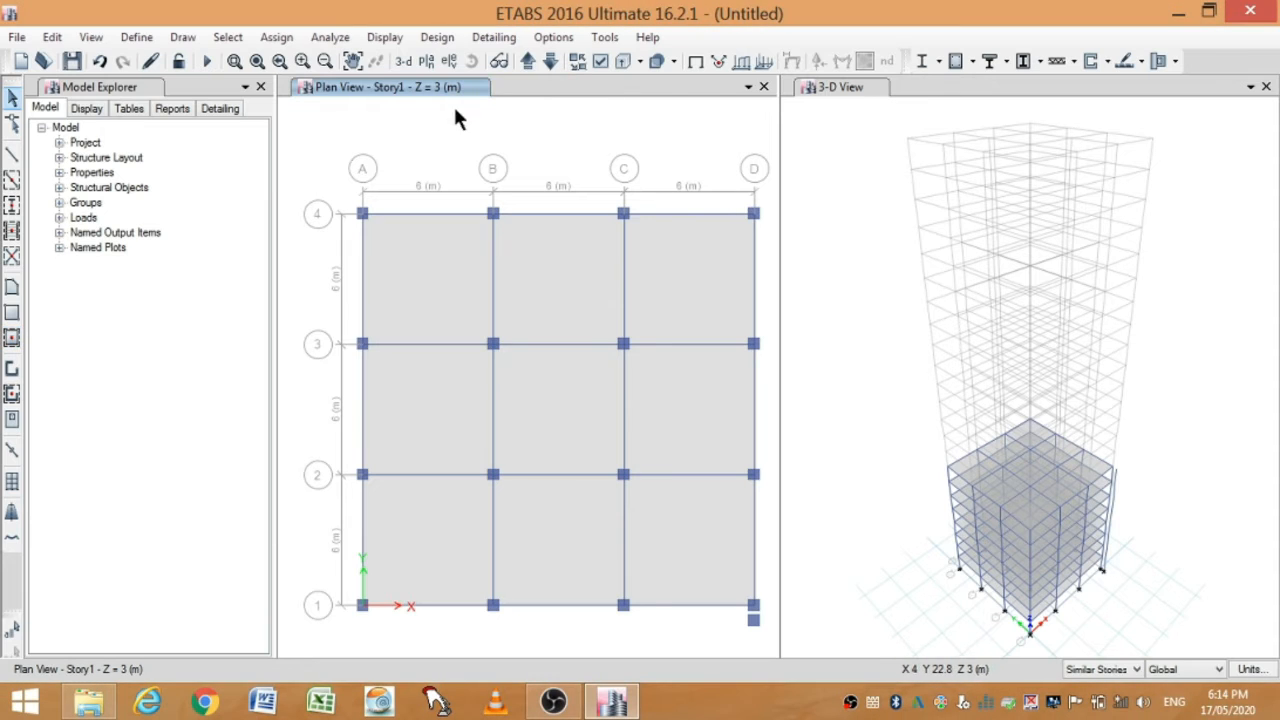
- Quick draw Column Autoselect columns on the Story9 plan at all grid intersections except A4 and D1
{"action": "left_click", "coordinate": [523, 62]}
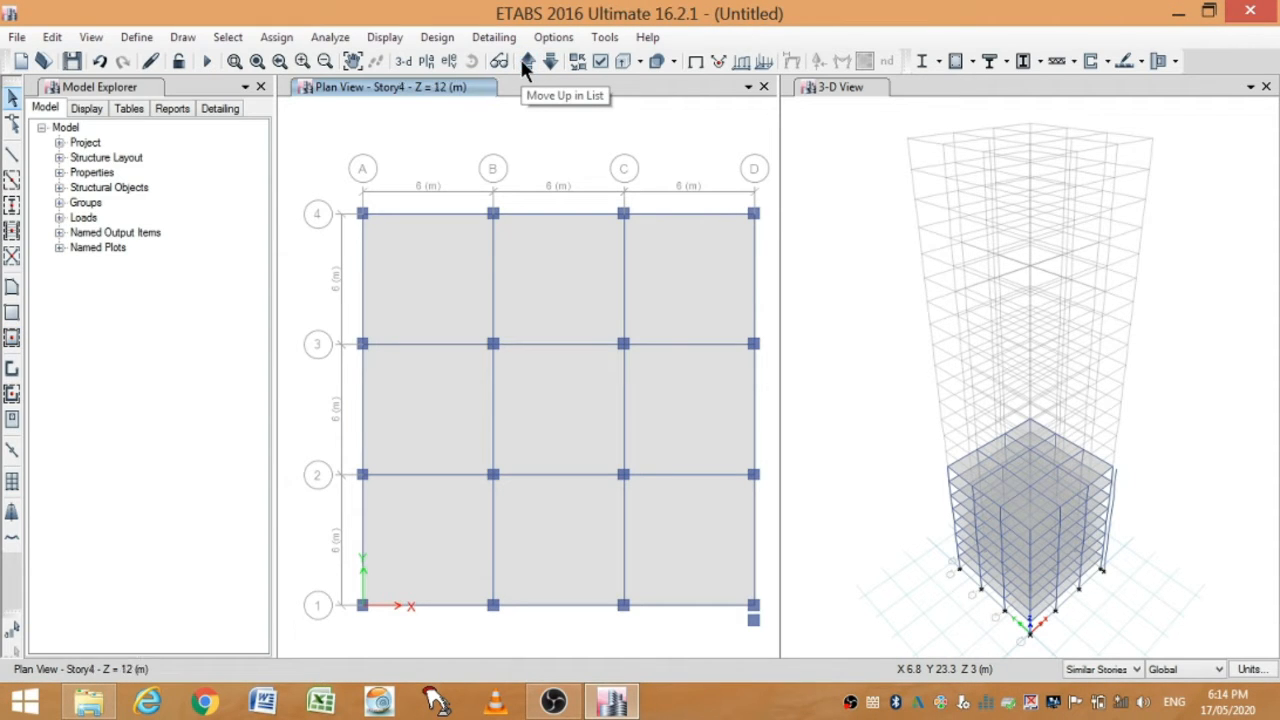
{"action": "left_click", "coordinate": [523, 62]}
{"action": "left_click", "coordinate": [523, 62]}
{"action": "left_click", "coordinate": [523, 62]}
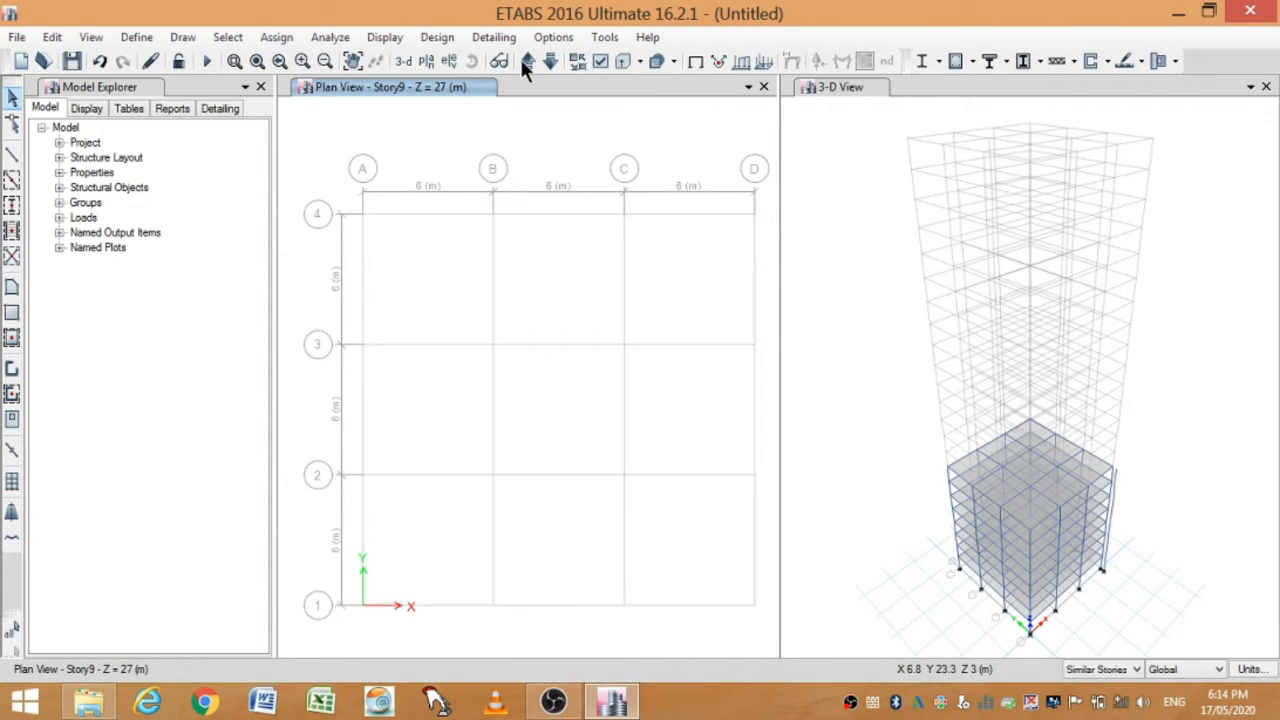
{"action": "left_click", "coordinate": [12, 208]}
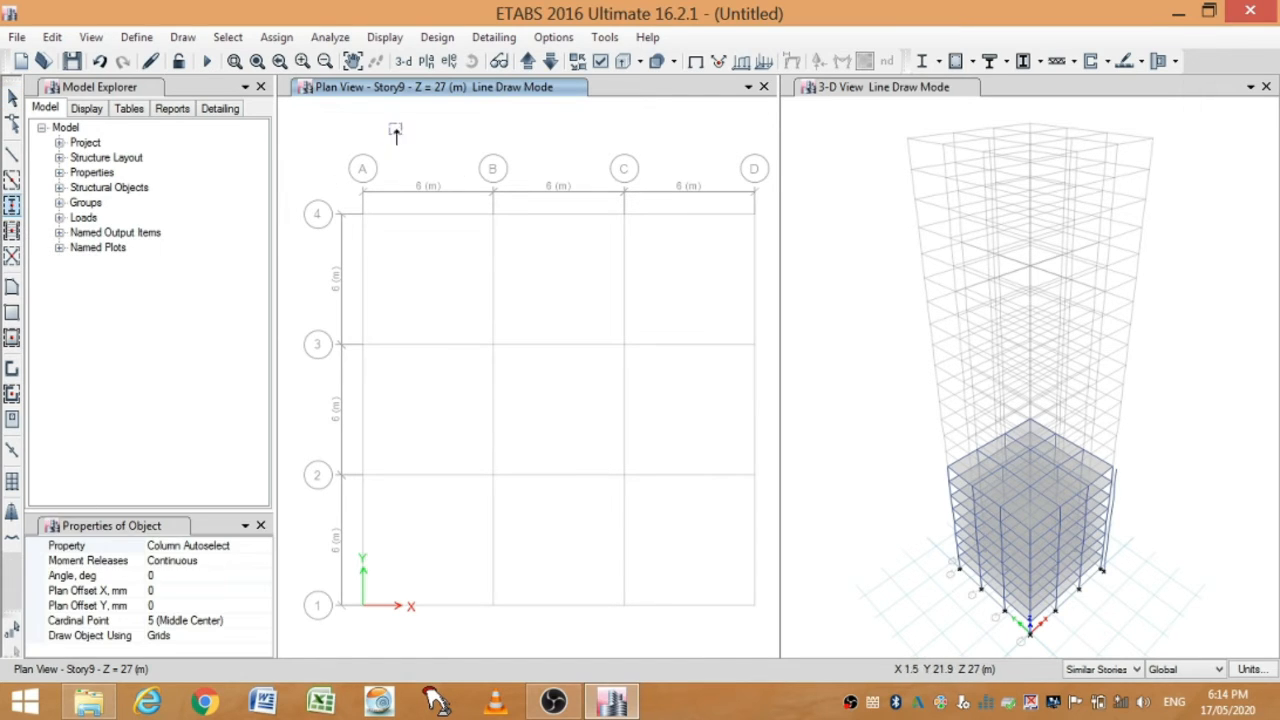
{"action": "mouse_move", "coordinate": [443, 180]}
{"action": "left_mouse_down"}
{"action": "mouse_move", "coordinate": [634, 608]}
{"action": "mouse_move", "coordinate": [665, 630]}
{"action": "left_mouse_up"}
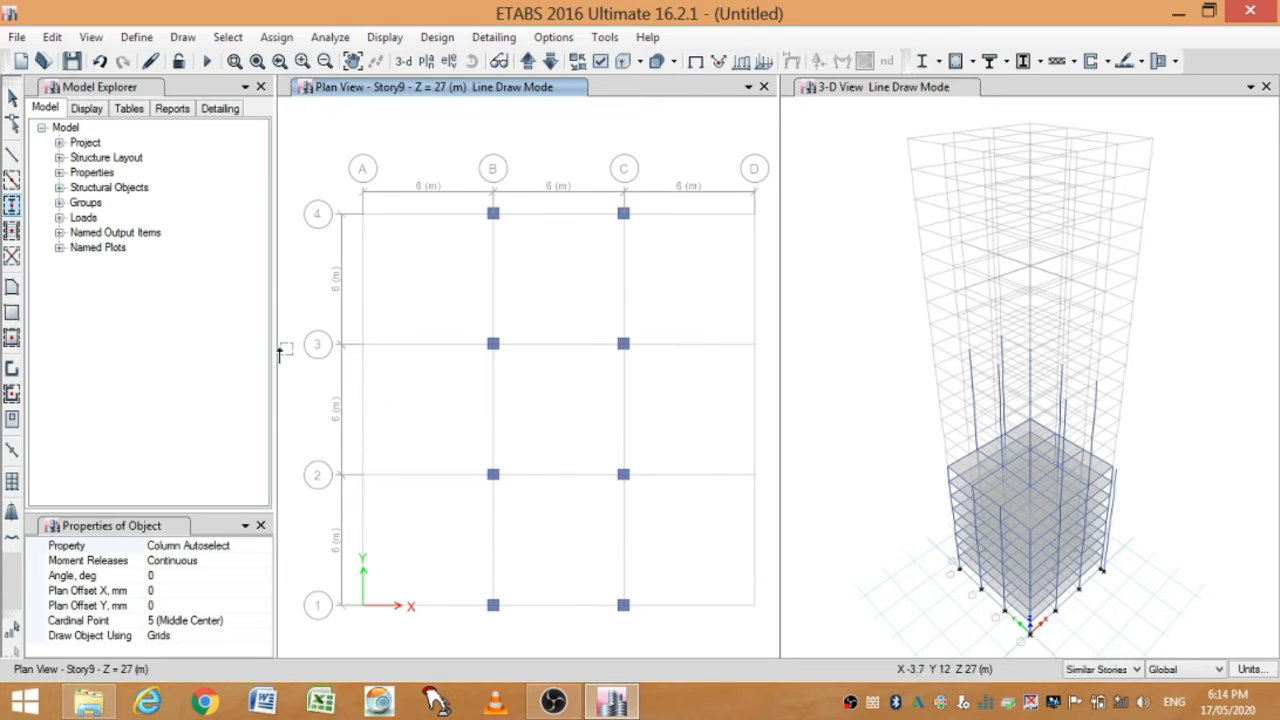
{"action": "mouse_move", "coordinate": [330, 310]}
{"action": "left_mouse_down"}
{"action": "mouse_move", "coordinate": [402, 466]}
{"action": "mouse_move", "coordinate": [543, 652]}
{"action": "left_mouse_up"}
{"action": "left_click_drag", "start_coordinate": [690, 290], "coordinate": [780, 494]}
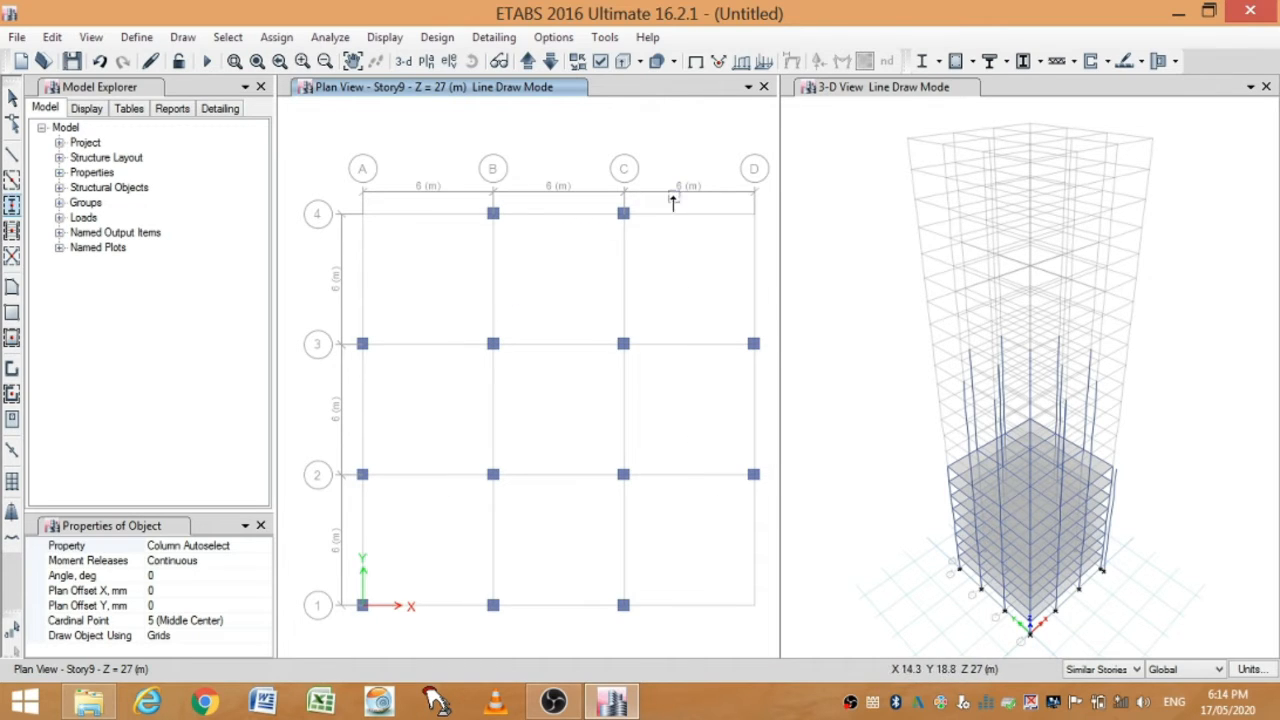
{"action": "left_click_drag", "start_coordinate": [673, 200], "coordinate": [770, 270]}
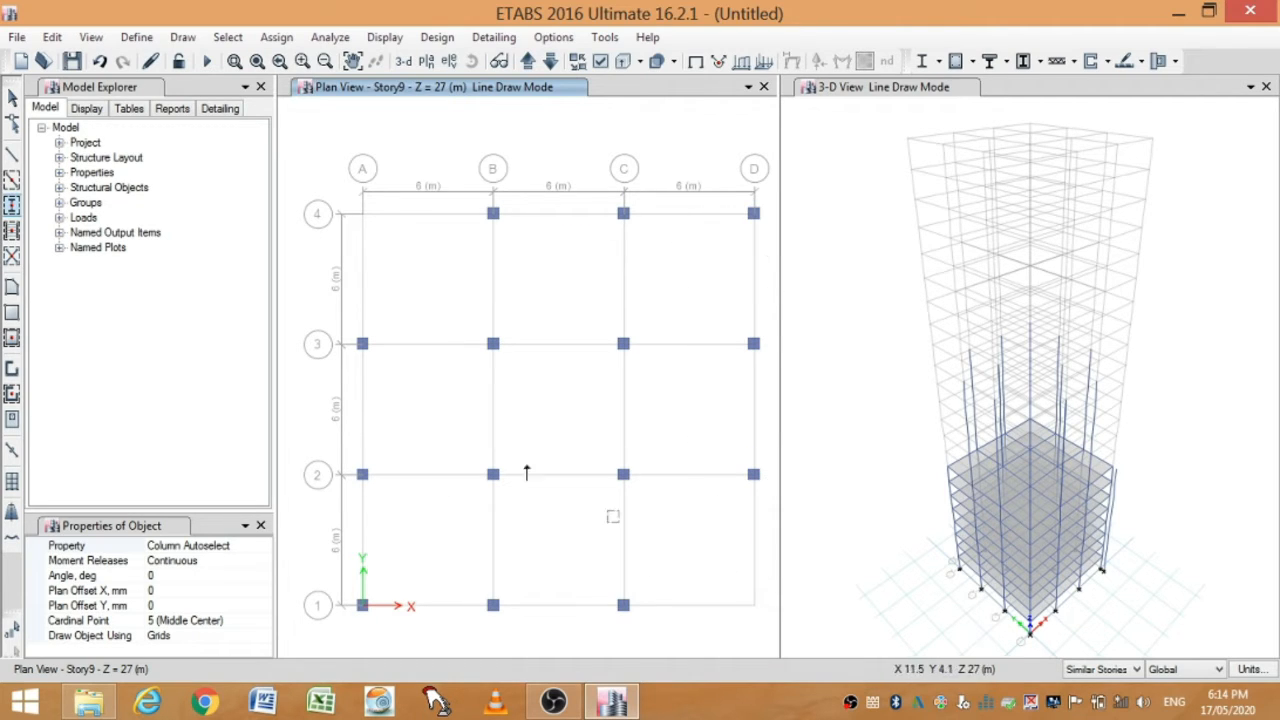
- Quick draw Beam Autoselect beams between the Story9 columns, leaving the outer edges at corners A4 and D1 open
{"action": "left_click", "coordinate": [12, 181]}
{"action": "mouse_move", "coordinate": [463, 181]}
{"action": "left_mouse_down"}
{"action": "mouse_move", "coordinate": [688, 379]}
{"action": "mouse_move", "coordinate": [777, 383]}
{"action": "mouse_move", "coordinate": [766, 505]}
{"action": "left_mouse_up"}
{"action": "mouse_move", "coordinate": [347, 316]}
{"action": "left_mouse_down"}
{"action": "mouse_move", "coordinate": [556, 630]}
{"action": "mouse_move", "coordinate": [652, 668]}
{"action": "left_mouse_up"}
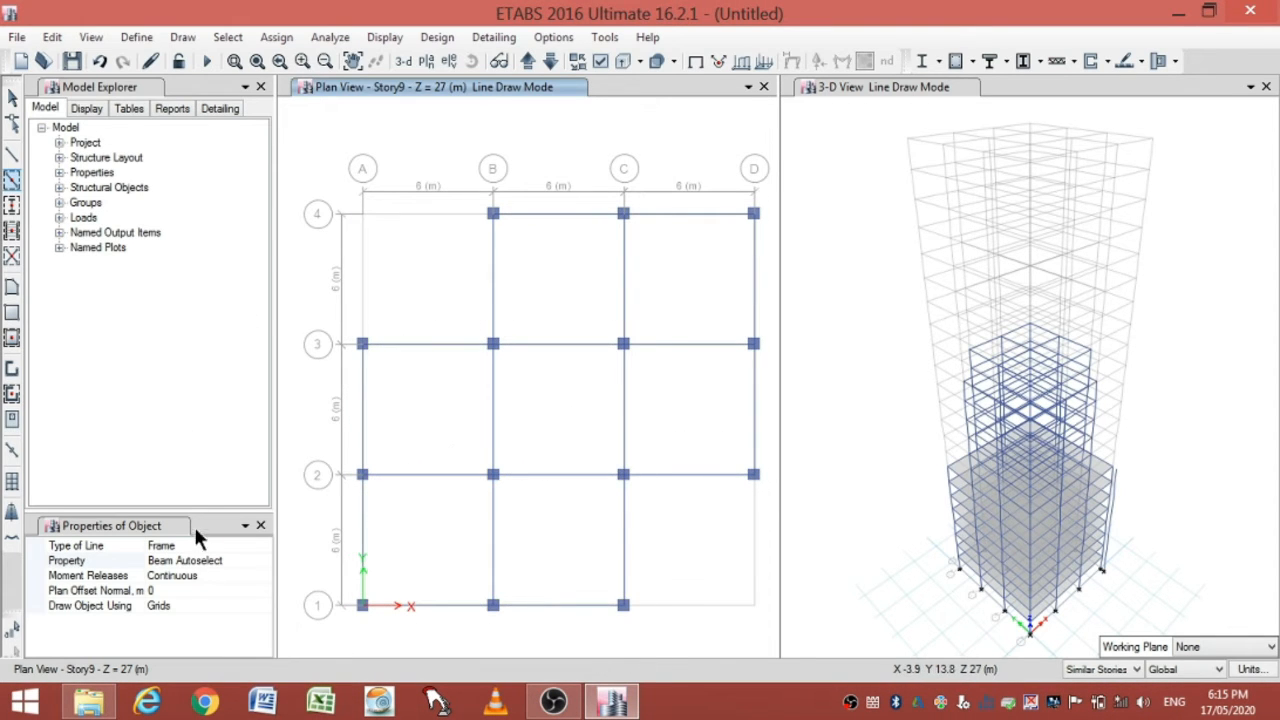
- Quick draw Slab150 floors in the Story9 grid bays, leaving corner bays A4 and D1 empty, and leave the drawing mode
{"action": "left_click", "coordinate": [11, 338]}
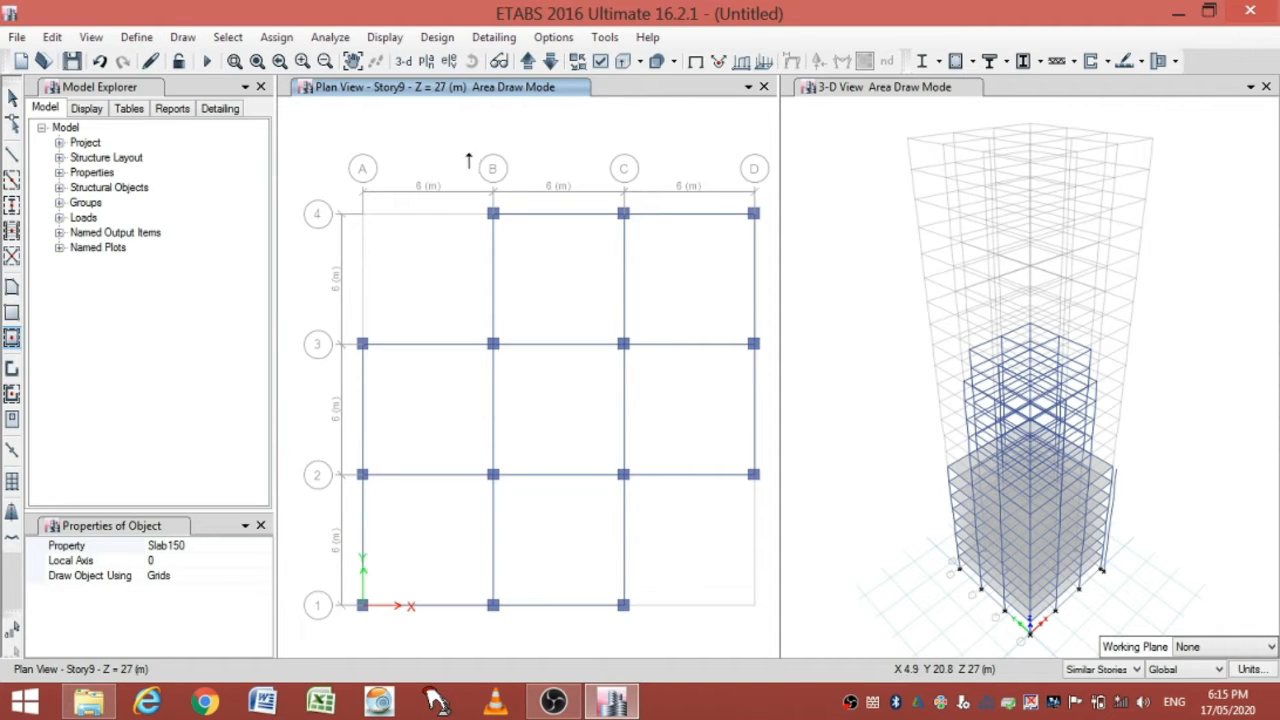
{"action": "mouse_move", "coordinate": [468, 160]}
{"action": "left_mouse_down"}
{"action": "mouse_move", "coordinate": [674, 423]}
{"action": "mouse_move", "coordinate": [766, 509]}
{"action": "left_mouse_up"}
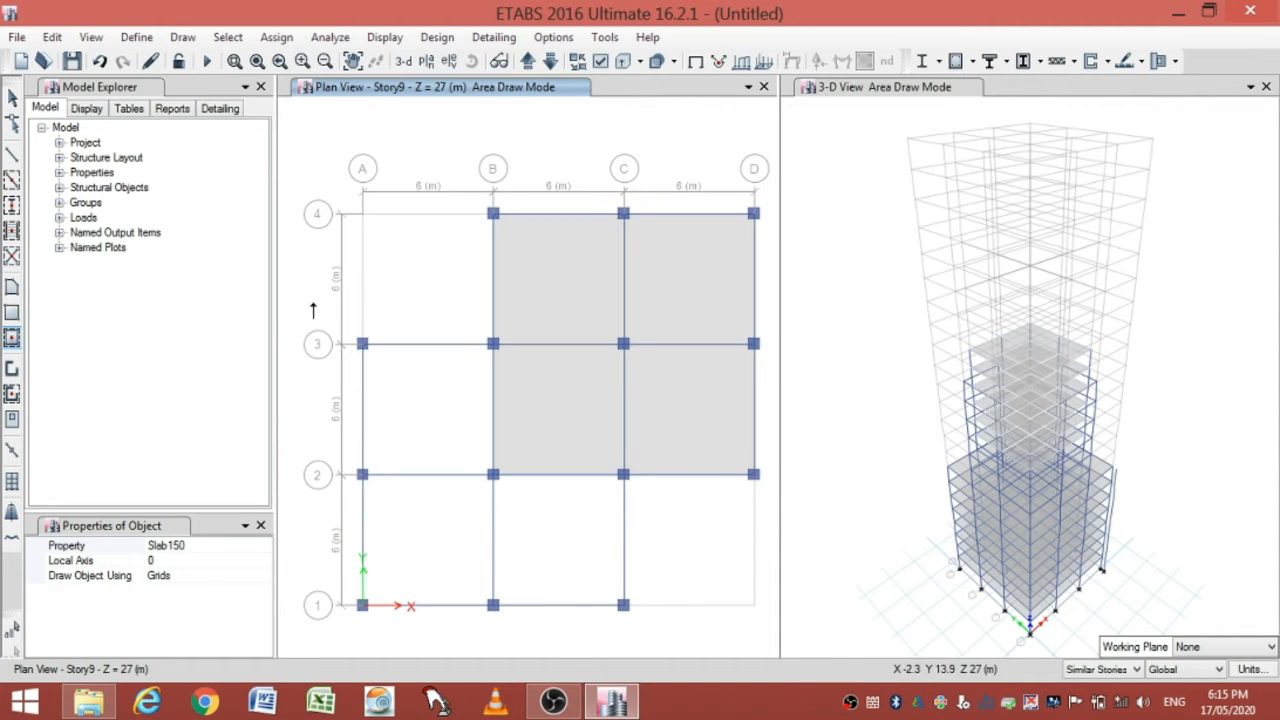
{"action": "left_click_drag", "start_coordinate": [313, 305], "coordinate": [650, 646]}
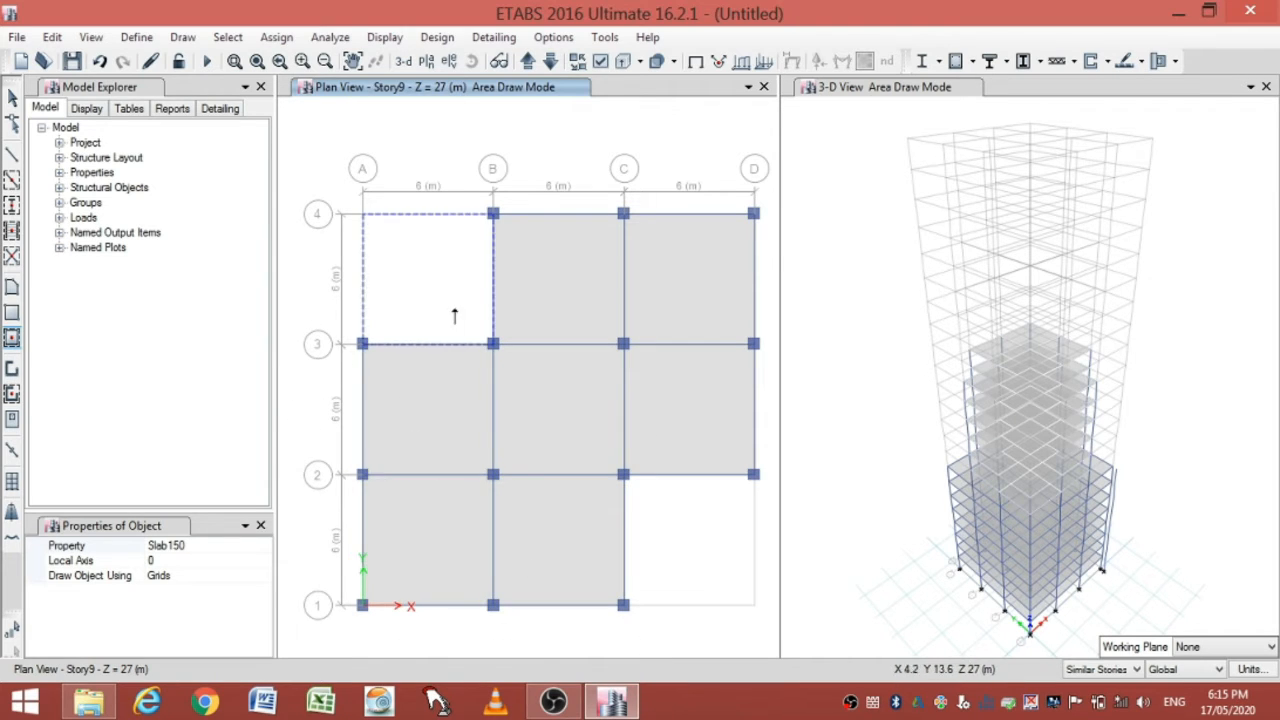
{"action": "key", "text": "Escape"}
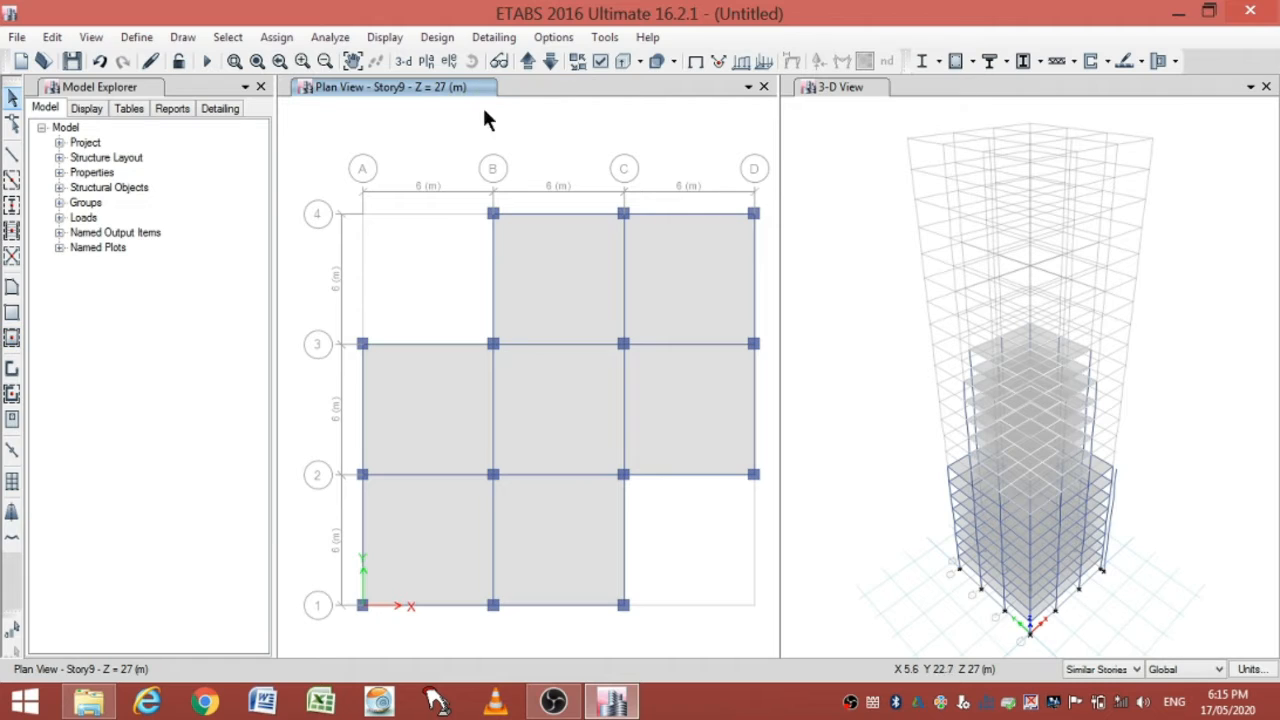
- Show the Story16 plan and quick draw Column Autoselect columns at all grid intersections except the four corners
{"action": "left_click", "coordinate": [529, 61]}
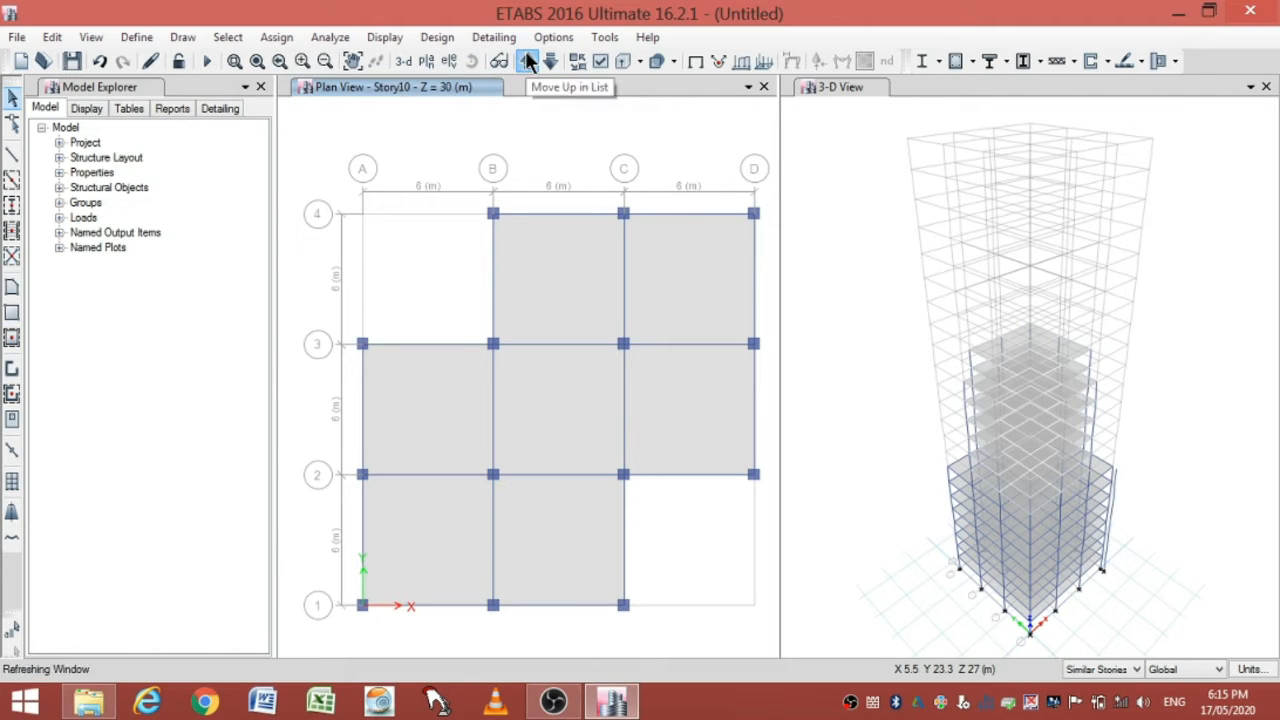
{"action": "left_click", "coordinate": [529, 61]}
{"action": "left_click", "coordinate": [529, 61]}
{"action": "left_click", "coordinate": [529, 61]}
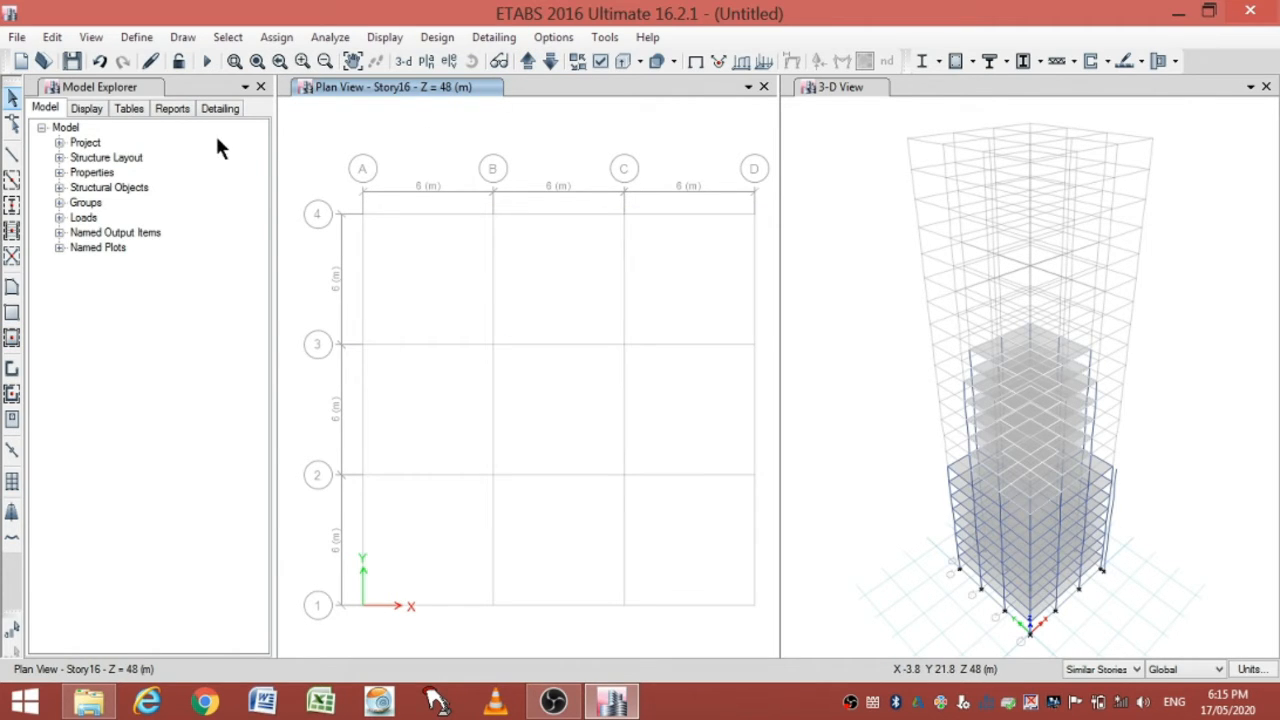
{"action": "left_click", "coordinate": [12, 206]}
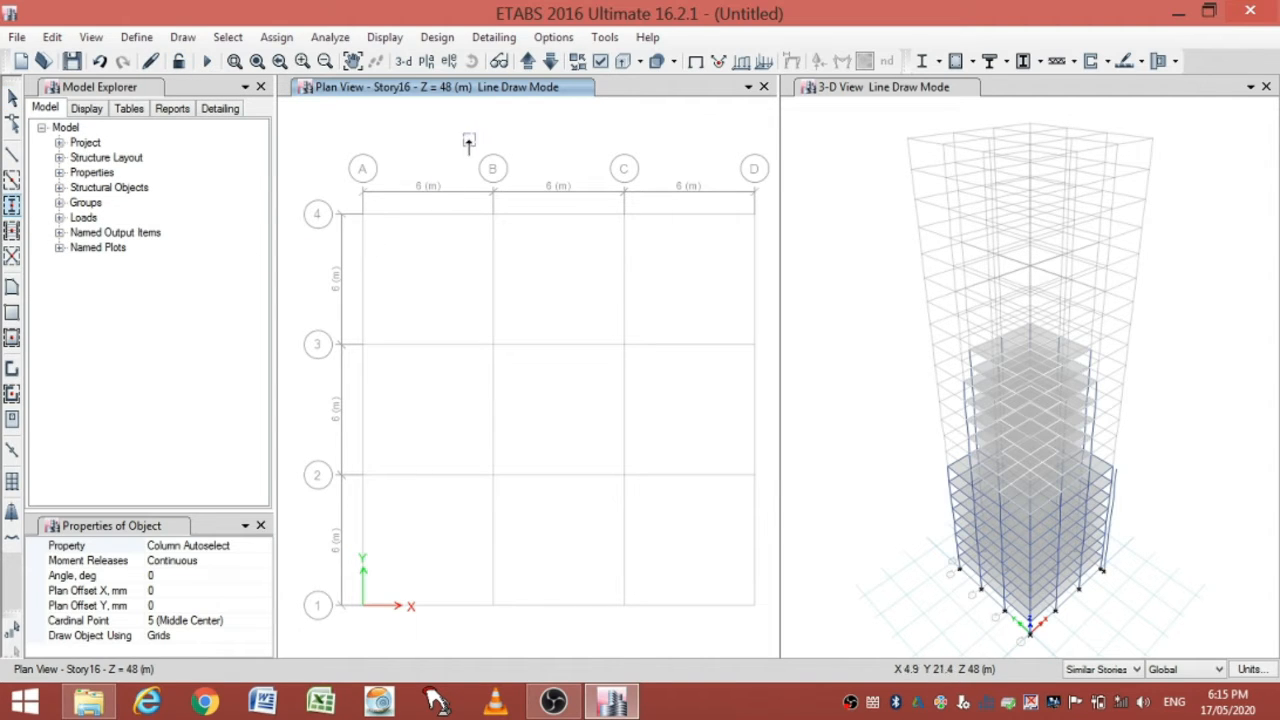
{"action": "left_click_drag", "start_coordinate": [468, 142], "coordinate": [676, 645]}
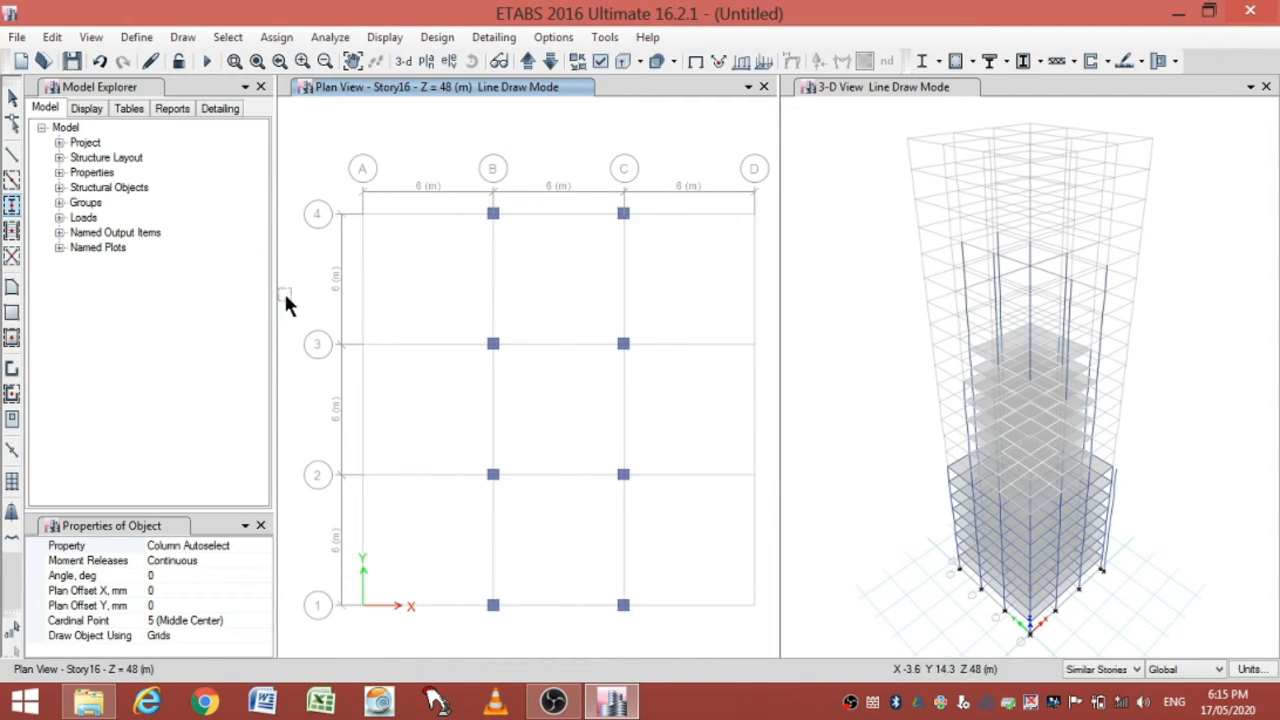
{"action": "mouse_move", "coordinate": [285, 300]}
{"action": "left_mouse_down"}
{"action": "mouse_move", "coordinate": [651, 529]}
{"action": "mouse_move", "coordinate": [770, 500]}
{"action": "left_mouse_up"}
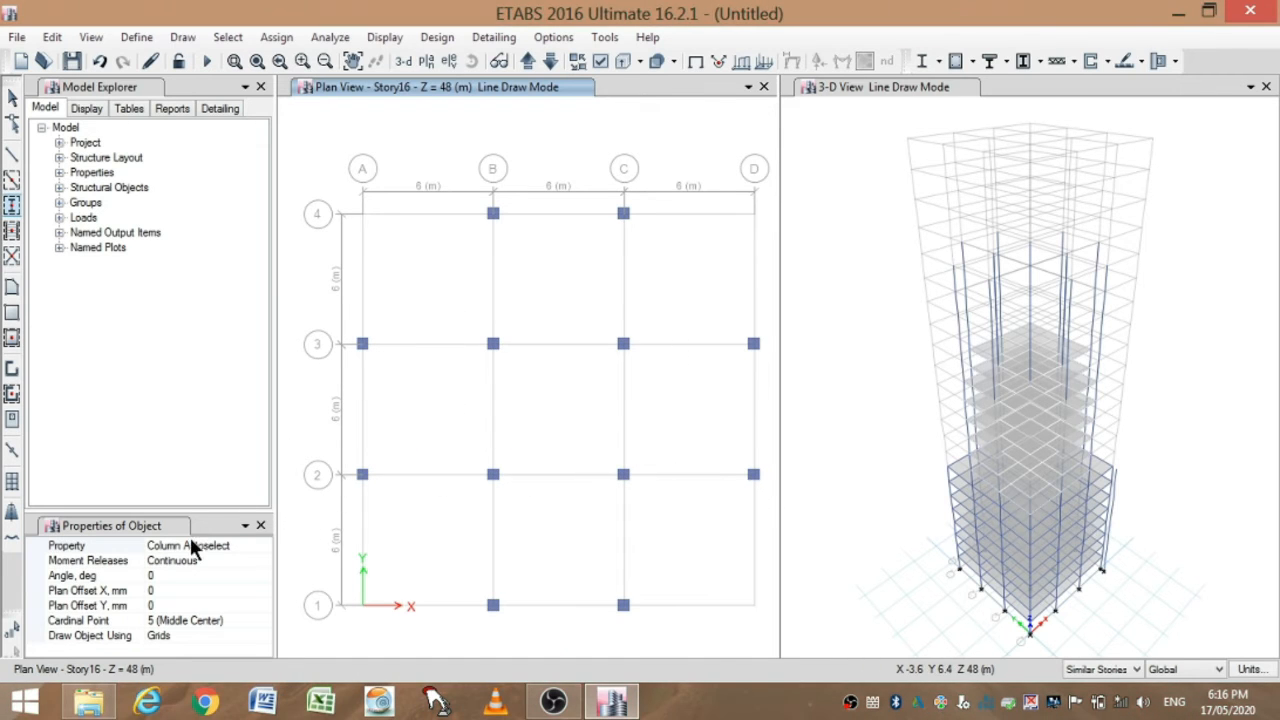
- Quick draw Beam Autoselect beams between the Story16 columns in a cross shape, leaving the four corner bays open
{"action": "left_click", "coordinate": [12, 180]}
{"action": "mouse_move", "coordinate": [466, 164]}
{"action": "left_mouse_down"}
{"action": "mouse_move", "coordinate": [648, 436]}
{"action": "mouse_move", "coordinate": [682, 650]}
{"action": "left_mouse_up"}
{"action": "mouse_move", "coordinate": [297, 310]}
{"action": "left_mouse_down"}
{"action": "mouse_move", "coordinate": [604, 454]}
{"action": "mouse_move", "coordinate": [770, 487]}
{"action": "left_mouse_up"}
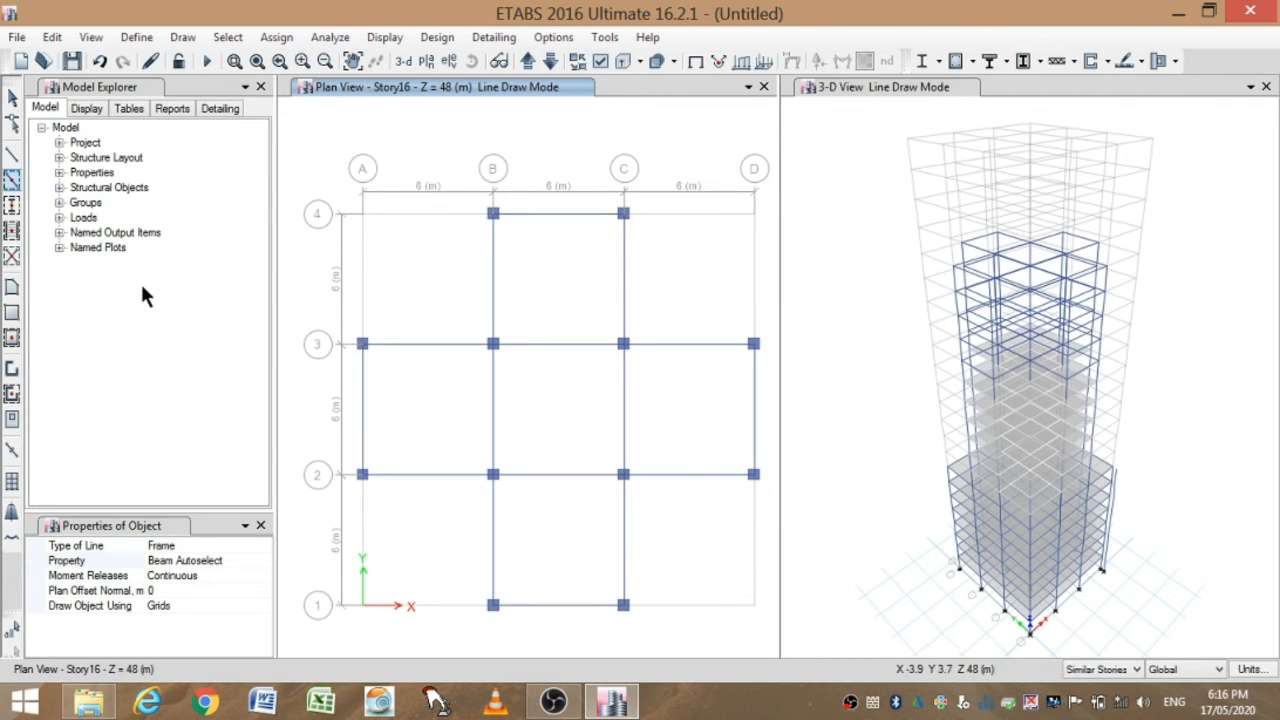
- Quick draw Slab150 floors in the five bays of the Story16 cross-shaped plan and leave the drawing mode
{"action": "left_click", "coordinate": [12, 338]}
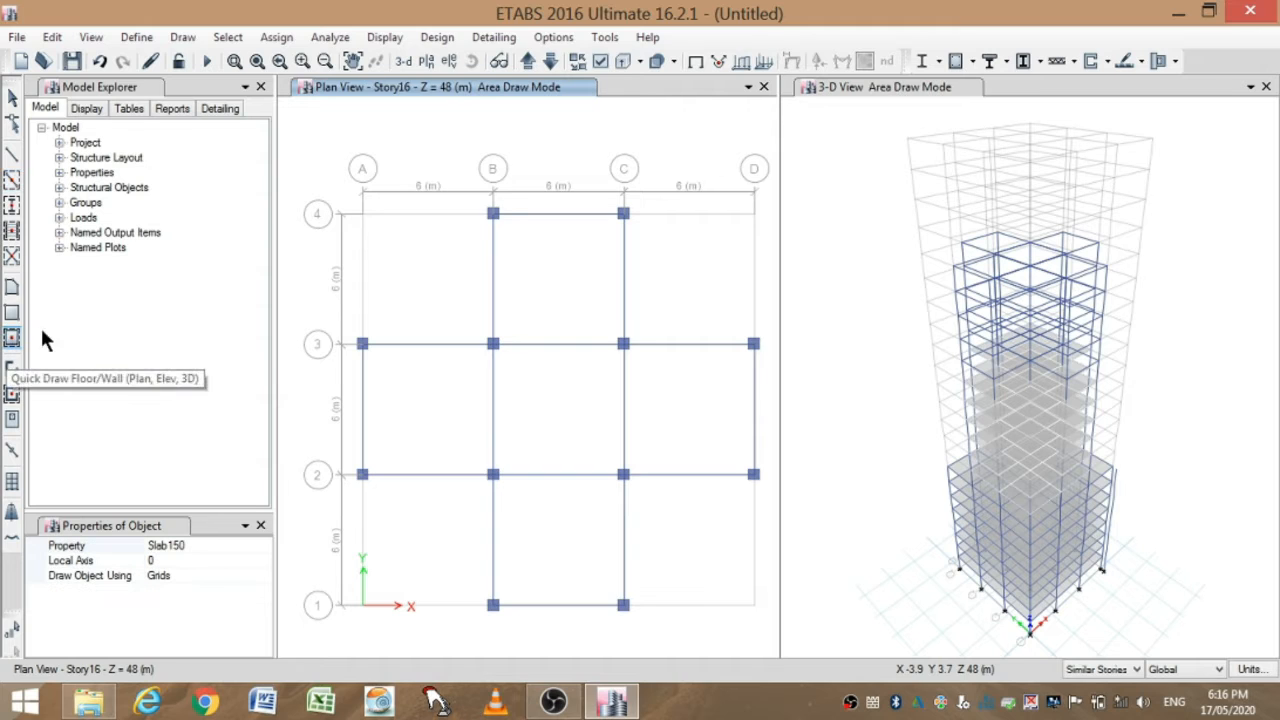
{"action": "left_click_drag", "start_coordinate": [456, 135], "coordinate": [670, 582]}
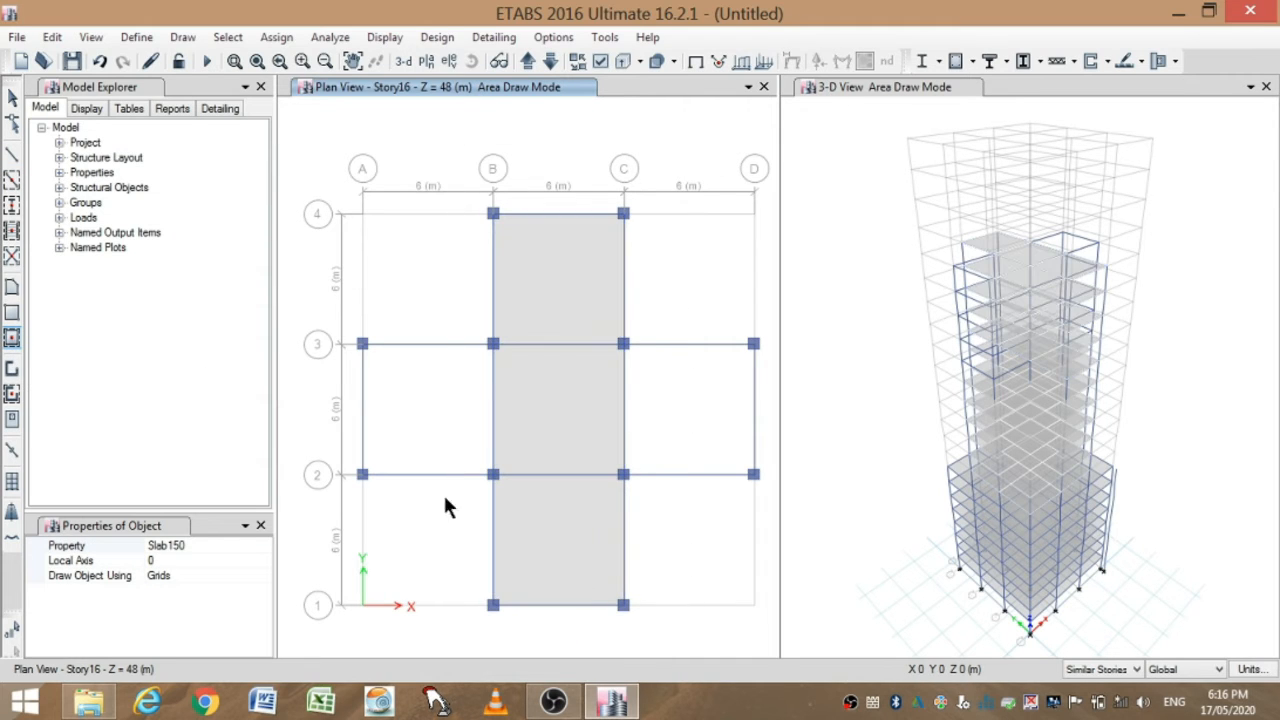
{"action": "left_click_drag", "start_coordinate": [316, 323], "coordinate": [766, 500]}
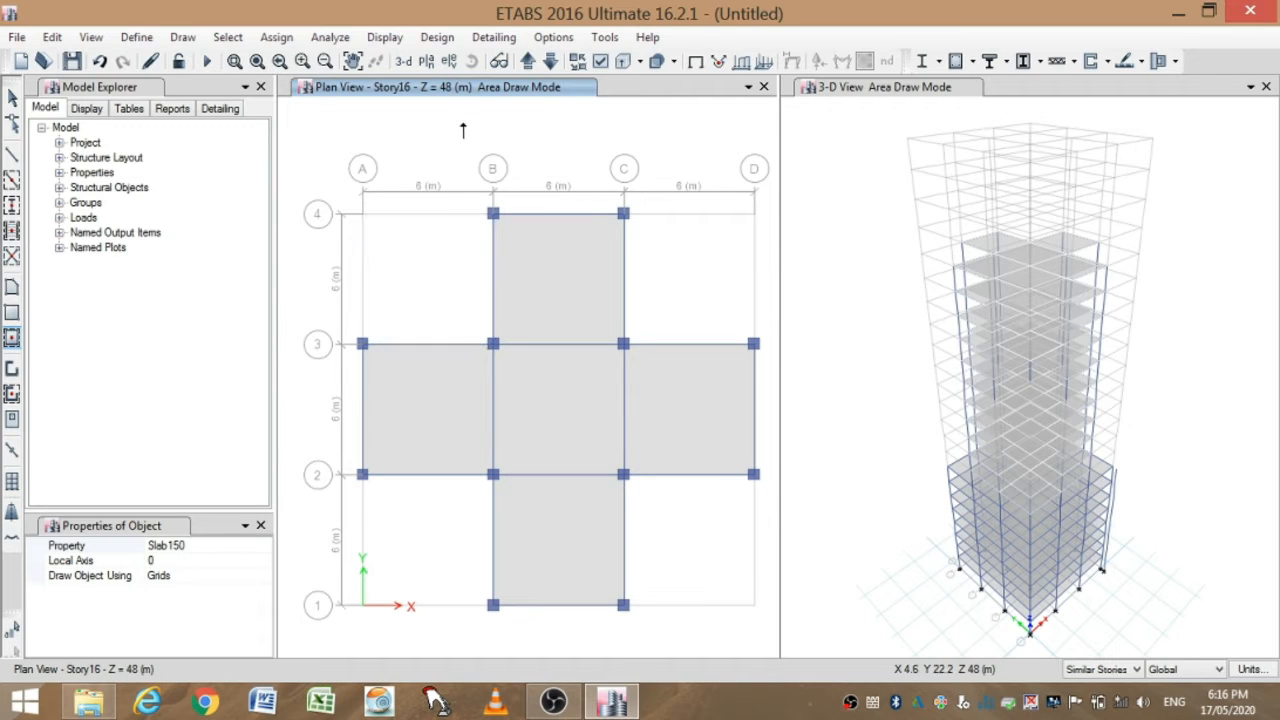
{"action": "key", "text": "Escape"}
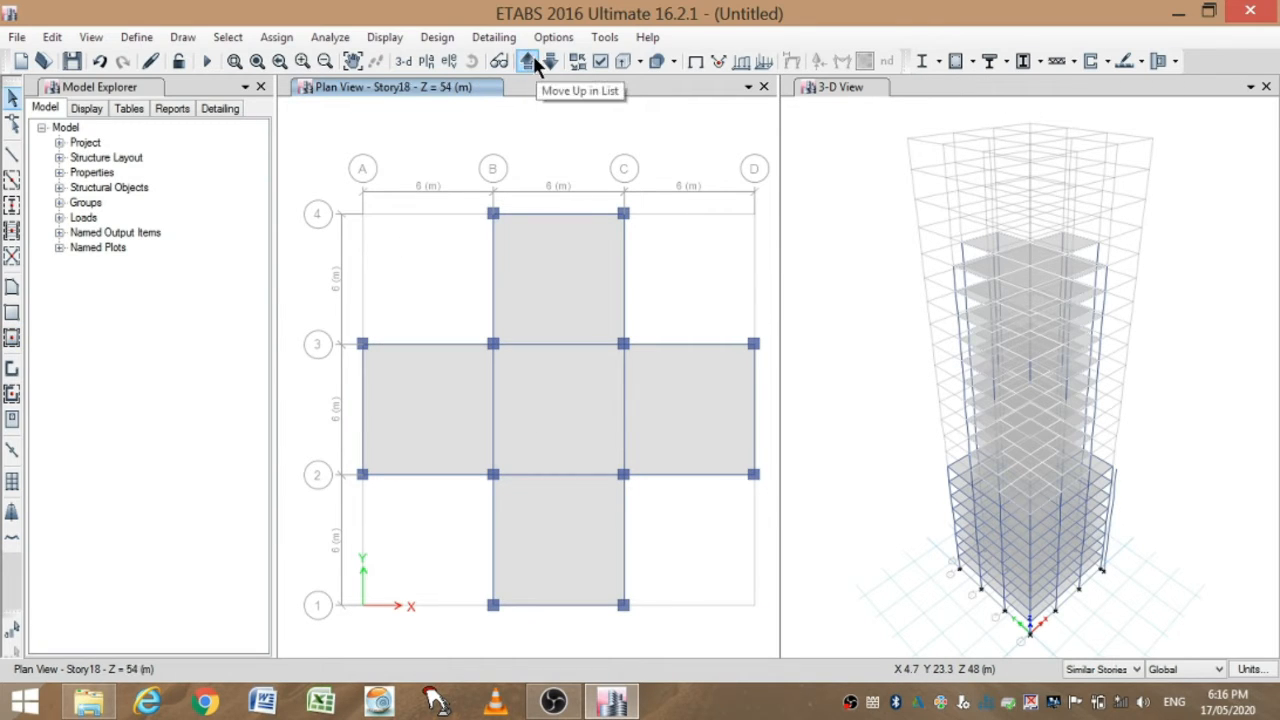
- Show the Story20 plan, restrict drawing to One Story and quick draw Column Autoselect columns where grids B and C meet grids 1 to 3
{"action": "left_click", "coordinate": [530, 61]}
{"action": "left_click", "coordinate": [530, 61]}
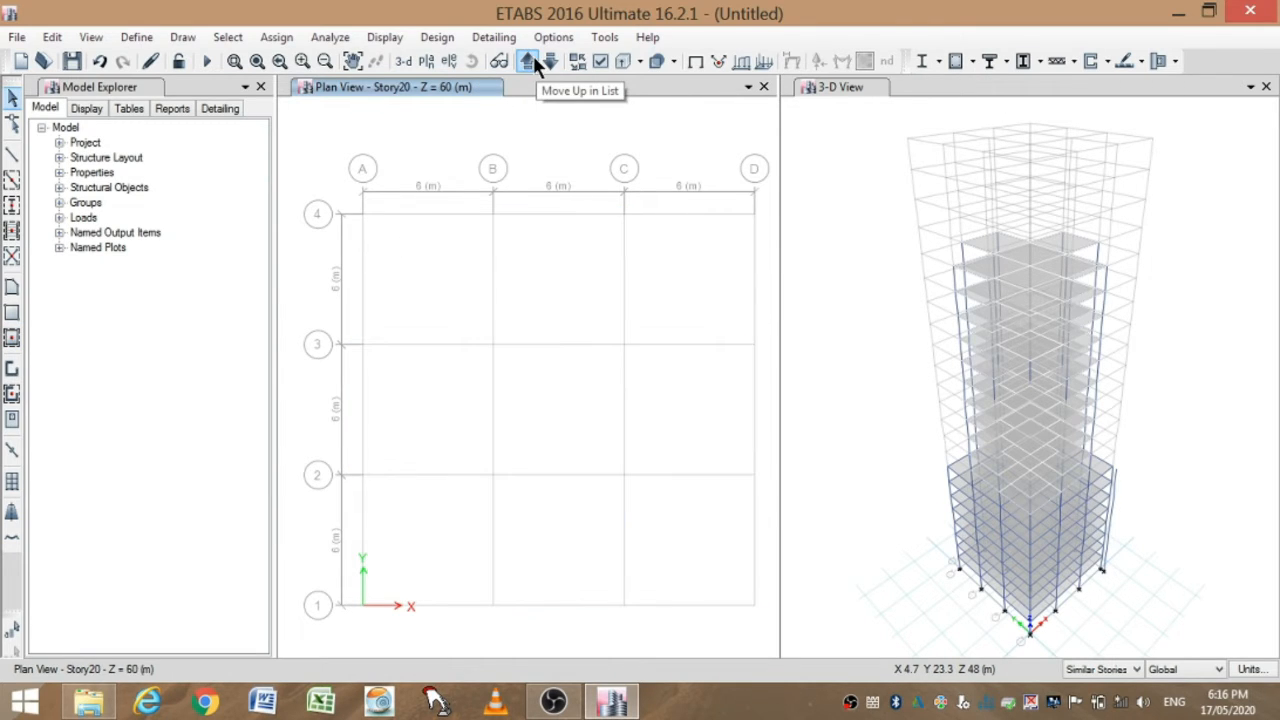
{"action": "left_click", "coordinate": [1120, 670]}
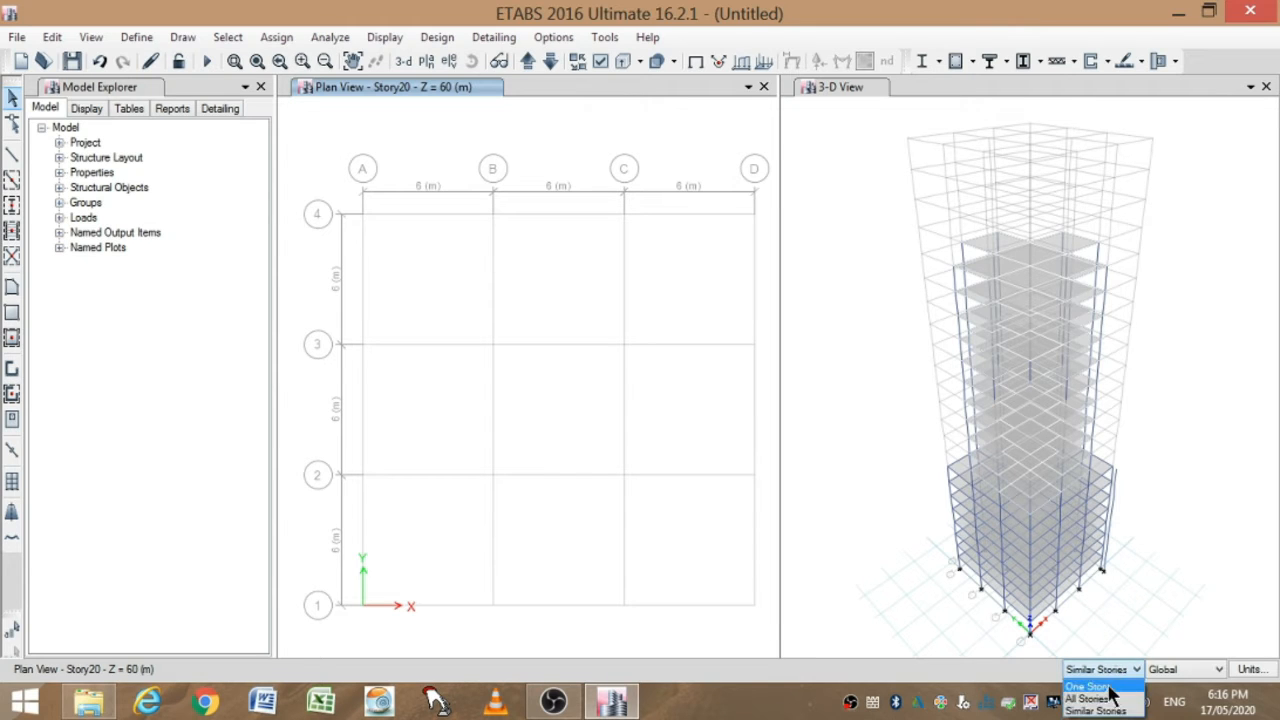
{"action": "left_click", "coordinate": [1090, 687]}
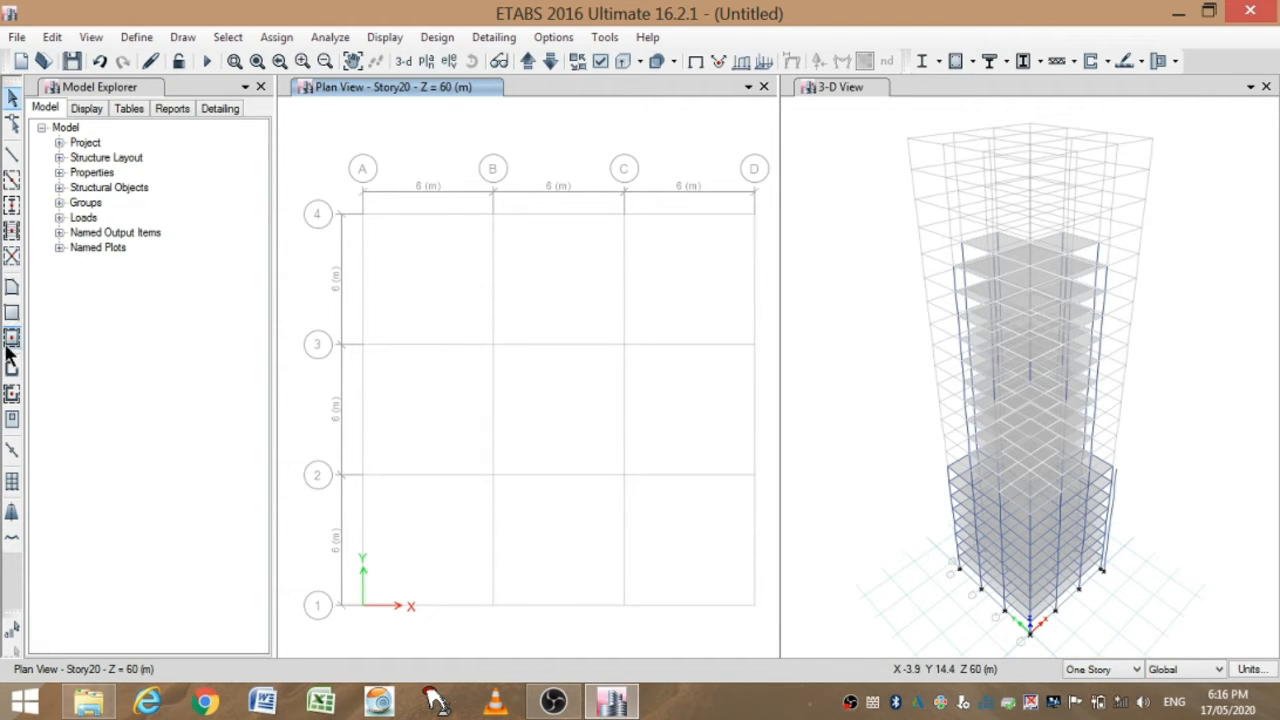
{"action": "left_click", "coordinate": [10, 210]}
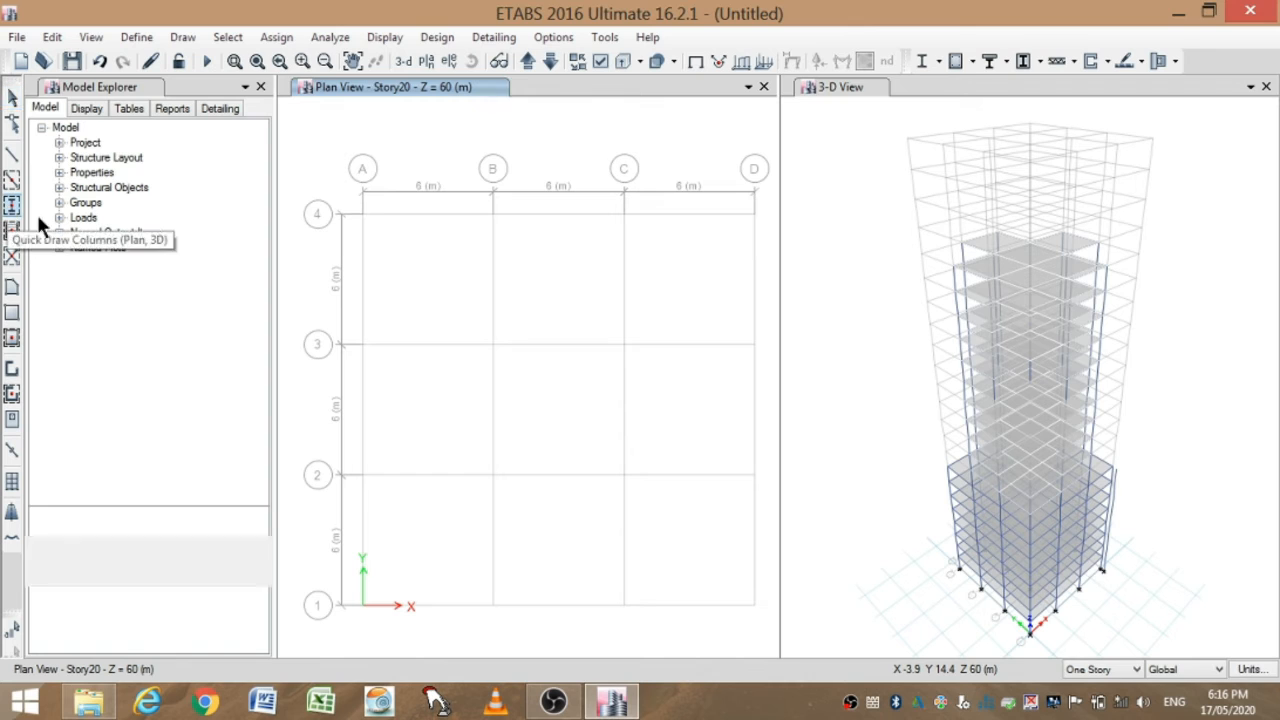
{"action": "mouse_move", "coordinate": [474, 319]}
{"action": "left_mouse_down"}
{"action": "mouse_move", "coordinate": [633, 540]}
{"action": "mouse_move", "coordinate": [630, 616]}
{"action": "left_mouse_up"}
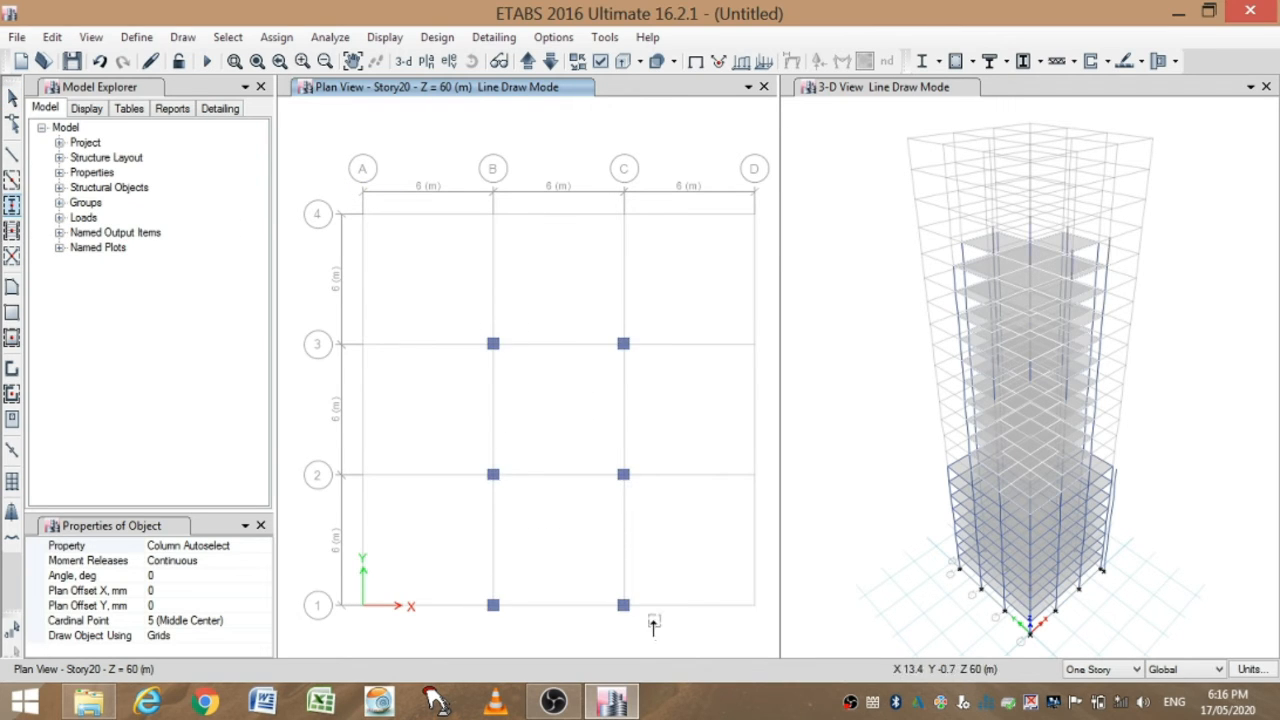
- Quick draw Beam Autoselect beams and Slab150 floors in the two Story20 bays between grids B-C and 1-3
{"action": "left_click", "coordinate": [11, 180]}
{"action": "left_click_drag", "start_coordinate": [477, 294], "coordinate": [655, 640]}
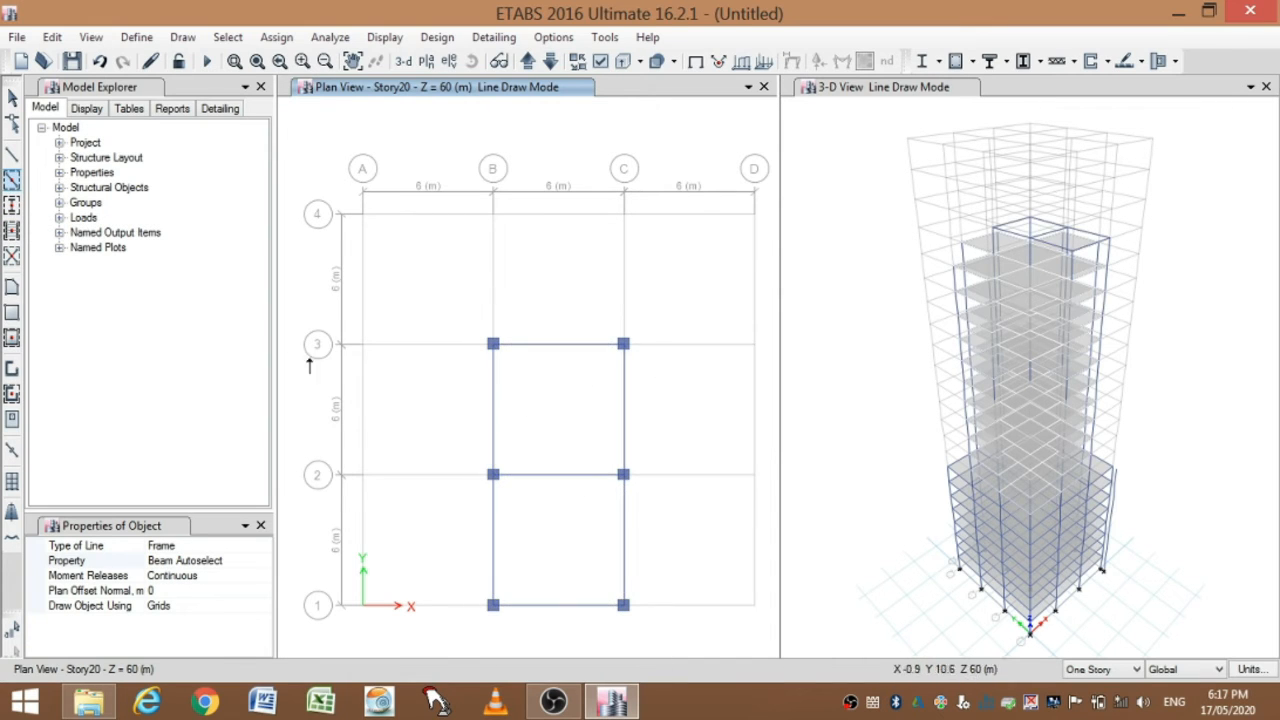
{"action": "left_click", "coordinate": [11, 338]}
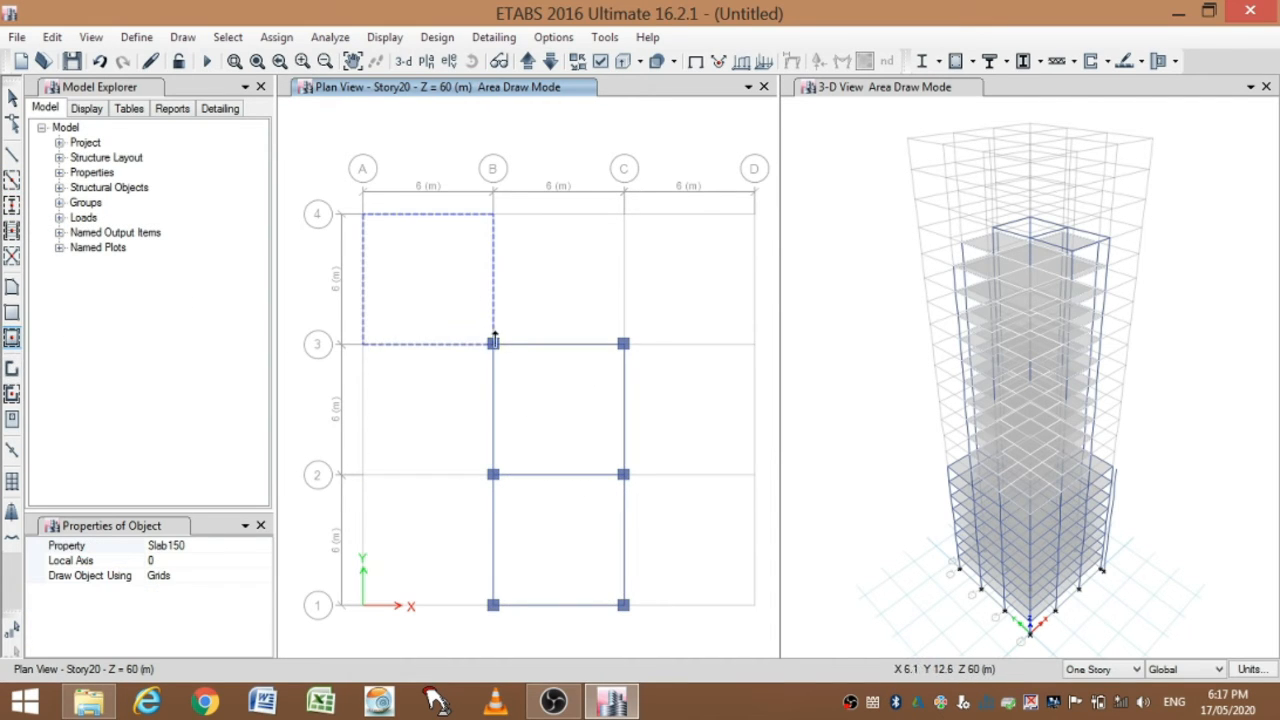
{"action": "left_click_drag", "start_coordinate": [482, 322], "coordinate": [676, 660]}
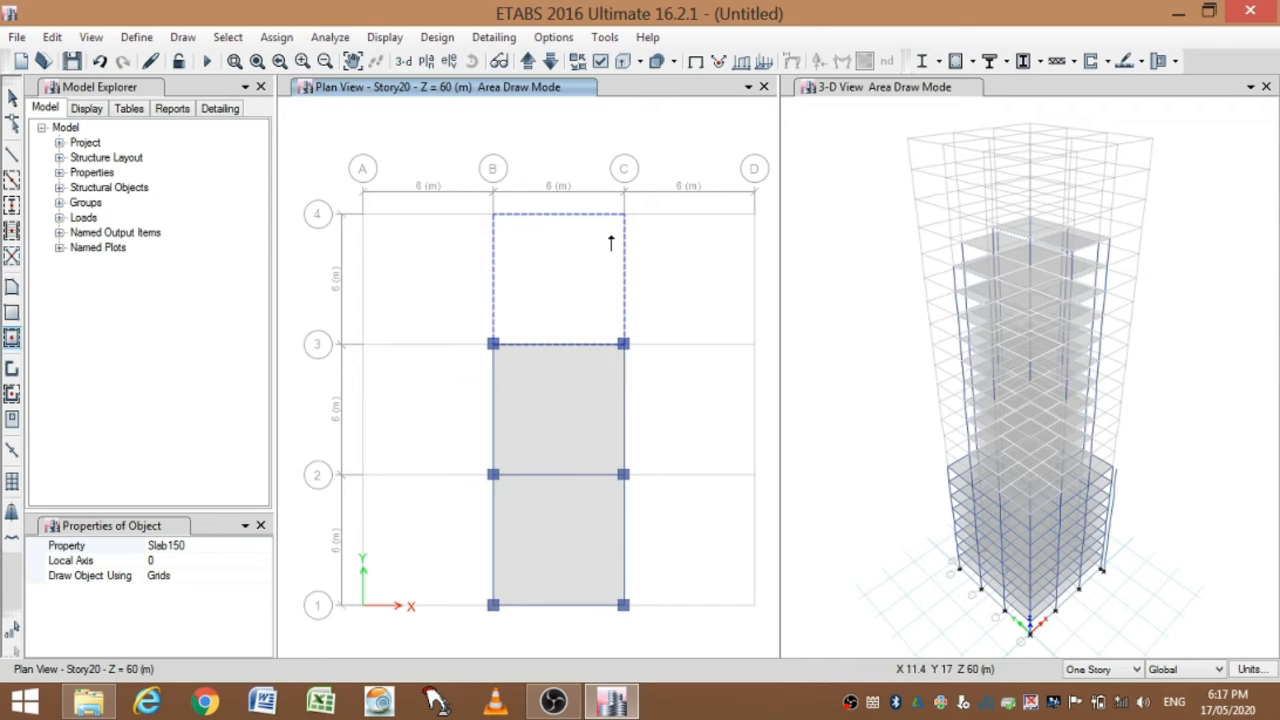
{"action": "key", "text": "Escape"}
- Select all the Story20 columns, beams and slabs and replicate them on Story21, Story22 and Story23
{"action": "mouse_move", "coordinate": [446, 304]}
{"action": "left_mouse_down"}
{"action": "mouse_move", "coordinate": [587, 478]}
{"action": "mouse_move", "coordinate": [664, 629]}
{"action": "left_mouse_up"}
{"action": "left_click", "coordinate": [90, 37]}
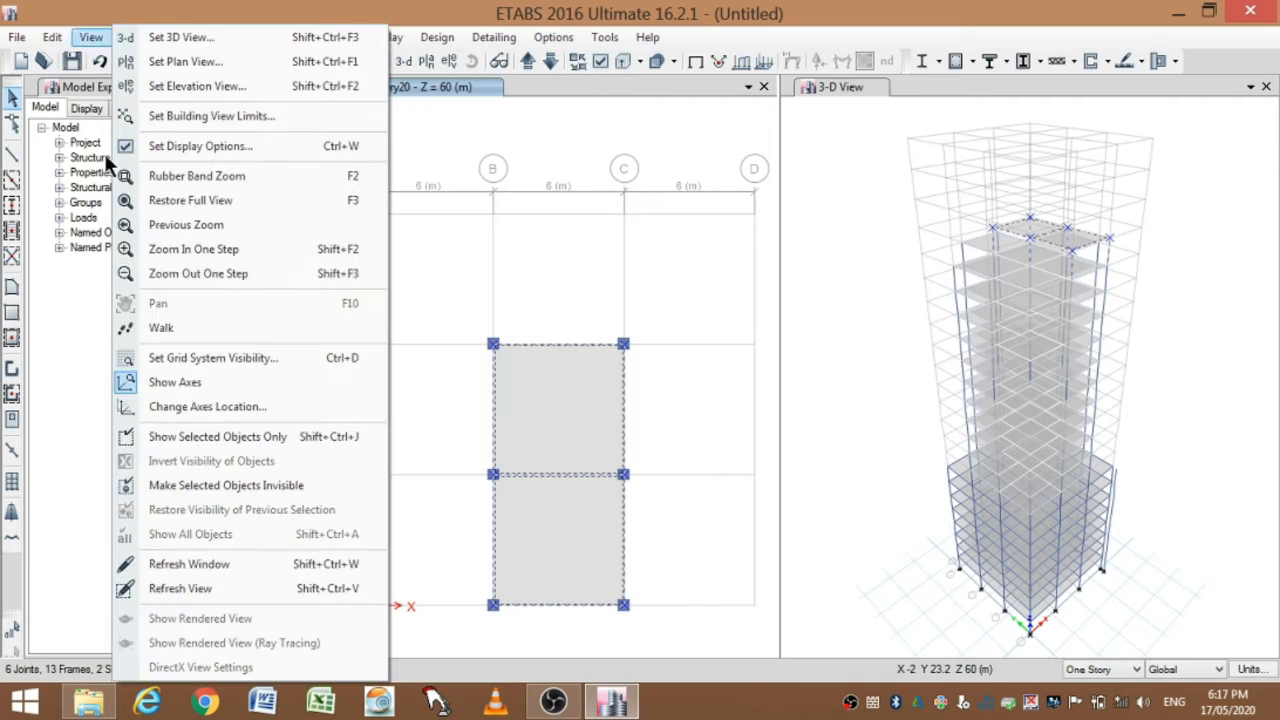
{"action": "left_click", "coordinate": [50, 38]}
{"action": "left_click", "coordinate": [96, 330]}
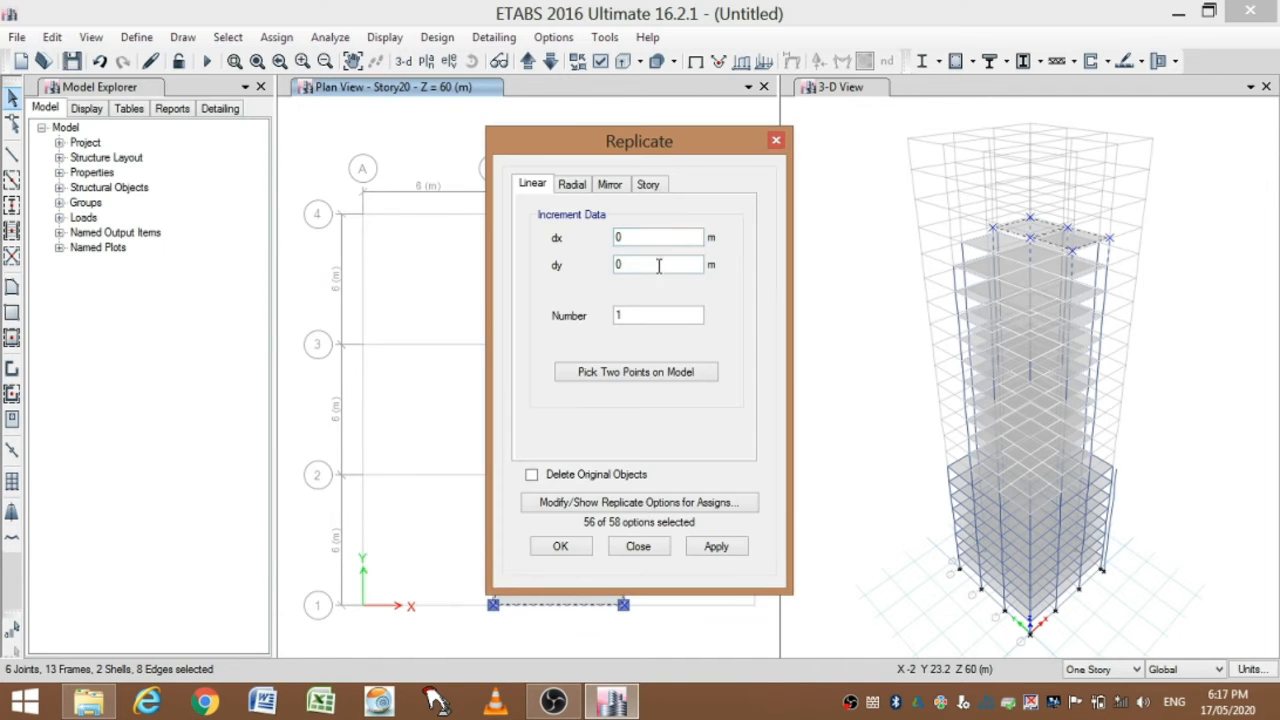
{"action": "left_click", "coordinate": [648, 184]}
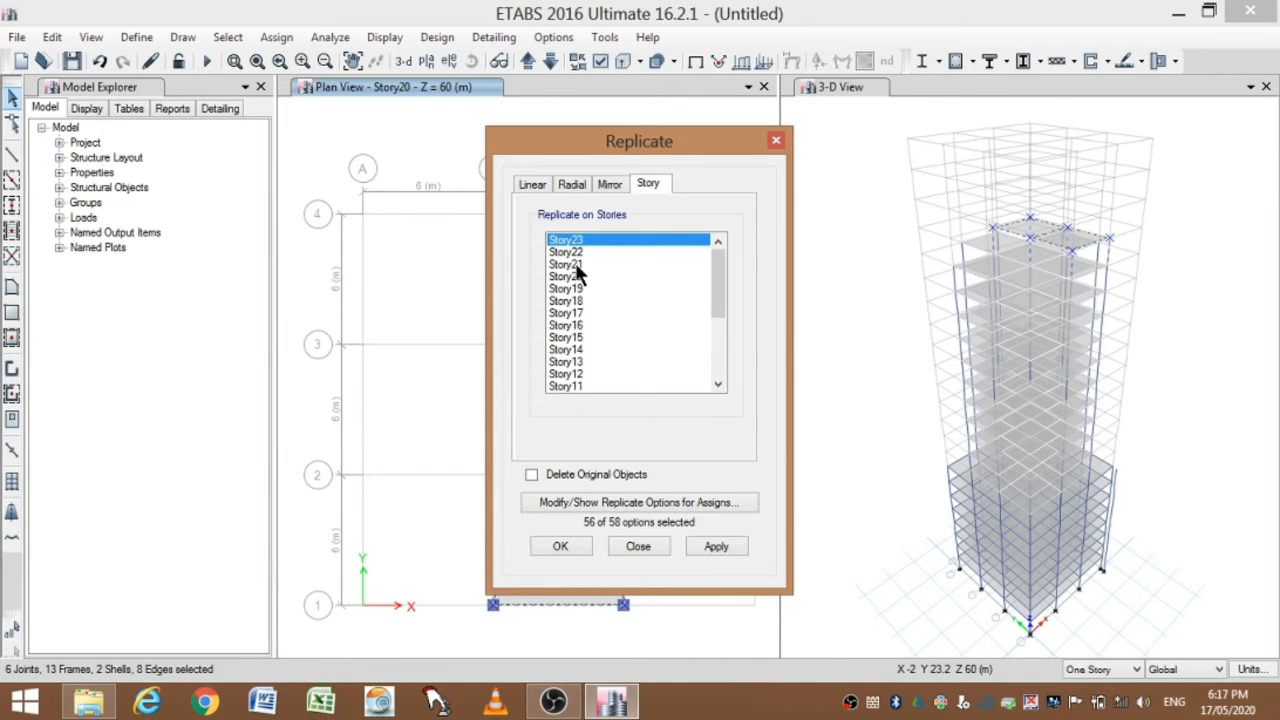
{"action": "left_click_drag", "start_coordinate": [575, 263], "coordinate": [576, 240]}
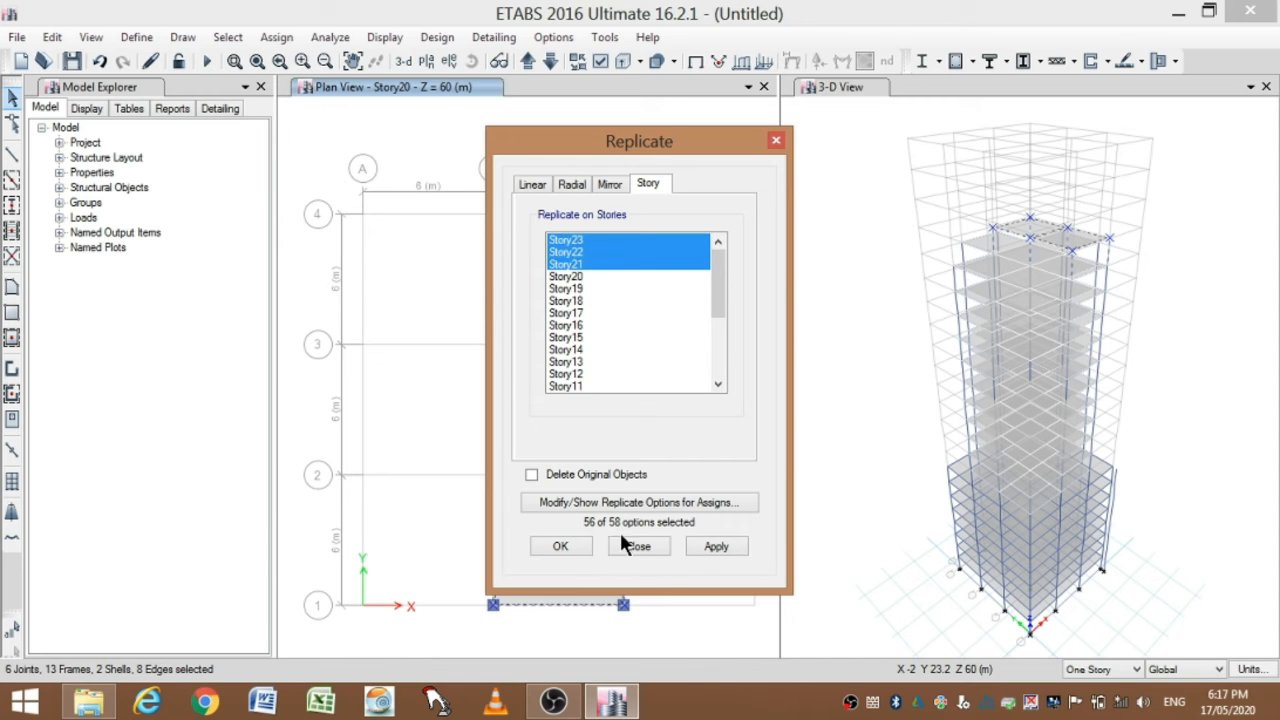
{"action": "left_click", "coordinate": [712, 548]}
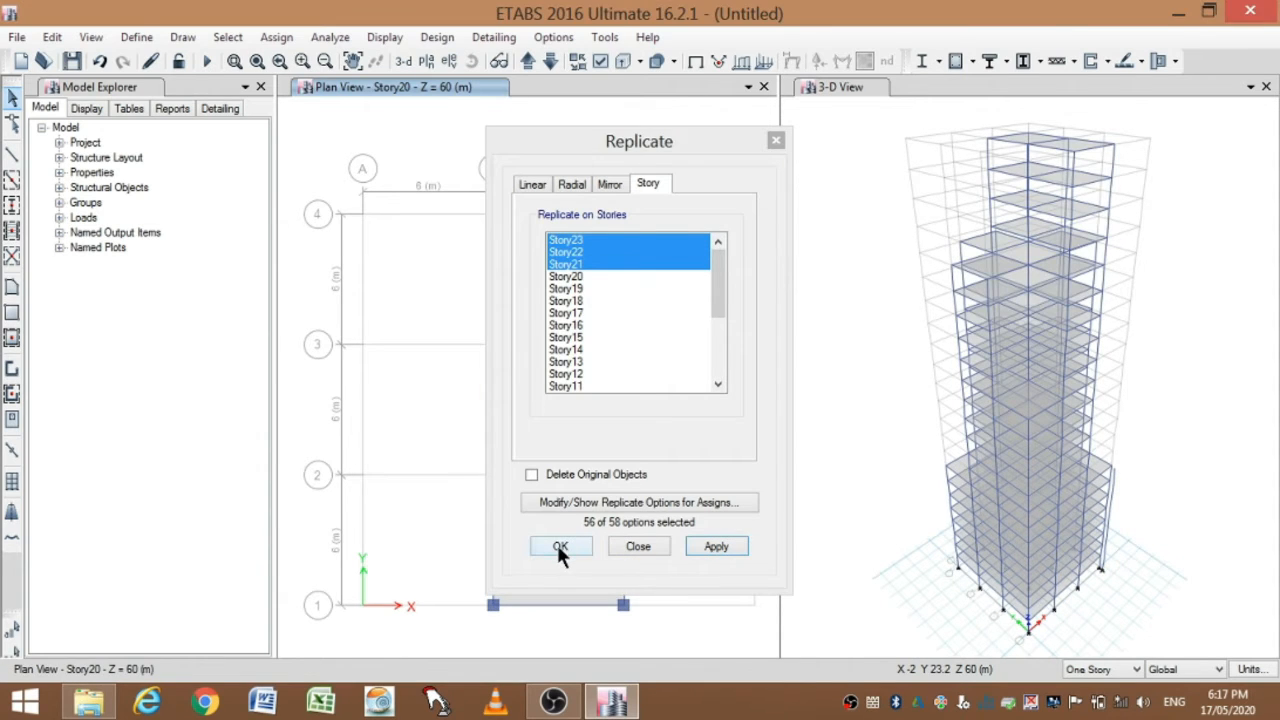
{"action": "left_click", "coordinate": [559, 547]}
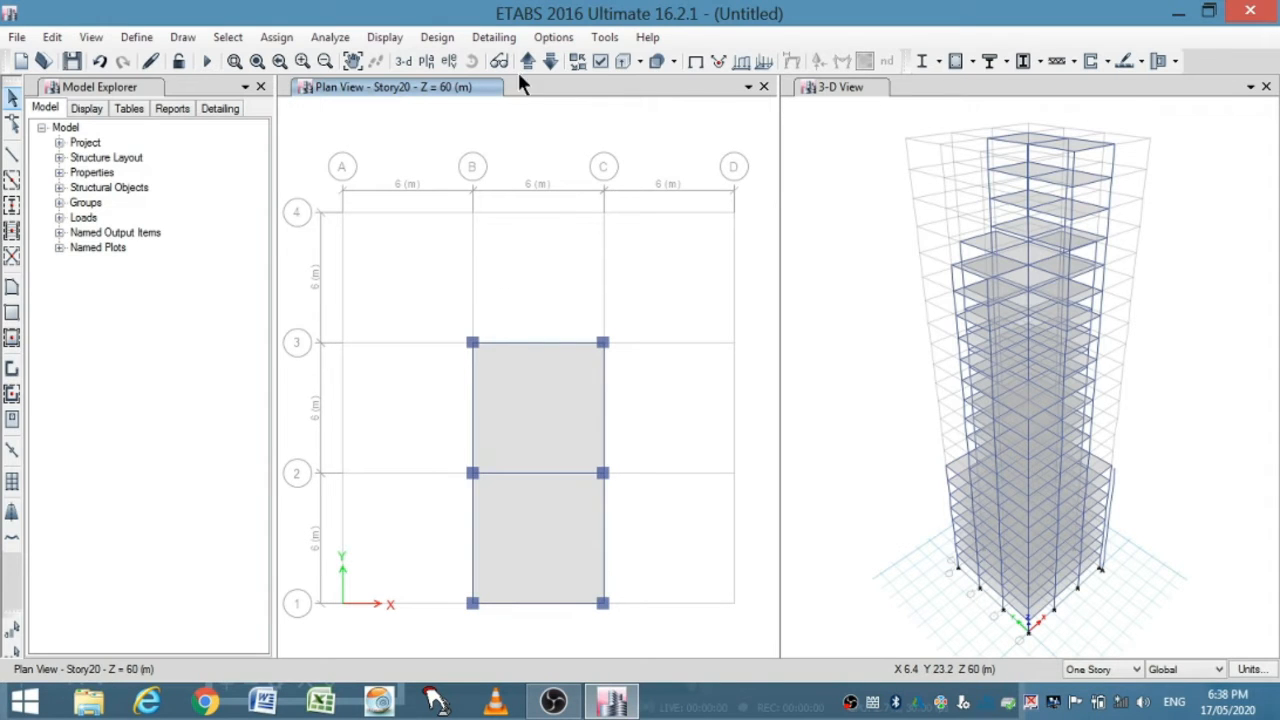
- Step through the upper story plans to the Story1 plan and set the story scope to All Stories
{"action": "left_click", "coordinate": [528, 61]}
{"action": "left_click", "coordinate": [528, 61]}
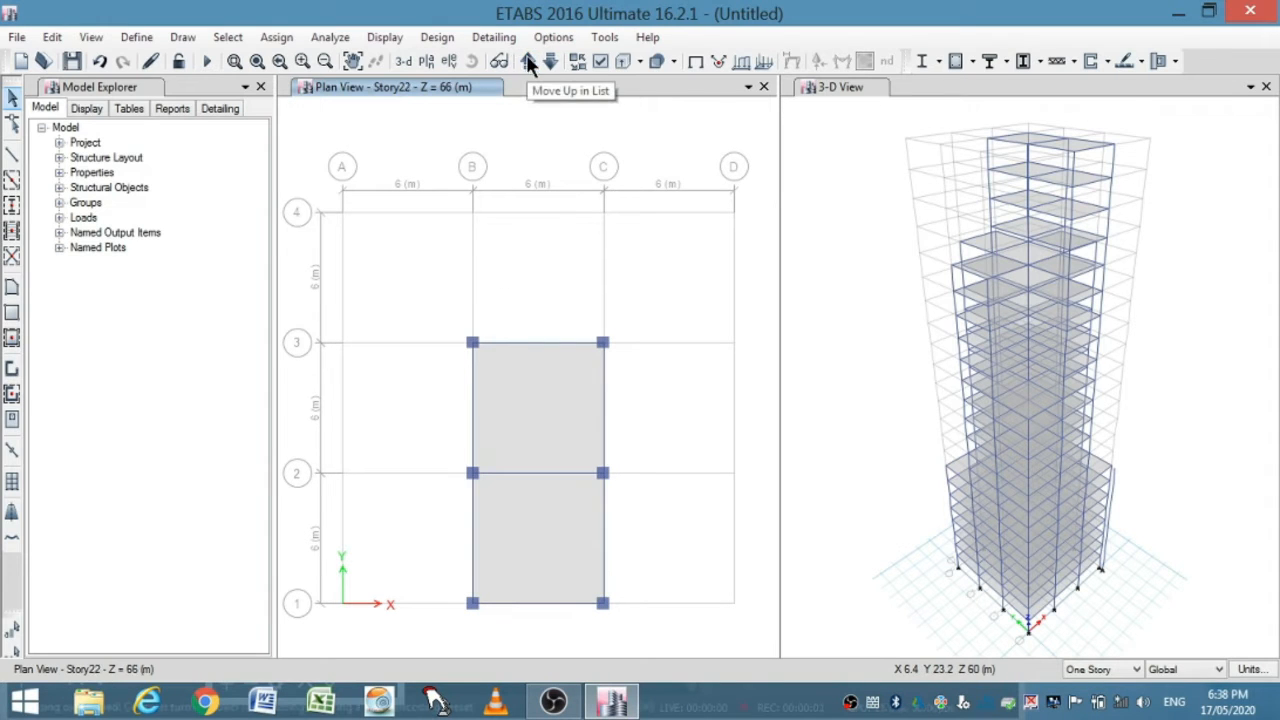
{"action": "left_click", "coordinate": [528, 61]}
{"action": "left_click", "coordinate": [528, 61]}
{"action": "left_click", "coordinate": [528, 61]}
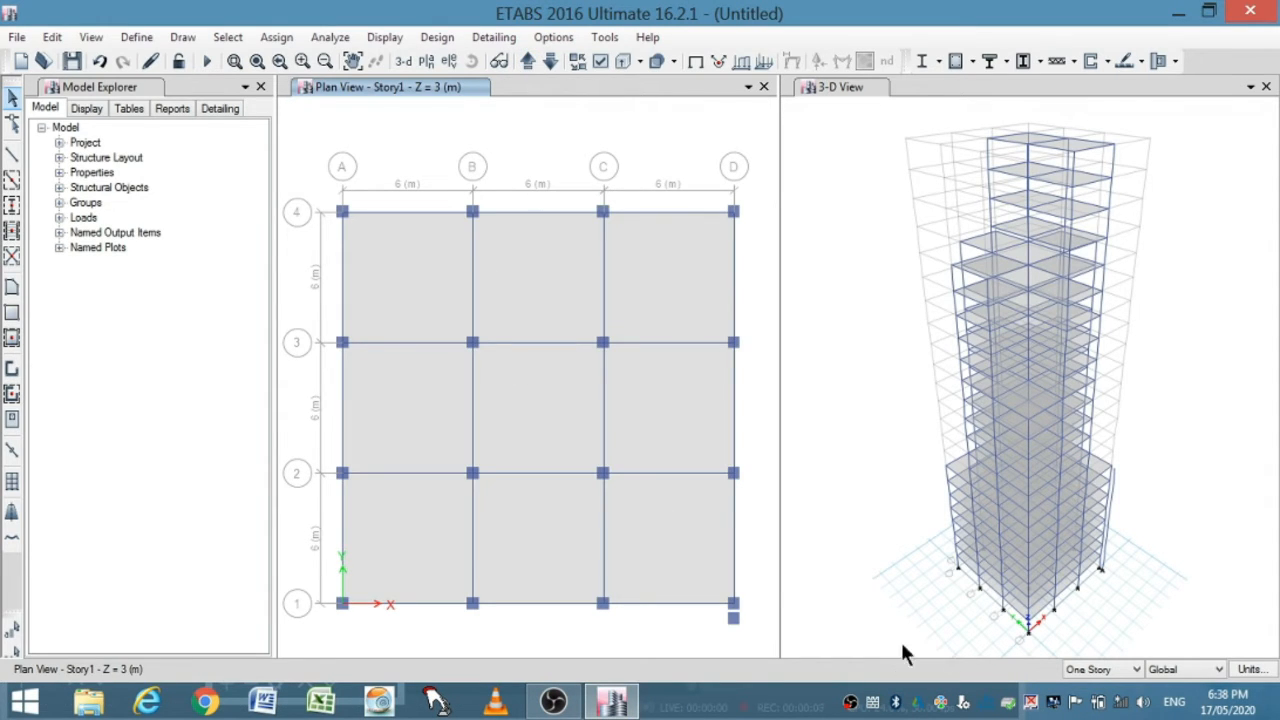
{"action": "left_click", "coordinate": [1080, 669]}
{"action": "left_click", "coordinate": [1075, 705]}
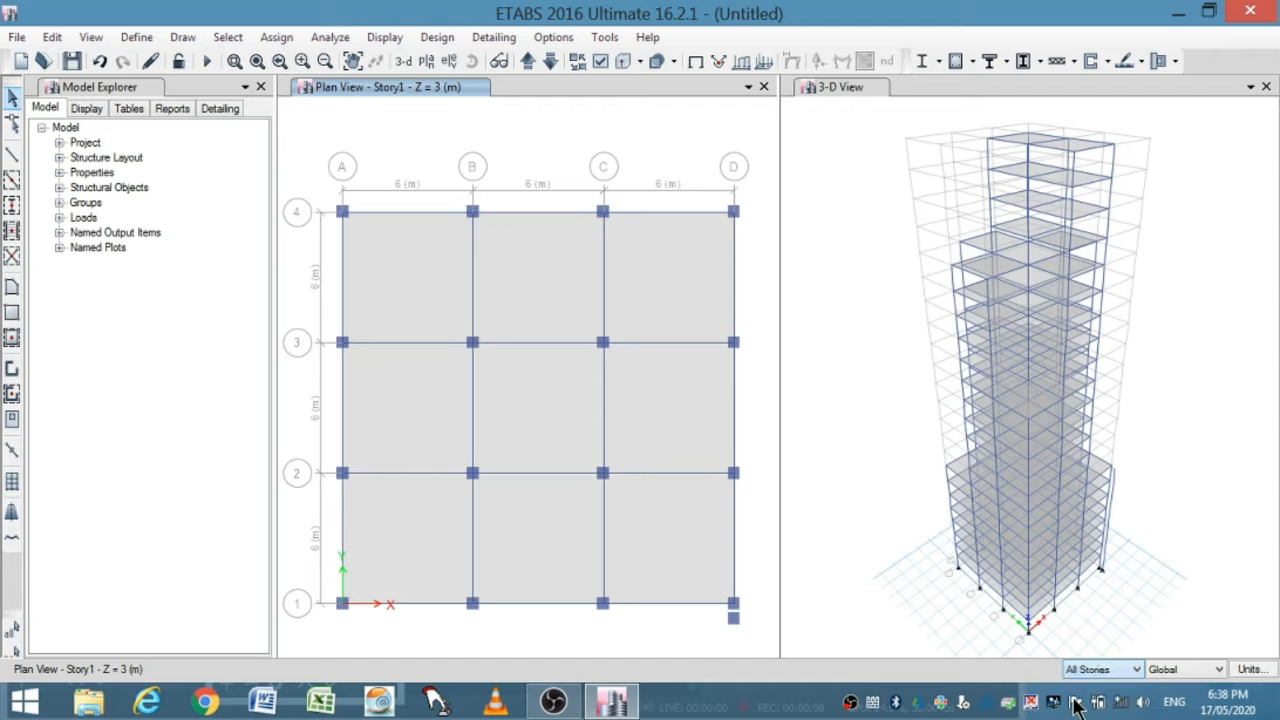
- Select the floor slabs in all nine grid bays of the Story1 plan across all stories
{"action": "left_click", "coordinate": [415, 260]}
{"action": "left_click", "coordinate": [551, 266]}
{"action": "left_click", "coordinate": [662, 278]}
{"action": "left_click", "coordinate": [634, 394]}
{"action": "left_click", "coordinate": [537, 405]}
{"action": "left_click", "coordinate": [429, 400]}
{"action": "left_click", "coordinate": [420, 540]}
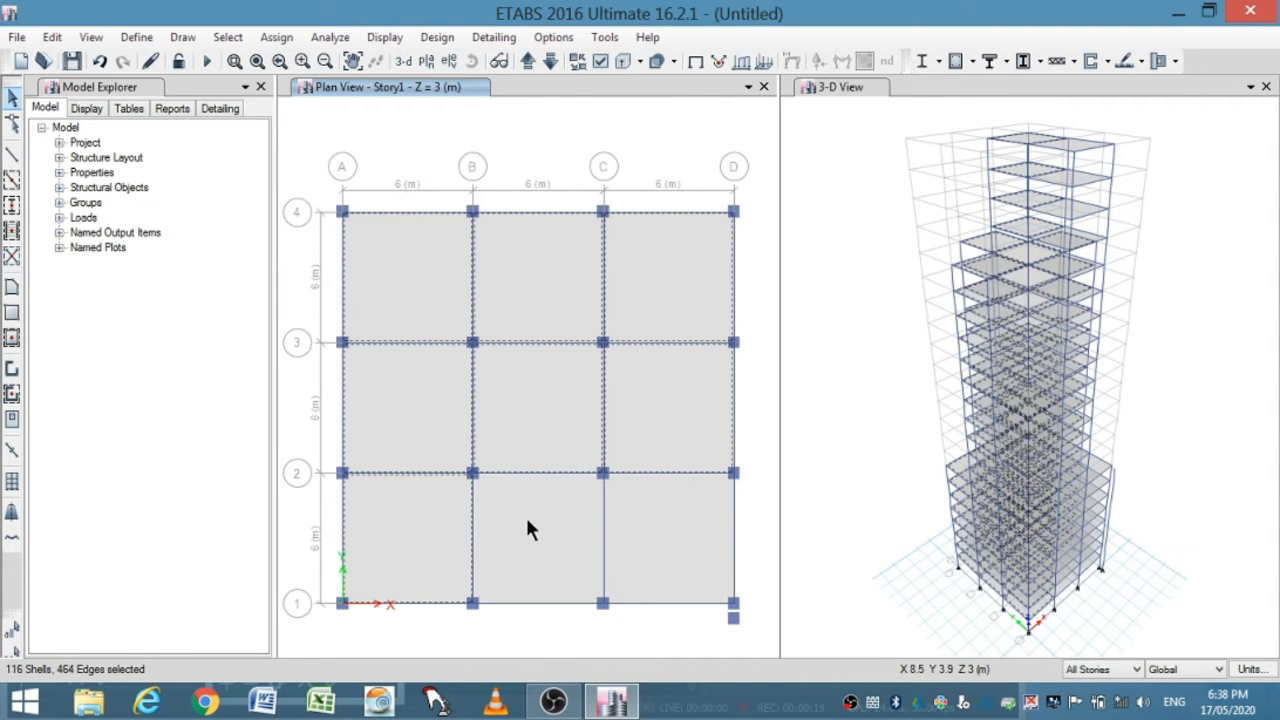
{"action": "left_click", "coordinate": [530, 530]}
{"action": "left_click", "coordinate": [660, 534]}
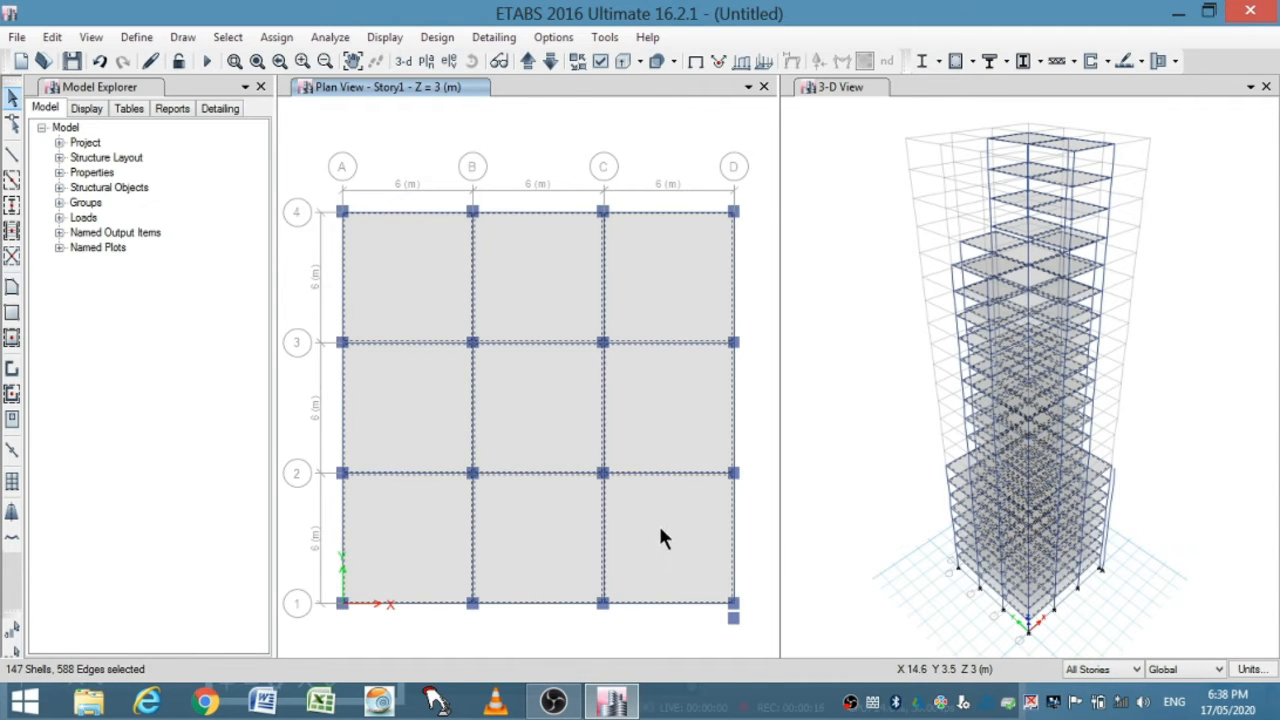
- Assign a uniform Dead load of 2 kN/m² in the gravity direction to the selected slabs, replacing existing loads
{"action": "left_click", "coordinate": [278, 37]}
{"action": "mouse_move", "coordinate": [350, 240]}
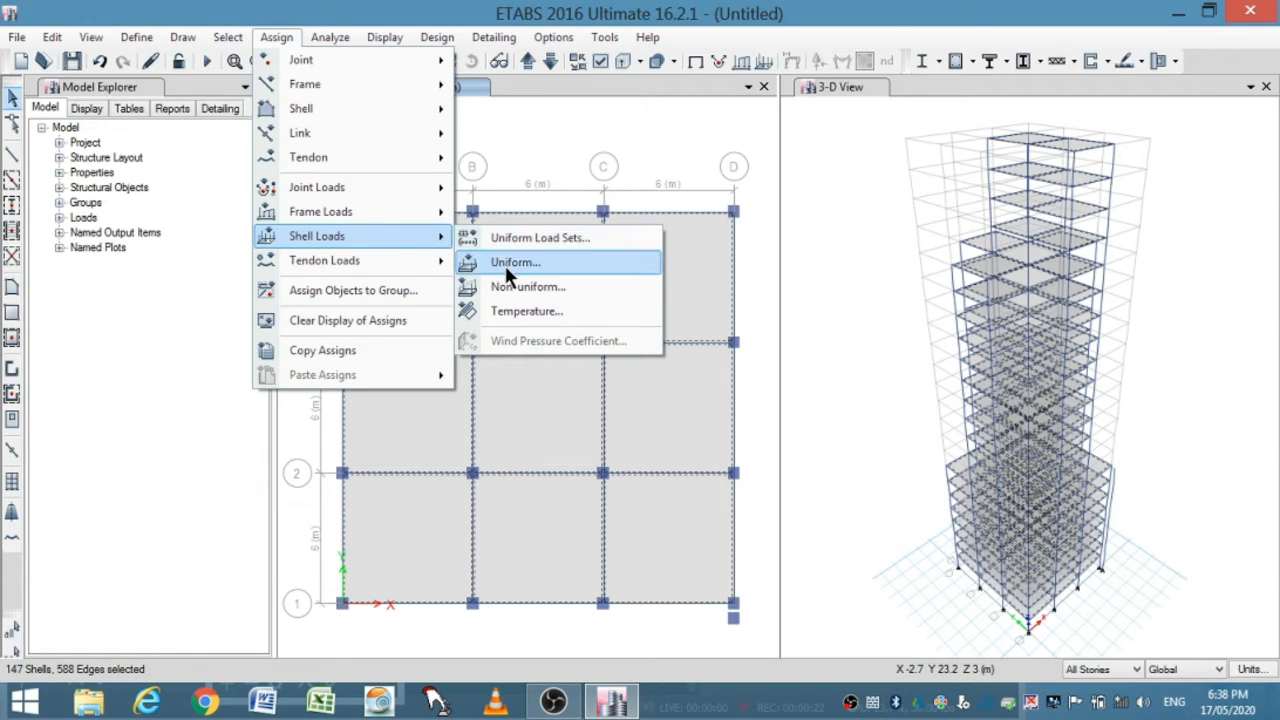
{"action": "left_click", "coordinate": [510, 262]}
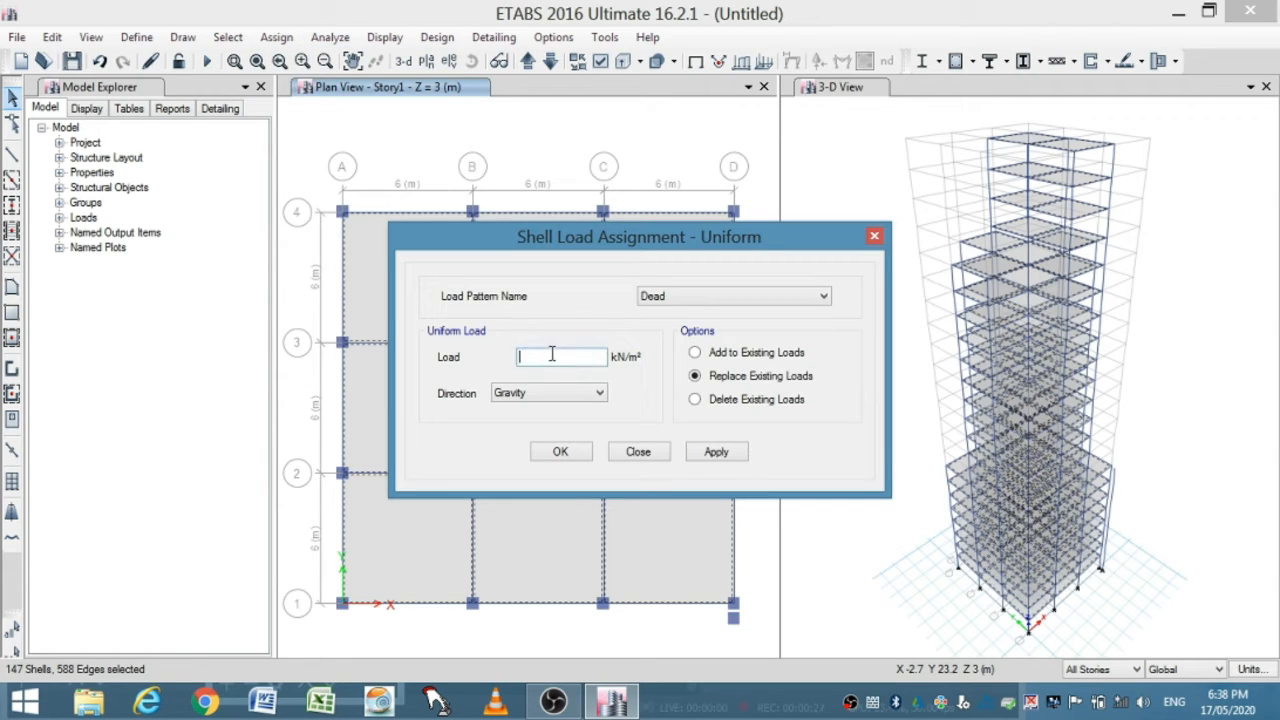
{"action": "left_click", "coordinate": [712, 452]}
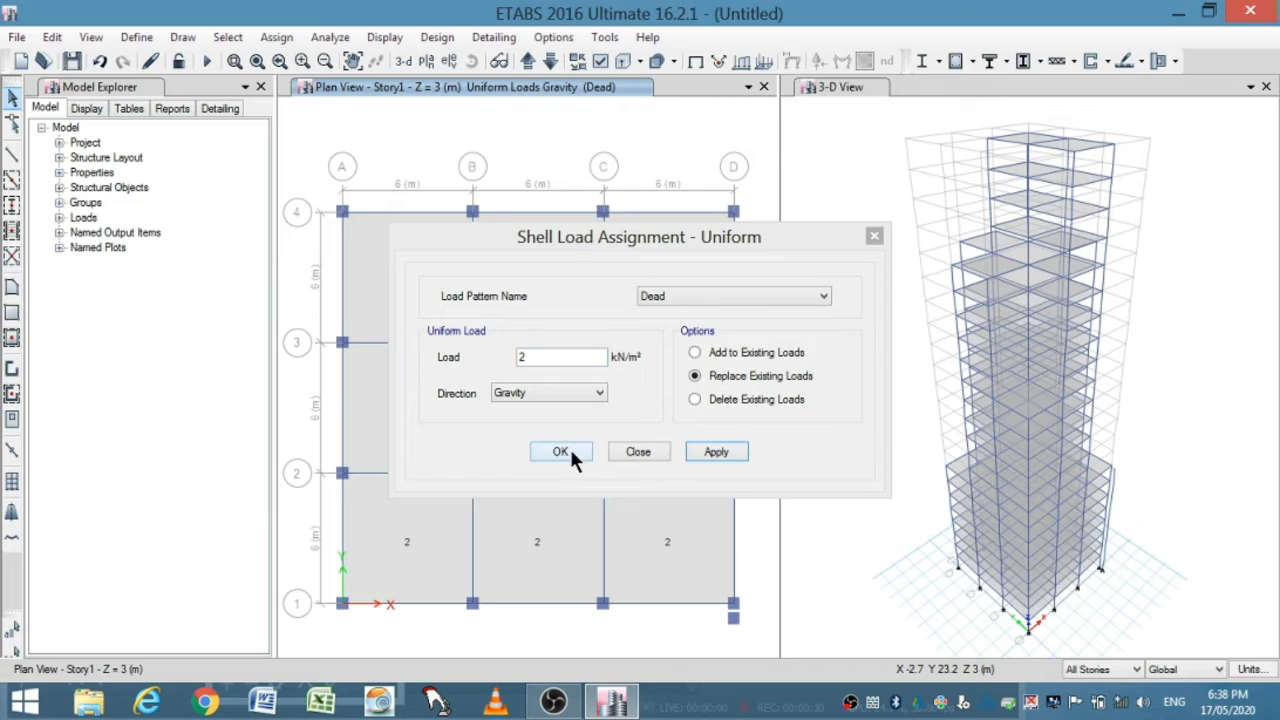
{"action": "left_click", "coordinate": [569, 448]}
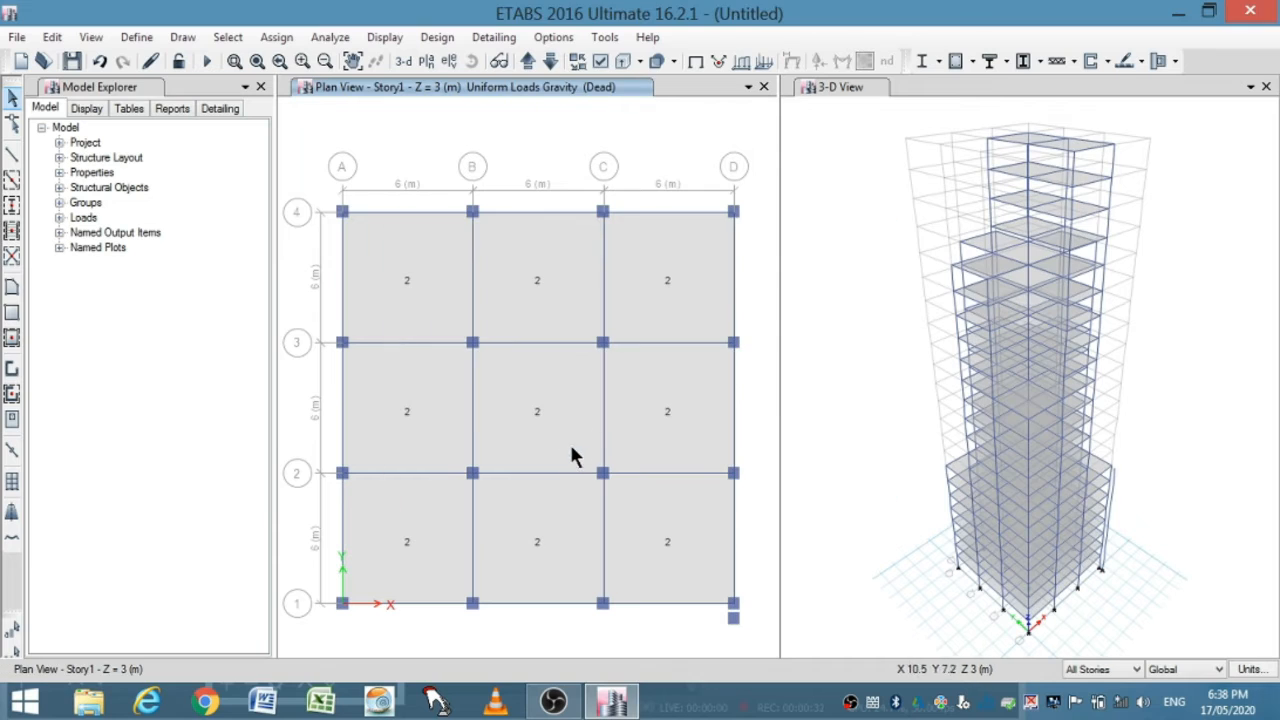
- Set the story scope to Similar Stories and select the floor slabs in all nine bays of the Story1 plan
{"action": "left_click", "coordinate": [1115, 671]}
{"action": "left_click", "coordinate": [1090, 706]}
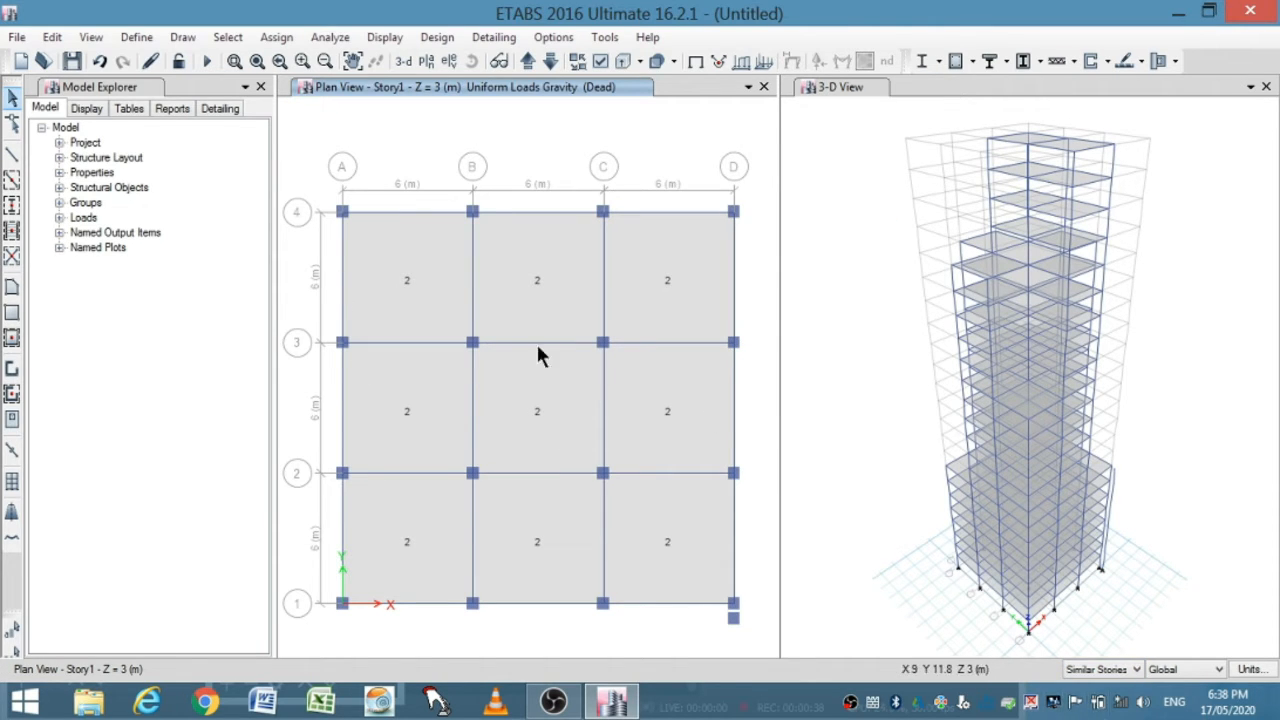
{"action": "left_click", "coordinate": [435, 273]}
{"action": "left_click", "coordinate": [526, 264]}
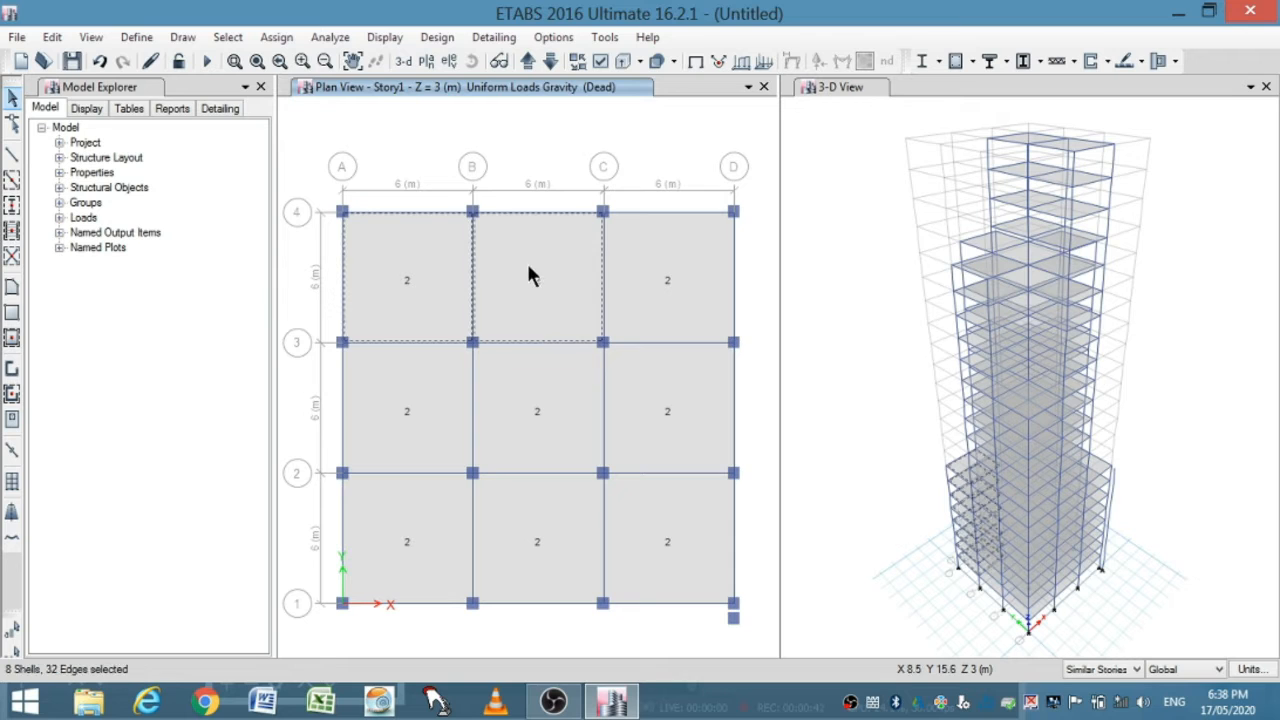
{"action": "left_click", "coordinate": [640, 272]}
{"action": "left_click", "coordinate": [627, 398]}
{"action": "left_click", "coordinate": [525, 412]}
{"action": "left_click", "coordinate": [409, 425]}
{"action": "left_click", "coordinate": [422, 521]}
{"action": "left_click", "coordinate": [638, 526]}
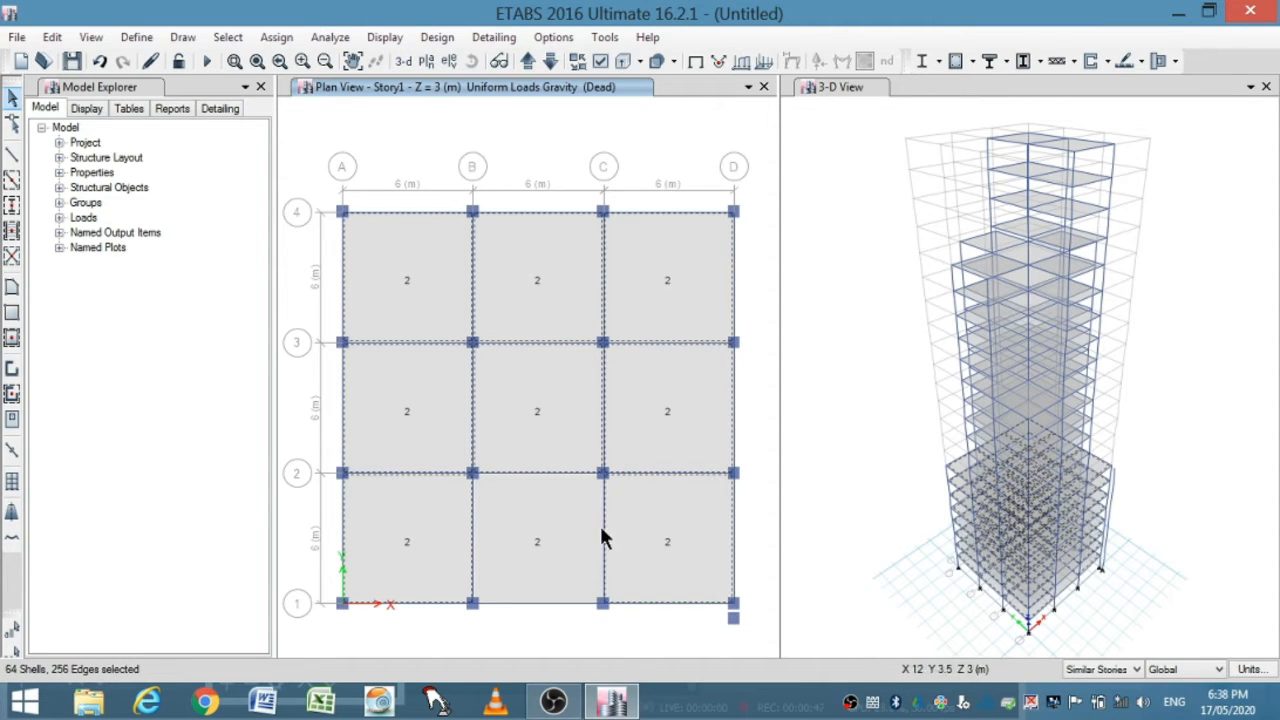
{"action": "left_click", "coordinate": [548, 516]}
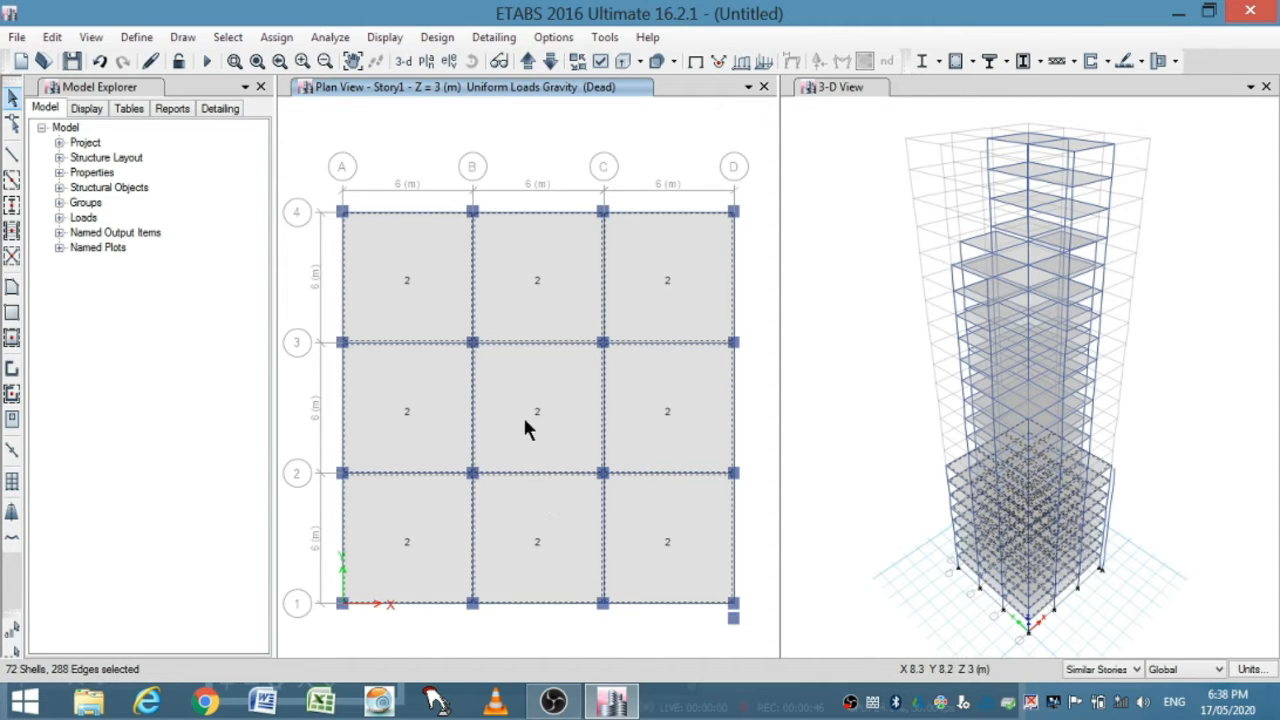
- Assign a uniform Live load of 5 kN/m² in the gravity direction to the selected lower-story slabs
{"action": "left_click", "coordinate": [276, 37]}
{"action": "mouse_move", "coordinate": [325, 240]}
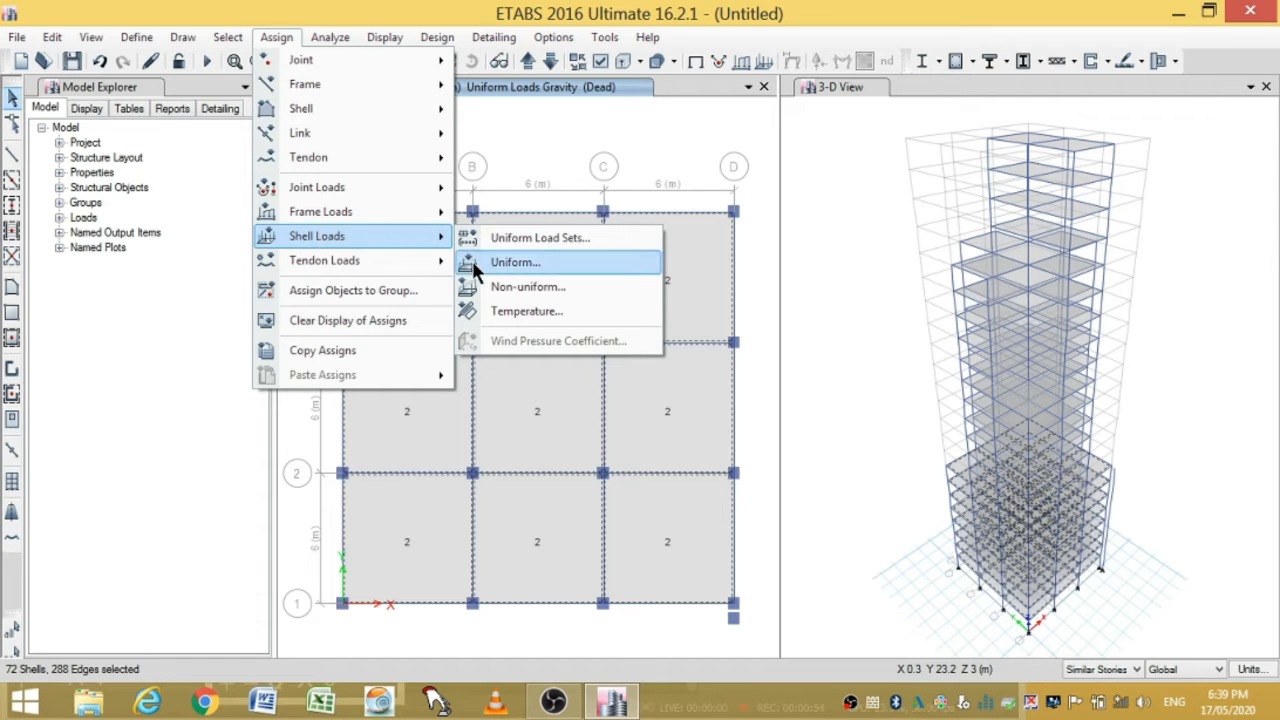
{"action": "left_click", "coordinate": [515, 262]}
{"action": "left_click", "coordinate": [735, 296]}
{"action": "left_click", "coordinate": [700, 322]}
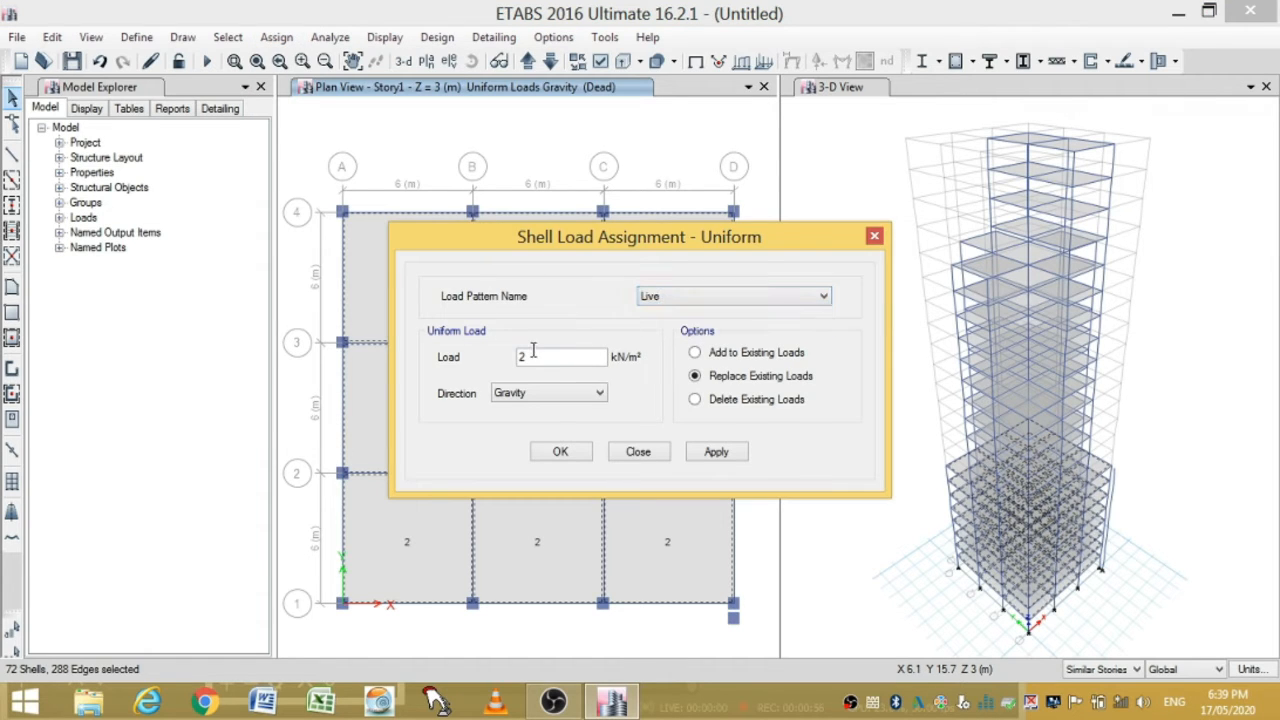
{"action": "left_click", "coordinate": [579, 449]}
- Go up to the Story9 plan and select all seven of its floor slabs
{"action": "left_click", "coordinate": [528, 62]}
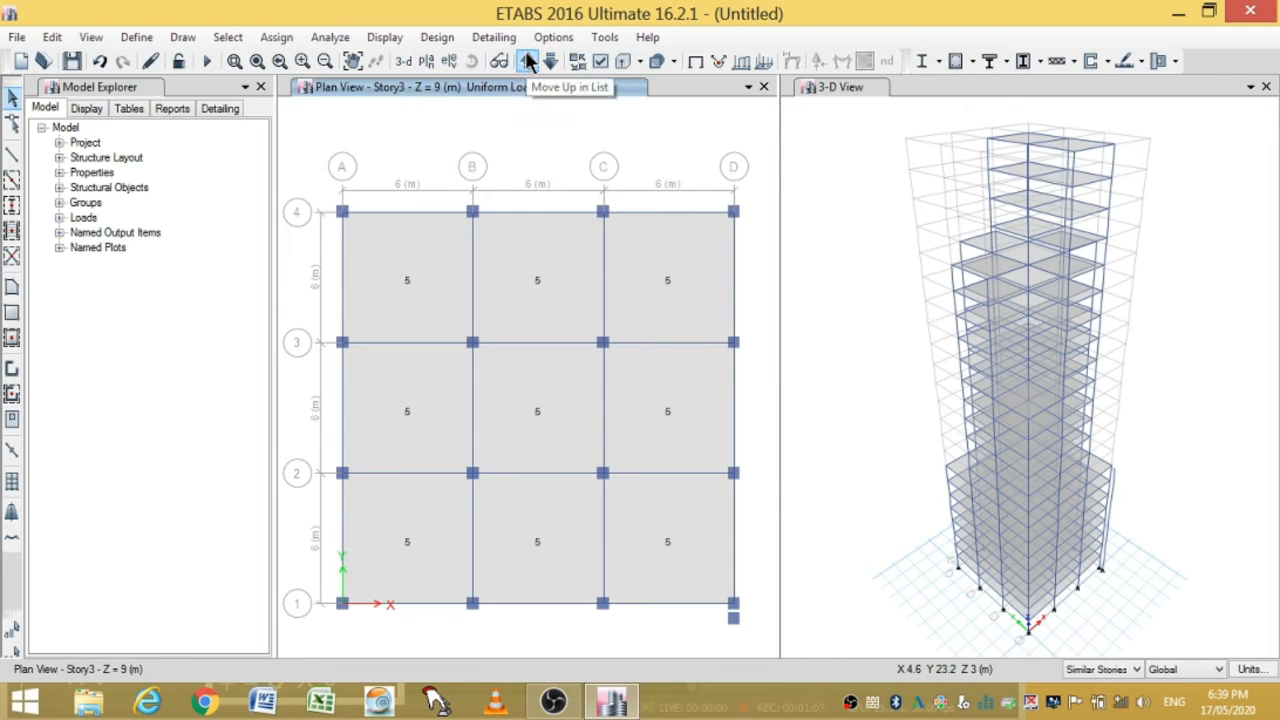
{"action": "left_click", "coordinate": [528, 62]}
{"action": "left_click", "coordinate": [528, 62]}
{"action": "left_click", "coordinate": [528, 62]}
{"action": "left_click", "coordinate": [528, 62]}
{"action": "left_click", "coordinate": [528, 62]}
{"action": "left_click", "coordinate": [528, 62]}
{"action": "left_click", "coordinate": [528, 62]}
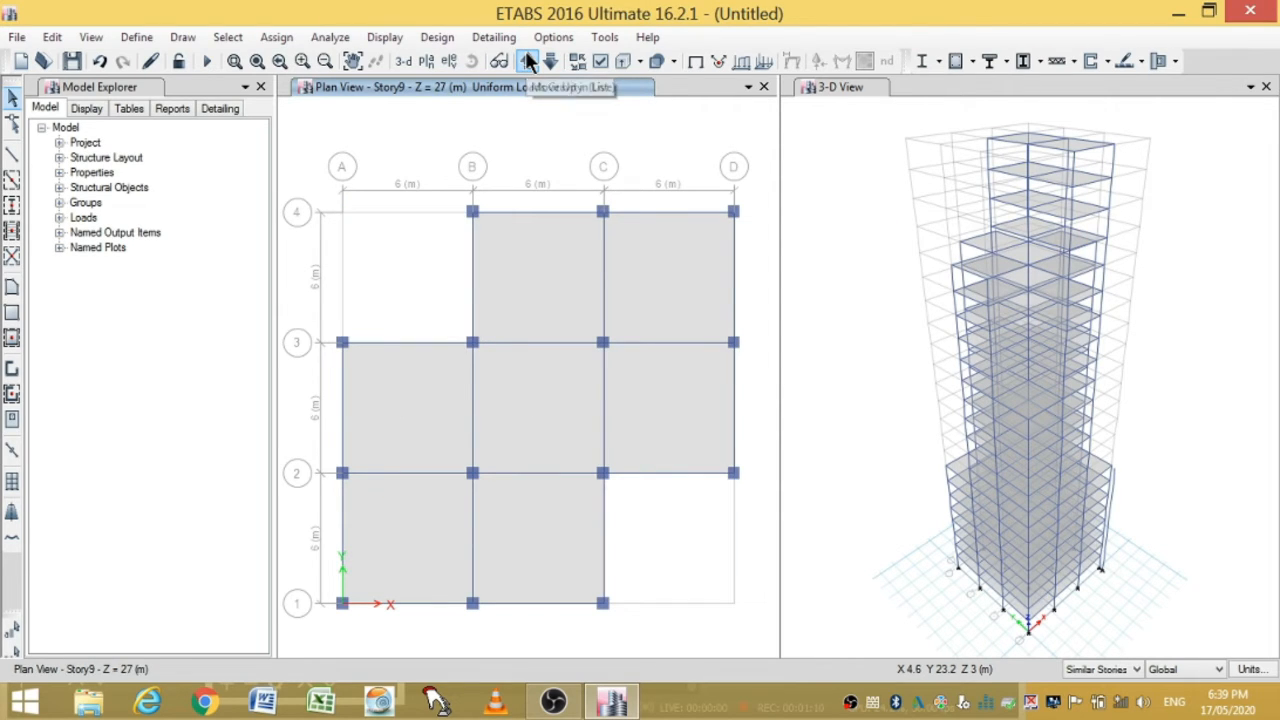
{"action": "left_click", "coordinate": [537, 292]}
{"action": "left_click", "coordinate": [665, 279]}
{"action": "left_click", "coordinate": [657, 394]}
{"action": "left_click", "coordinate": [543, 397]}
{"action": "left_click", "coordinate": [420, 412]}
{"action": "left_click", "coordinate": [415, 502]}
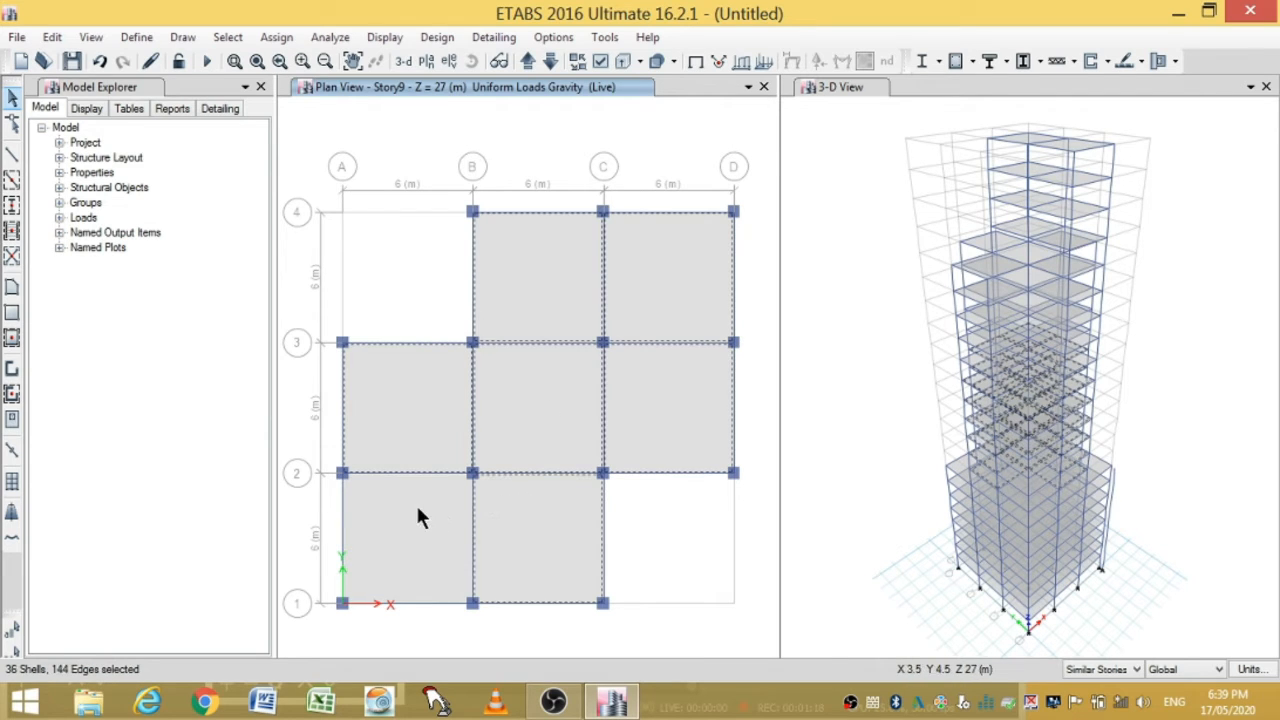
{"action": "left_click", "coordinate": [497, 478]}
- Assign a uniform Live load of 4.5 kN/m² in the gravity direction to the selected Story9 slabs and their similar stories
{"action": "left_click", "coordinate": [276, 37]}
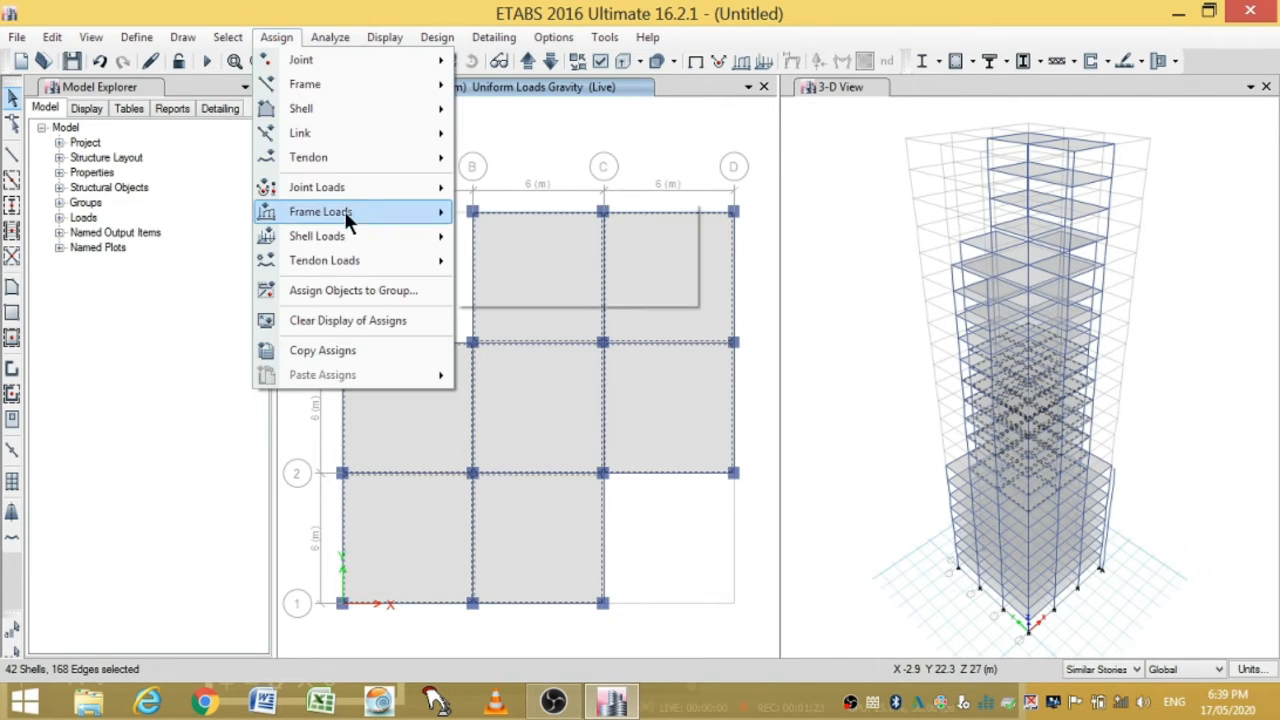
{"action": "mouse_move", "coordinate": [330, 236]}
{"action": "left_click", "coordinate": [494, 260]}
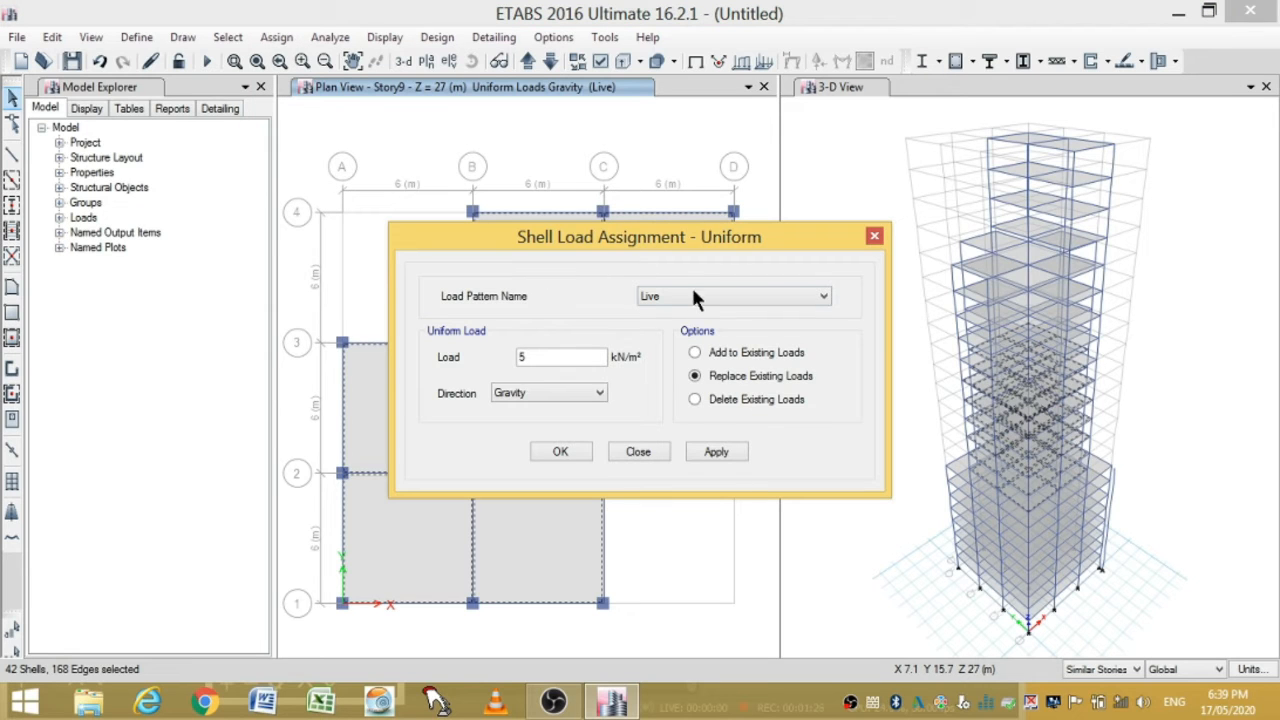
{"action": "double_click", "coordinate": [520, 357]}
{"action": "type", "text": "4.5"}
{"action": "left_click", "coordinate": [705, 449]}
{"action": "left_click", "coordinate": [565, 452]}
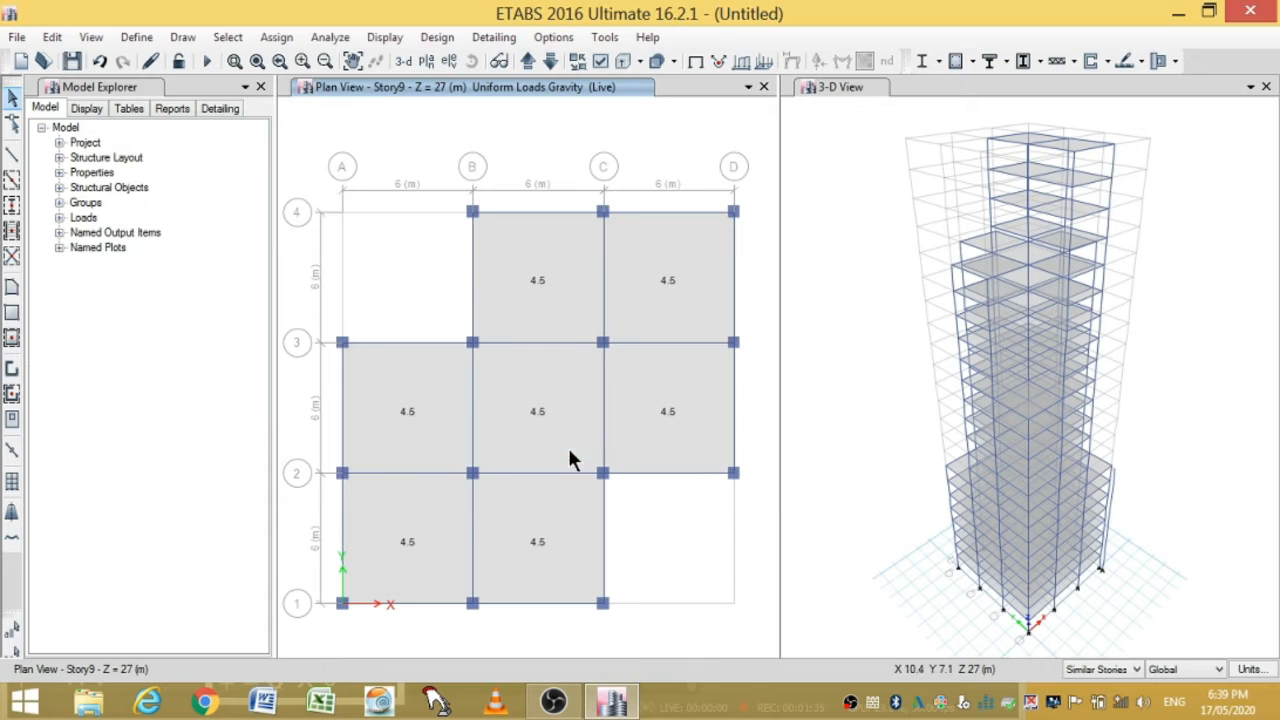
- Go up to the Story15 plan and select the five floor slabs of its cross-shaped layout
{"action": "left_click", "coordinate": [527, 61]}
{"action": "left_click", "coordinate": [527, 61]}
{"action": "left_click", "coordinate": [527, 61]}
{"action": "left_click", "coordinate": [527, 61]}
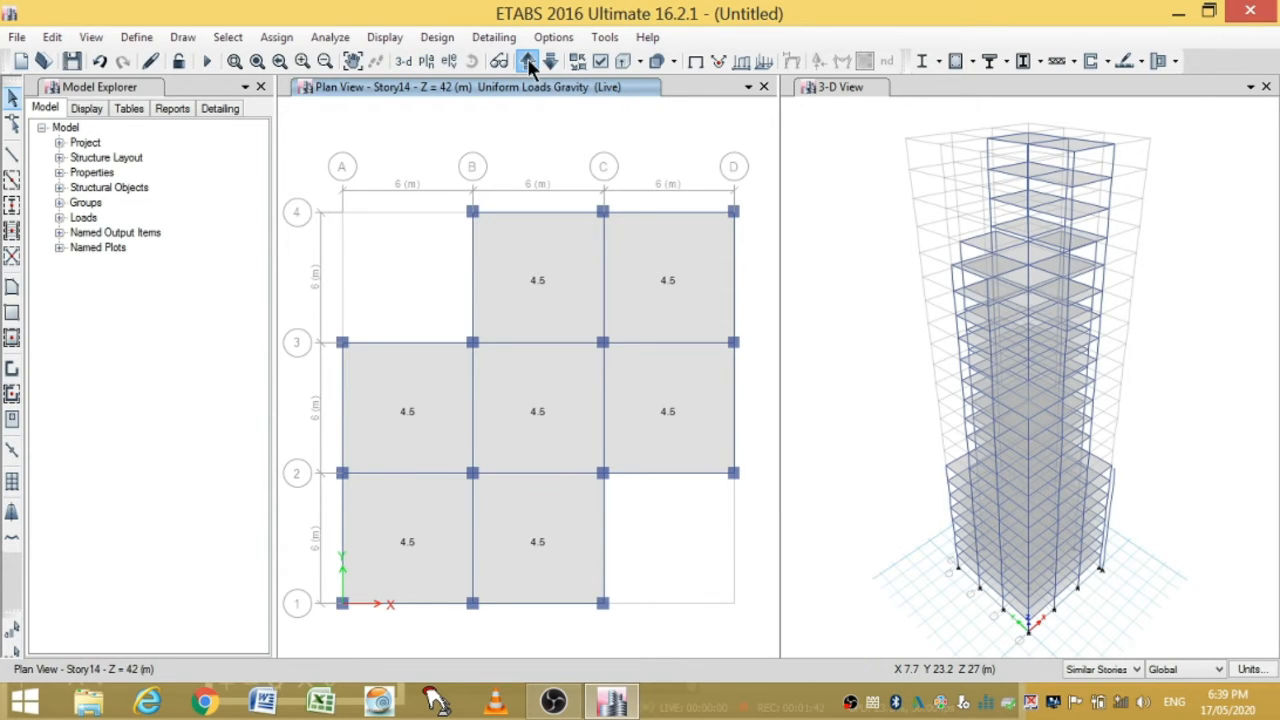
{"action": "left_click", "coordinate": [527, 61]}
{"action": "left_click", "coordinate": [530, 271]}
{"action": "left_click", "coordinate": [432, 411]}
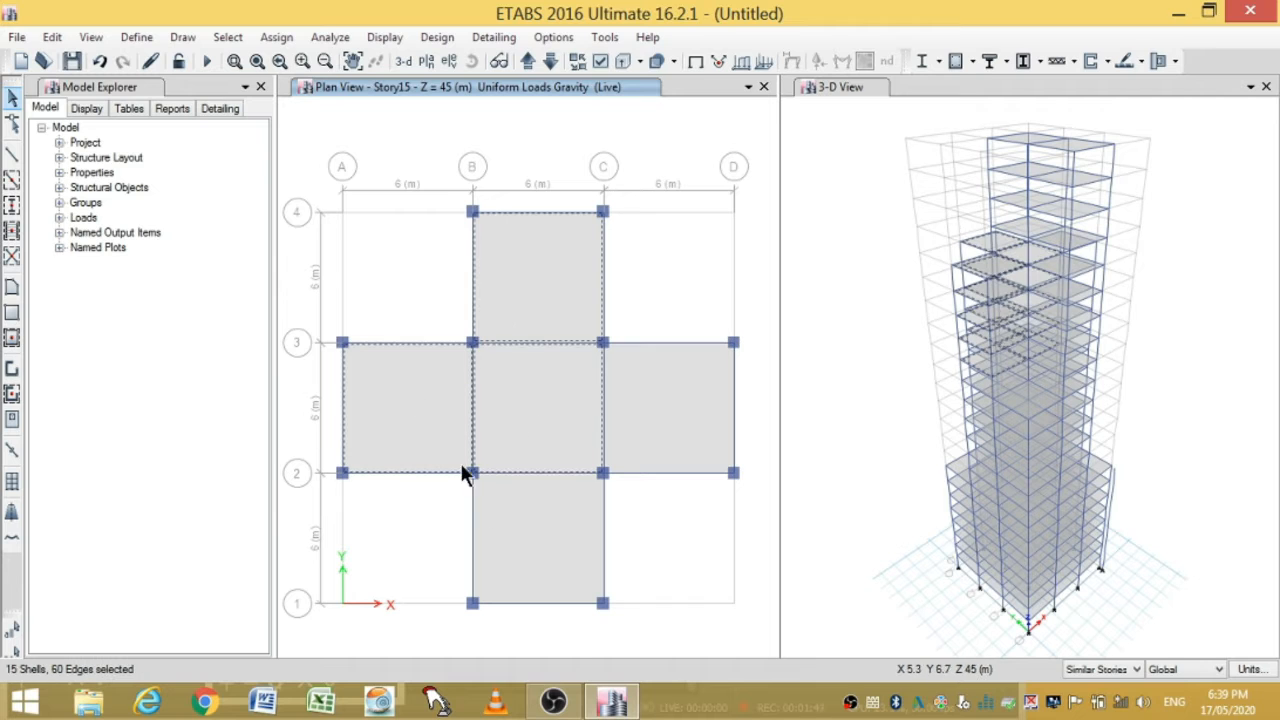
{"action": "left_click", "coordinate": [525, 525]}
{"action": "left_click", "coordinate": [696, 420]}
{"action": "left_click", "coordinate": [545, 400]}
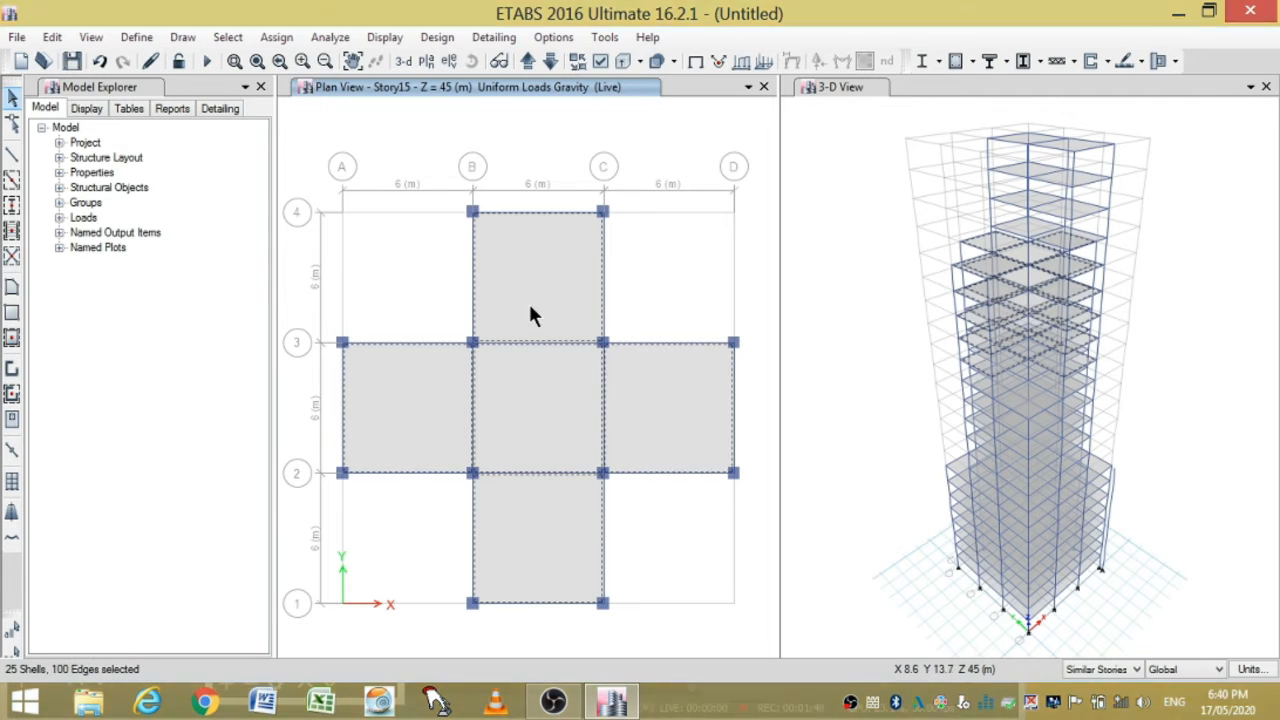
- Assign a uniform Live load of 4 kN/m² in the gravity direction to the selected Story15 slabs and their similar stories
{"action": "left_click", "coordinate": [284, 39]}
{"action": "mouse_move", "coordinate": [366, 236]}
{"action": "left_click", "coordinate": [557, 260]}
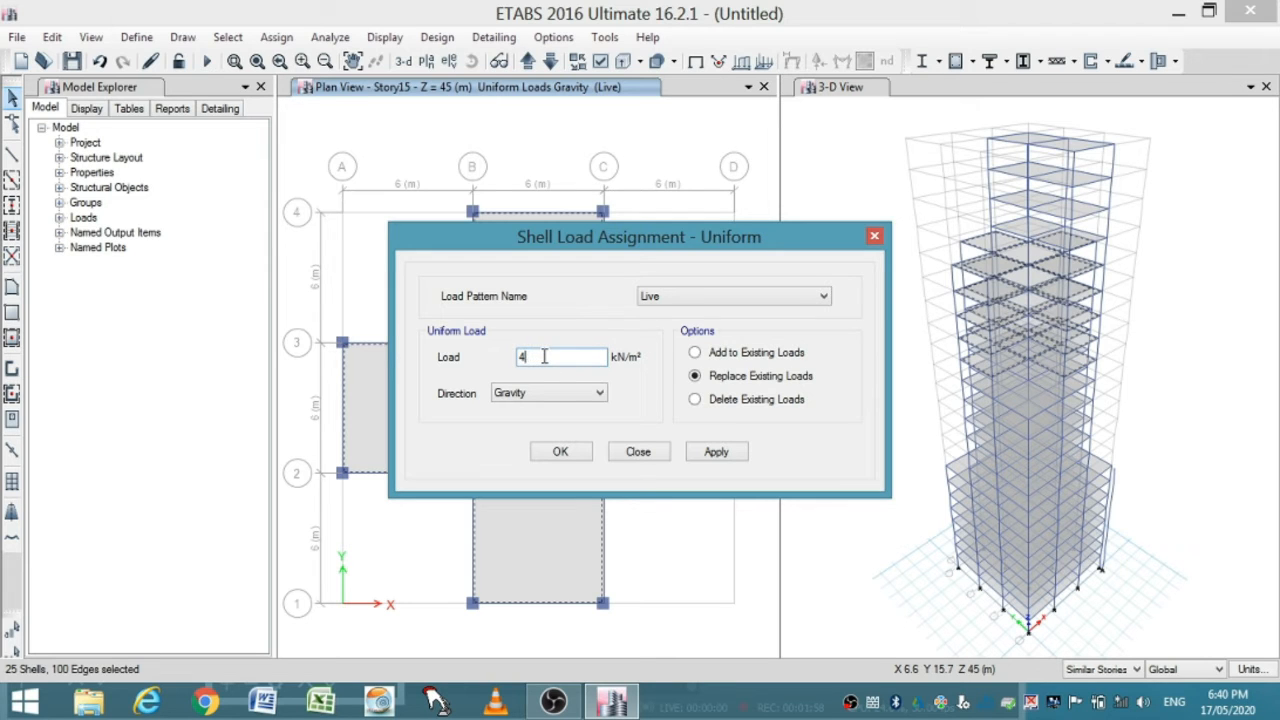
{"action": "type", "text": "4"}
{"action": "left_click", "coordinate": [562, 451]}
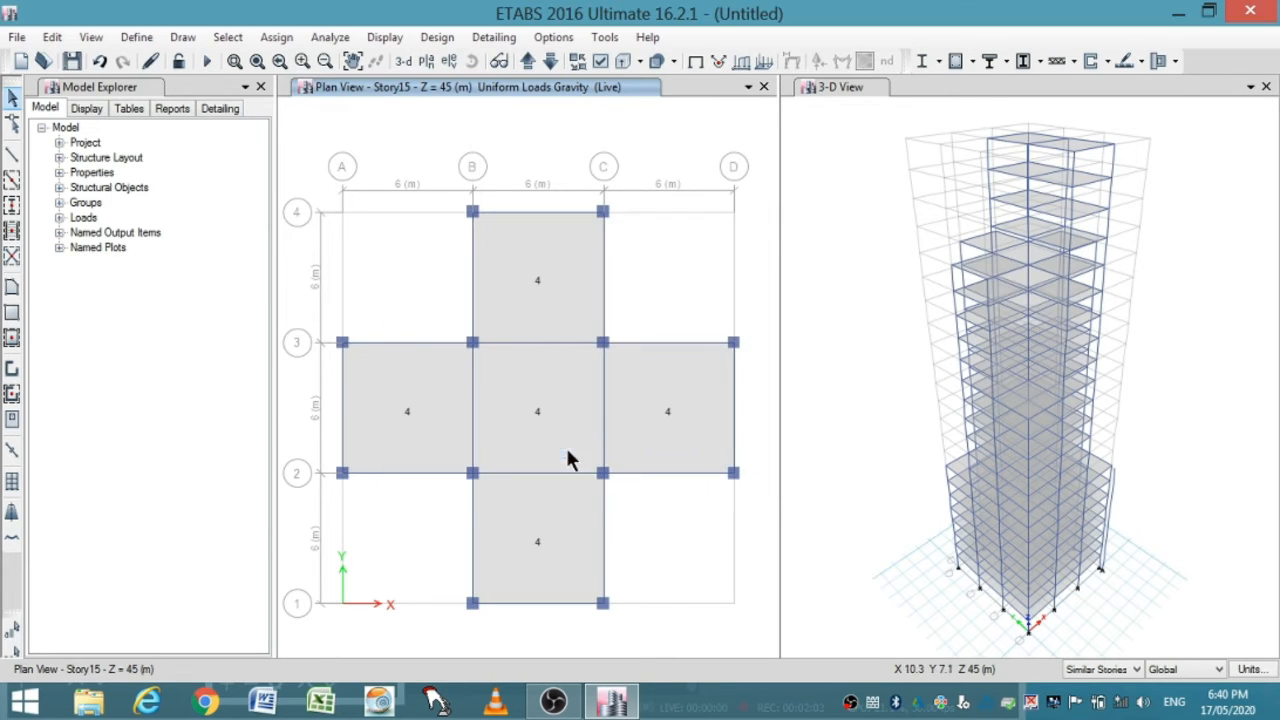
- Go up to the Story20 plan and select its two floor slabs between grids B-C and 1-3
{"action": "left_click", "coordinate": [528, 62]}
{"action": "left_click", "coordinate": [528, 62]}
{"action": "left_click", "coordinate": [528, 62]}
{"action": "left_click", "coordinate": [528, 62]}
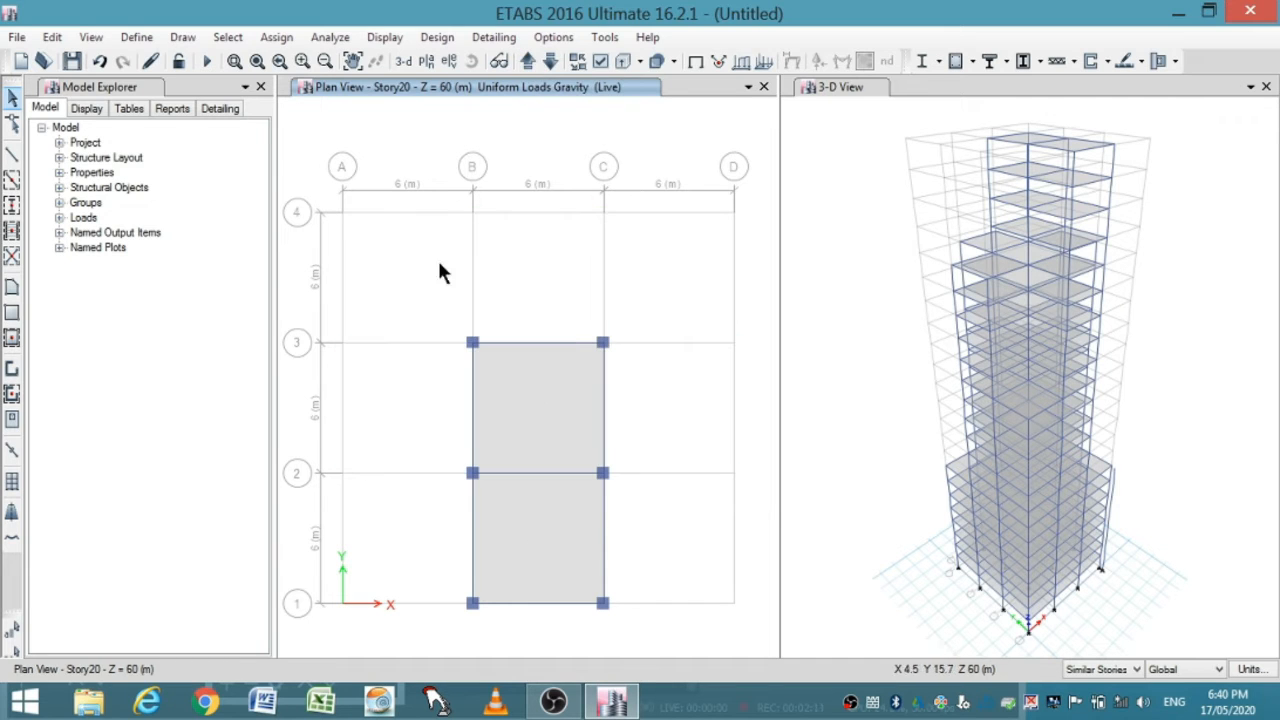
{"action": "left_click", "coordinate": [512, 405]}
{"action": "left_click", "coordinate": [523, 531]}
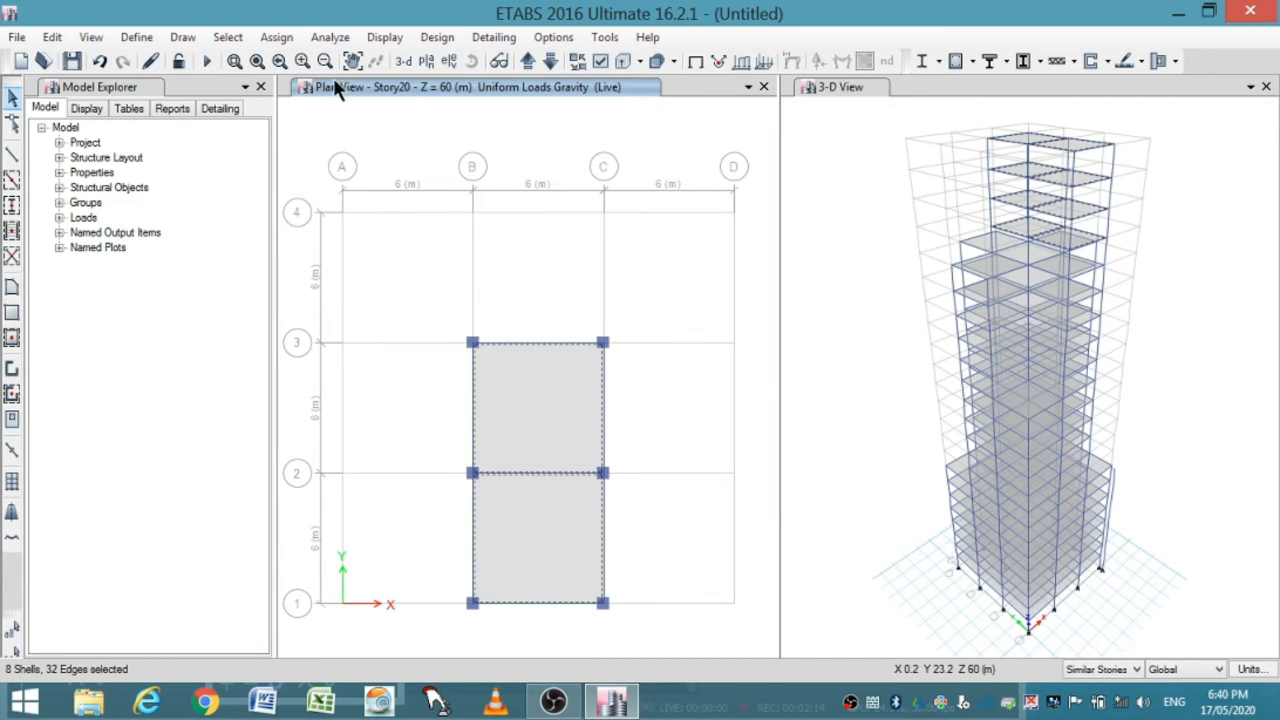
- Assign a uniform Live load of 3.5 kN/m² in the gravity direction to the selected Story20 slabs and their similar stories
{"action": "left_click", "coordinate": [276, 37]}
{"action": "mouse_move", "coordinate": [335, 235]}
{"action": "left_click", "coordinate": [478, 258]}
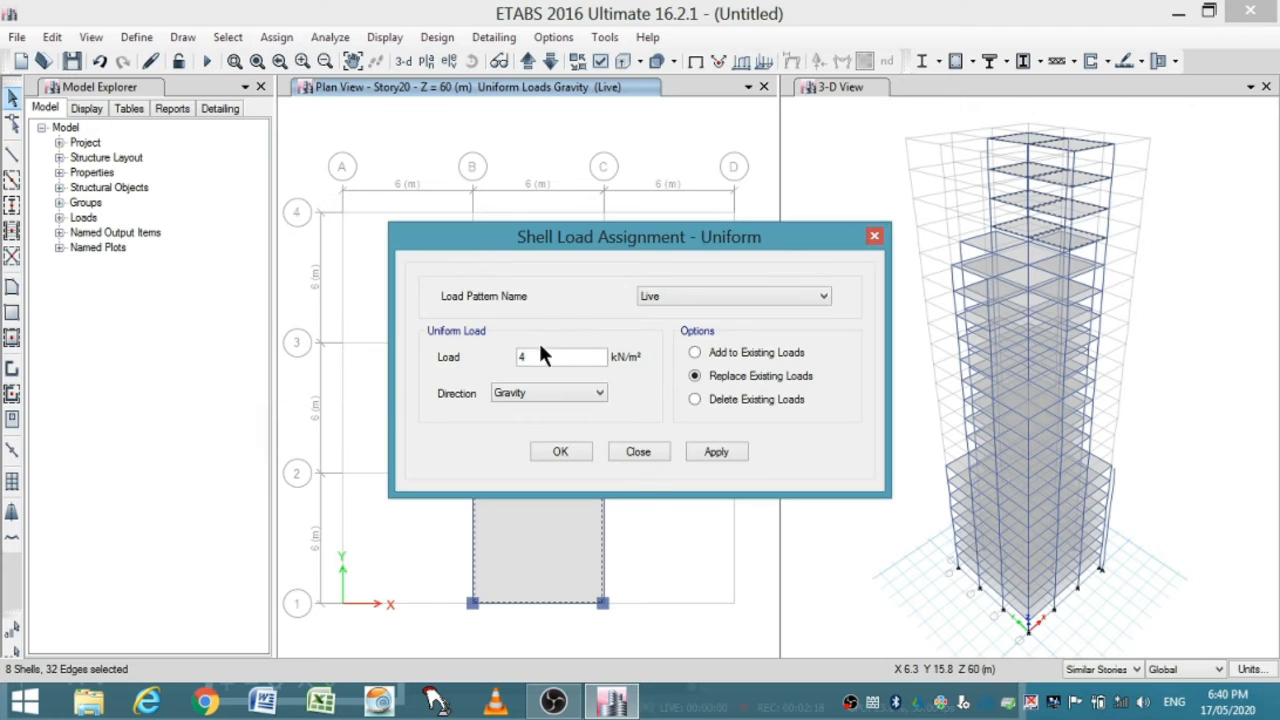
{"action": "type", "text": "3.5"}
{"action": "left_click", "coordinate": [705, 452]}
{"action": "left_click", "coordinate": [556, 452]}
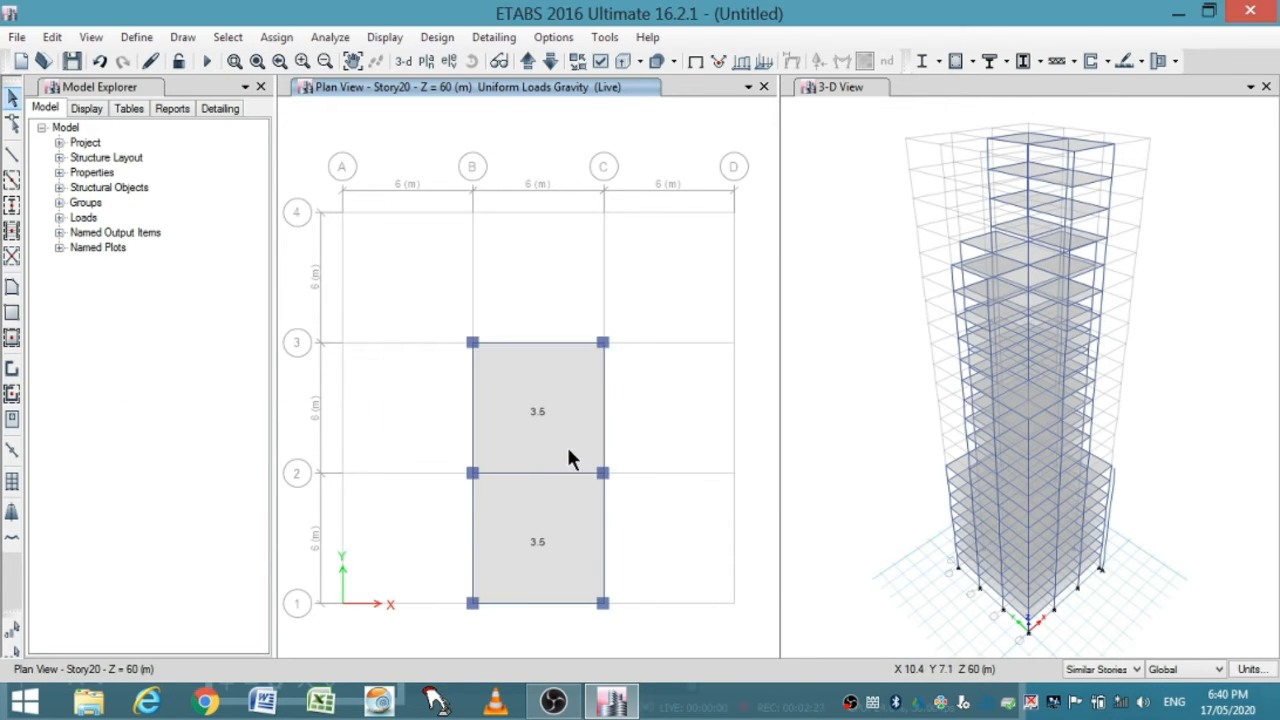
- Return to the Story1 plan and select all the perimeter beams along grids 1, 4, A and D
{"action": "left_click", "coordinate": [534, 60]}
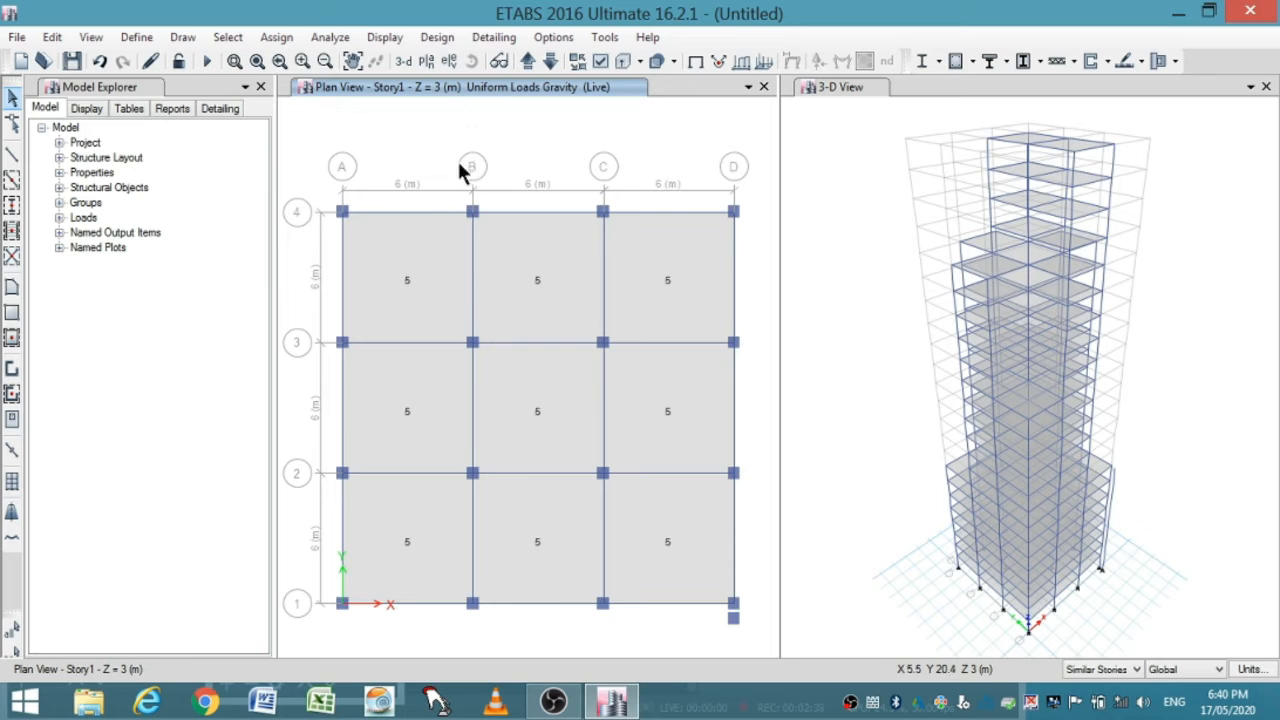
{"action": "left_click", "coordinate": [421, 212]}
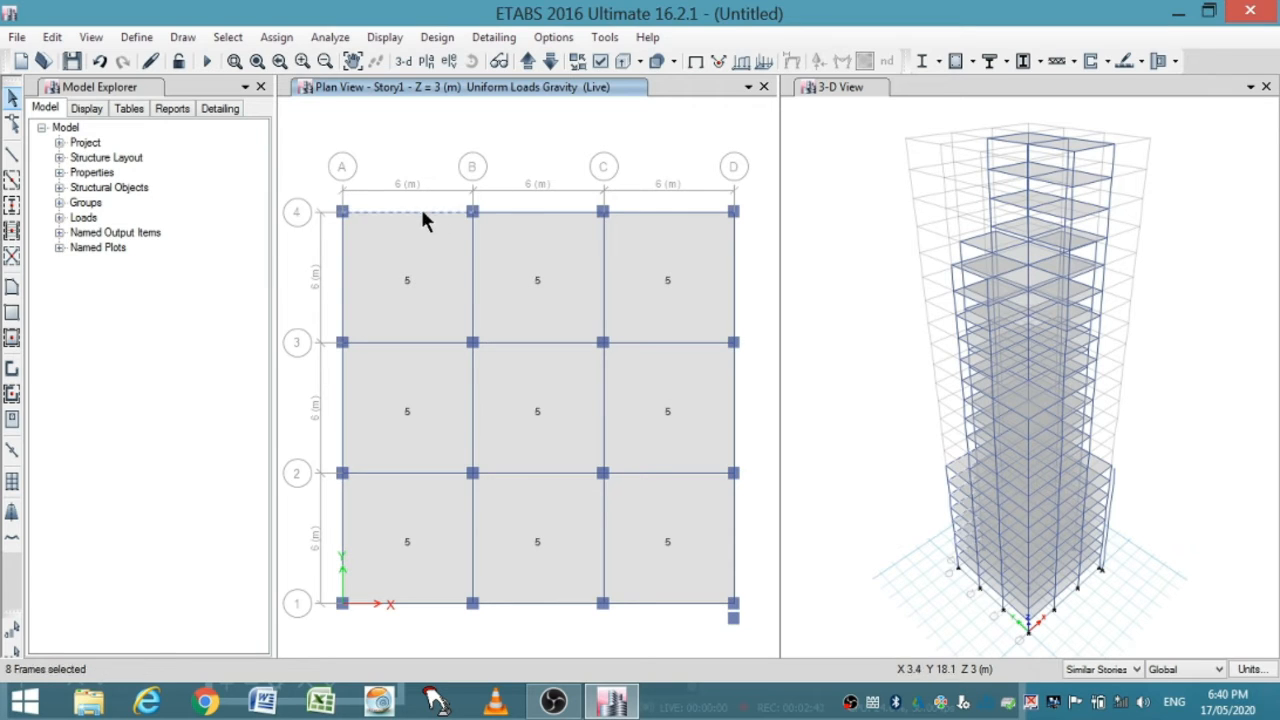
{"action": "left_click", "coordinate": [545, 212]}
{"action": "left_click", "coordinate": [663, 226]}
{"action": "left_click", "coordinate": [736, 274]}
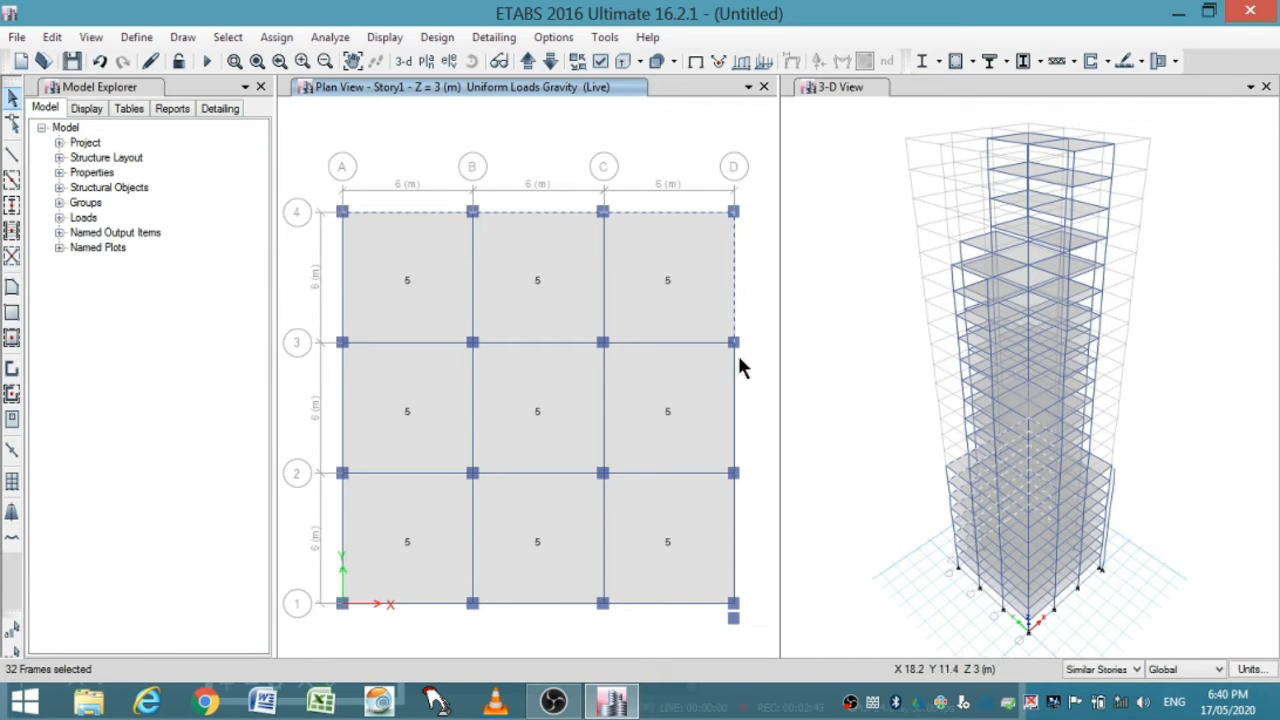
{"action": "left_click", "coordinate": [735, 390]}
{"action": "left_click", "coordinate": [731, 523]}
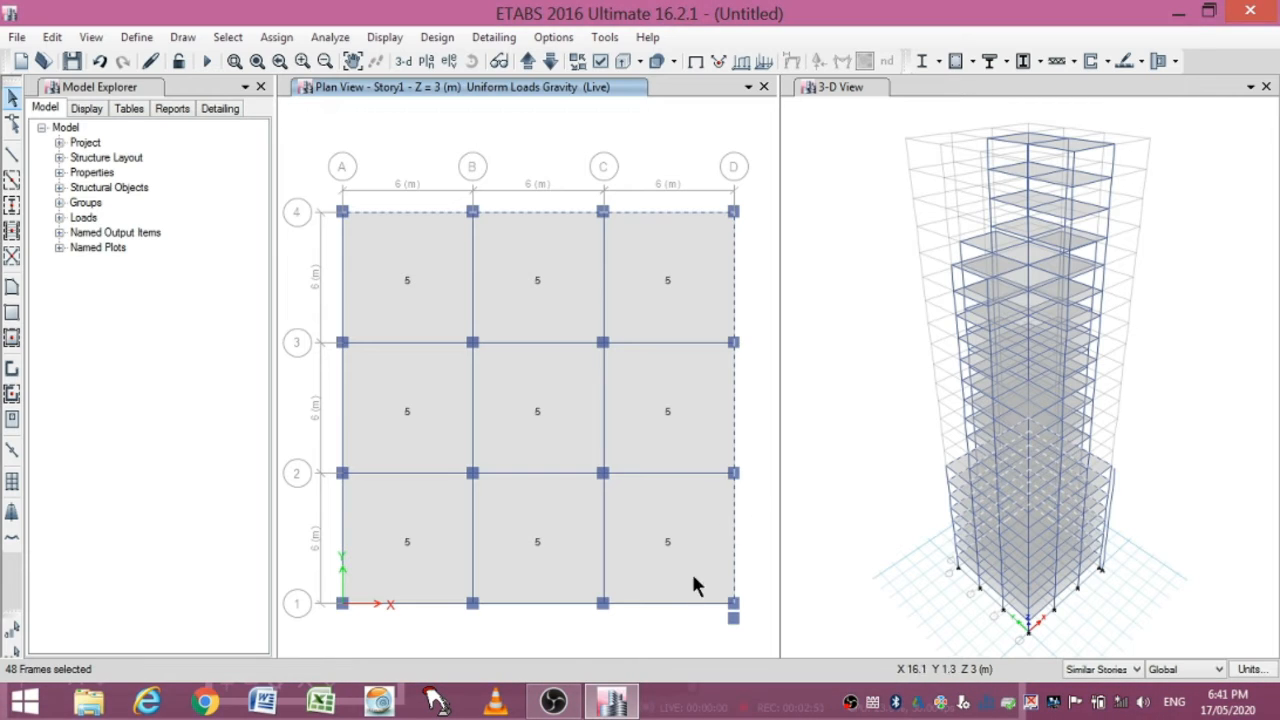
{"action": "left_click", "coordinate": [663, 600]}
{"action": "left_click", "coordinate": [550, 603]}
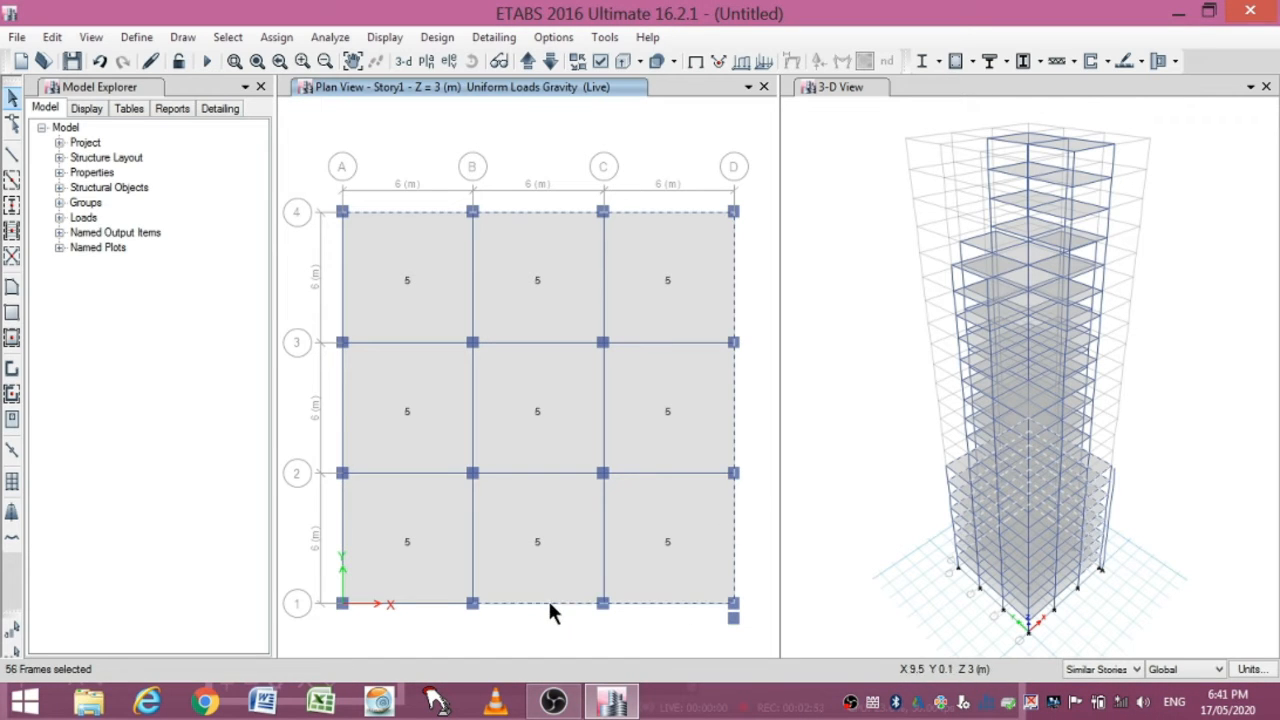
{"action": "left_click", "coordinate": [343, 530]}
{"action": "left_click", "coordinate": [341, 412]}
{"action": "left_click", "coordinate": [340, 295]}
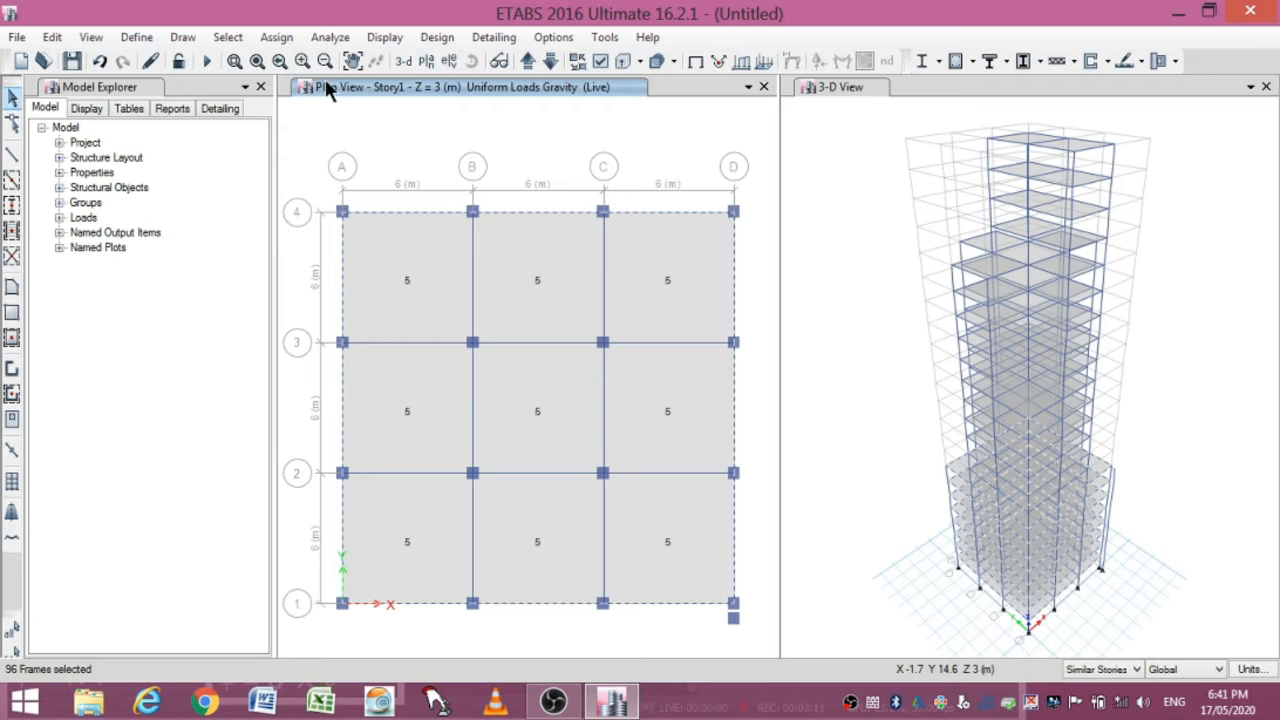
- Assign a uniform distributed Dead load of 0.2 kN/m in the gravity direction to the selected perimeter beams
{"action": "left_click", "coordinate": [276, 37]}
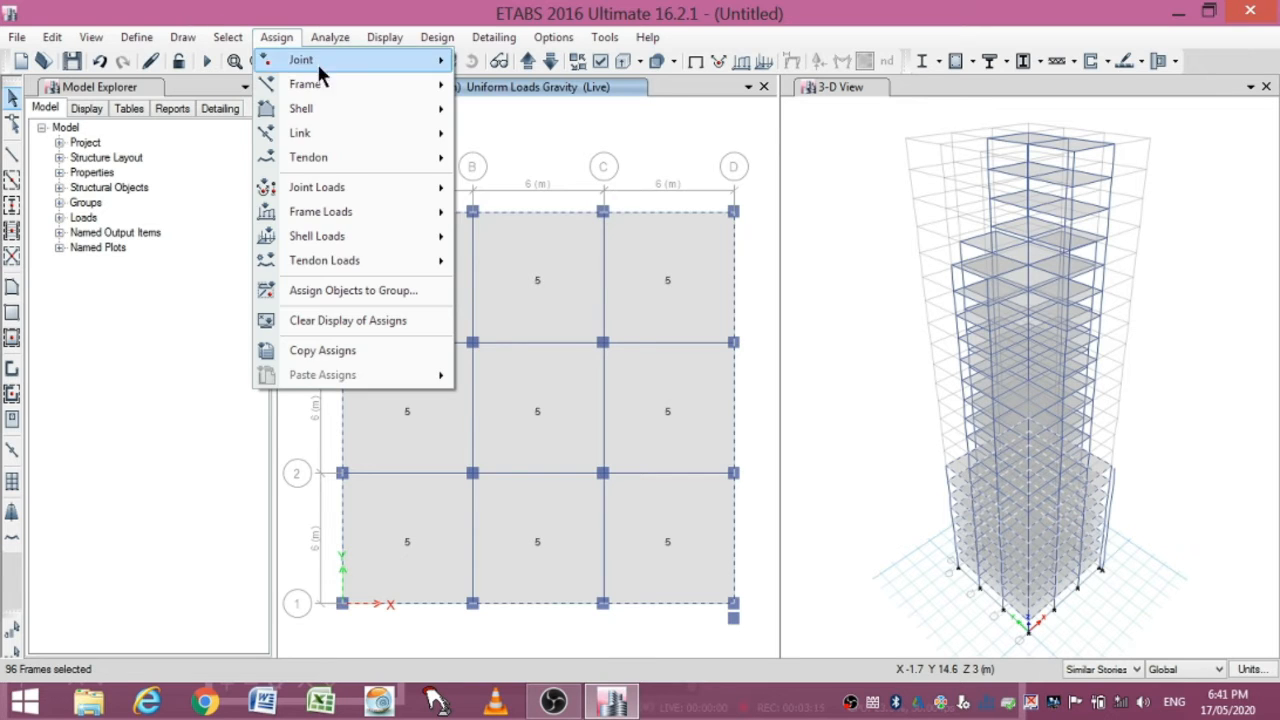
{"action": "mouse_move", "coordinate": [329, 214]}
{"action": "left_click", "coordinate": [506, 238]}
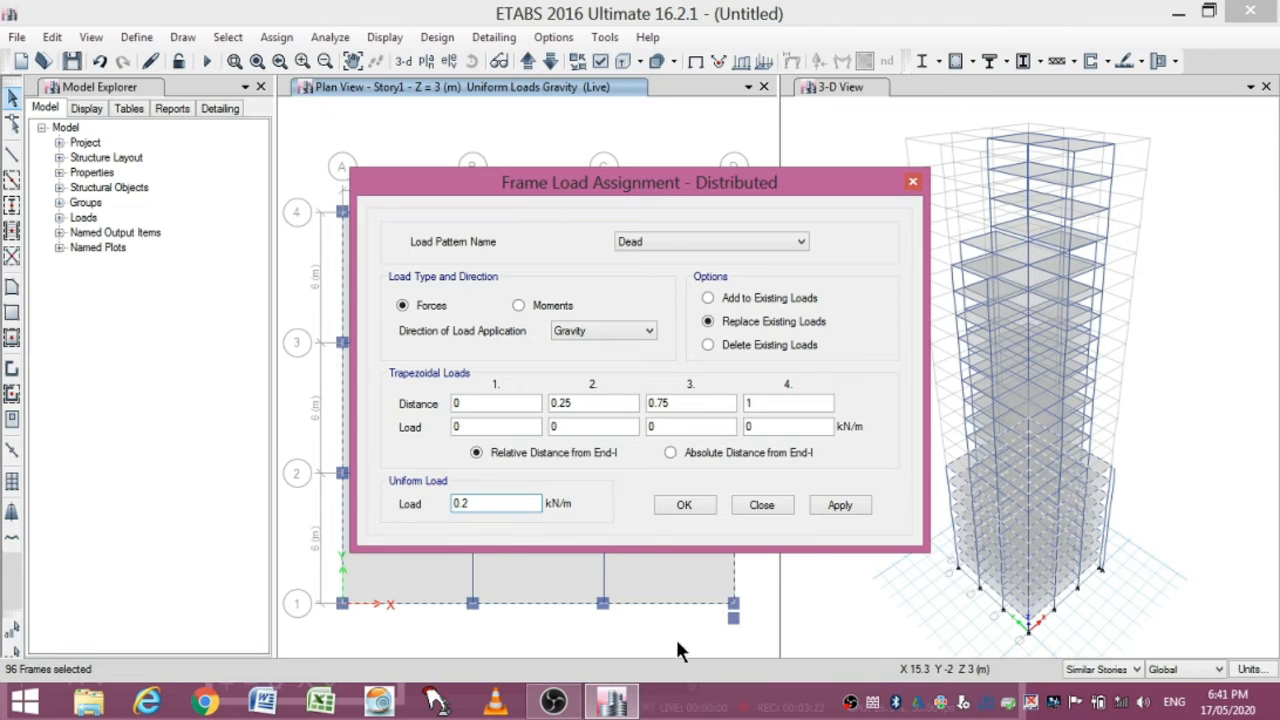
{"action": "left_click", "coordinate": [824, 499]}
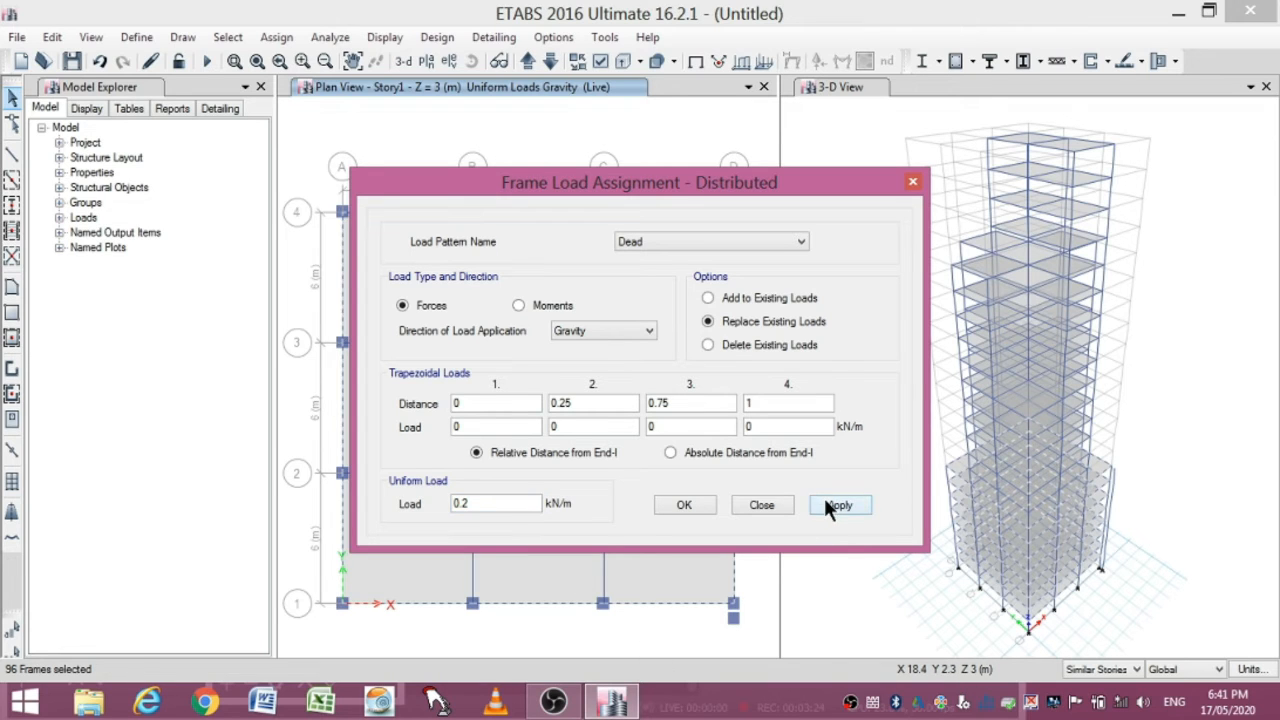
{"action": "left_click", "coordinate": [680, 505]}
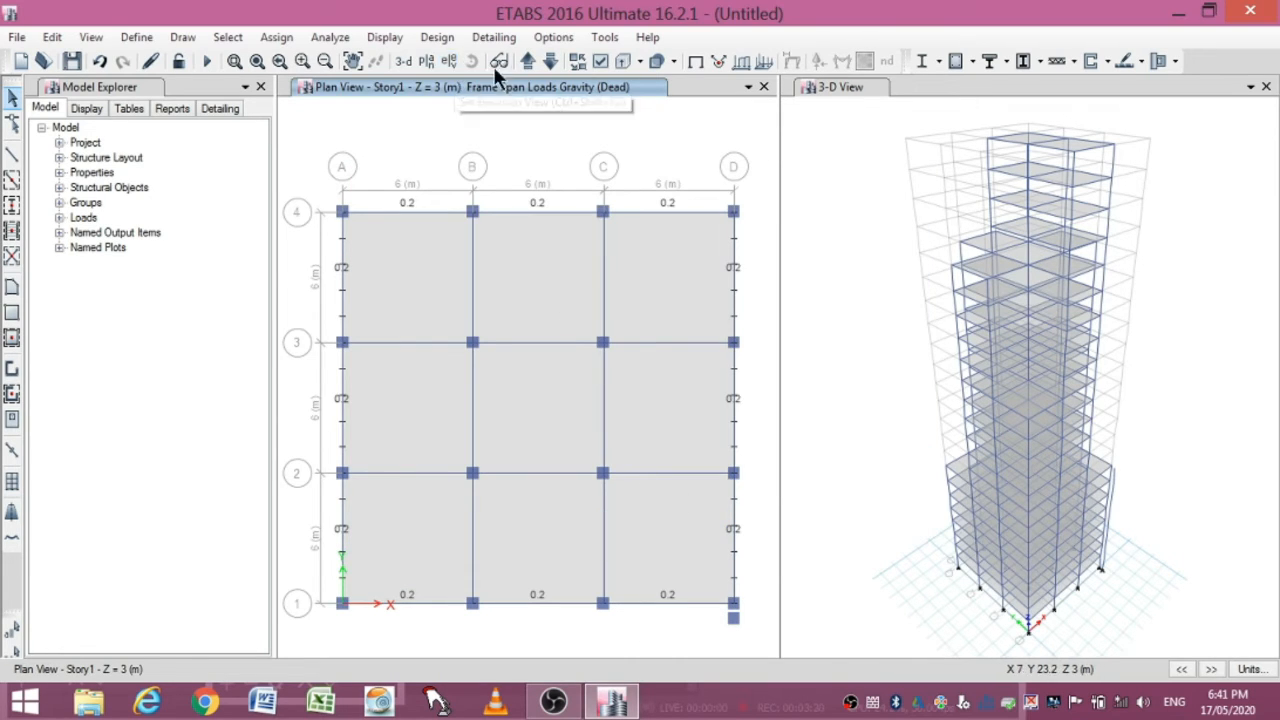
- Go up to the Story10 plan and select all the perimeter beams around its stepped outline, including those bordering the two cut-out corners
{"action": "left_click", "coordinate": [524, 69]}
{"action": "left_click", "coordinate": [524, 69]}
{"action": "left_click", "coordinate": [524, 69]}
{"action": "left_click", "coordinate": [524, 69]}
{"action": "left_click", "coordinate": [525, 64]}
{"action": "left_click", "coordinate": [525, 64]}
{"action": "left_click", "coordinate": [525, 64]}
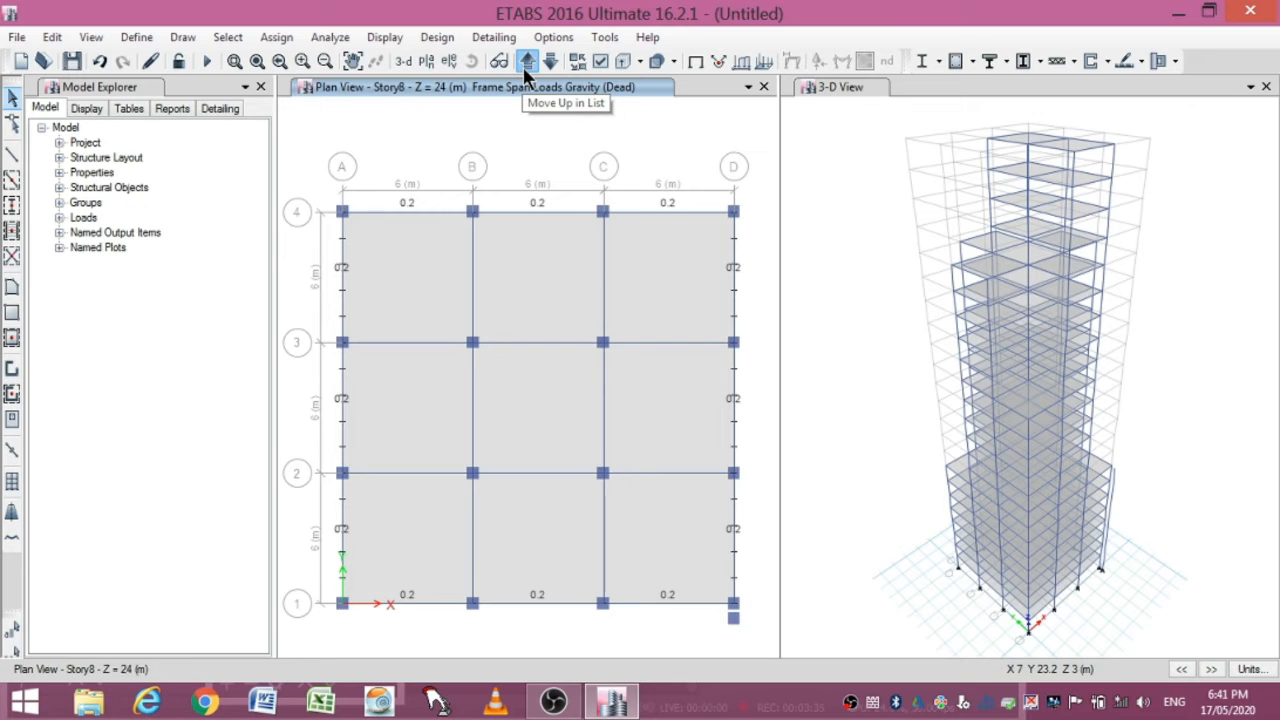
{"action": "left_click", "coordinate": [525, 64]}
{"action": "left_click", "coordinate": [525, 64]}
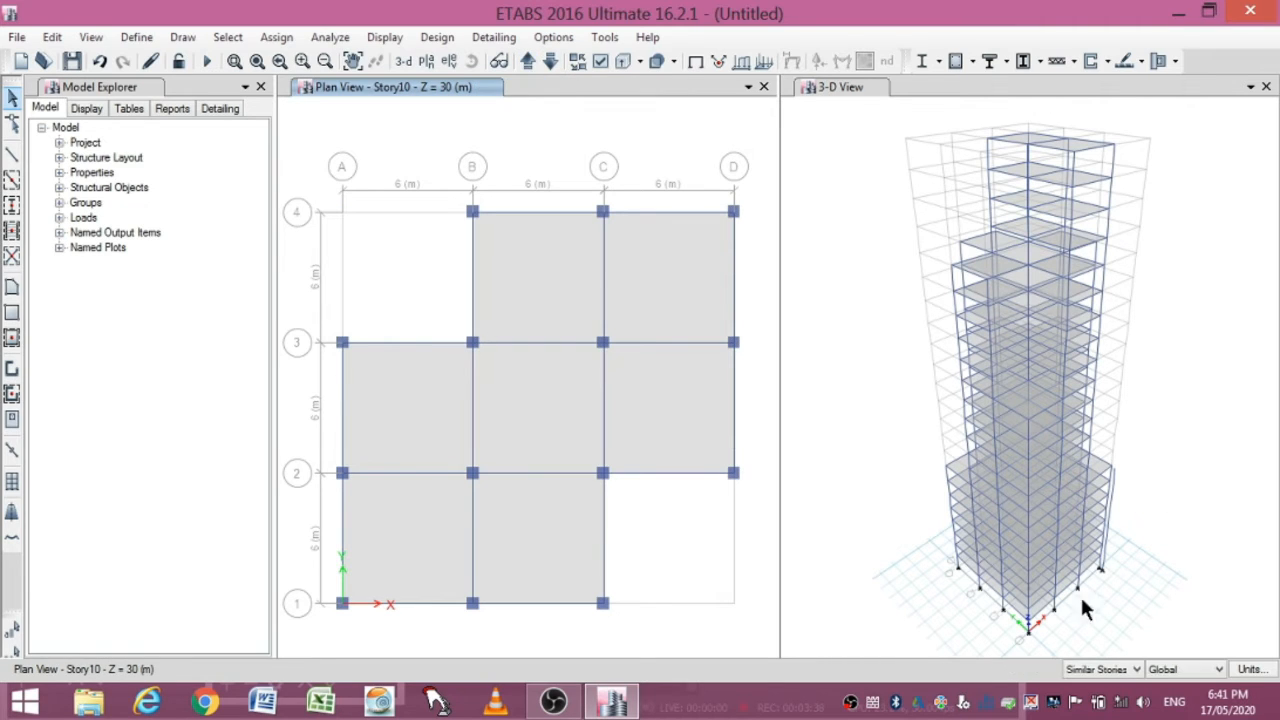
{"action": "left_click", "coordinate": [560, 211]}
{"action": "left_click", "coordinate": [668, 211]}
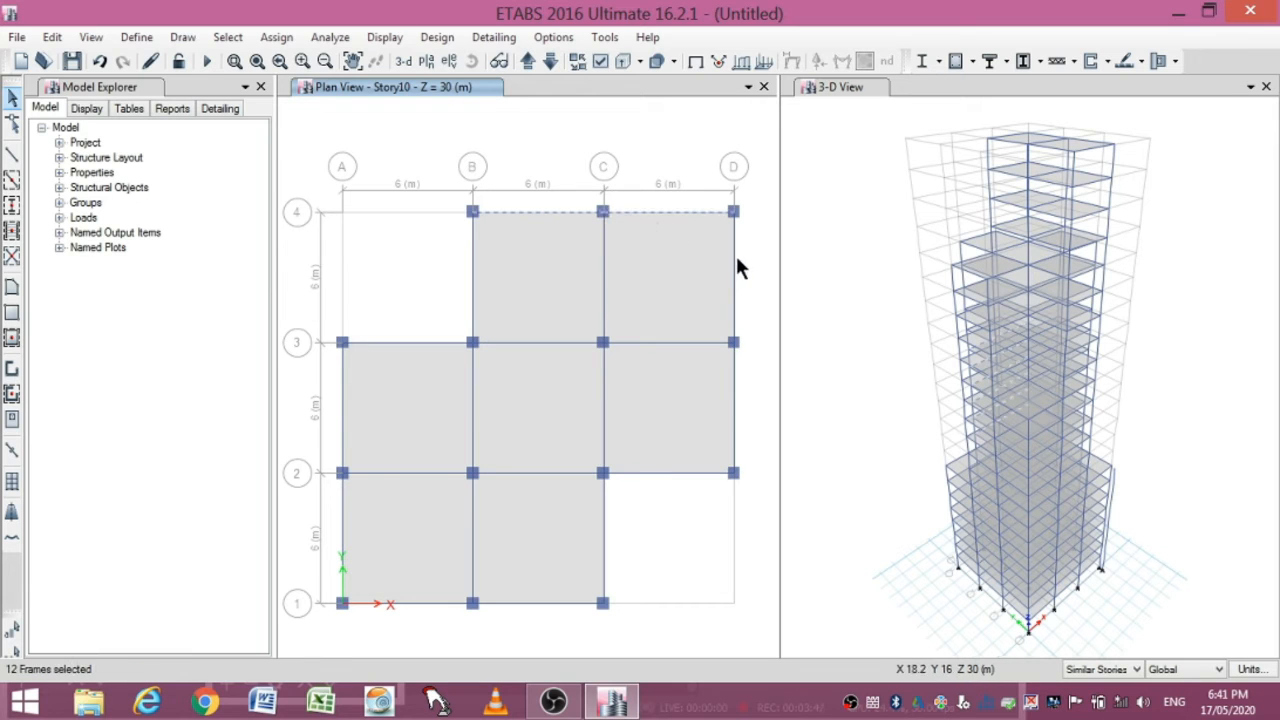
{"action": "left_click", "coordinate": [735, 290]}
{"action": "left_click", "coordinate": [735, 400]}
{"action": "left_click", "coordinate": [668, 472]}
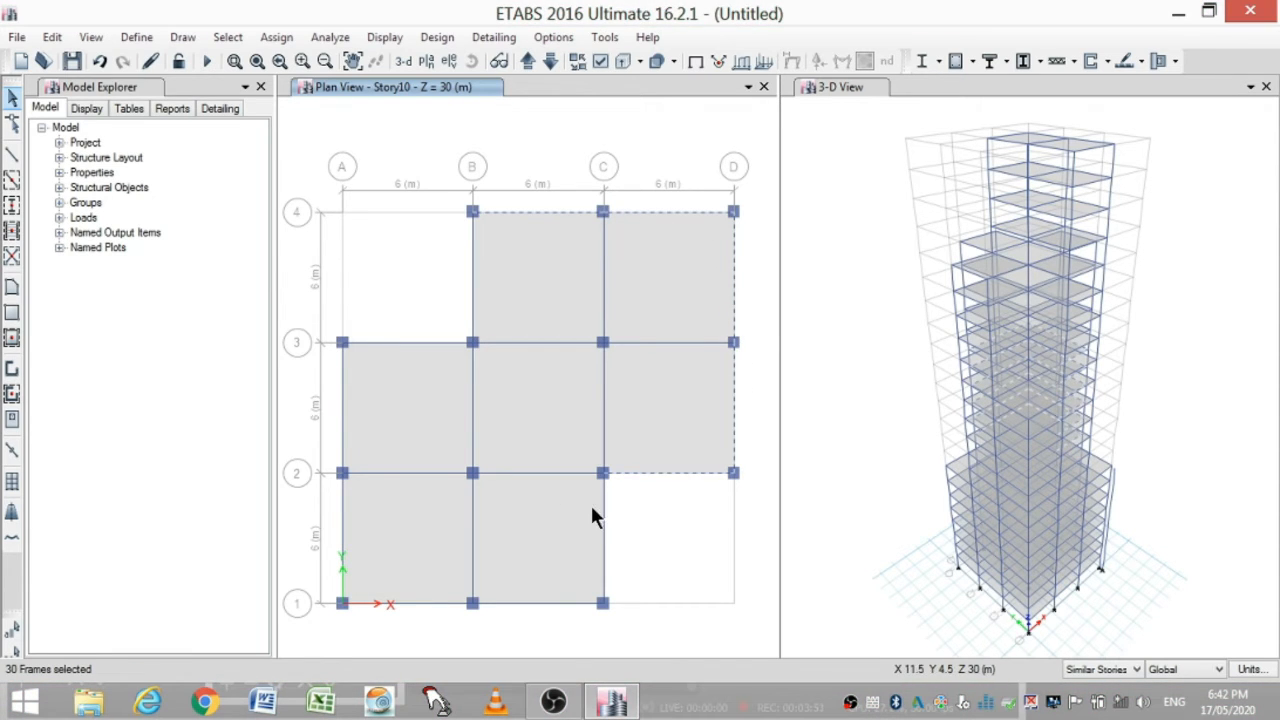
{"action": "left_click", "coordinate": [536, 601]}
{"action": "left_click", "coordinate": [439, 601]}
{"action": "left_click", "coordinate": [342, 512]}
{"action": "left_click", "coordinate": [341, 420]}
{"action": "left_click", "coordinate": [365, 341]}
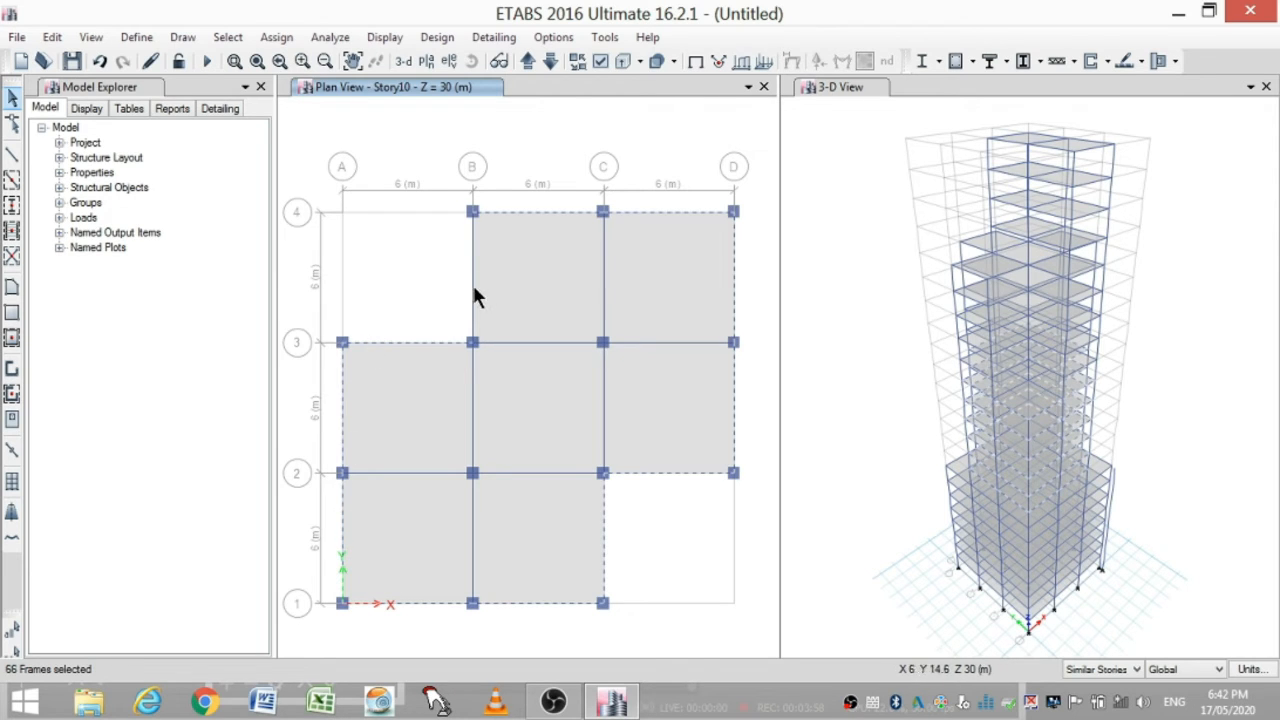
{"action": "left_click", "coordinate": [473, 290]}
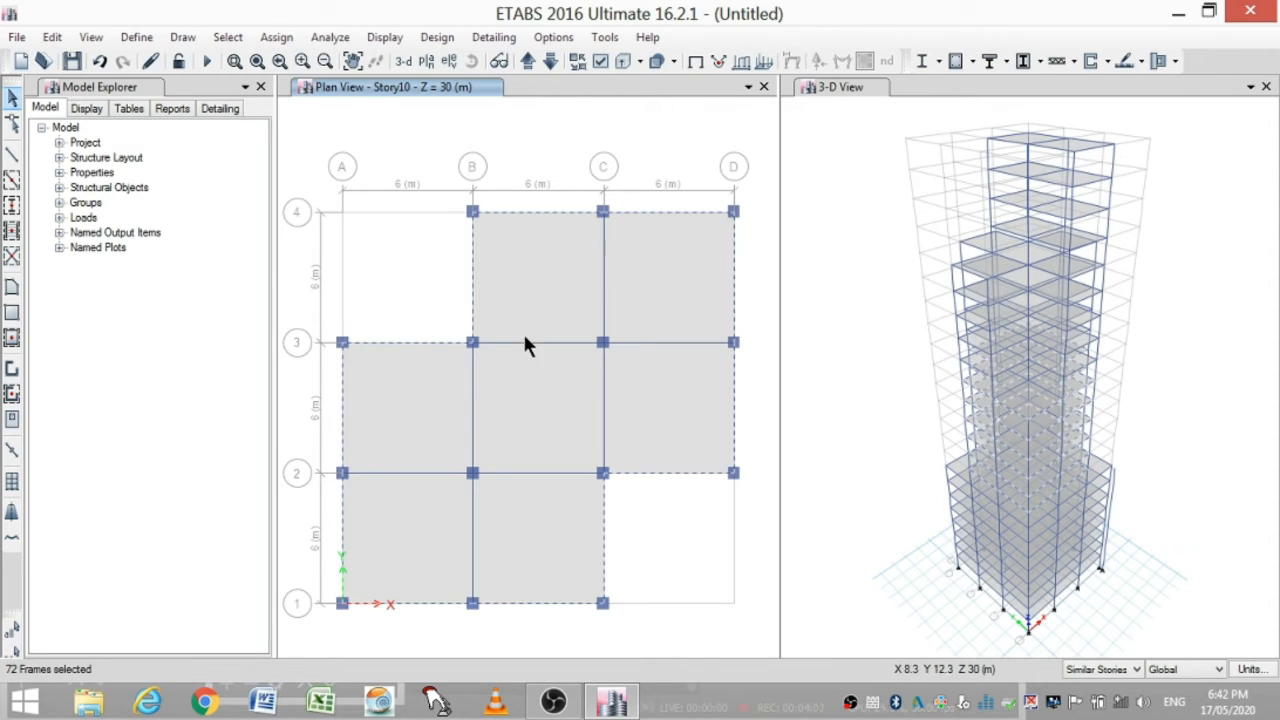
- Assign a uniform distributed Dead load of 0.2 kN/m in the gravity direction to the selected Story10 perimeter beams and their similar stories
{"action": "left_click", "coordinate": [276, 37]}
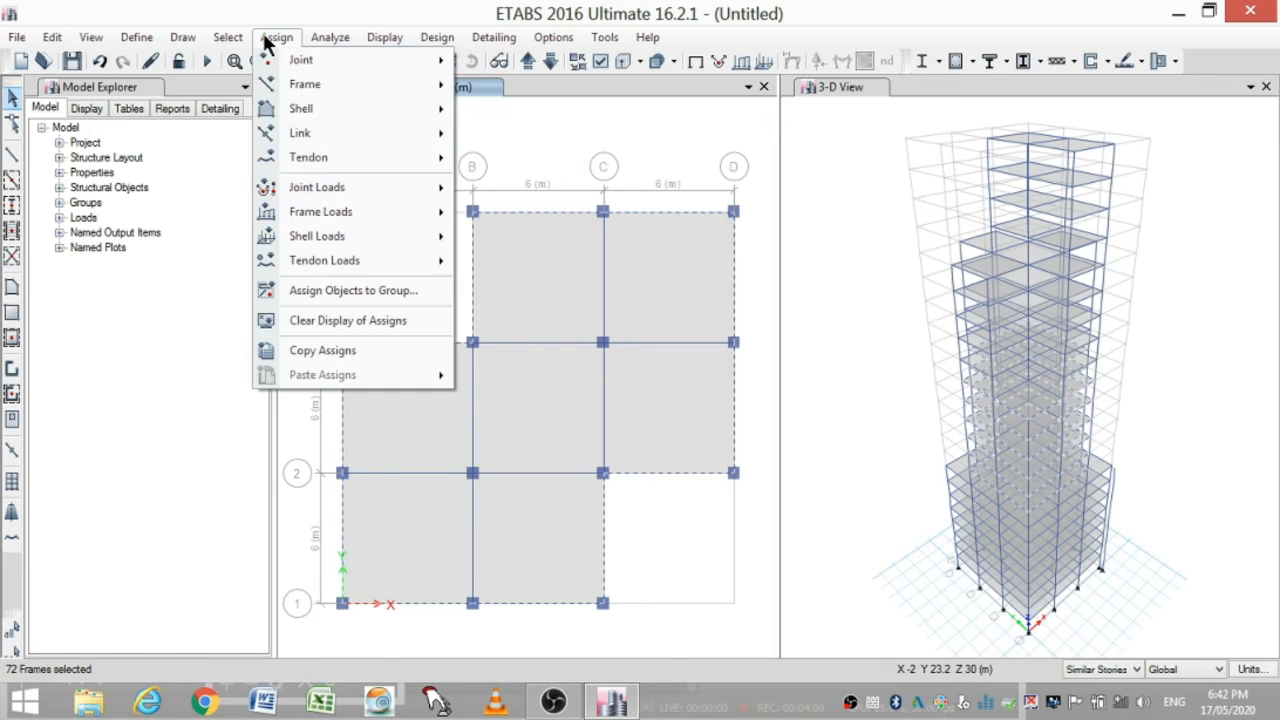
{"action": "mouse_move", "coordinate": [335, 215]}
{"action": "left_click", "coordinate": [520, 238]}
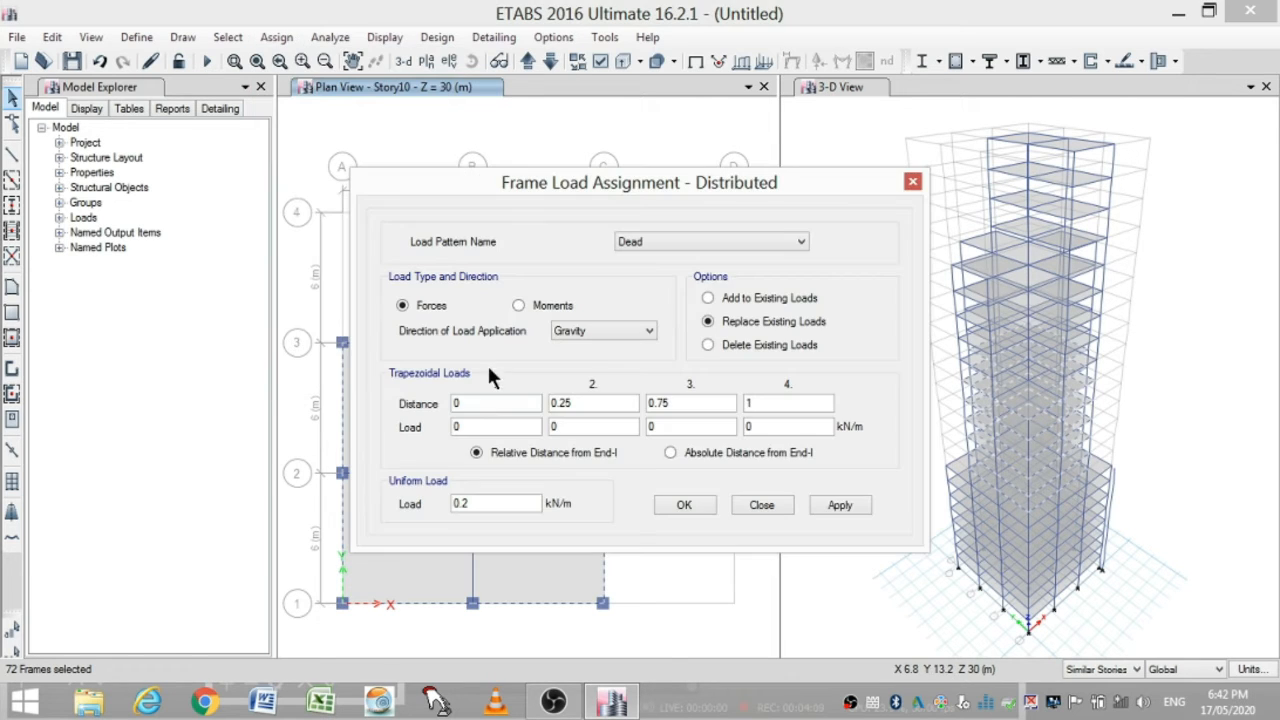
{"action": "left_click", "coordinate": [840, 505]}
{"action": "left_click", "coordinate": [690, 500]}
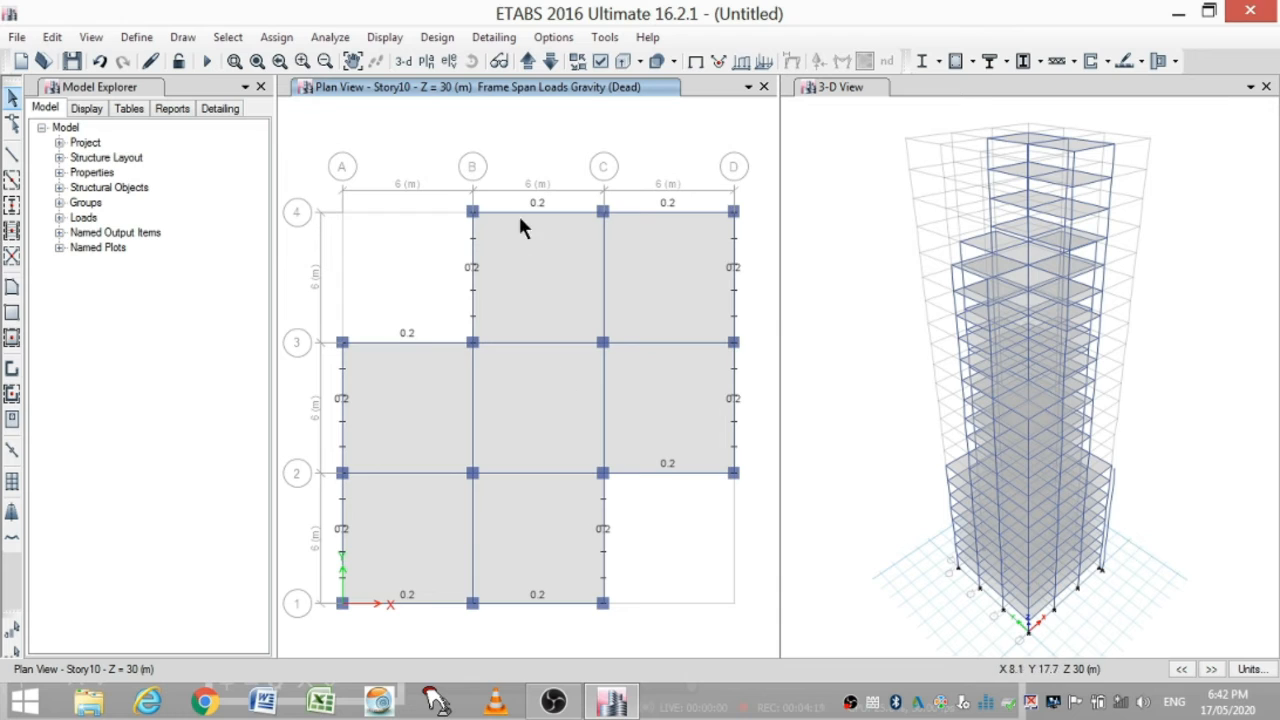
- Go up to the Story15 plan and select all the perimeter beams around its cross-shaped outline
{"action": "left_click", "coordinate": [528, 62]}
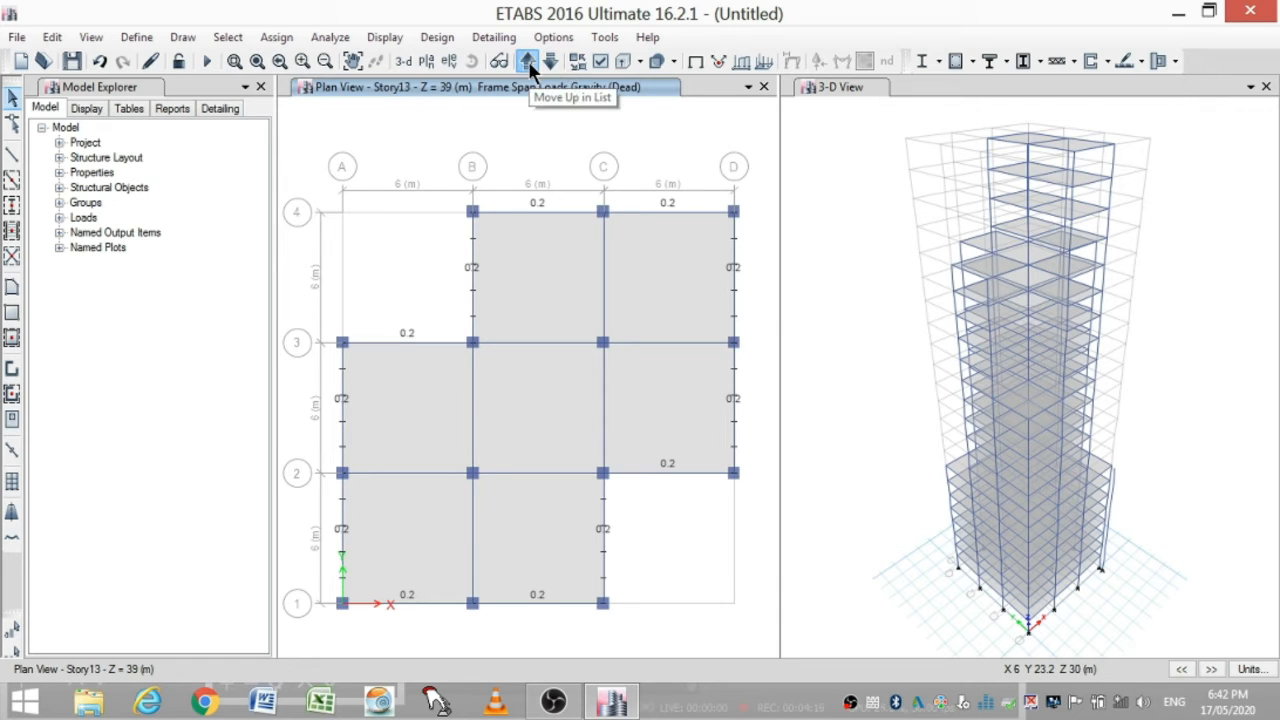
{"action": "left_click", "coordinate": [528, 62]}
{"action": "left_click", "coordinate": [528, 62]}
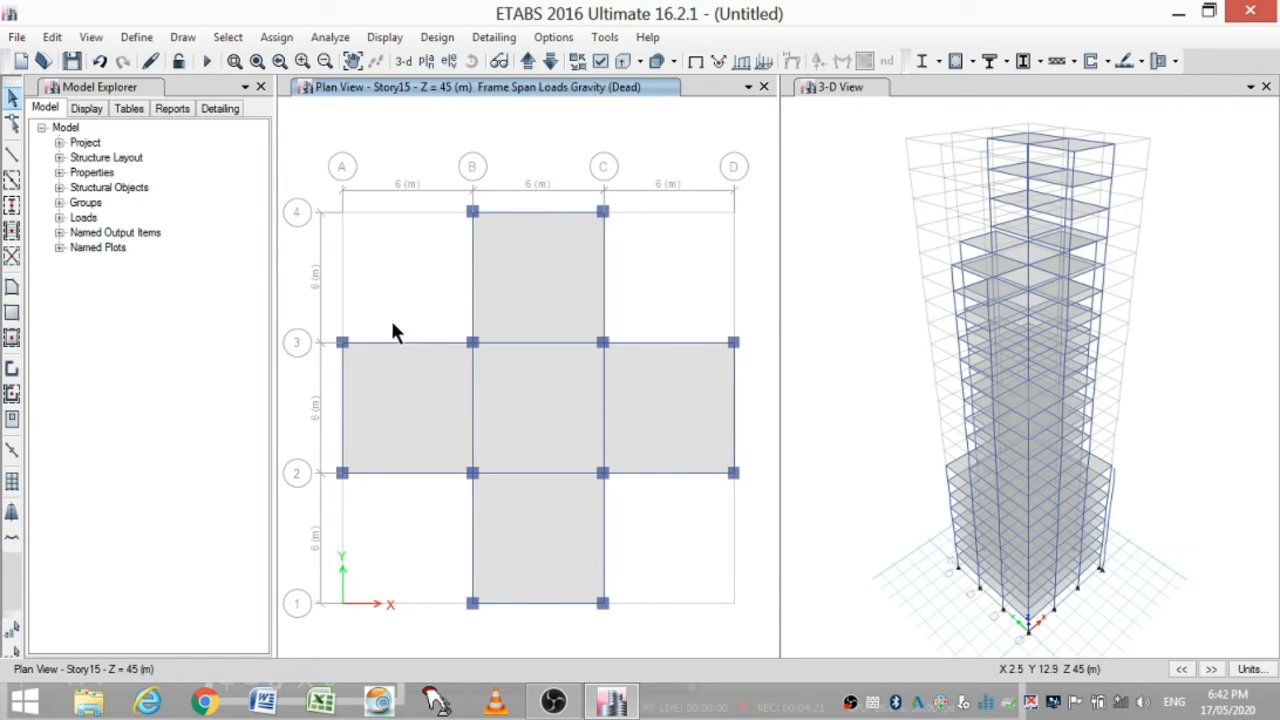
{"action": "left_click", "coordinate": [505, 211]}
{"action": "left_click", "coordinate": [602, 262]}
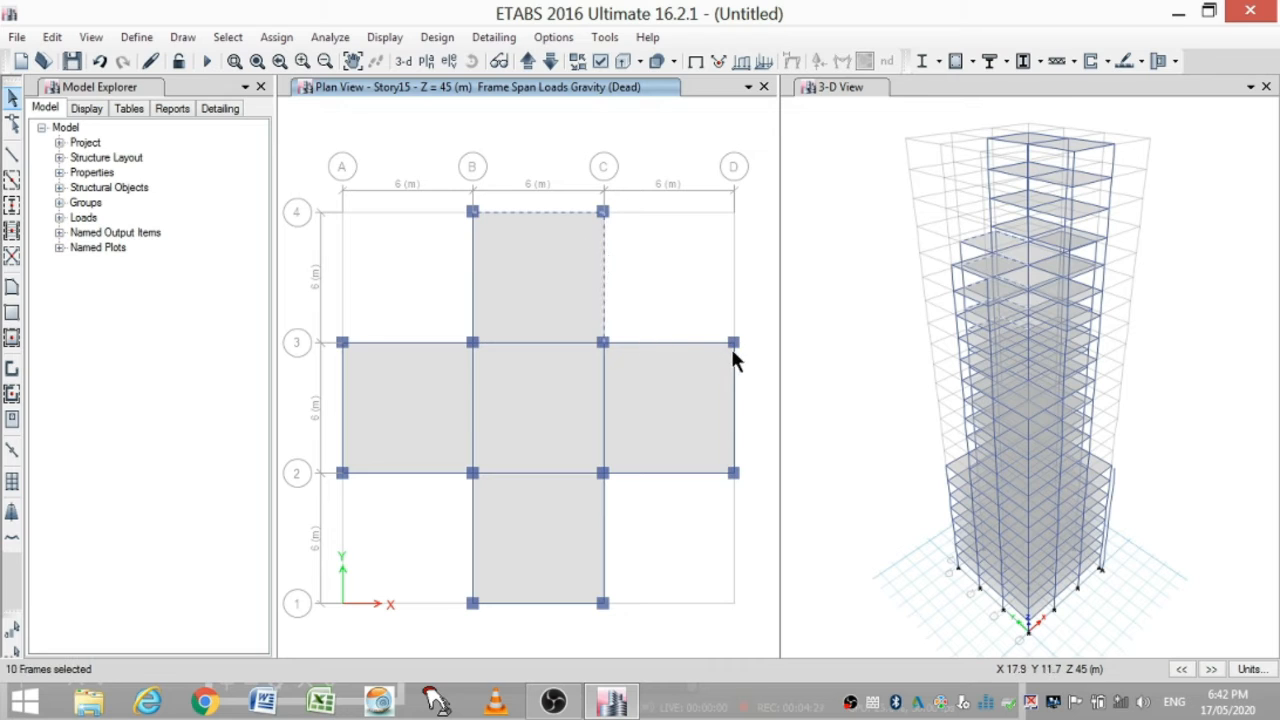
{"action": "left_click", "coordinate": [673, 472]}
{"action": "left_click", "coordinate": [604, 520]}
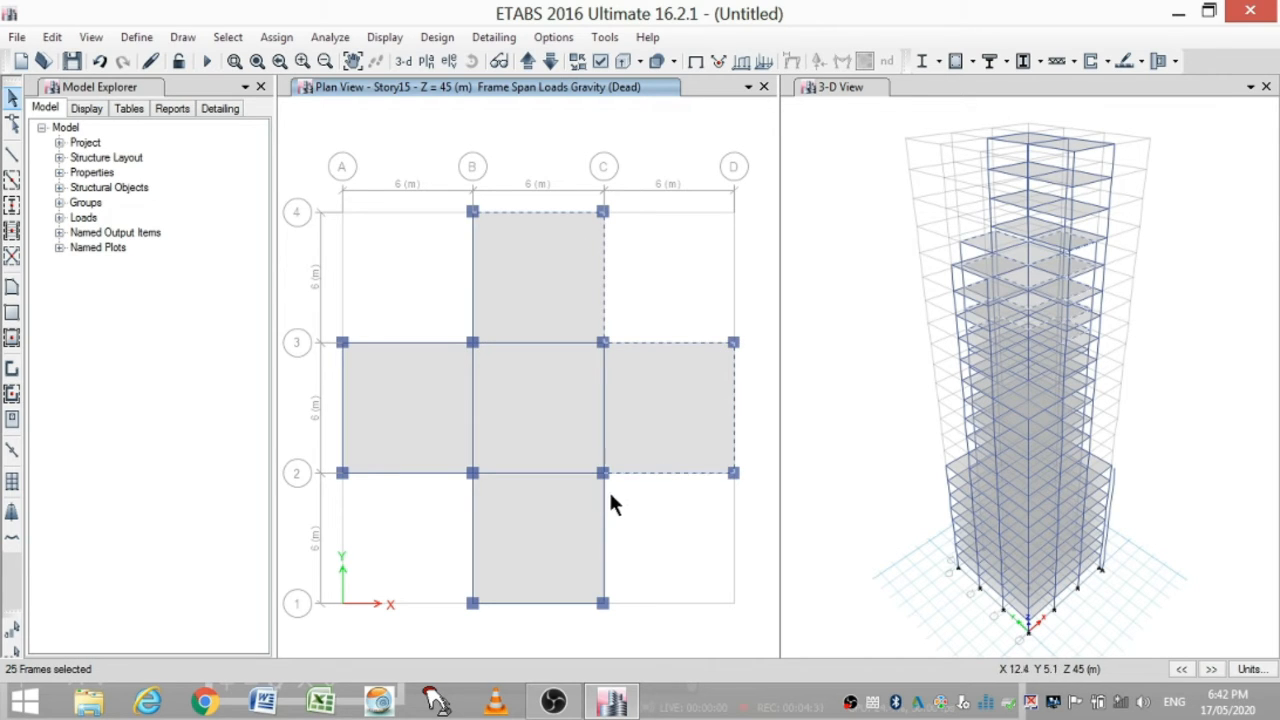
{"action": "left_click", "coordinate": [482, 603]}
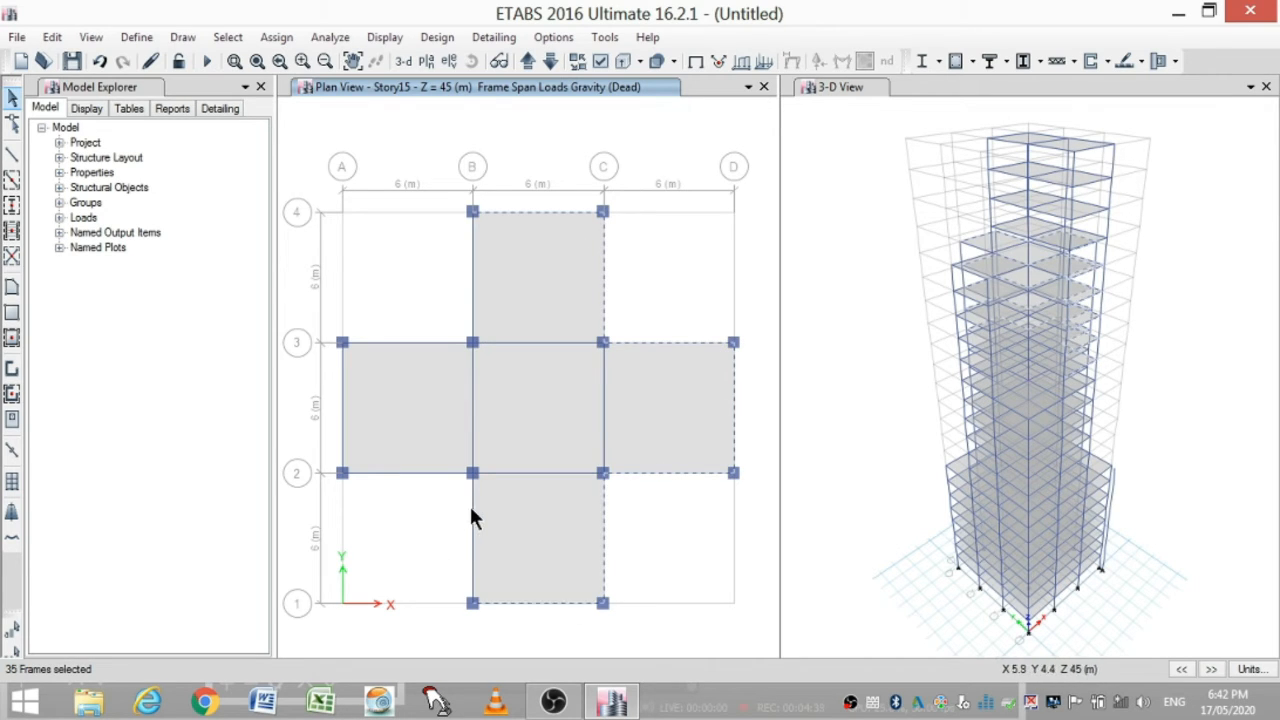
{"action": "left_click", "coordinate": [341, 397]}
{"action": "left_click", "coordinate": [471, 283]}
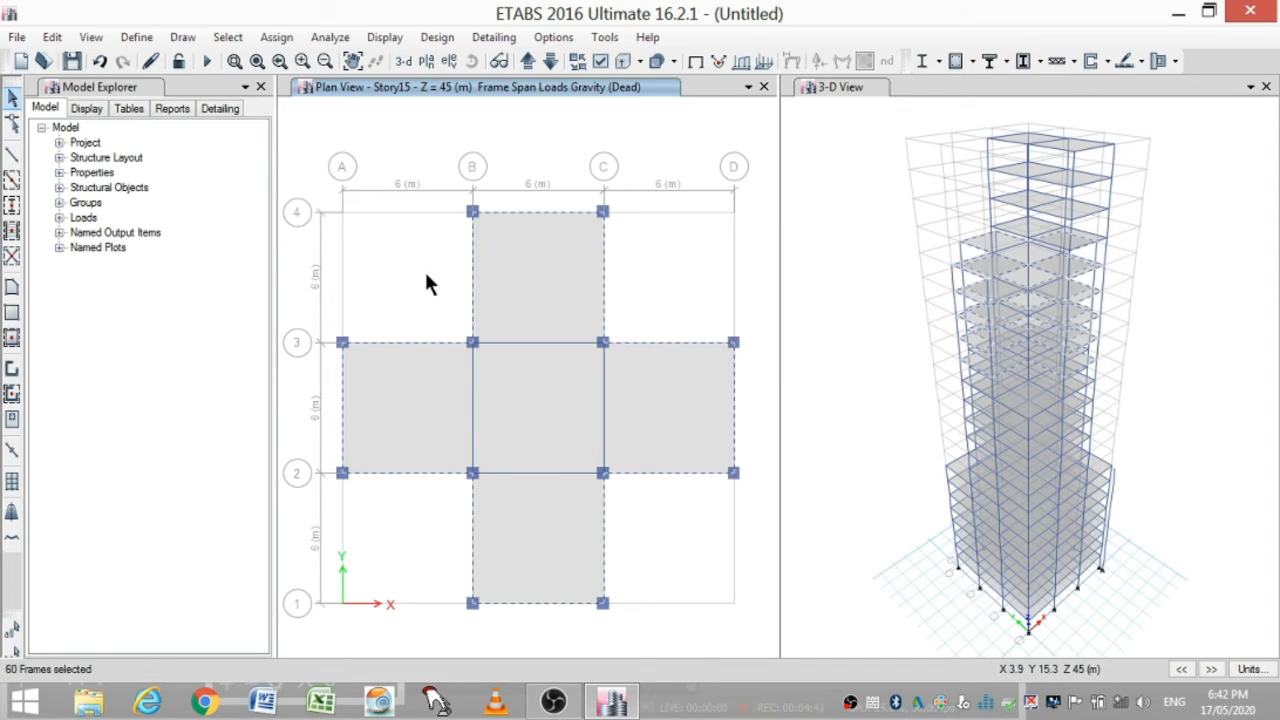
- Assign a uniform distributed Dead load of 0.2 kN/m in the gravity direction to the cross-shaped Story15 outline's selected beams
{"action": "left_click", "coordinate": [276, 37]}
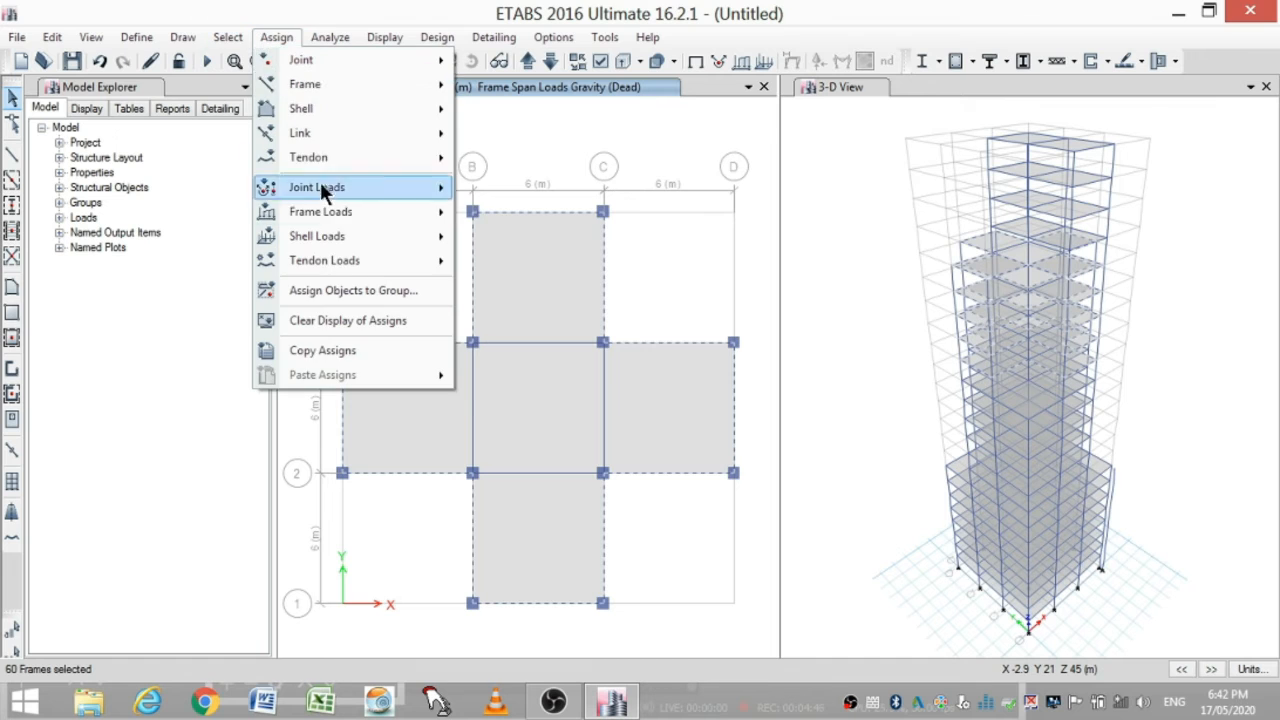
{"action": "mouse_move", "coordinate": [320, 211]}
{"action": "left_click", "coordinate": [508, 238]}
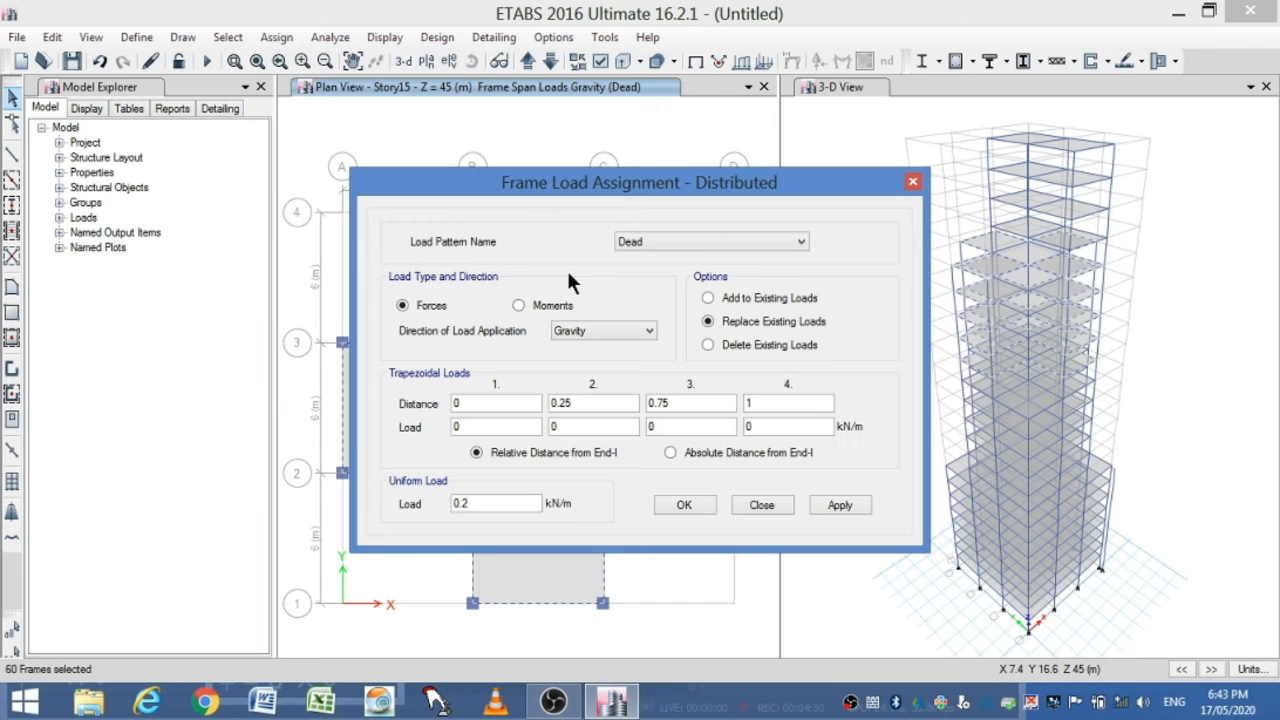
{"action": "left_click", "coordinate": [824, 503]}
{"action": "left_click", "coordinate": [670, 504]}
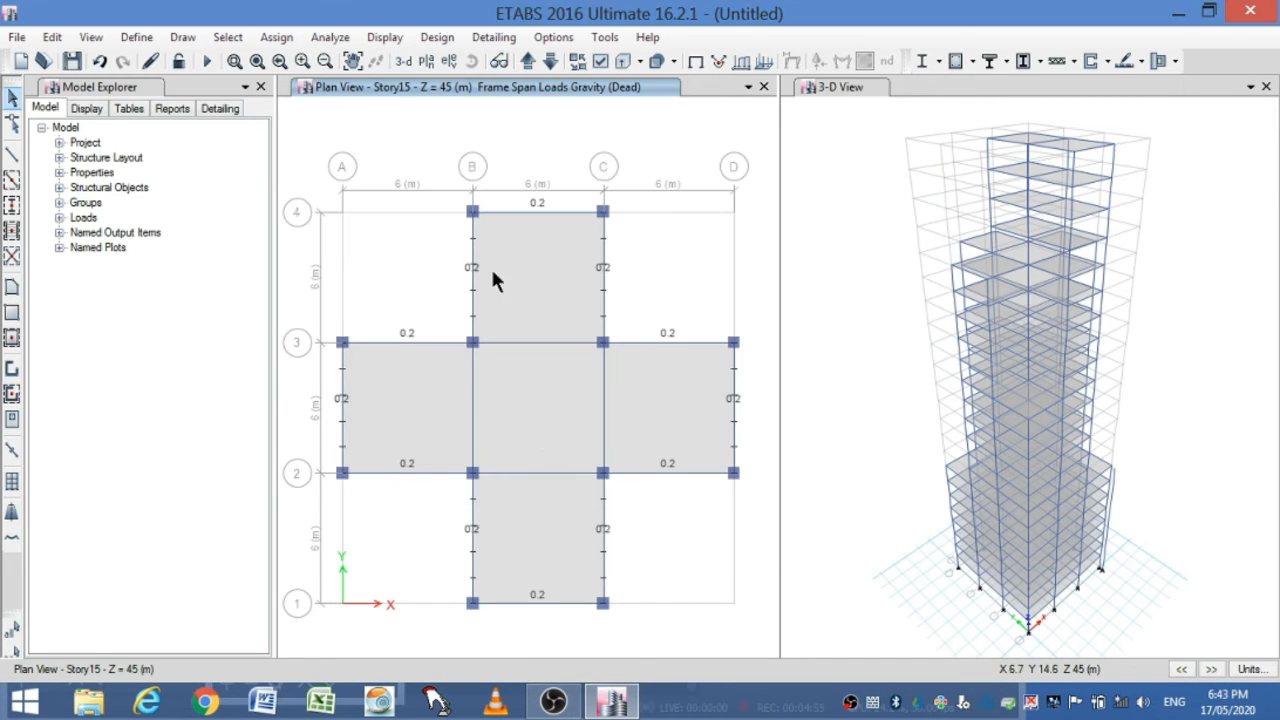
- Go up to the Story20 floor plan
{"action": "left_click", "coordinate": [527, 62]}
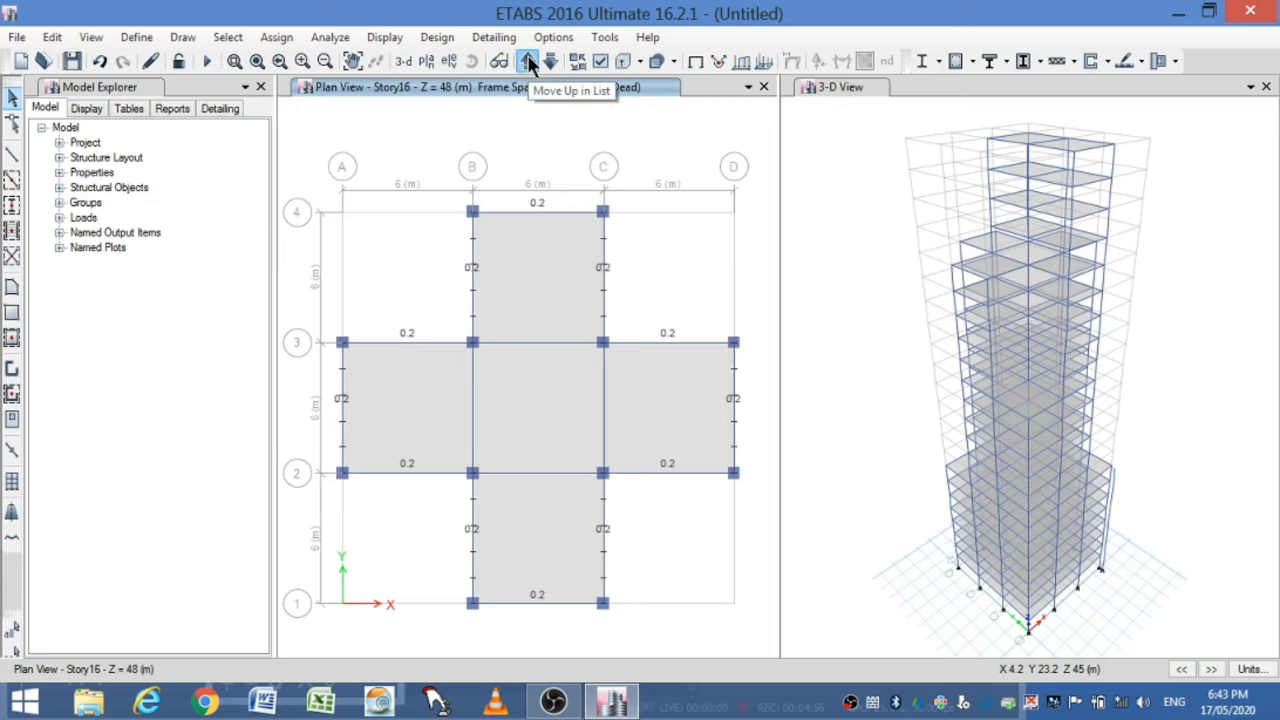
{"action": "left_click", "coordinate": [527, 62]}
{"action": "left_click", "coordinate": [527, 62]}
{"action": "left_click", "coordinate": [527, 62]}
{"action": "left_click", "coordinate": [527, 62]}
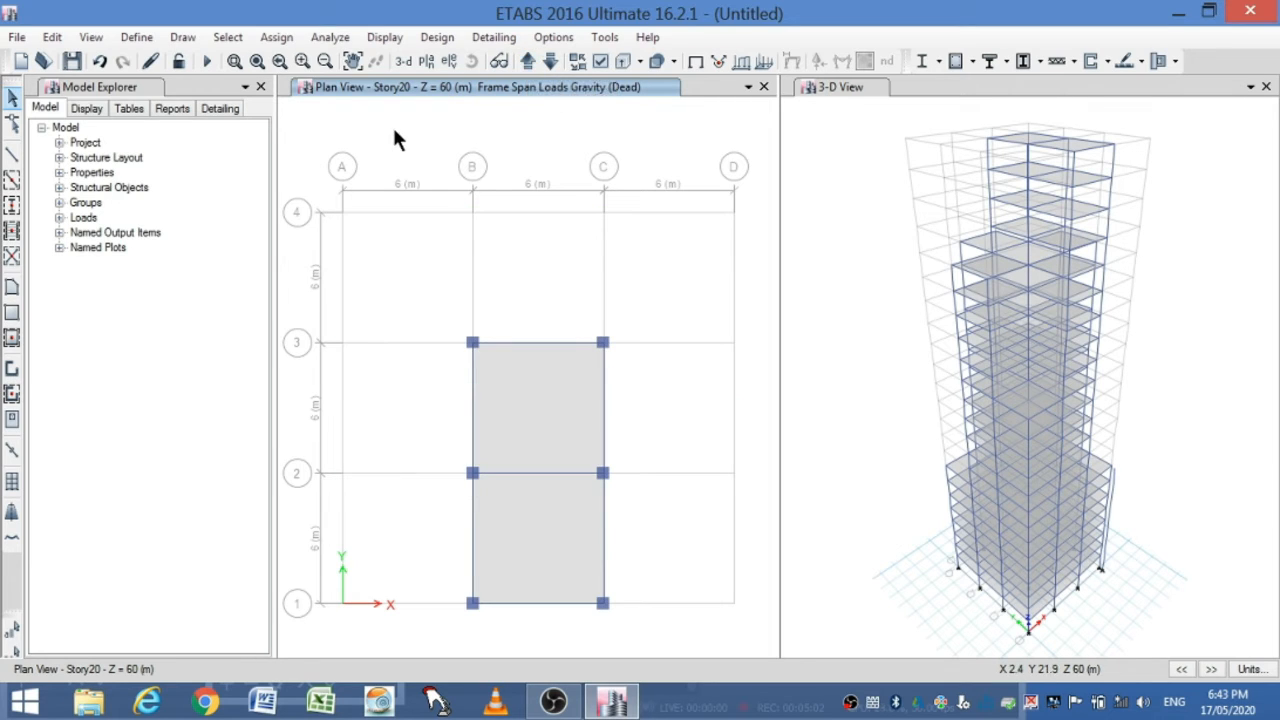
{"action": "left_click", "coordinate": [549, 345]}
{"action": "left_click", "coordinate": [602, 371]}
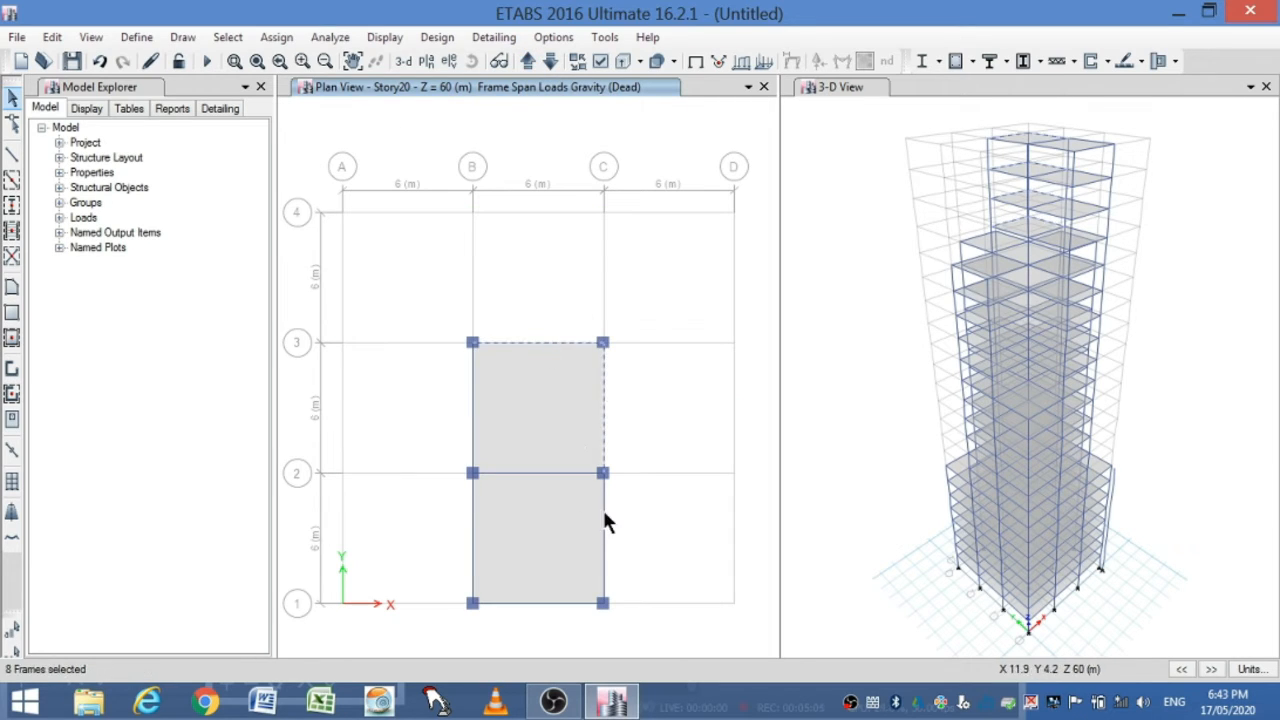
{"action": "left_click", "coordinate": [602, 507]}
{"action": "left_click", "coordinate": [549, 597]}
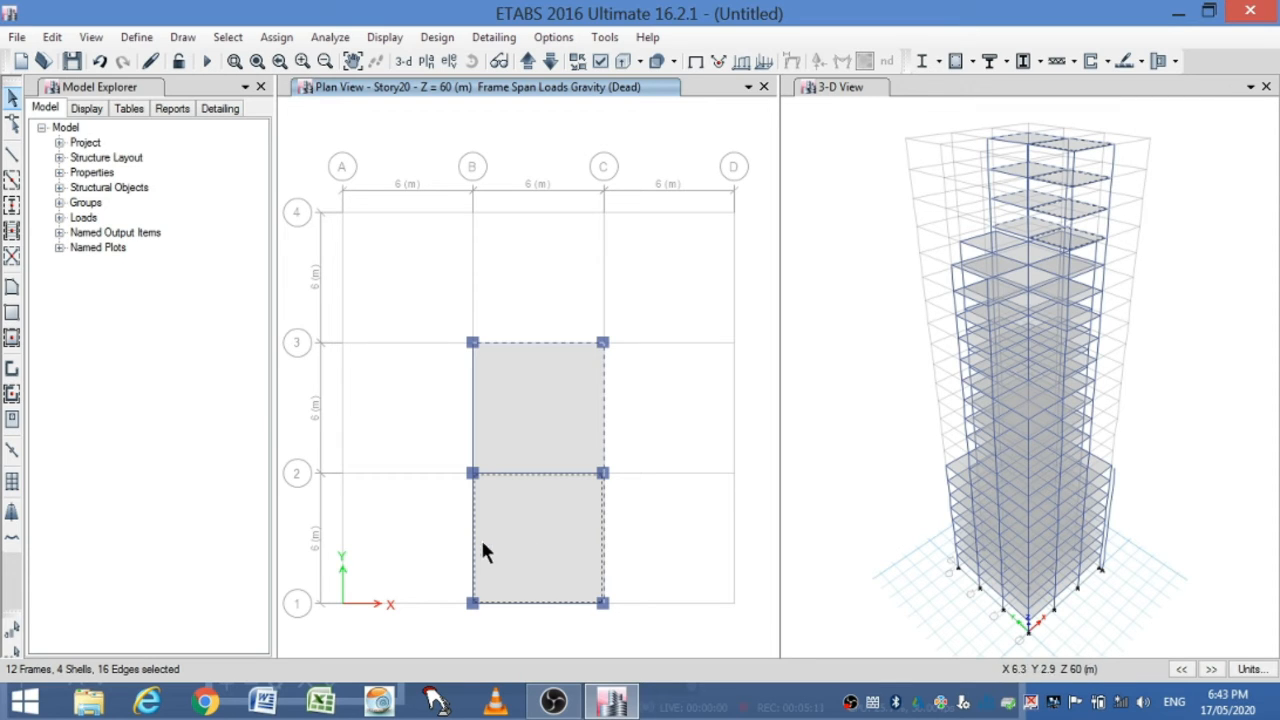
{"action": "left_click", "coordinate": [505, 468]}
{"action": "key", "text": "ctrl+q"}
- Select the Story20 perimeter beams along grids B, C, 1 and 3, leaving out the slabs and the middle beam on grid 2
{"action": "left_click", "coordinate": [537, 345]}
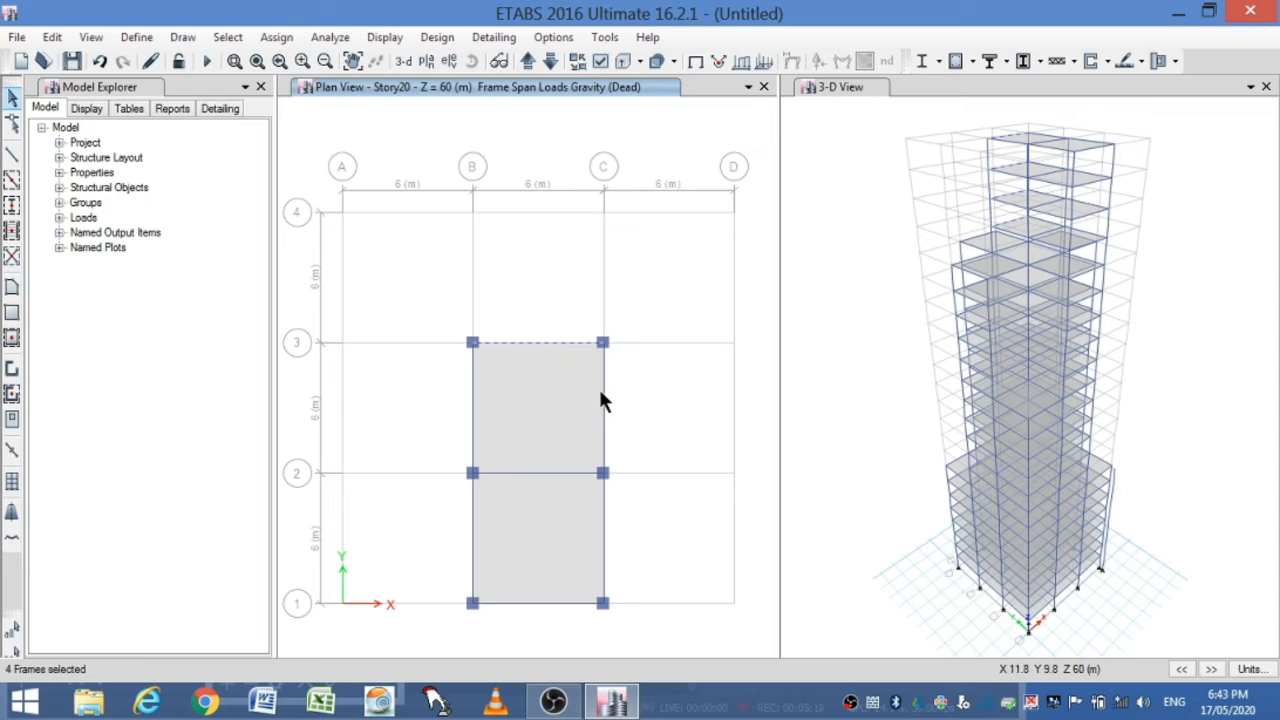
{"action": "left_click", "coordinate": [602, 560]}
{"action": "left_click", "coordinate": [545, 602]}
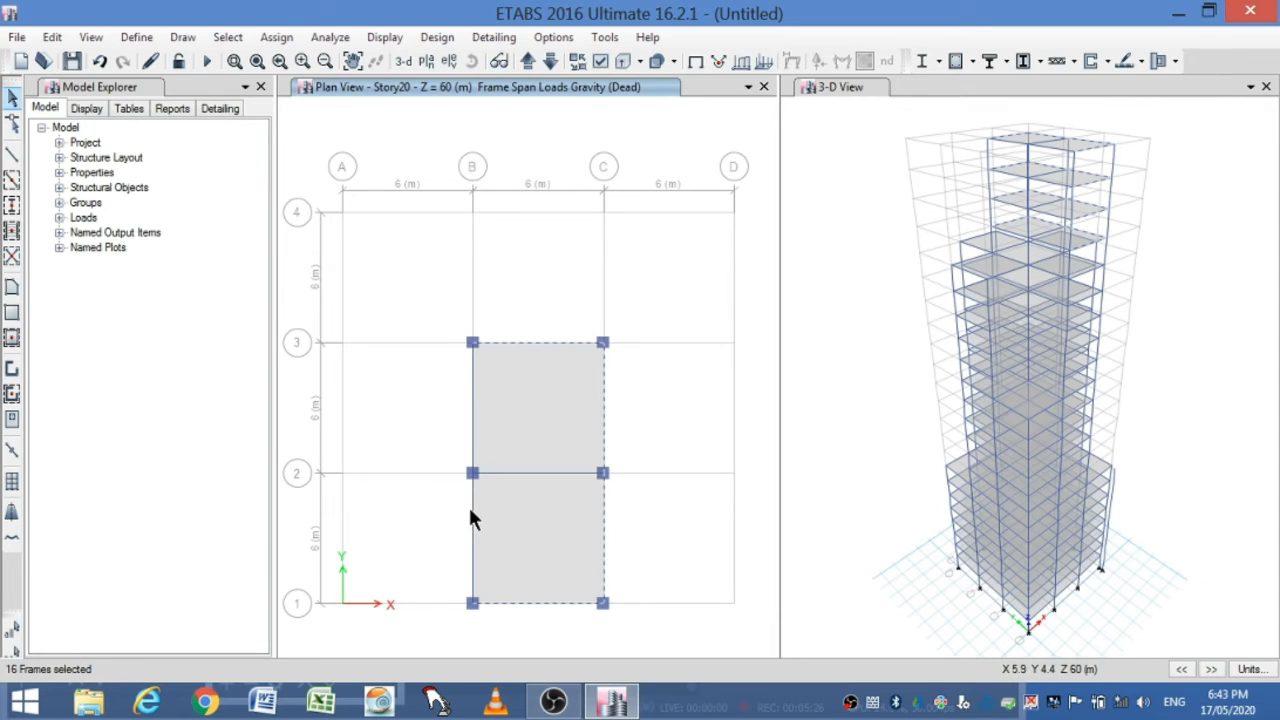
{"action": "left_click", "coordinate": [472, 432]}
- Assign a uniform distributed Dead load of 0.2 kN/m in the gravity direction to the selected Story20 perimeter beams and their similar stories
{"action": "left_click", "coordinate": [276, 37]}
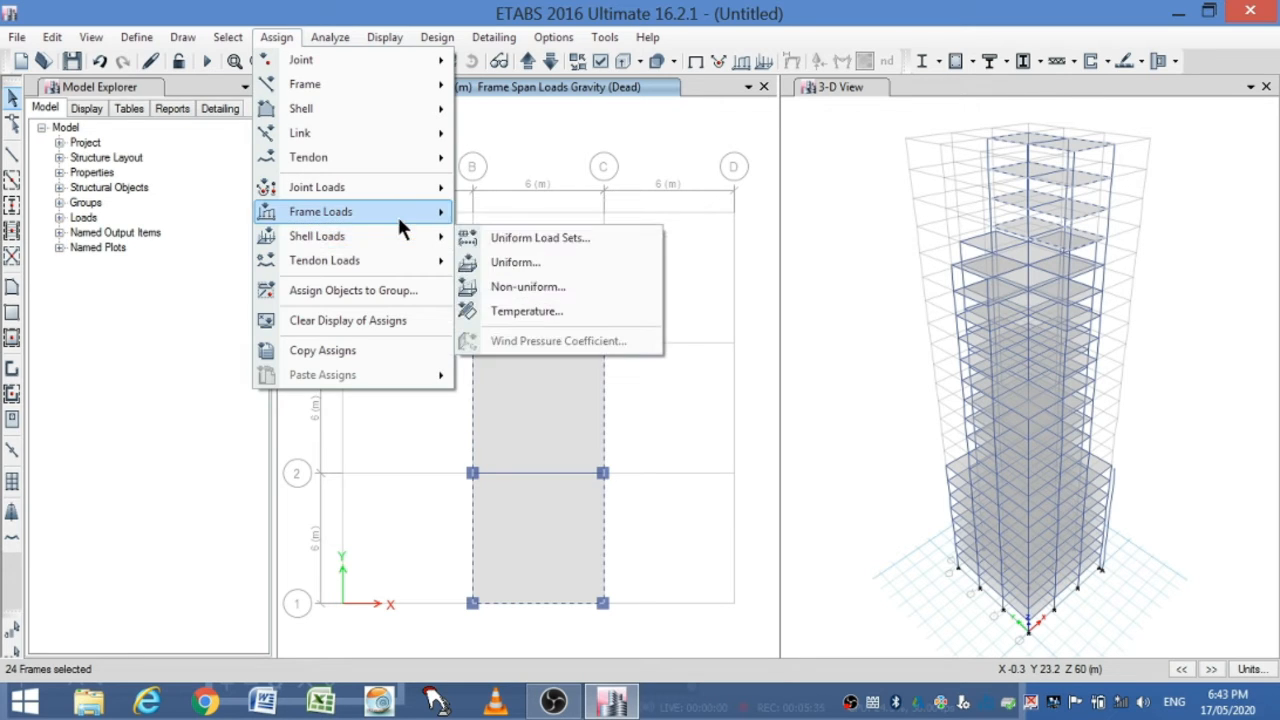
{"action": "left_click", "coordinate": [498, 238]}
{"action": "left_click", "coordinate": [838, 505]}
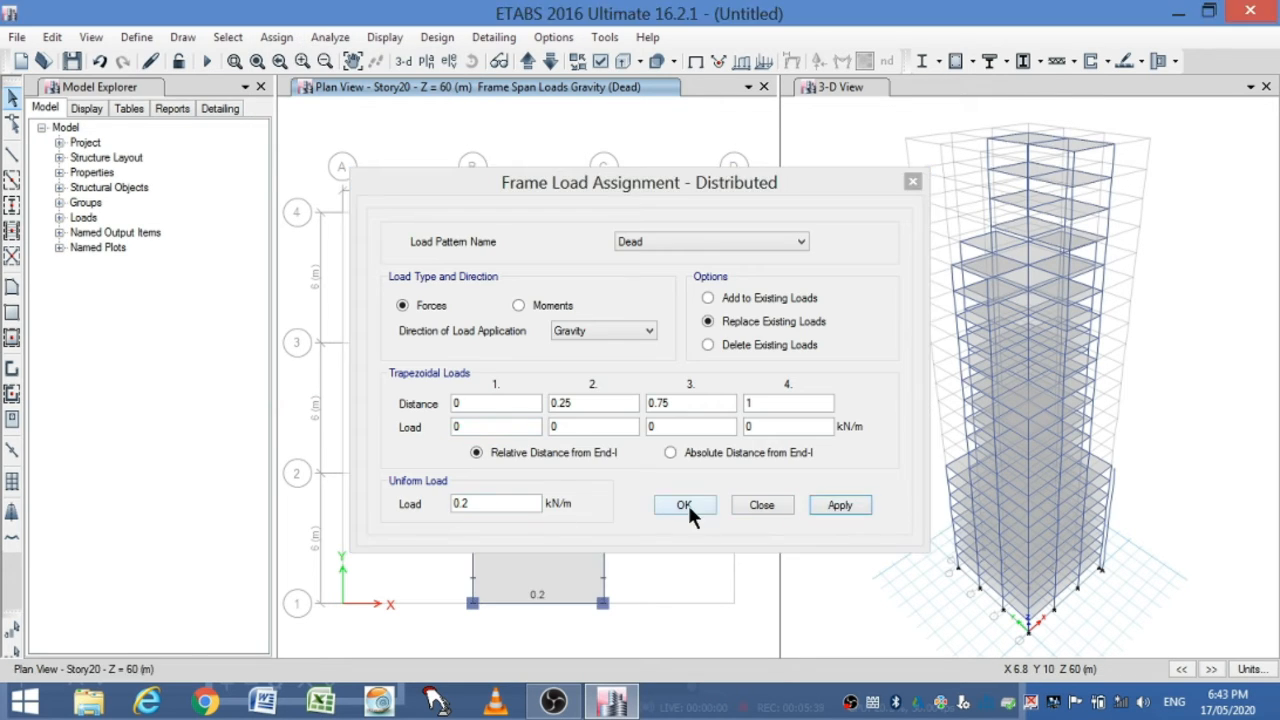
{"action": "left_click", "coordinate": [684, 505]}
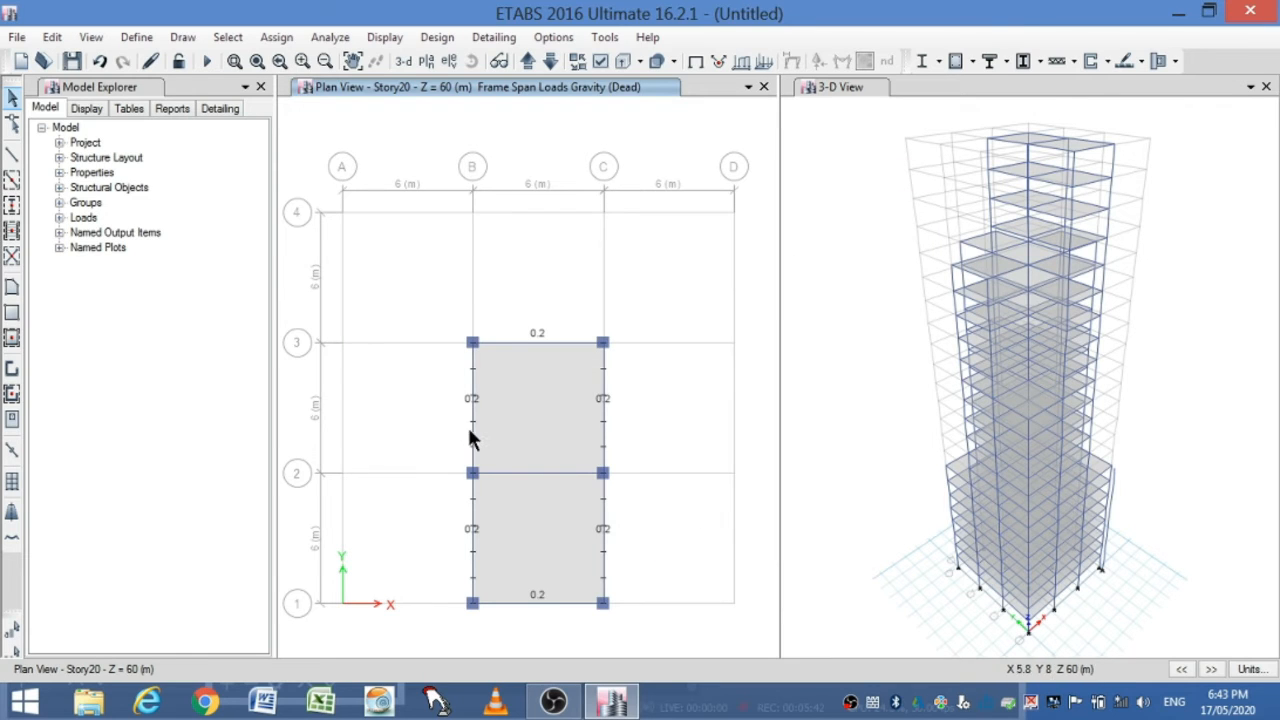
- Show the Story23 plan without its load labels and limit the editing scope to One Story
{"action": "left_click", "coordinate": [527, 62]}
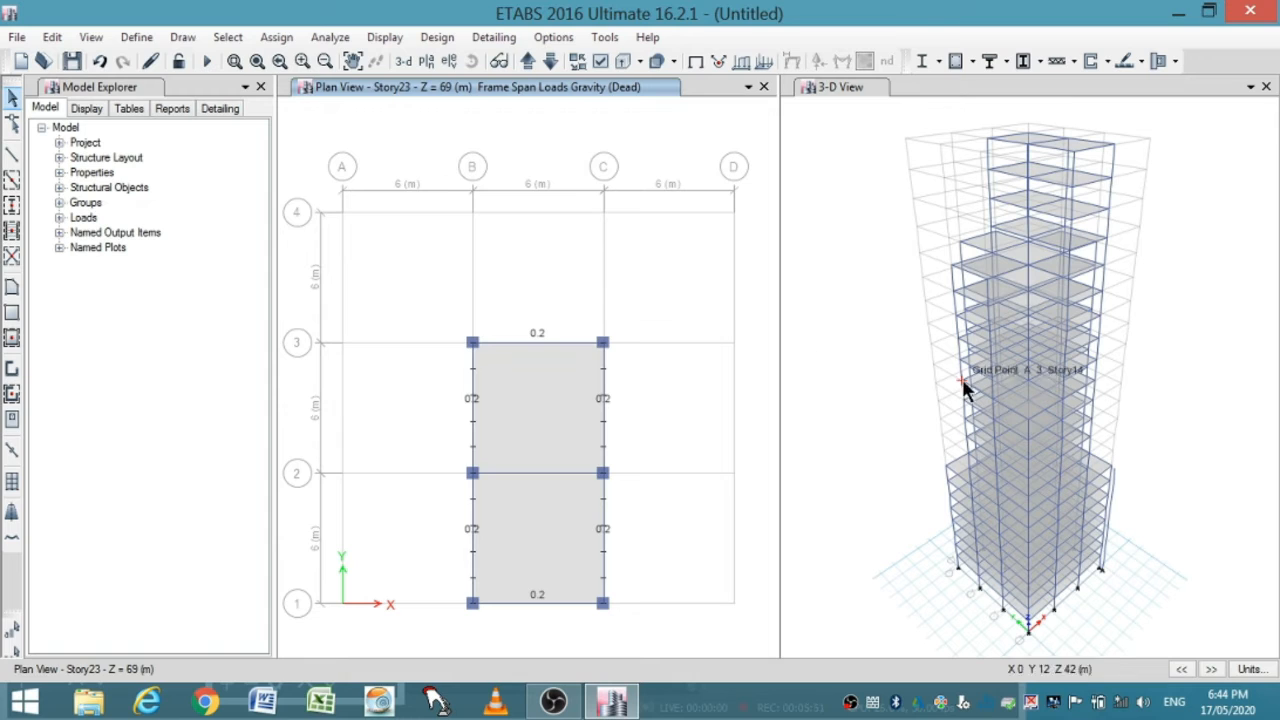
{"action": "key", "text": "F4"}
{"action": "left_click", "coordinate": [1092, 670]}
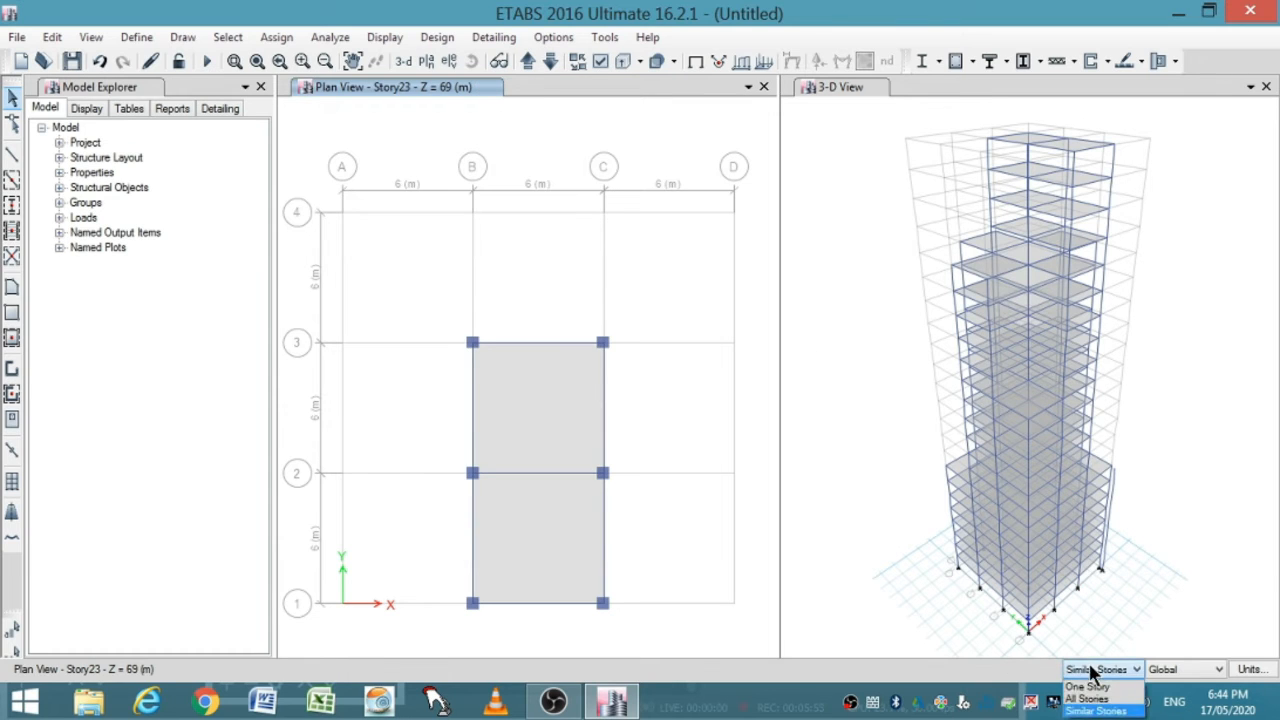
{"action": "left_click", "coordinate": [1096, 685]}
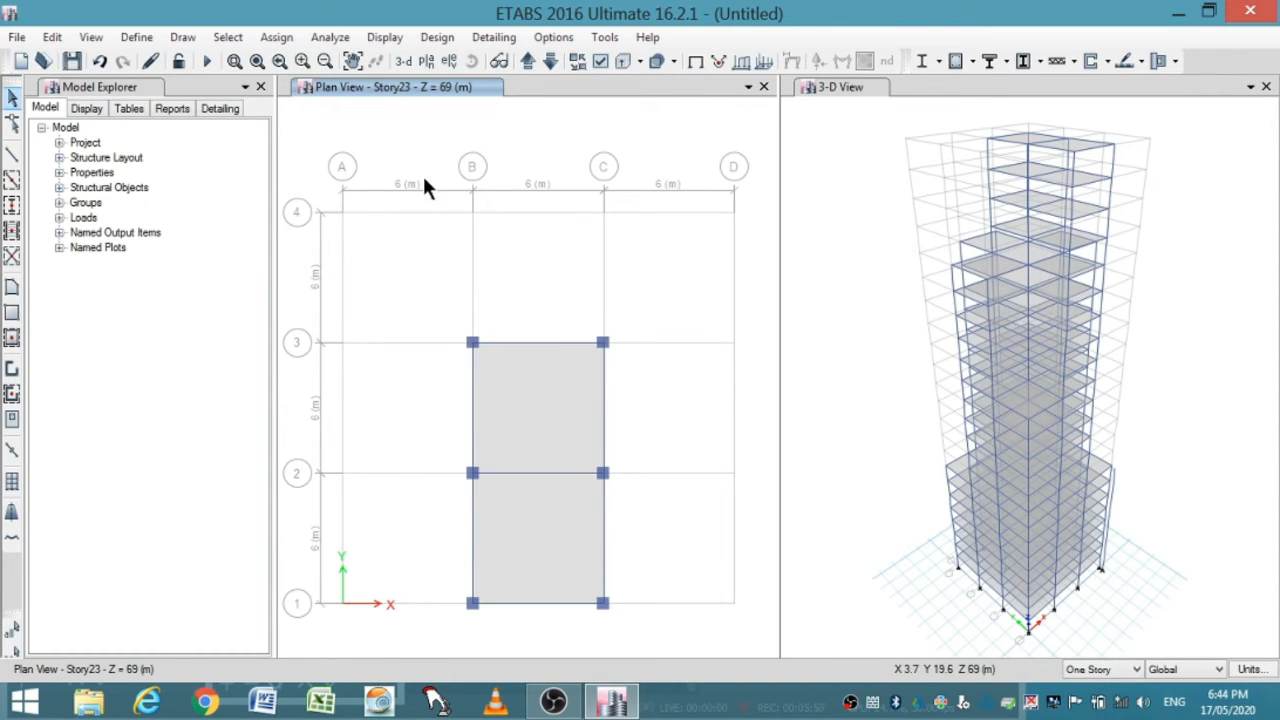
- Select the six perimeter beams of the Story23 roof along grids B, C, 1 and 3
{"action": "left_click", "coordinate": [536, 343]}
{"action": "left_click", "coordinate": [602, 398]}
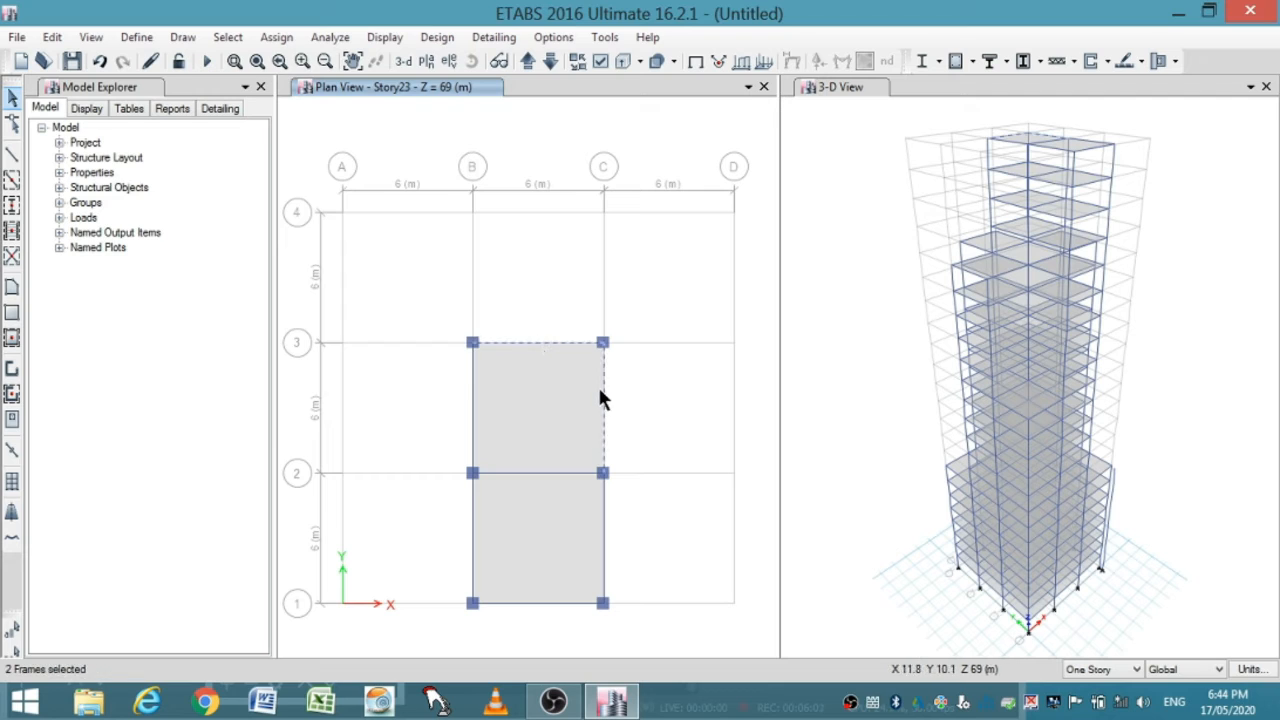
{"action": "left_click", "coordinate": [603, 515]}
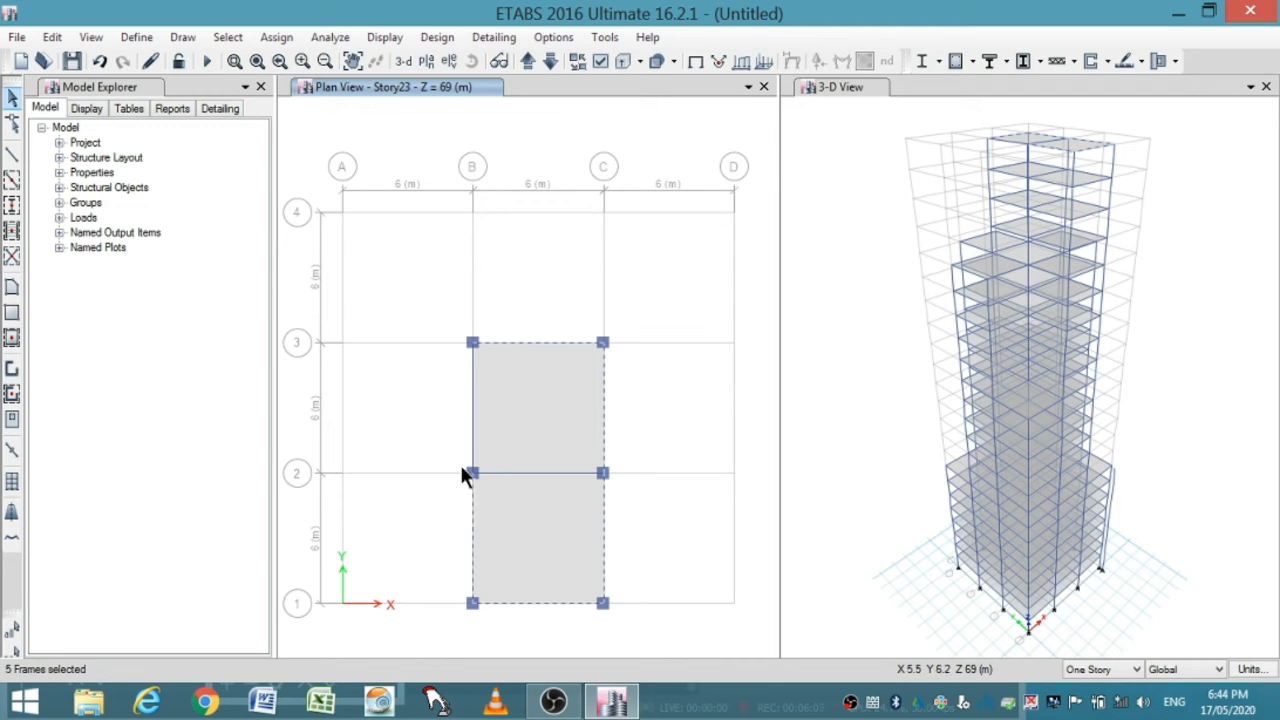
- Delete the existing distributed Dead loads from the selected Story23 perimeter beams
{"action": "left_click", "coordinate": [276, 37]}
{"action": "mouse_move", "coordinate": [316, 211]}
{"action": "left_click", "coordinate": [522, 237]}
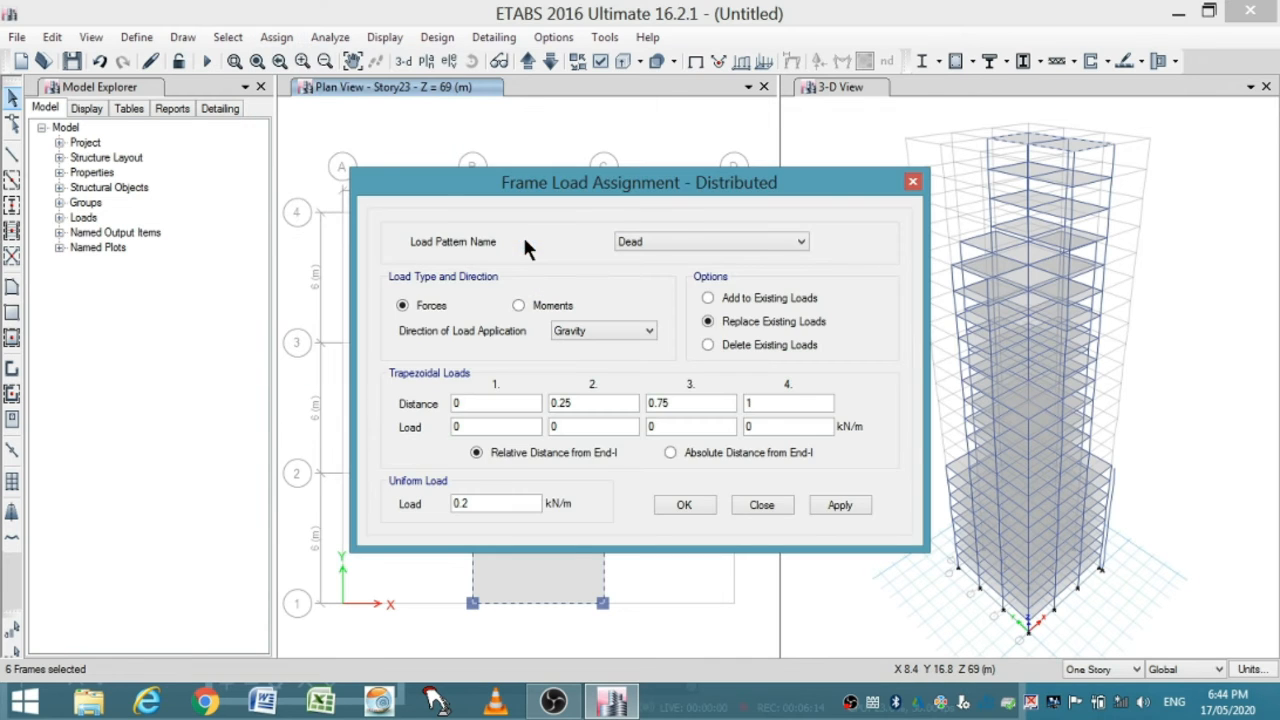
{"action": "left_click", "coordinate": [707, 345]}
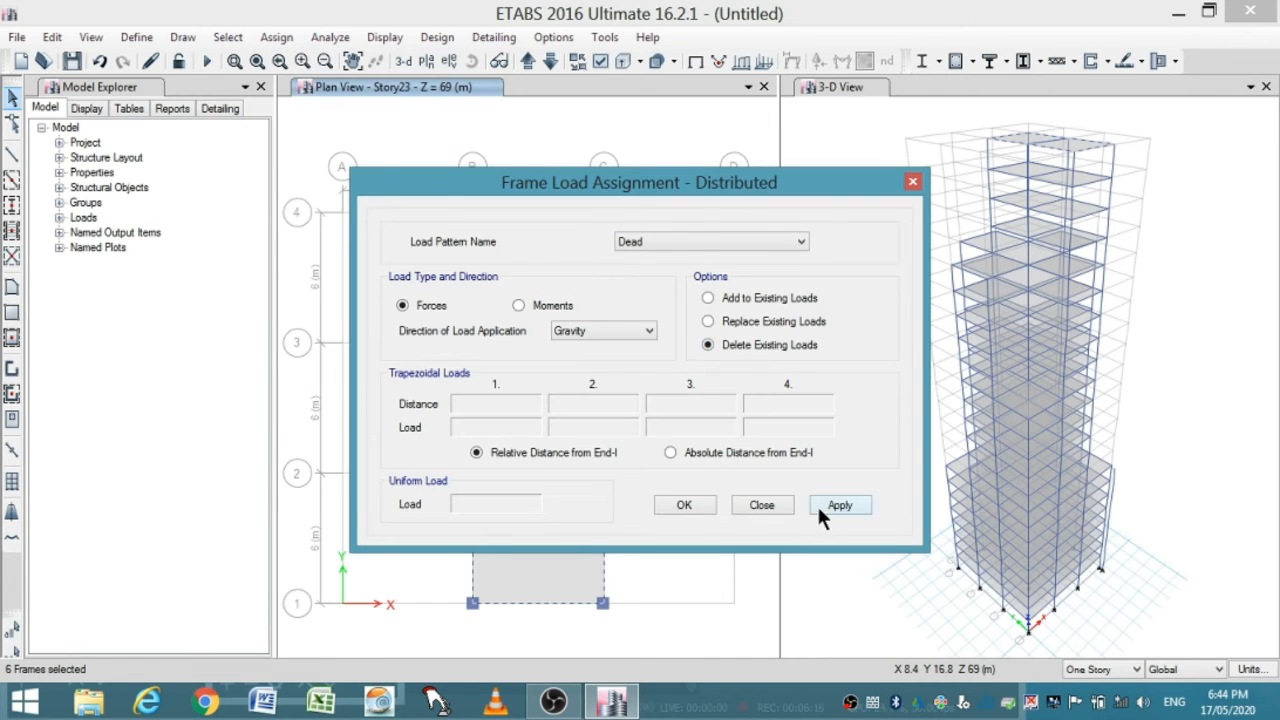
{"action": "left_click", "coordinate": [817, 508]}
{"action": "left_click", "coordinate": [704, 505]}
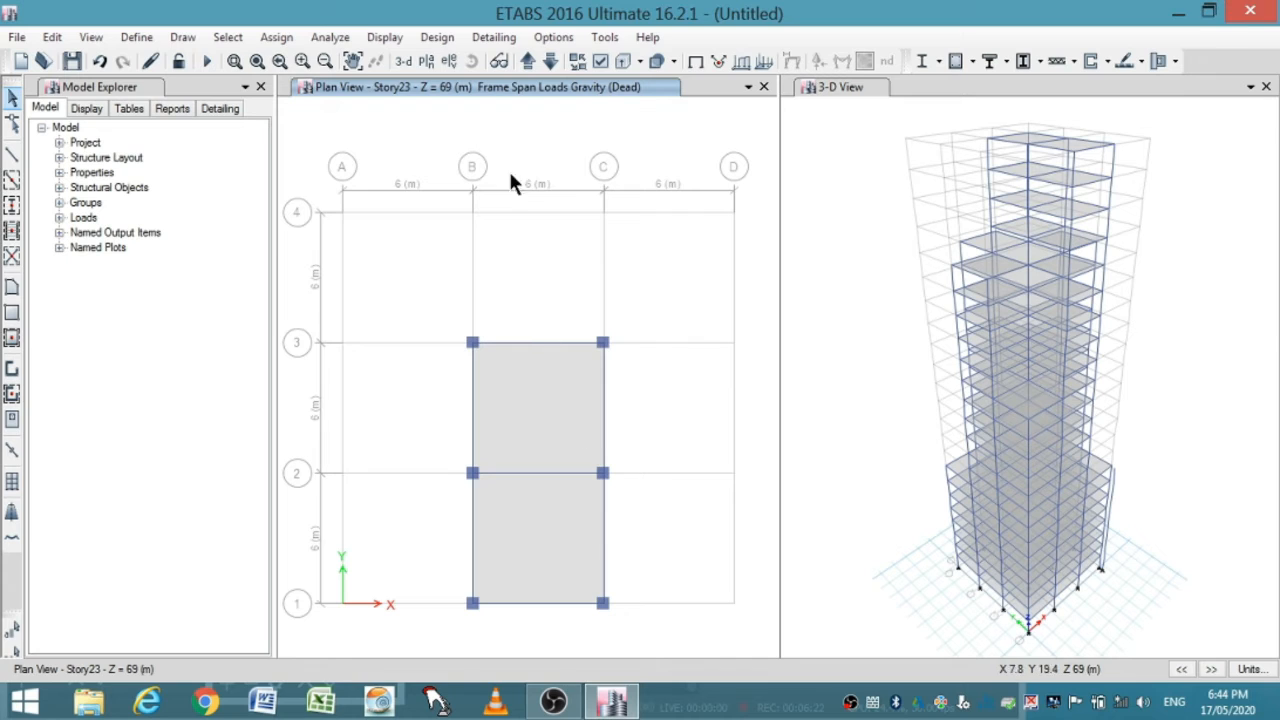
- Assign fully fixed restraints, with all translations and rotations restrained, to all joints on the Base plan
{"action": "left_click", "coordinate": [526, 60]}
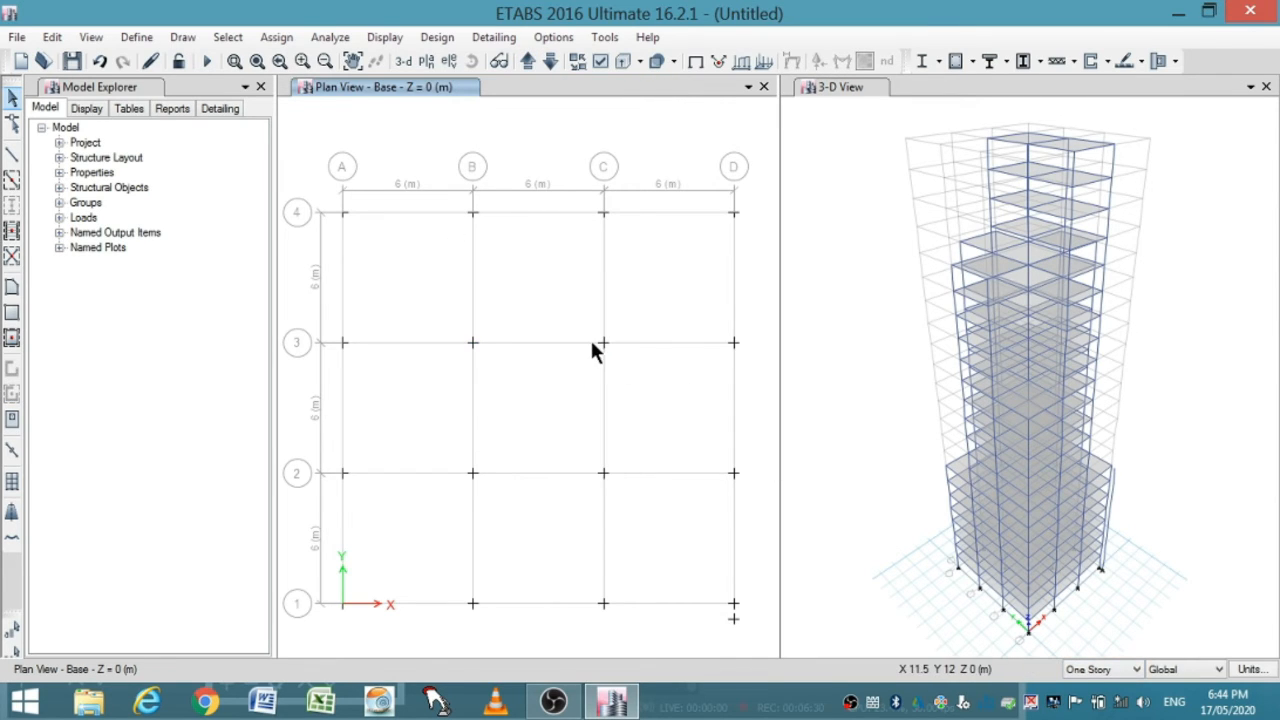
{"action": "left_click_drag", "start_coordinate": [313, 170], "coordinate": [747, 633]}
{"action": "left_click", "coordinate": [278, 37]}
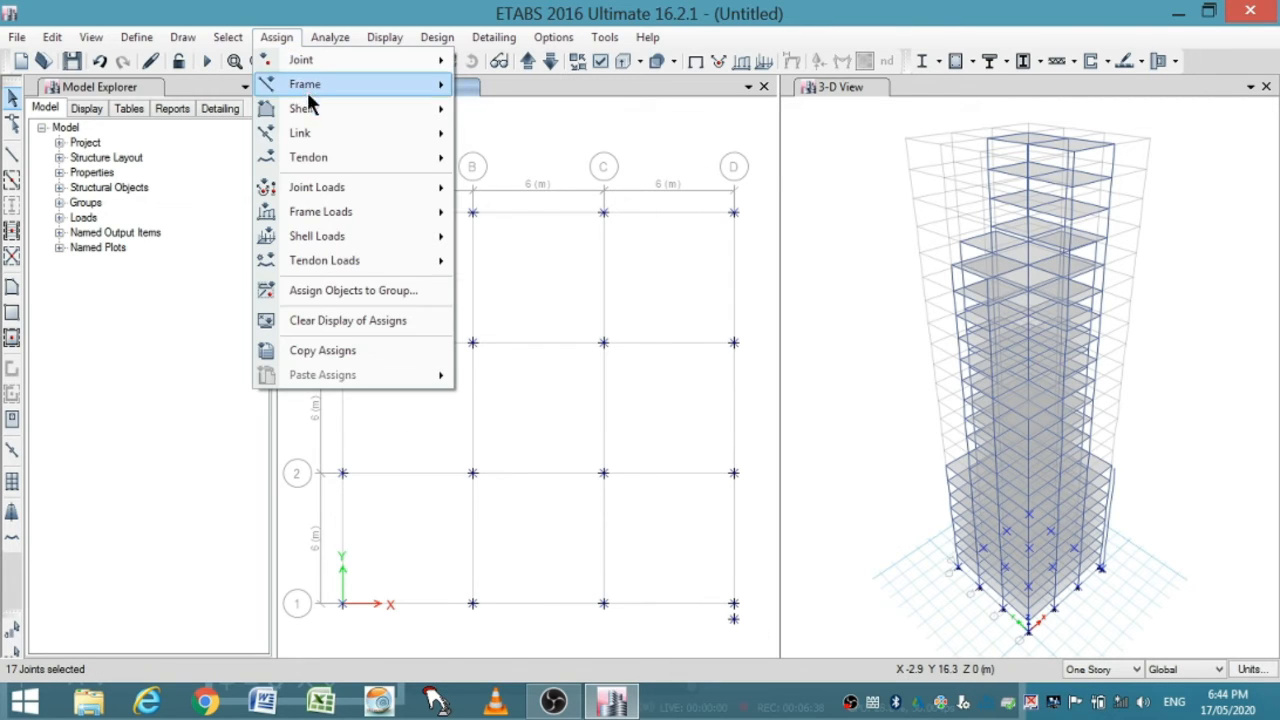
{"action": "mouse_move", "coordinate": [366, 60]}
{"action": "left_click", "coordinate": [490, 62]}
{"action": "left_click", "coordinate": [575, 409]}
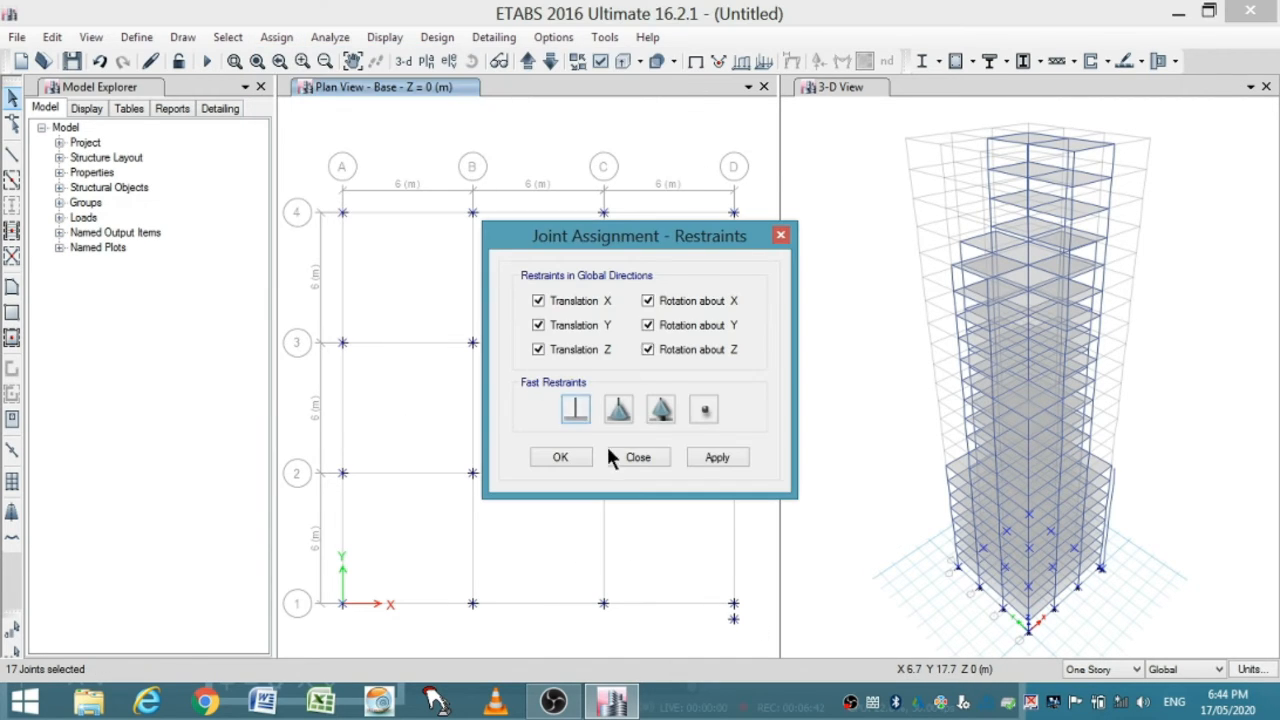
{"action": "left_click", "coordinate": [708, 457]}
{"action": "left_click", "coordinate": [561, 457]}
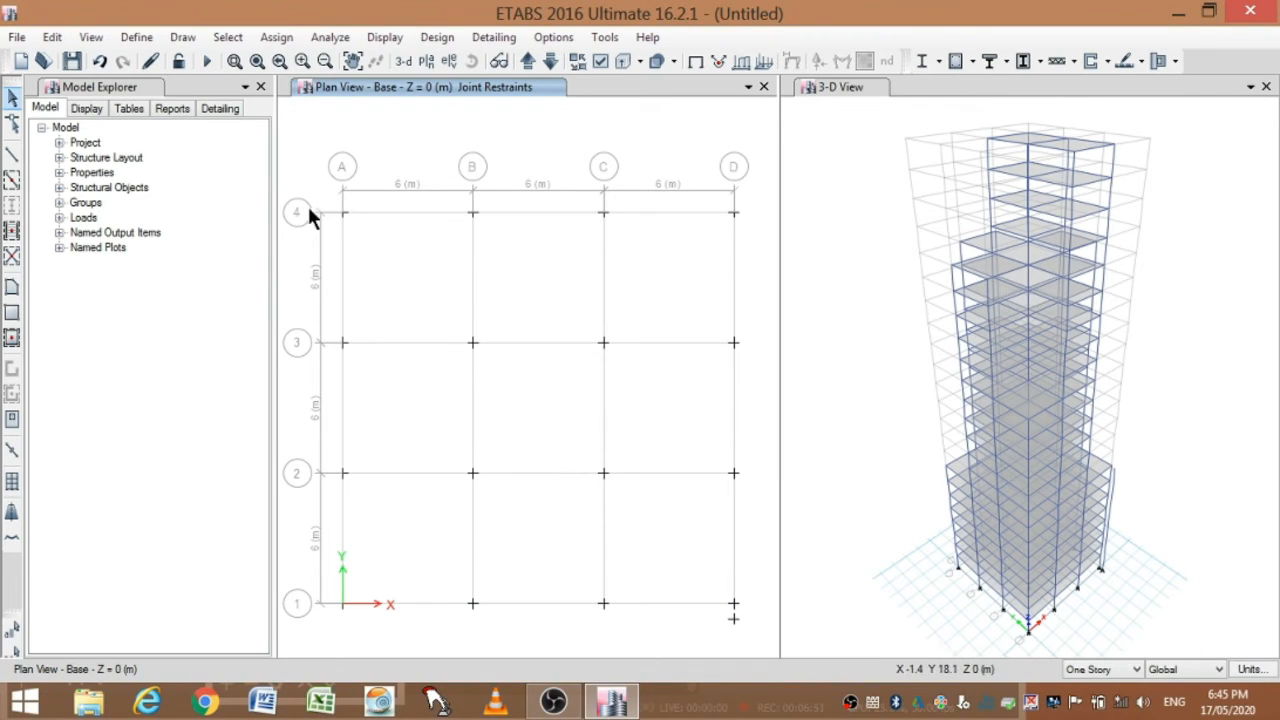
- Auto-draw cladding around the whole building using the floors as reference
{"action": "left_click", "coordinate": [183, 37]}
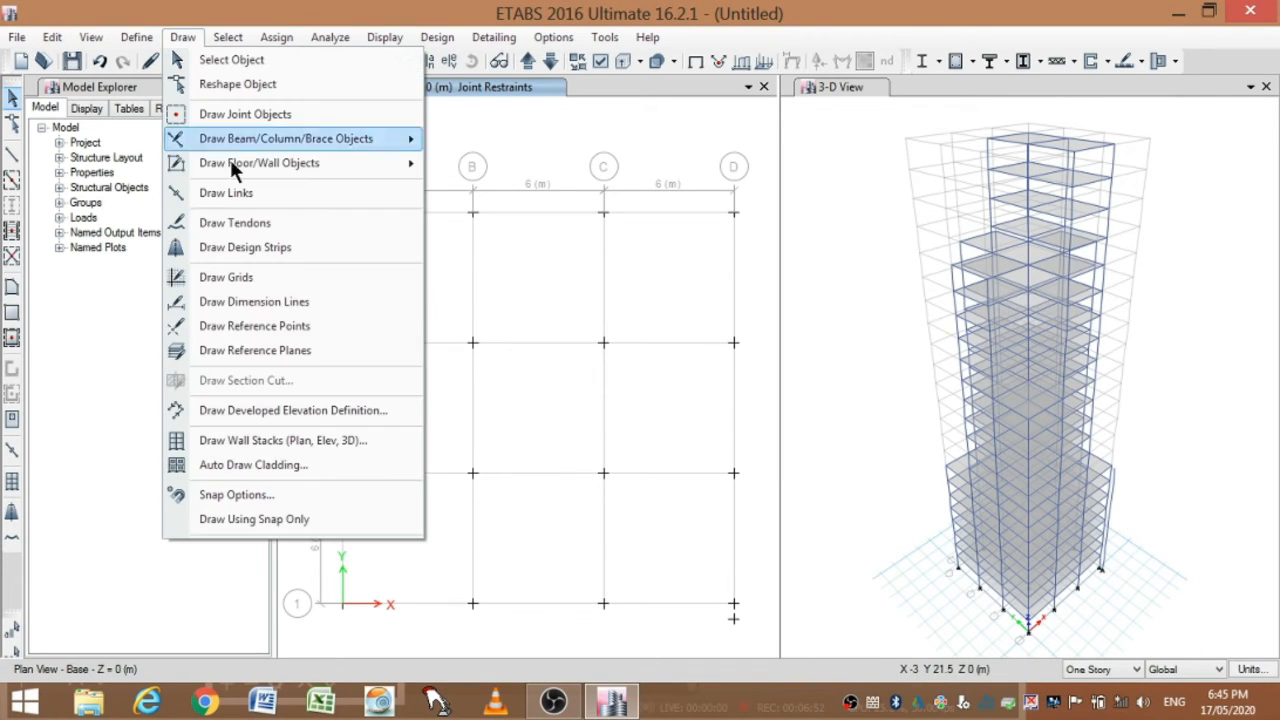
{"action": "left_click", "coordinate": [255, 464]}
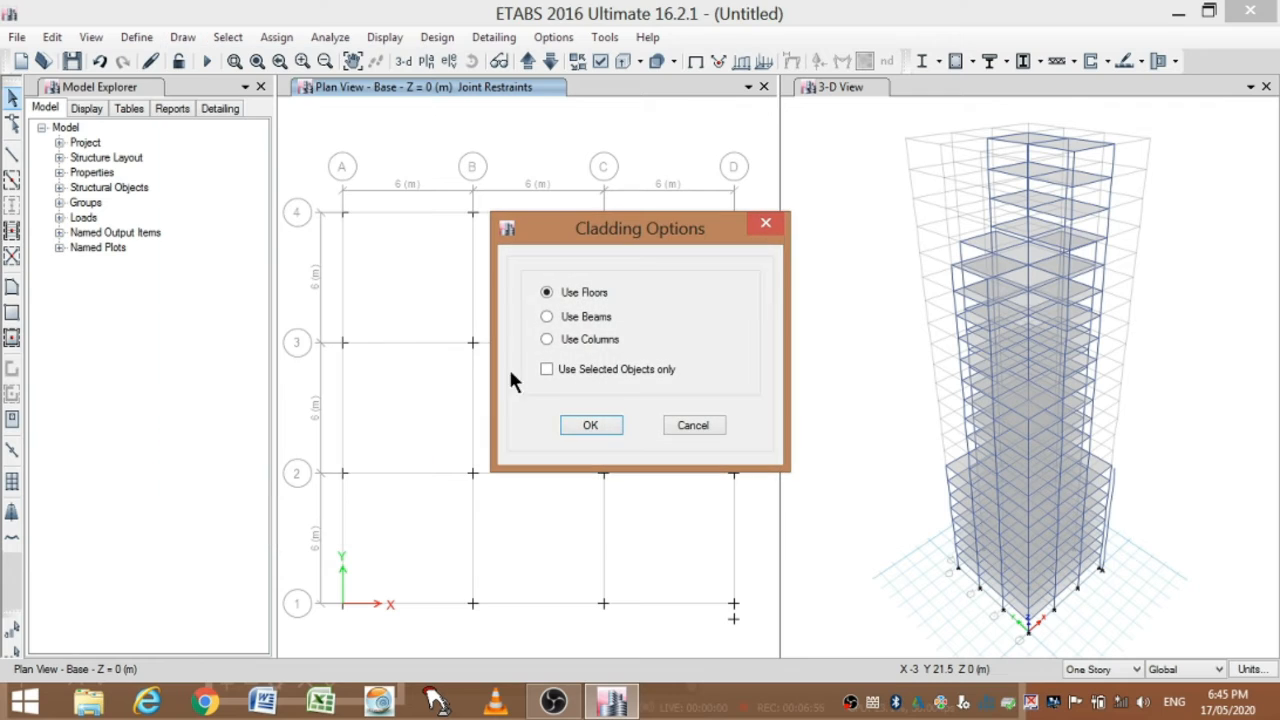
{"action": "left_click", "coordinate": [597, 426]}
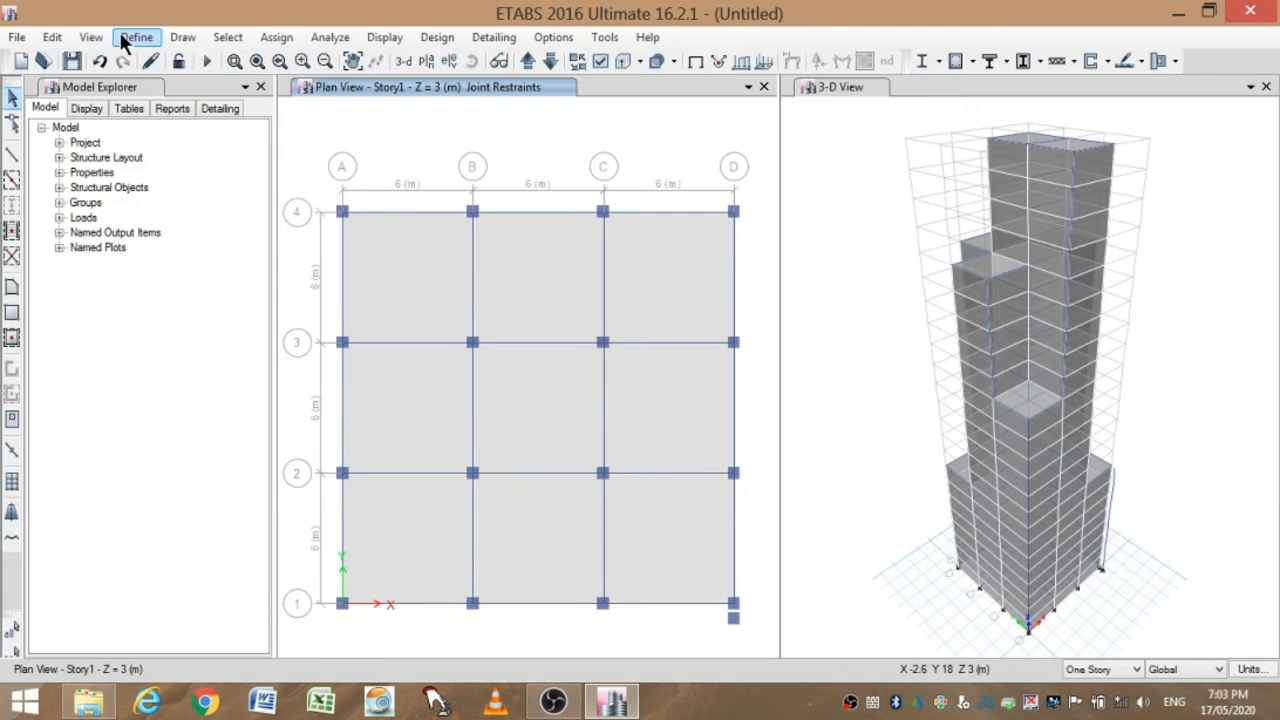
- Add a load pattern named Wind with type Wind and auto lateral load Indian IS875:1987
{"action": "left_click", "coordinate": [136, 37]}
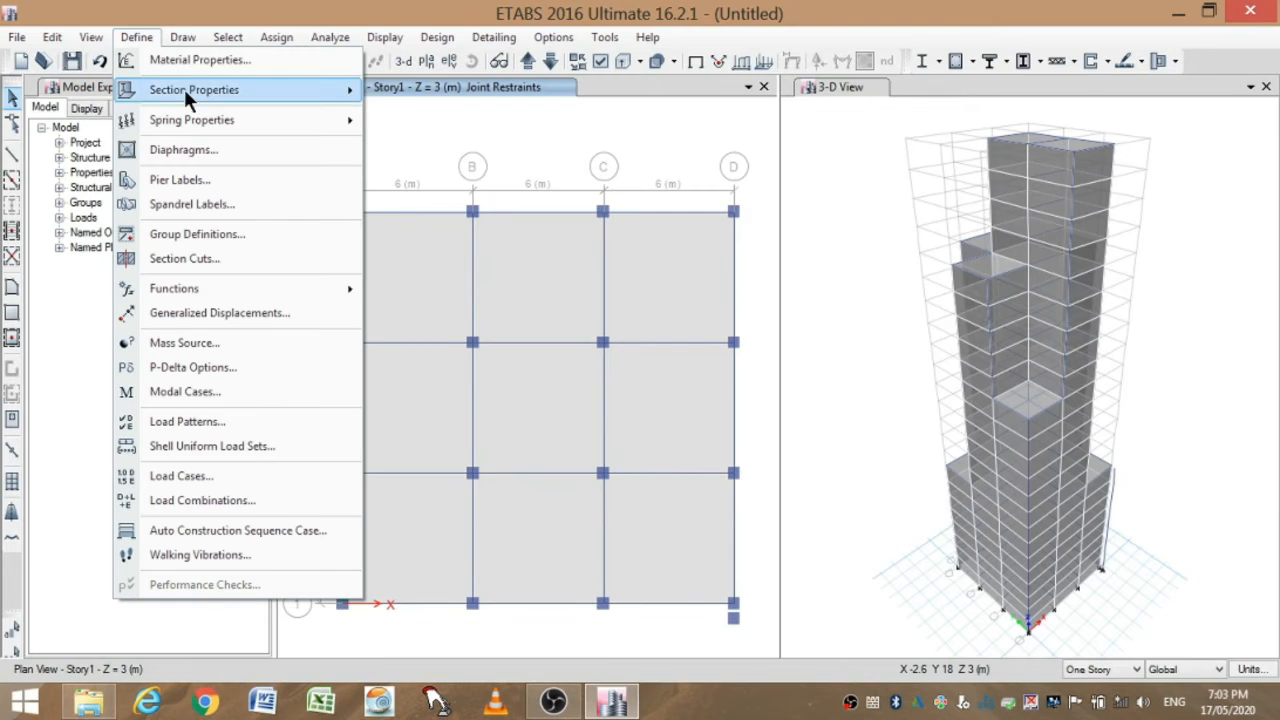
{"action": "left_click", "coordinate": [215, 421]}
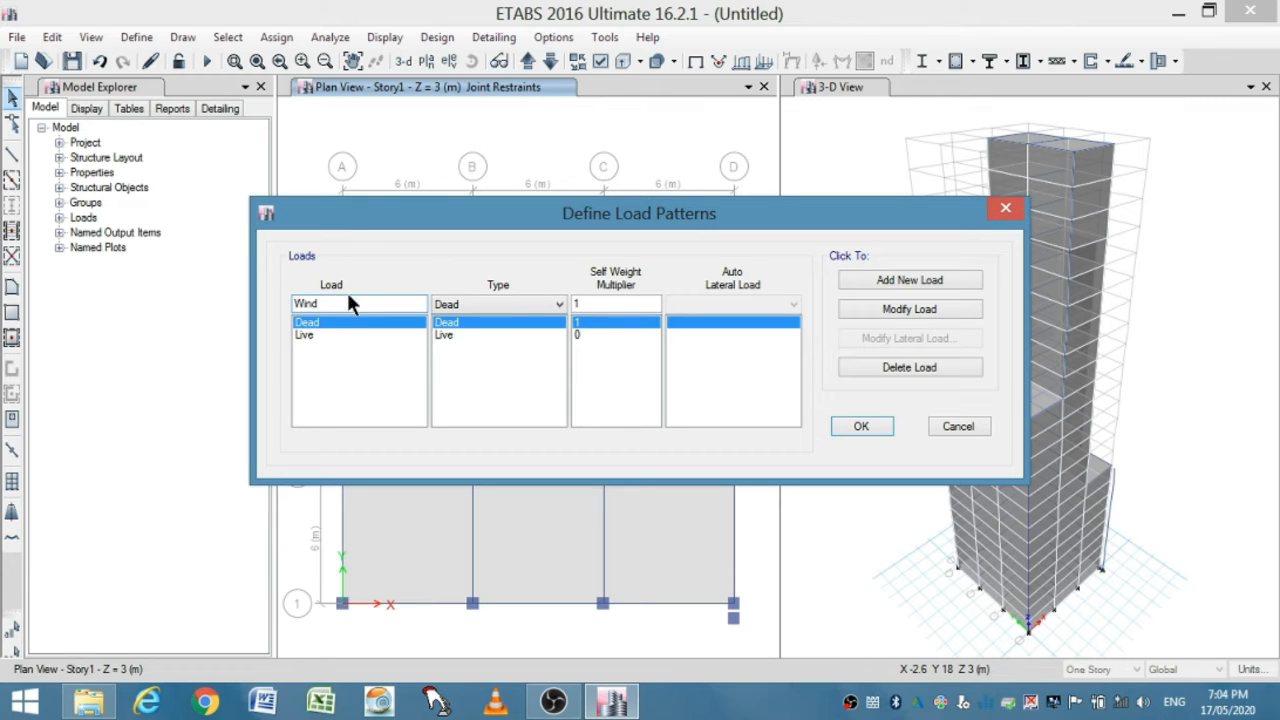
{"action": "left_click", "coordinate": [557, 306]}
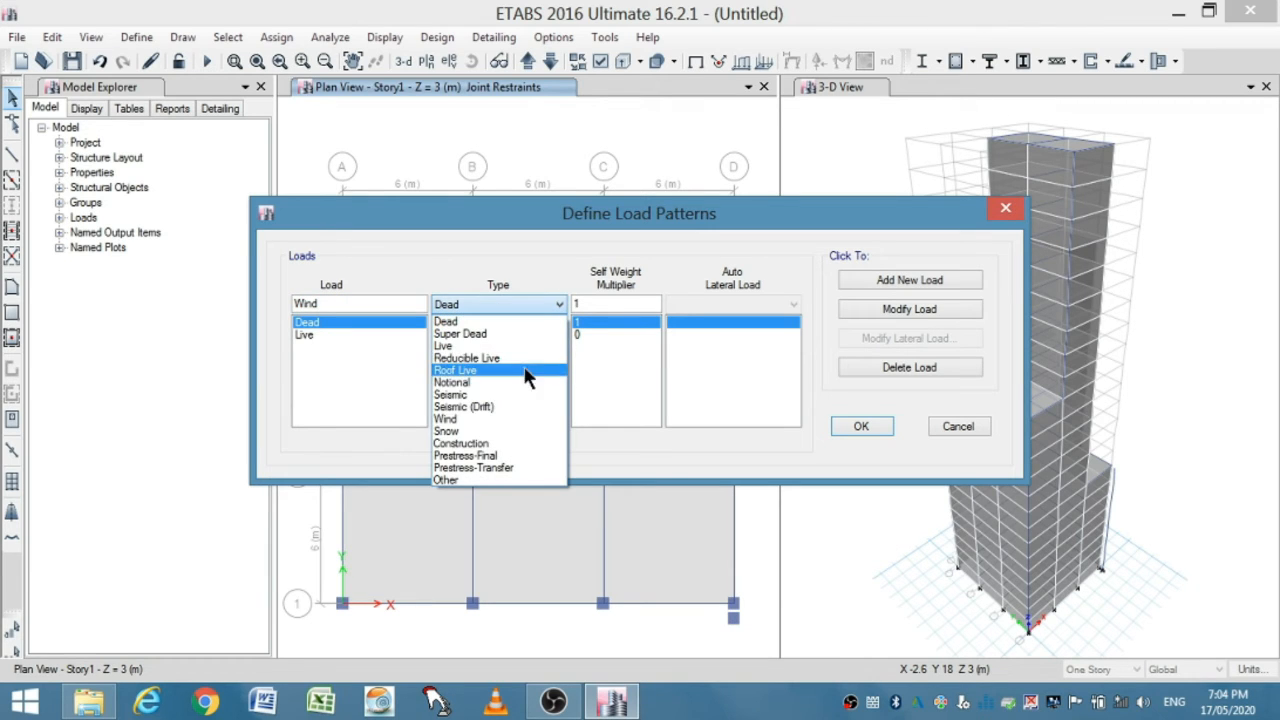
{"action": "left_click", "coordinate": [515, 418]}
{"action": "left_click", "coordinate": [785, 304]}
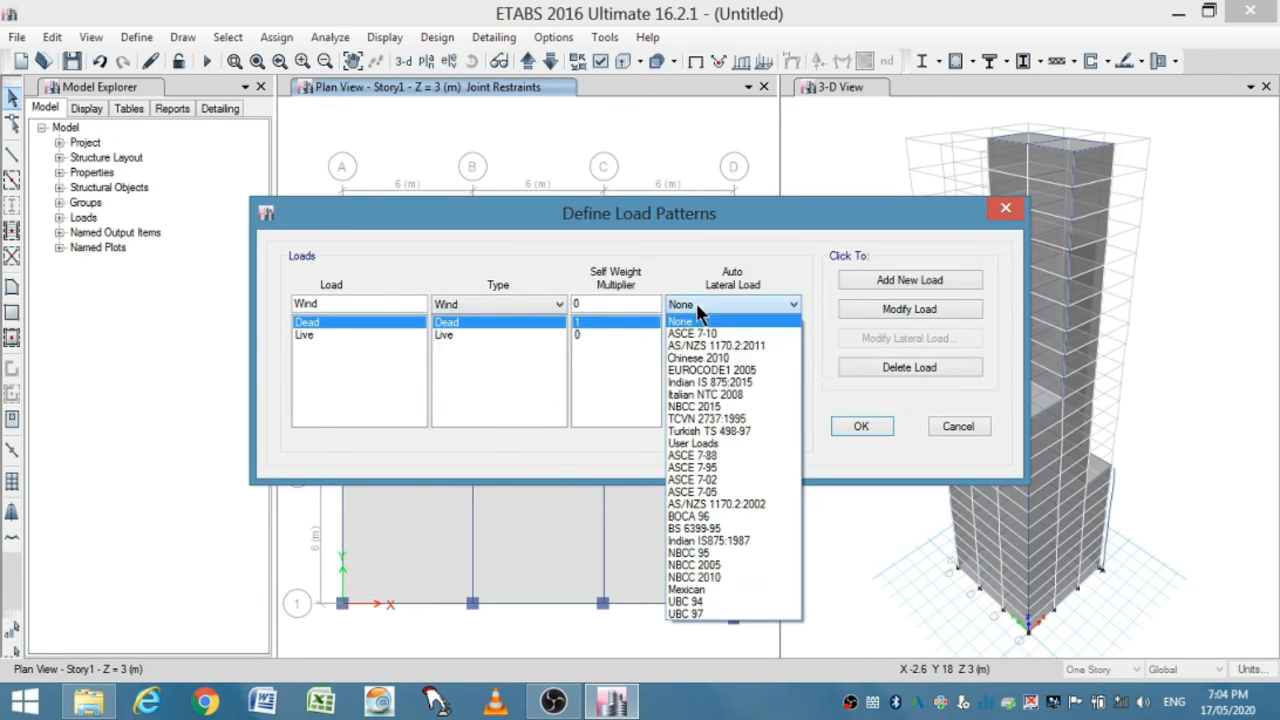
{"action": "left_click", "coordinate": [732, 539]}
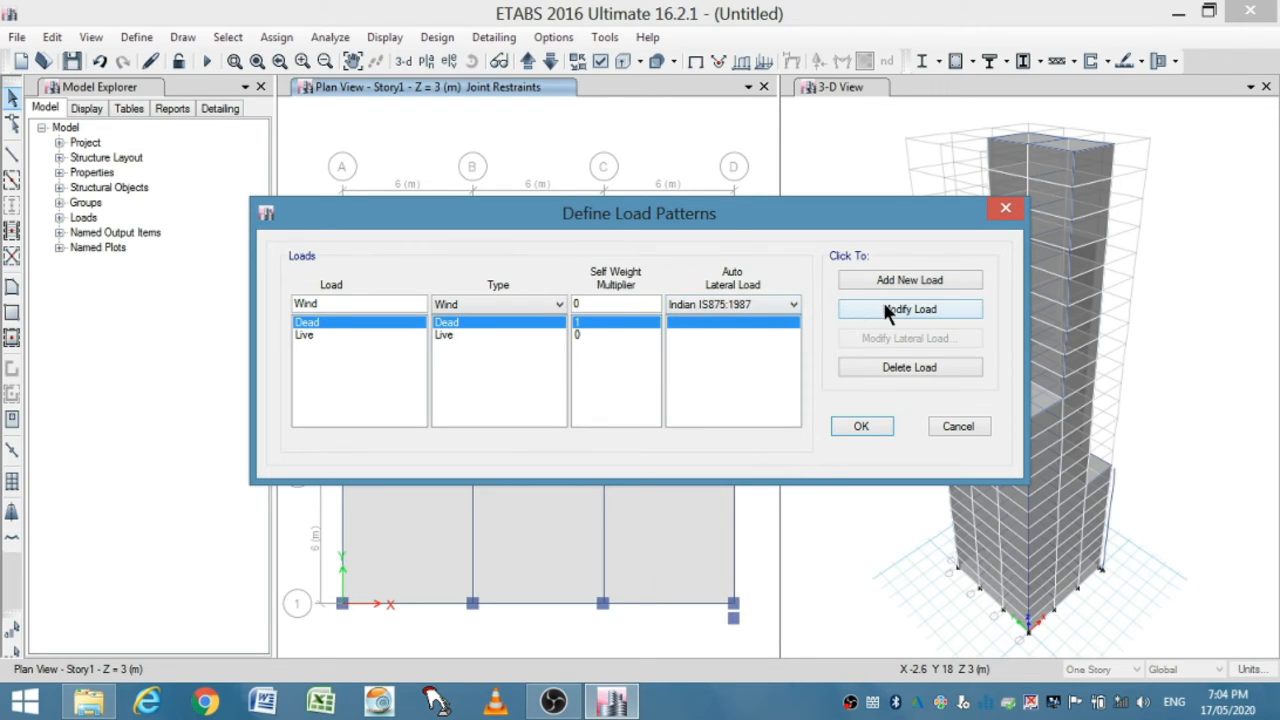
{"action": "left_click", "coordinate": [907, 278]}
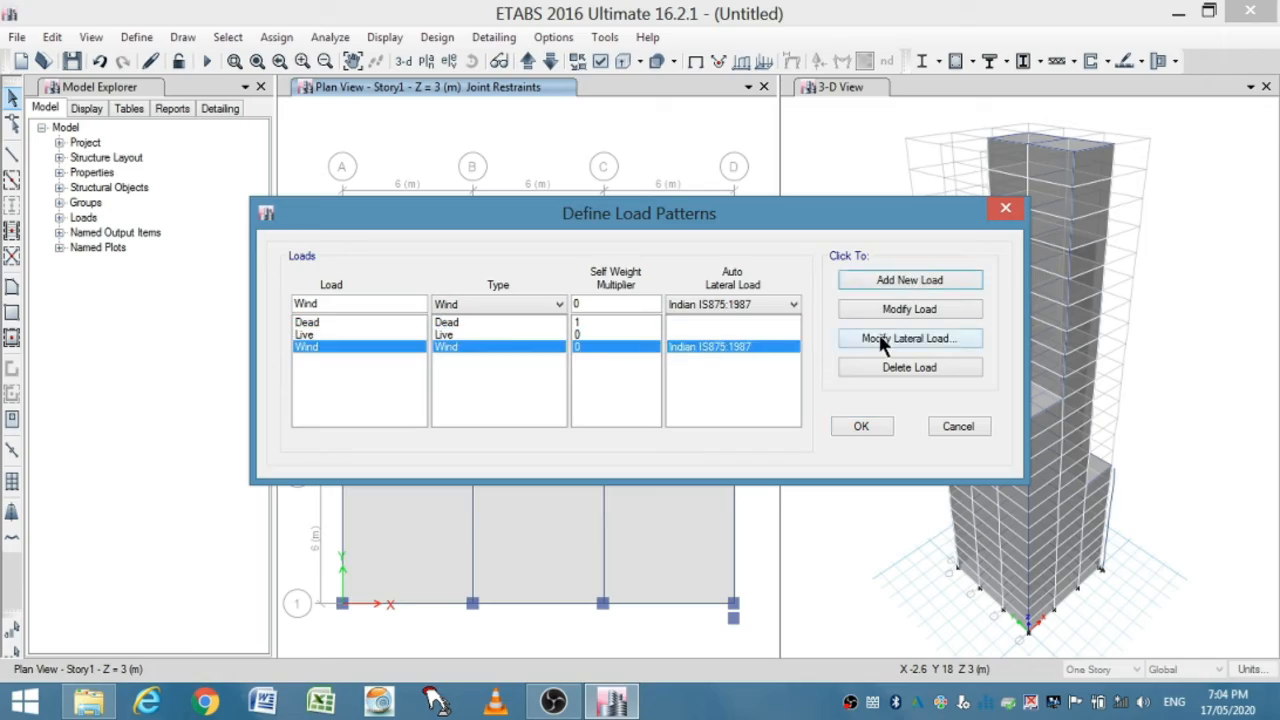
- Set the Wind pattern's lateral load to wind speed 33 m/s, terrain category 3 and structure class C
{"action": "left_click", "coordinate": [880, 338]}
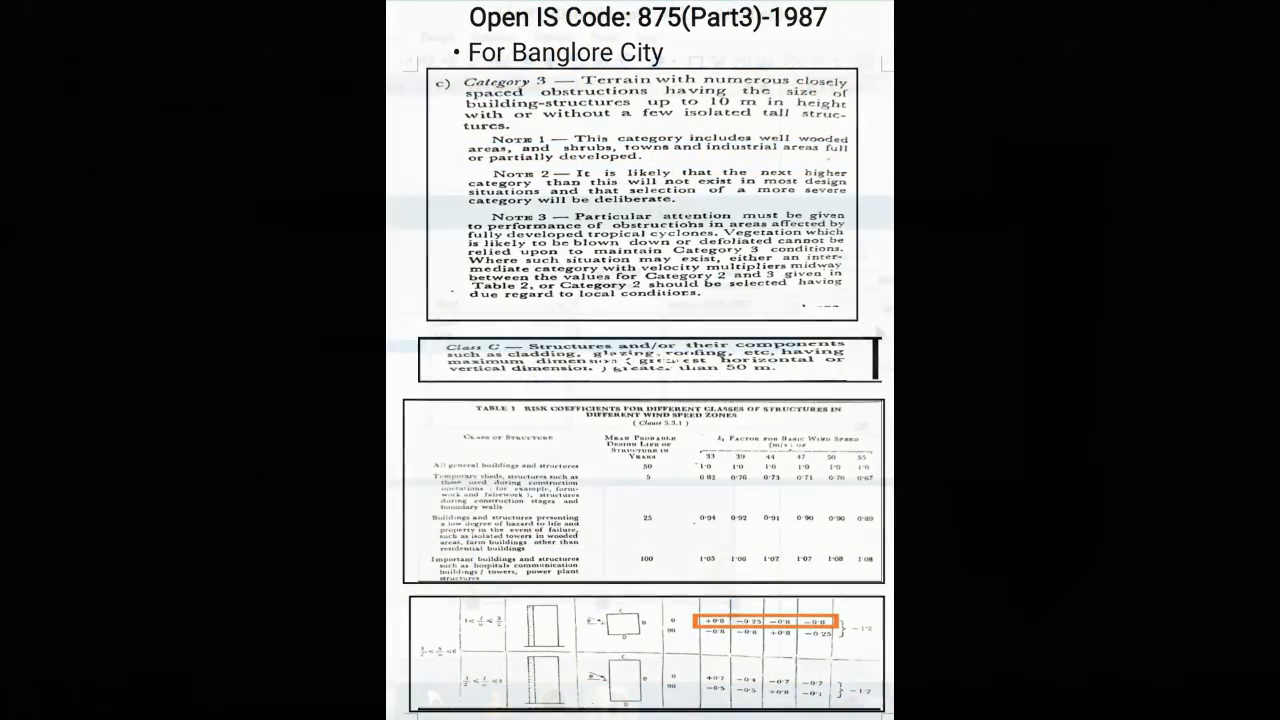
{"action": "double_click", "coordinate": [888, 222]}
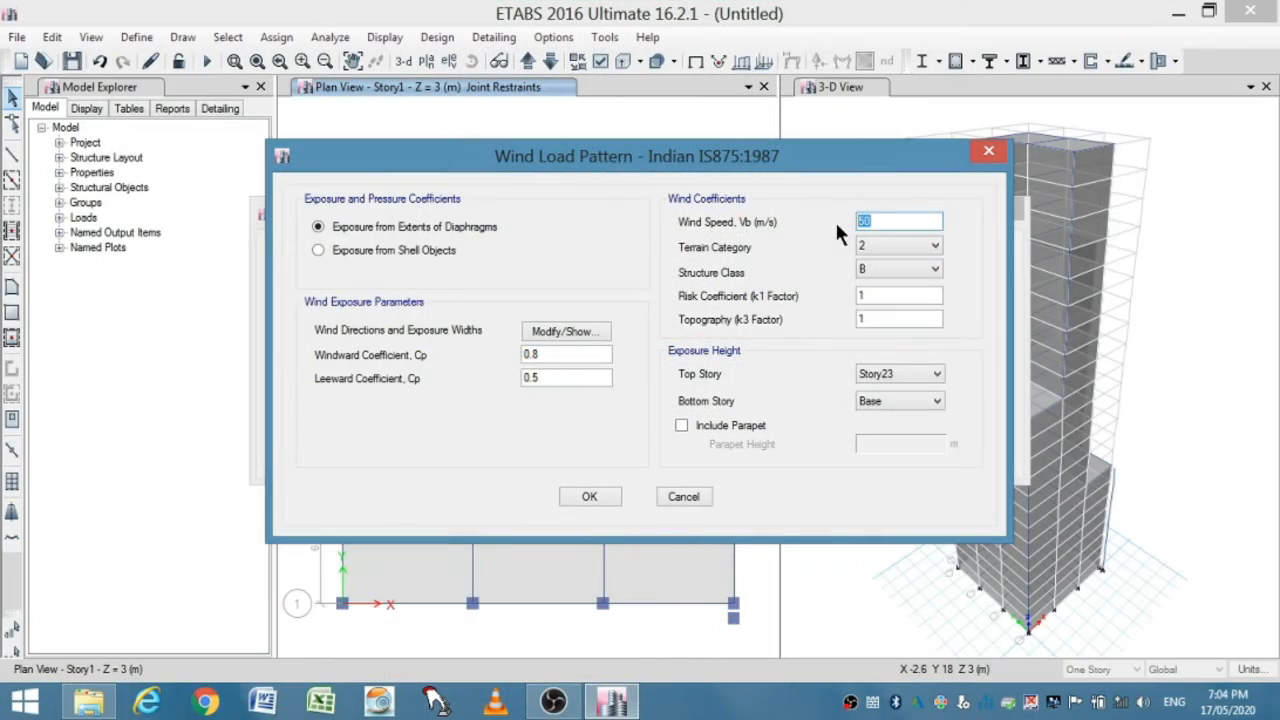
{"action": "type", "text": "33"}
{"action": "left_click", "coordinate": [893, 244]}
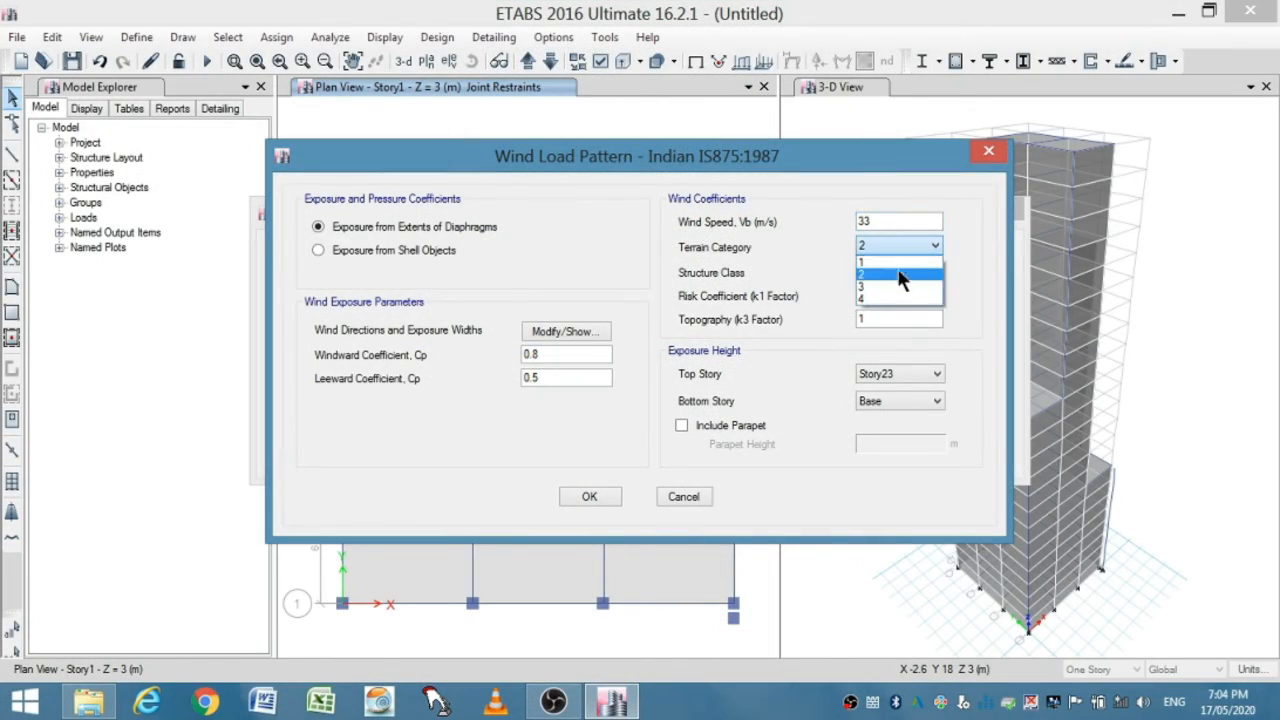
{"action": "left_click", "coordinate": [899, 286]}
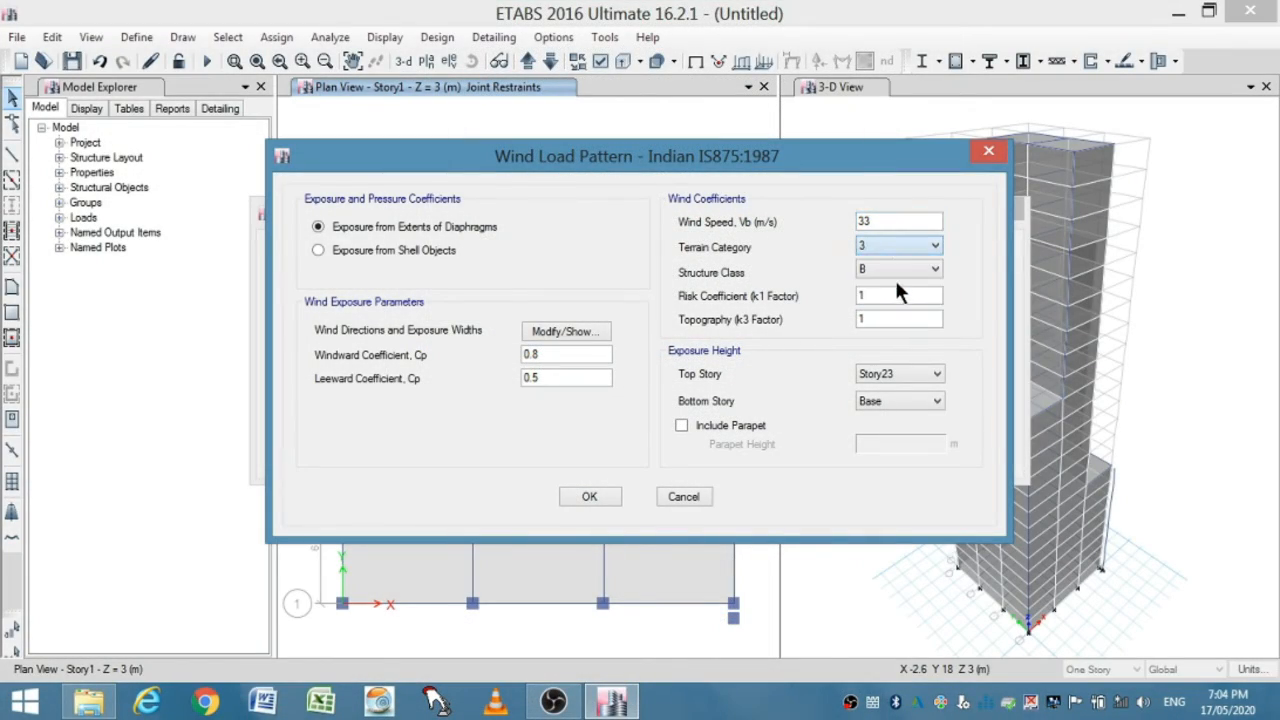
{"action": "left_click", "coordinate": [895, 274]}
{"action": "left_click", "coordinate": [890, 310]}
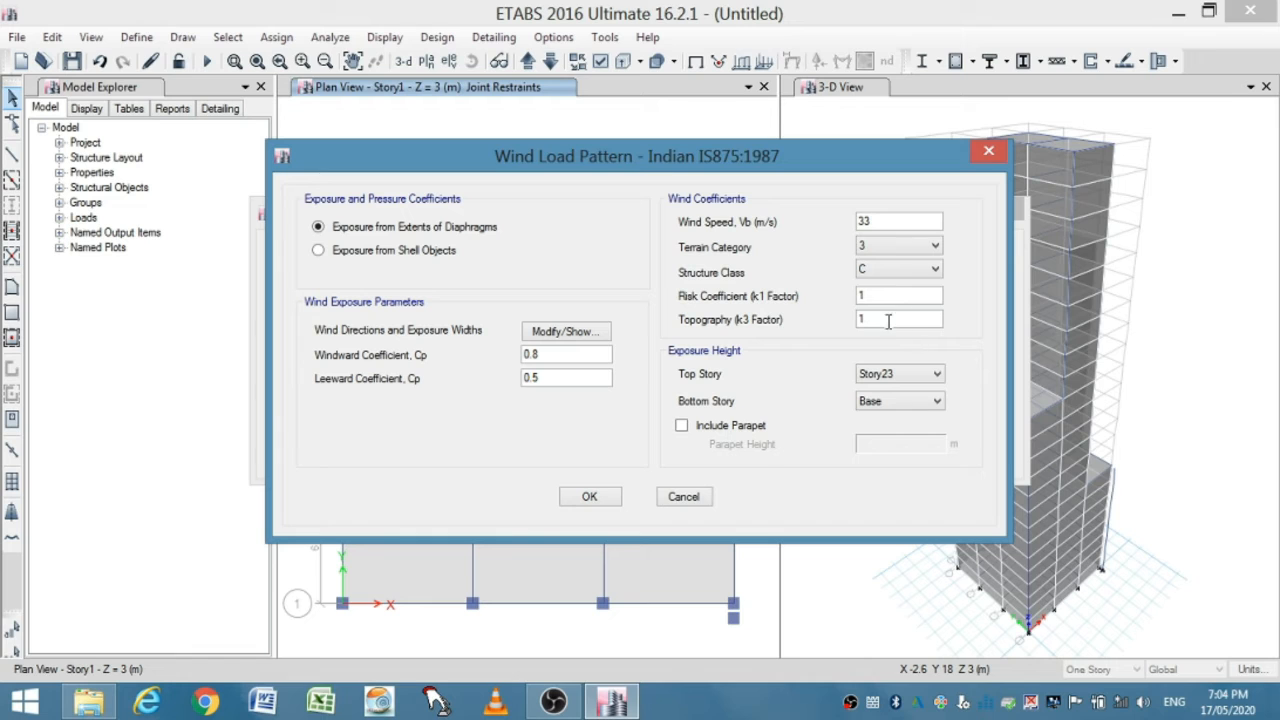
{"action": "left_click", "coordinate": [589, 498]}
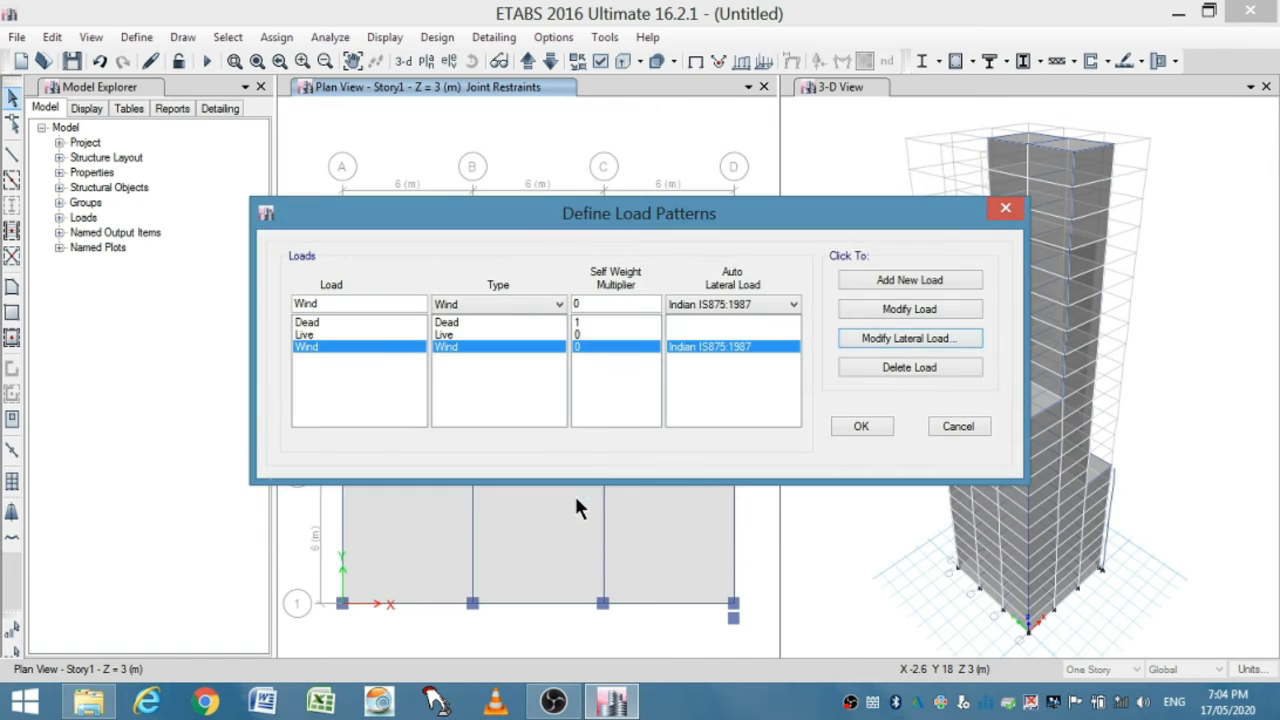
{"action": "left_click", "coordinate": [846, 426]}
- Show elevation A, set the editing scope to All Stories and select all cladding panels in its three bays
{"action": "left_click", "coordinate": [449, 61]}
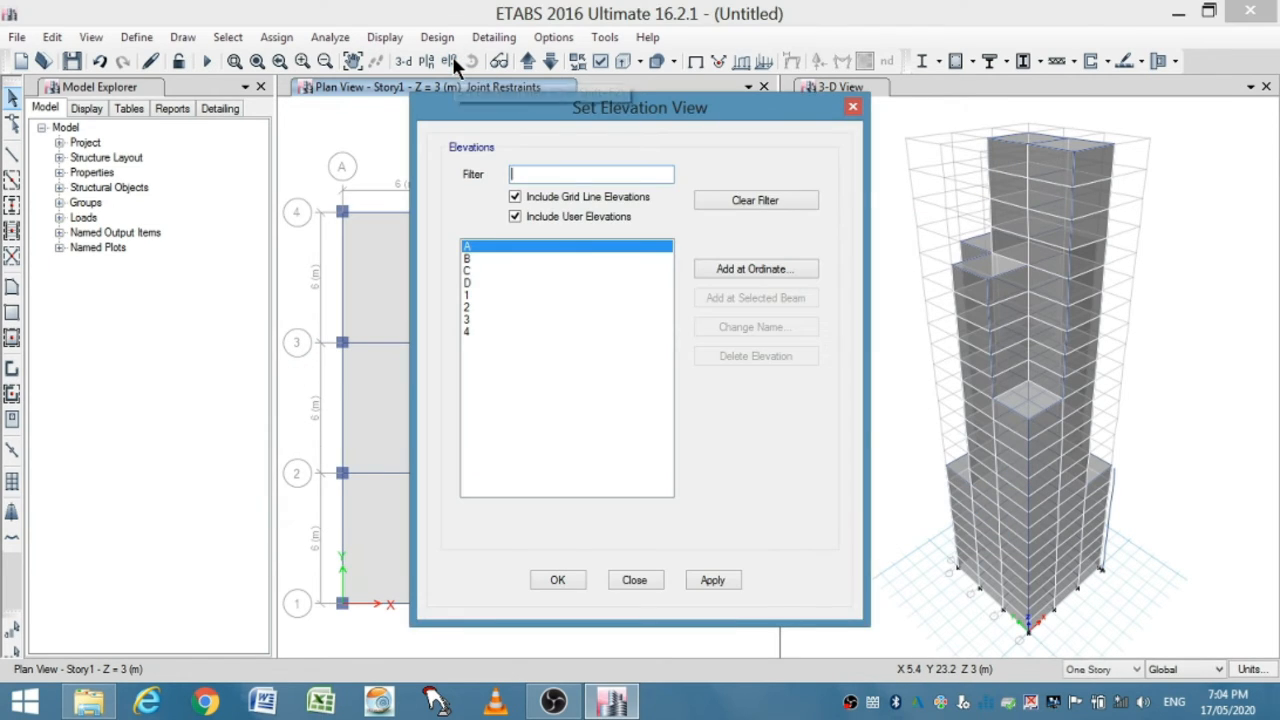
{"action": "left_click", "coordinate": [557, 580]}
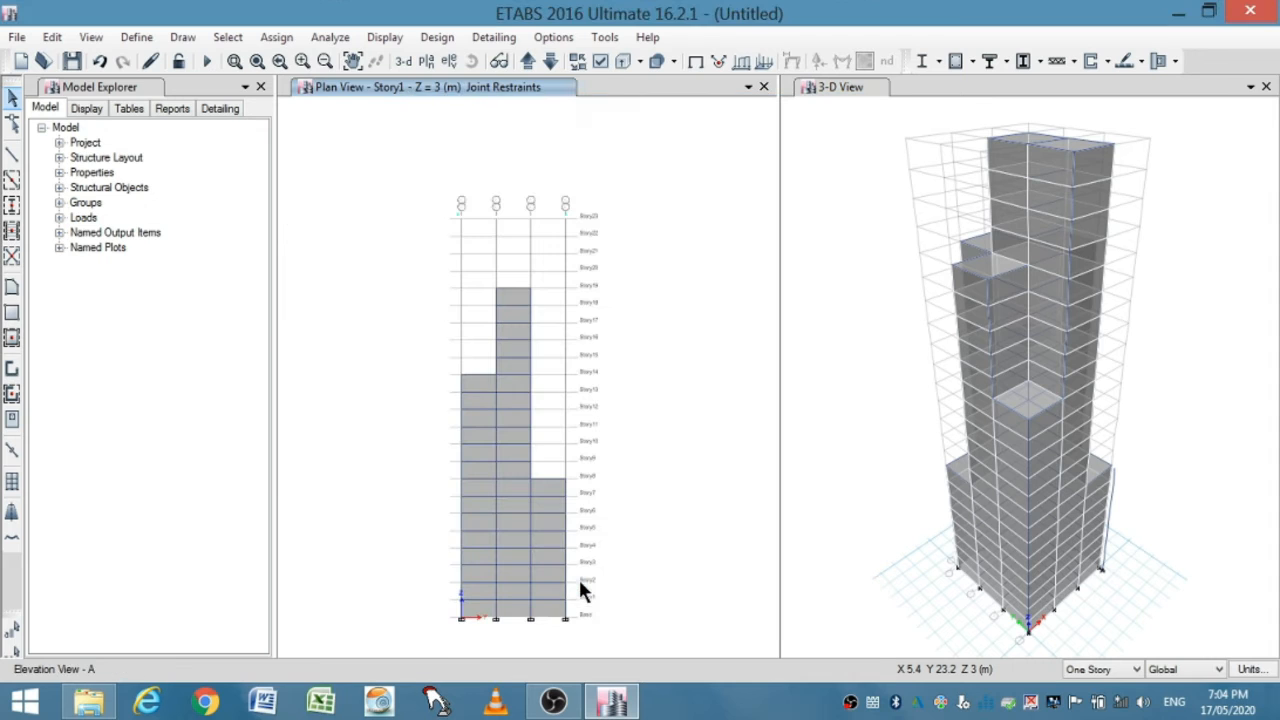
{"action": "left_click", "coordinate": [1100, 669]}
{"action": "left_click", "coordinate": [1095, 697]}
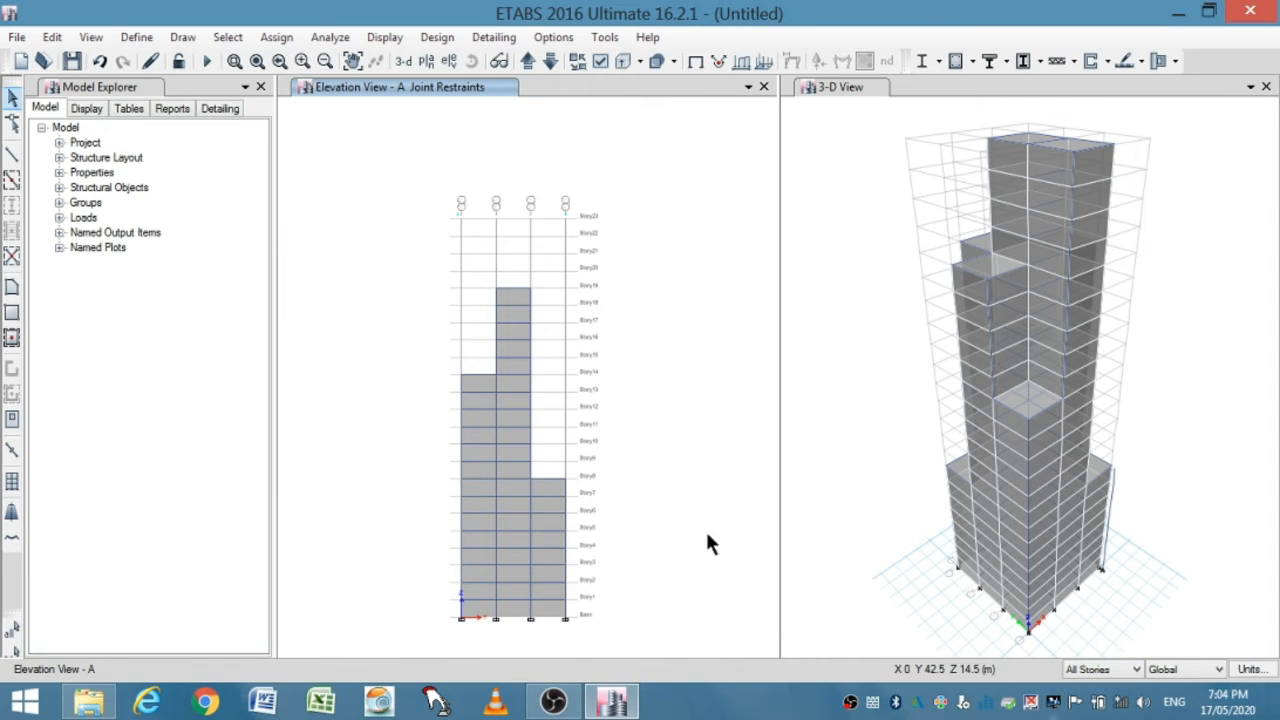
{"action": "left_click", "coordinate": [471, 478]}
{"action": "left_click", "coordinate": [505, 462]}
{"action": "left_click", "coordinate": [540, 497]}
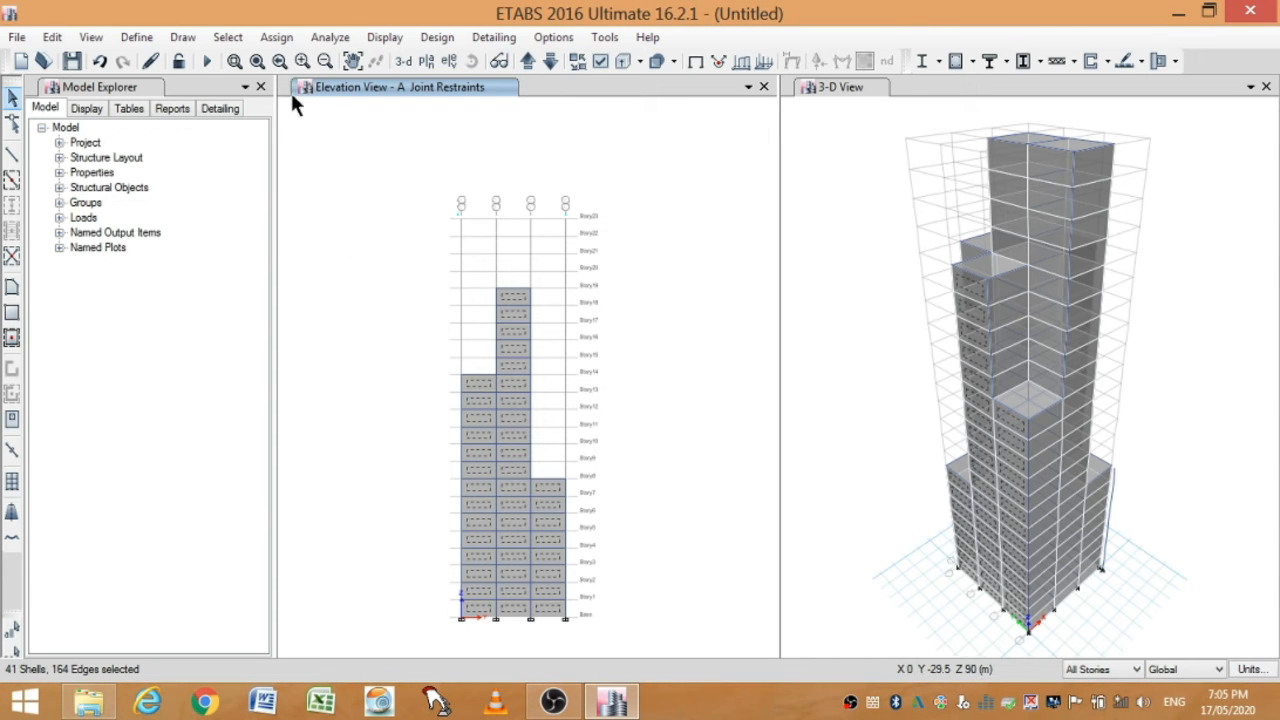
- Assign a windward wind pressure coefficient of 0.8 for the Wind pattern to the selected elevation A cladding
{"action": "left_click", "coordinate": [292, 37]}
{"action": "mouse_move", "coordinate": [337, 238]}
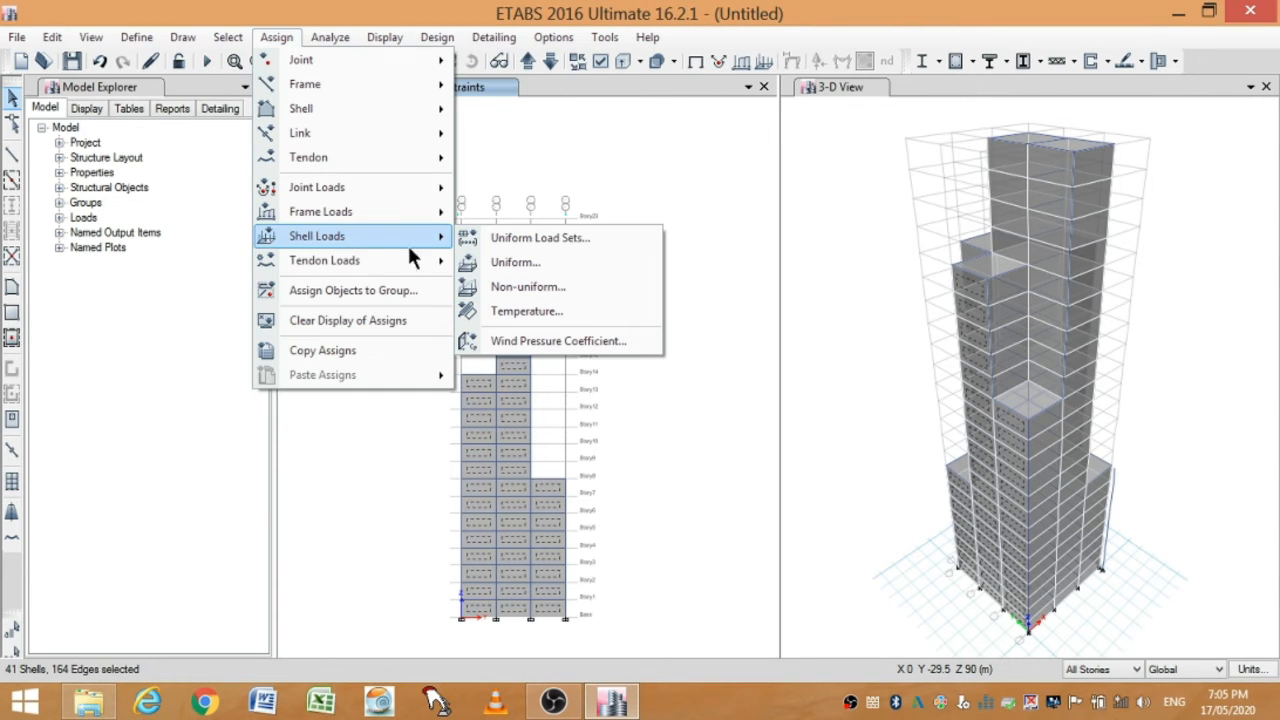
{"action": "left_click", "coordinate": [496, 340]}
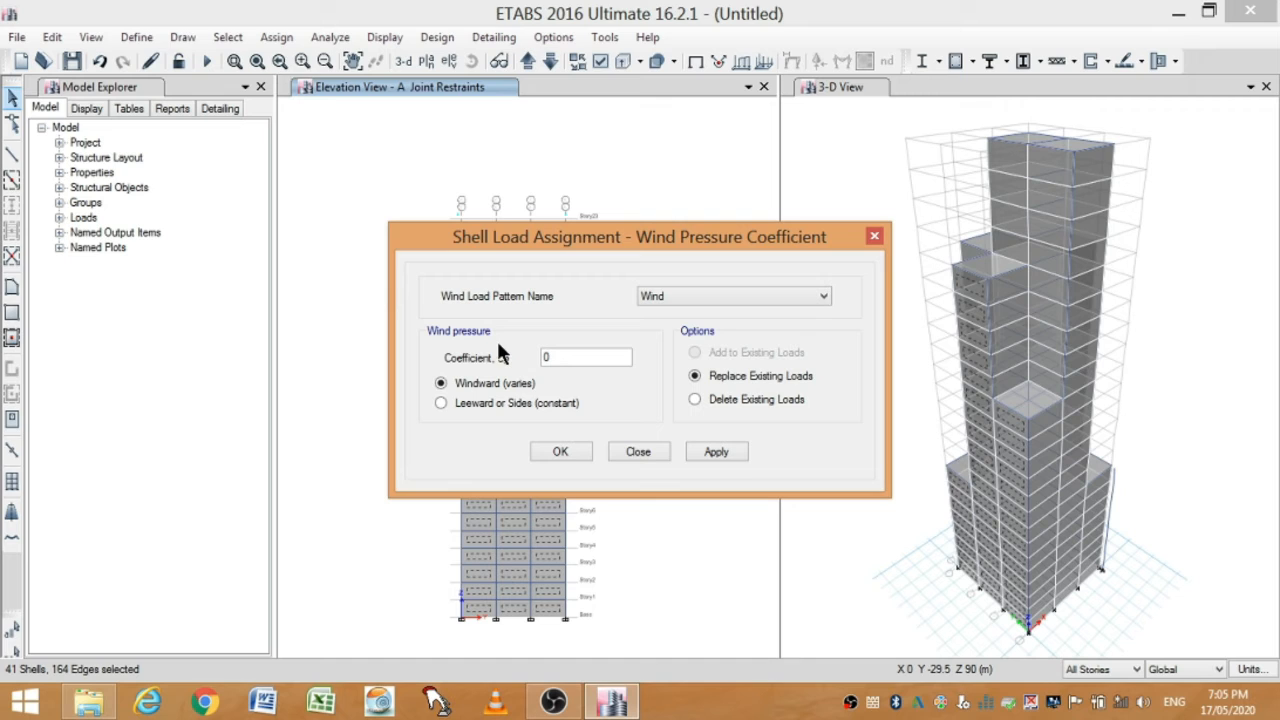
{"action": "double_click", "coordinate": [558, 357]}
{"action": "type", "text": "0.8"}
{"action": "left_click", "coordinate": [578, 451]}
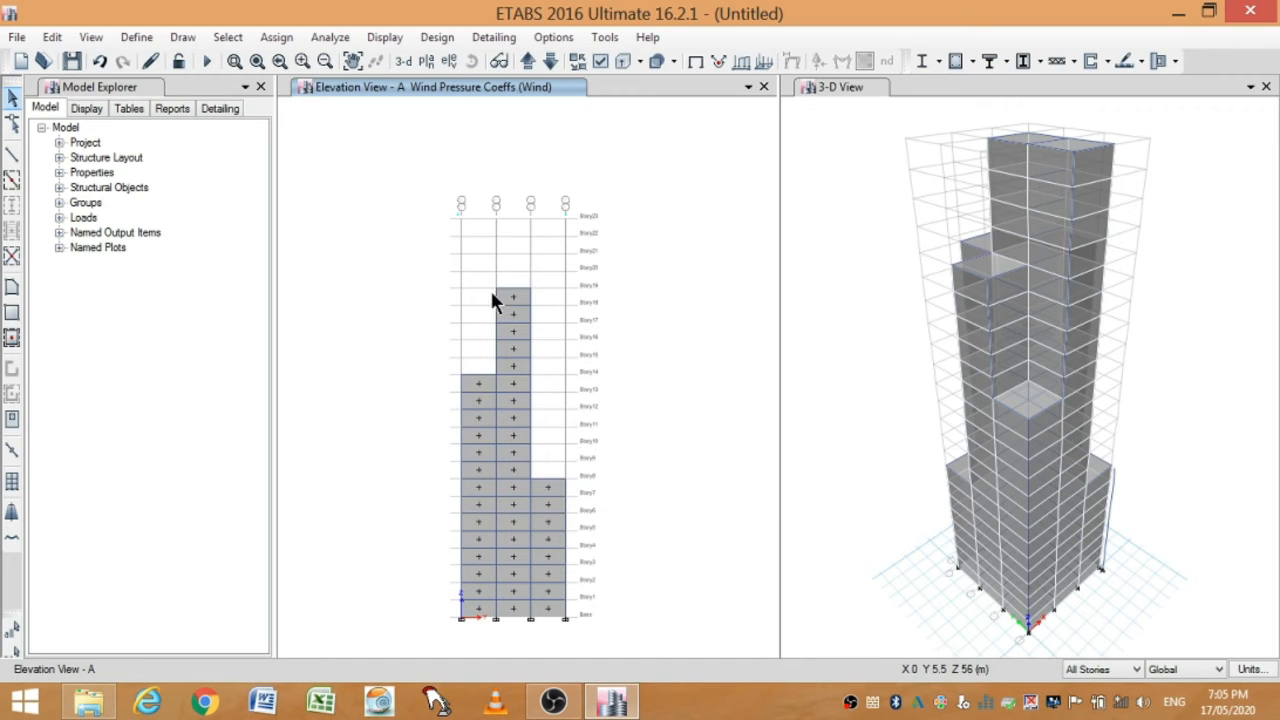
- Show elevation B and select all its cladding panels across the three bays
{"action": "left_click", "coordinate": [448, 60]}
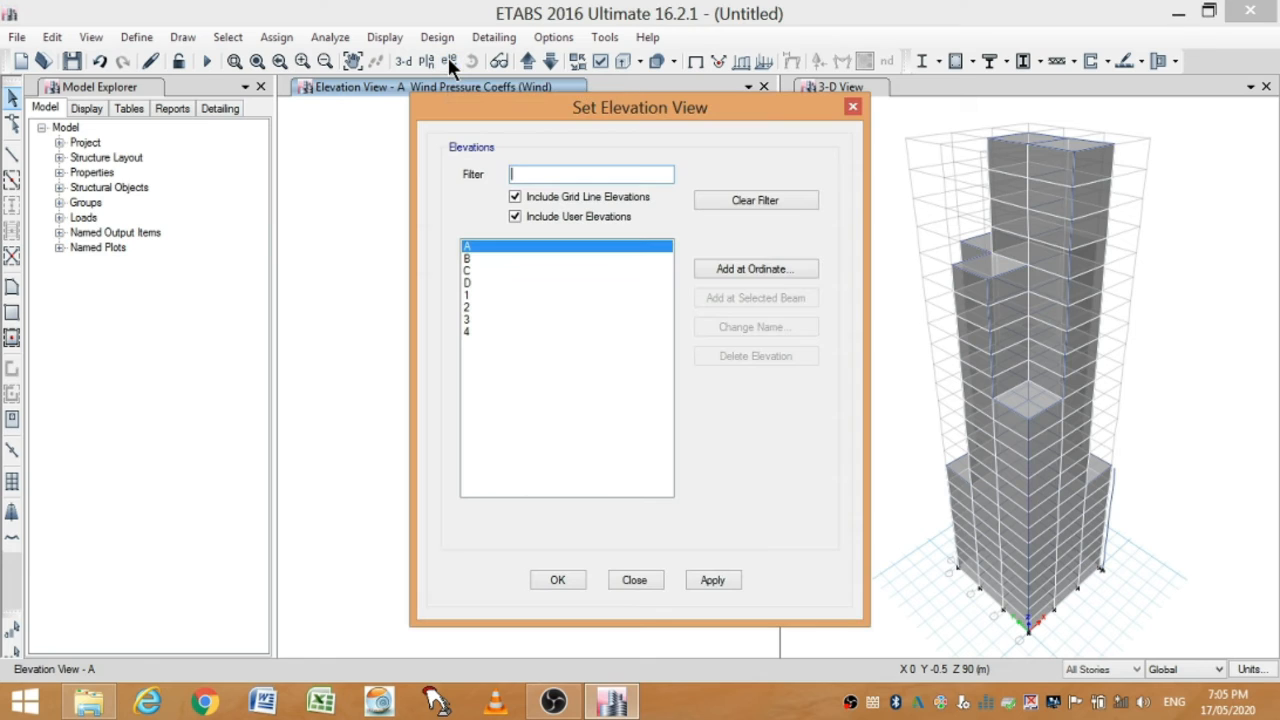
{"action": "left_click", "coordinate": [500, 258]}
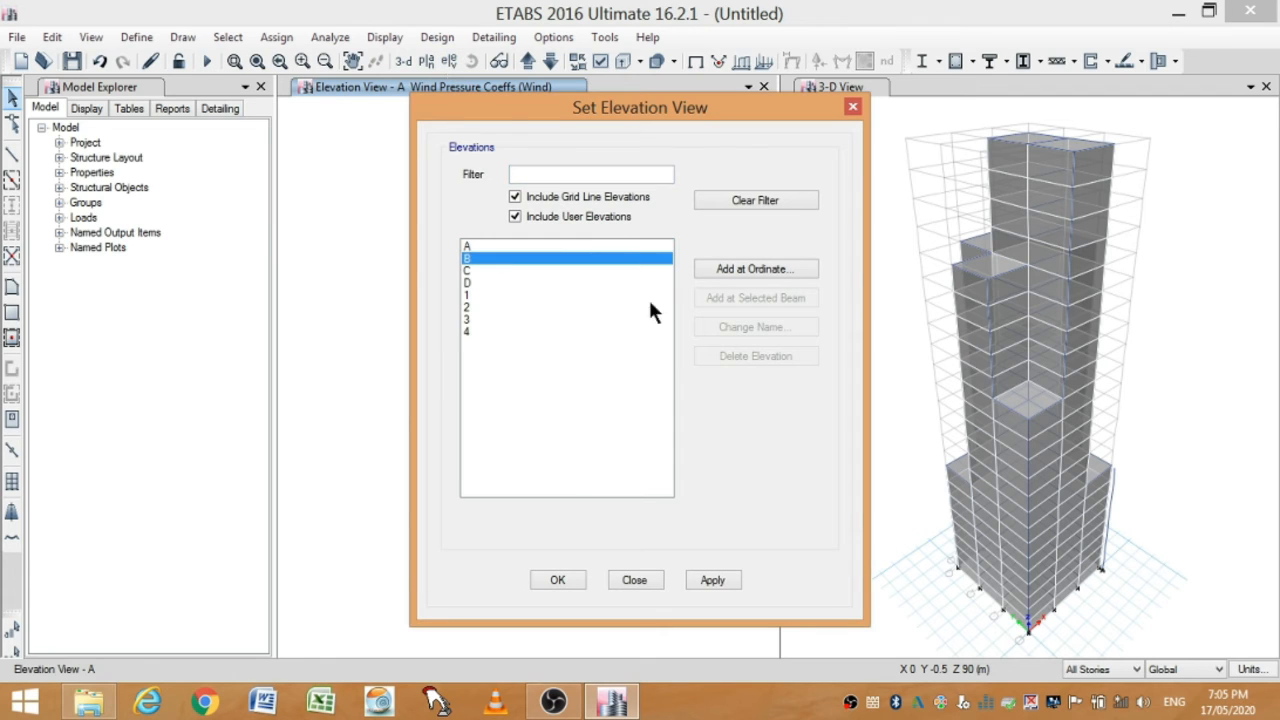
{"action": "left_click", "coordinate": [566, 572]}
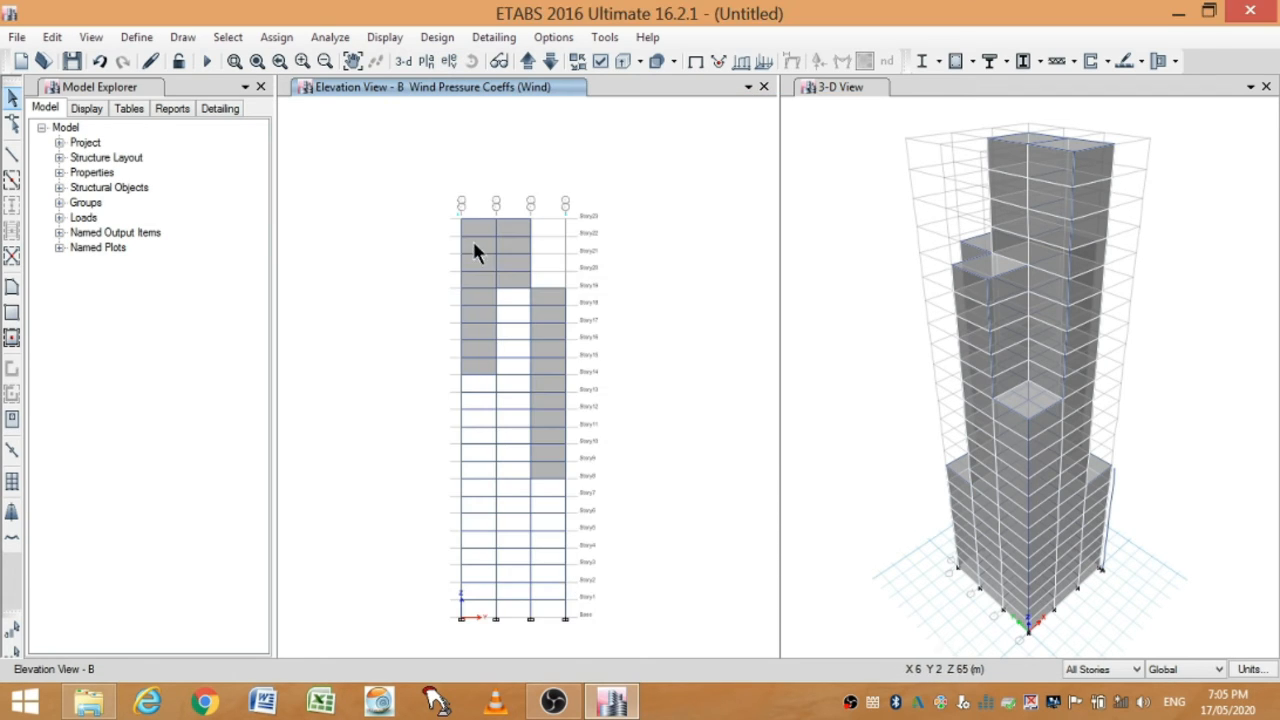
{"action": "left_click", "coordinate": [474, 241]}
{"action": "left_click", "coordinate": [521, 229]}
{"action": "left_click", "coordinate": [559, 382]}
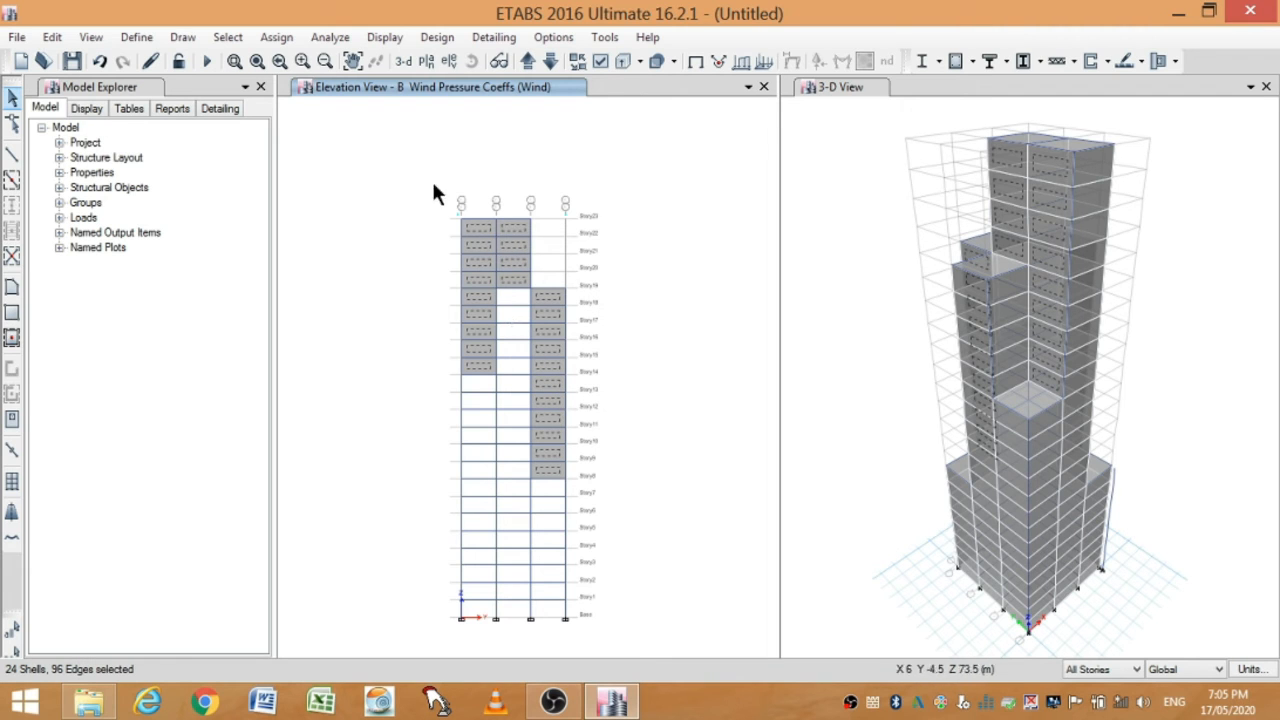
- Assign the 0.8 windward wind pressure coefficient for the Wind pattern to the selected elevation B cladding
{"action": "left_click", "coordinate": [288, 40]}
{"action": "mouse_move", "coordinate": [357, 236]}
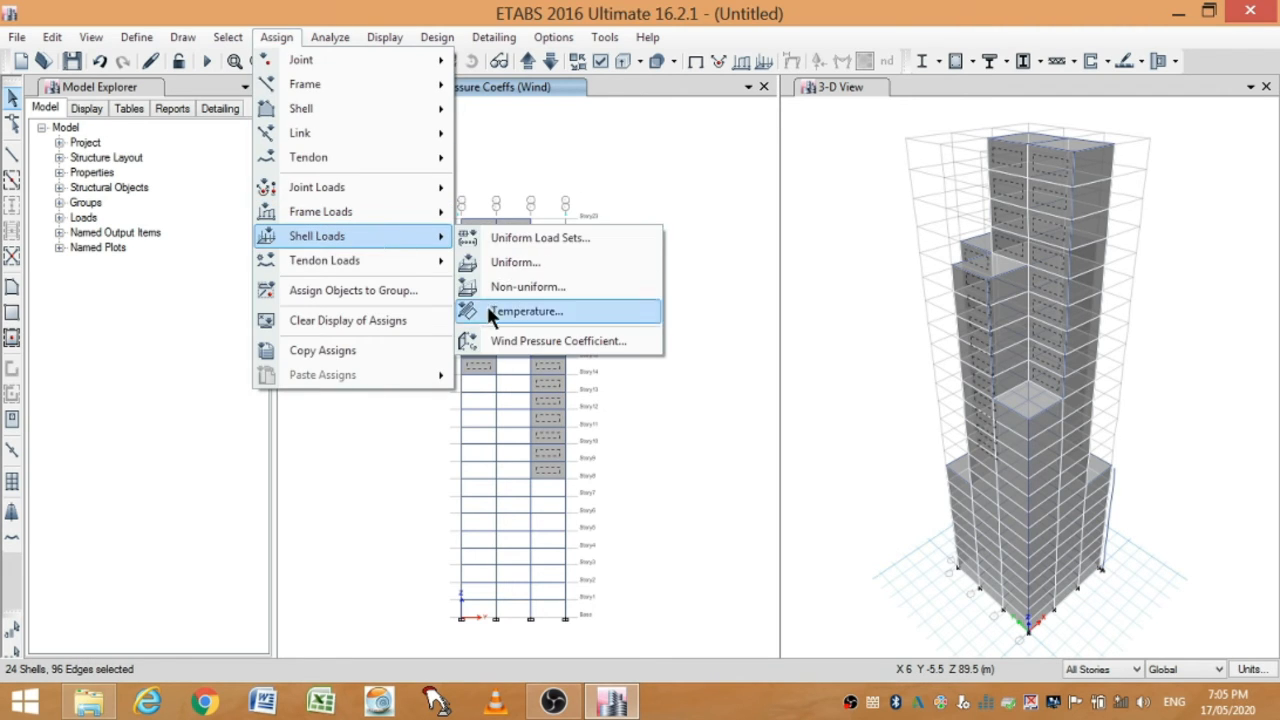
{"action": "left_click", "coordinate": [540, 341]}
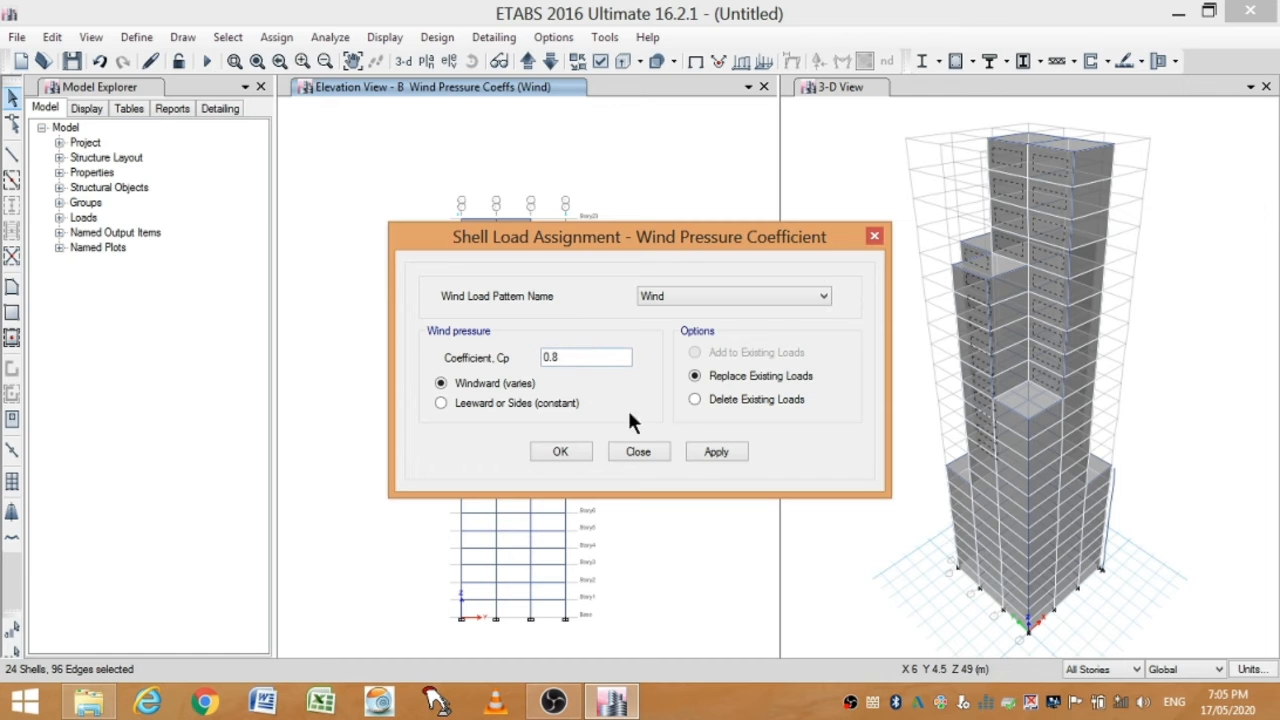
{"action": "left_click", "coordinate": [560, 452]}
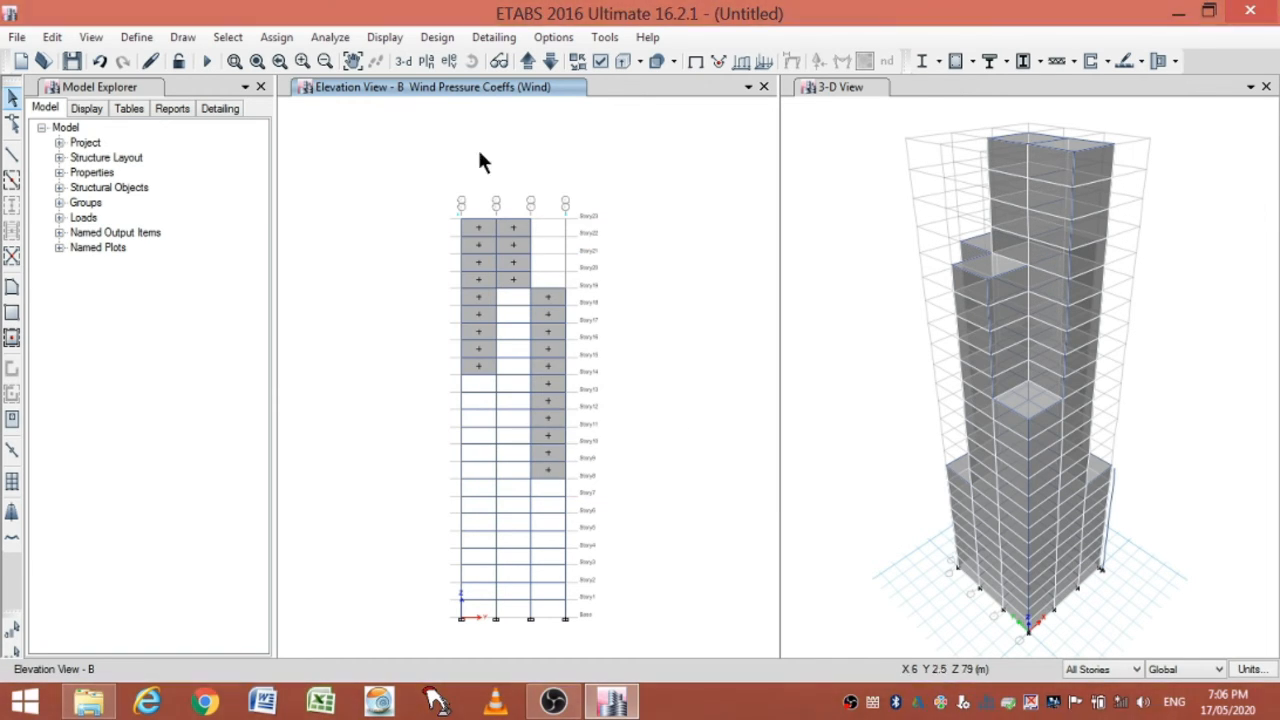
- Show the Story1 plan to examine the wind pressure coefficients assigned to the cladding
{"action": "left_click", "coordinate": [427, 61]}
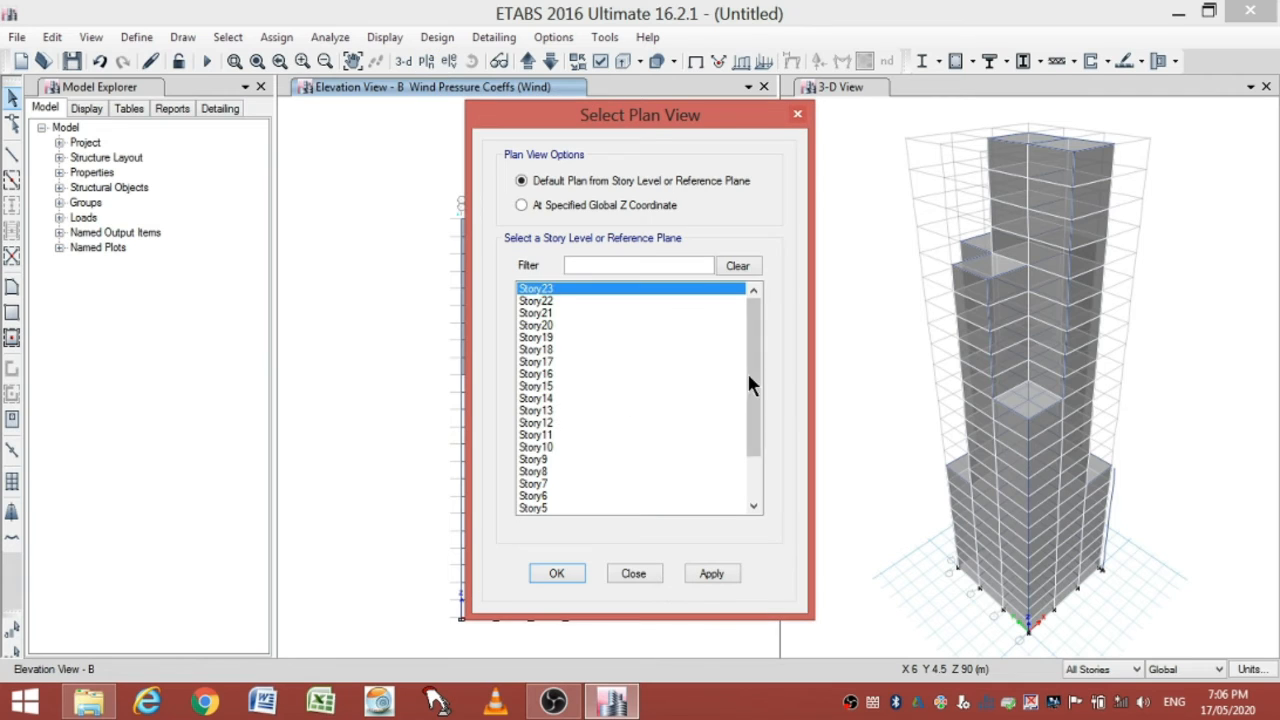
{"action": "left_click_drag", "start_coordinate": [749, 376], "coordinate": [749, 418]}
{"action": "left_click", "coordinate": [542, 498]}
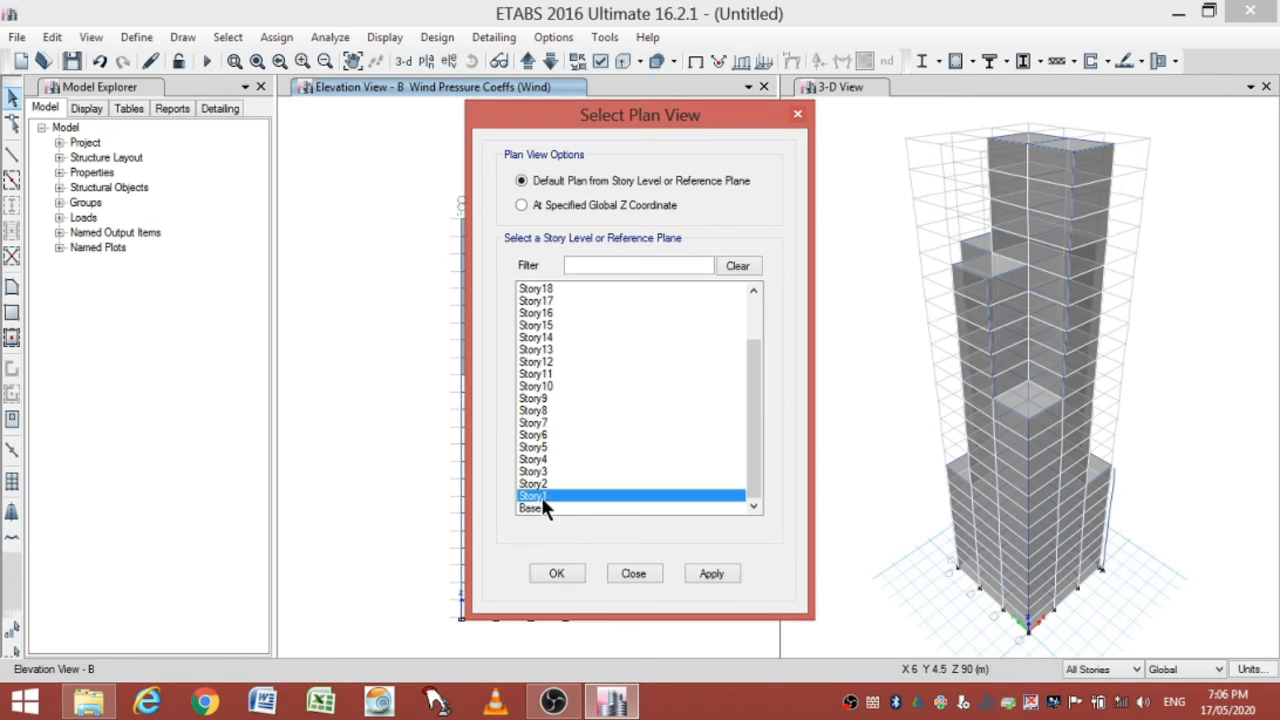
{"action": "left_click", "coordinate": [558, 573]}
- Show elevation D and select all its cladding panels across the three bays
{"action": "left_click", "coordinate": [449, 61]}
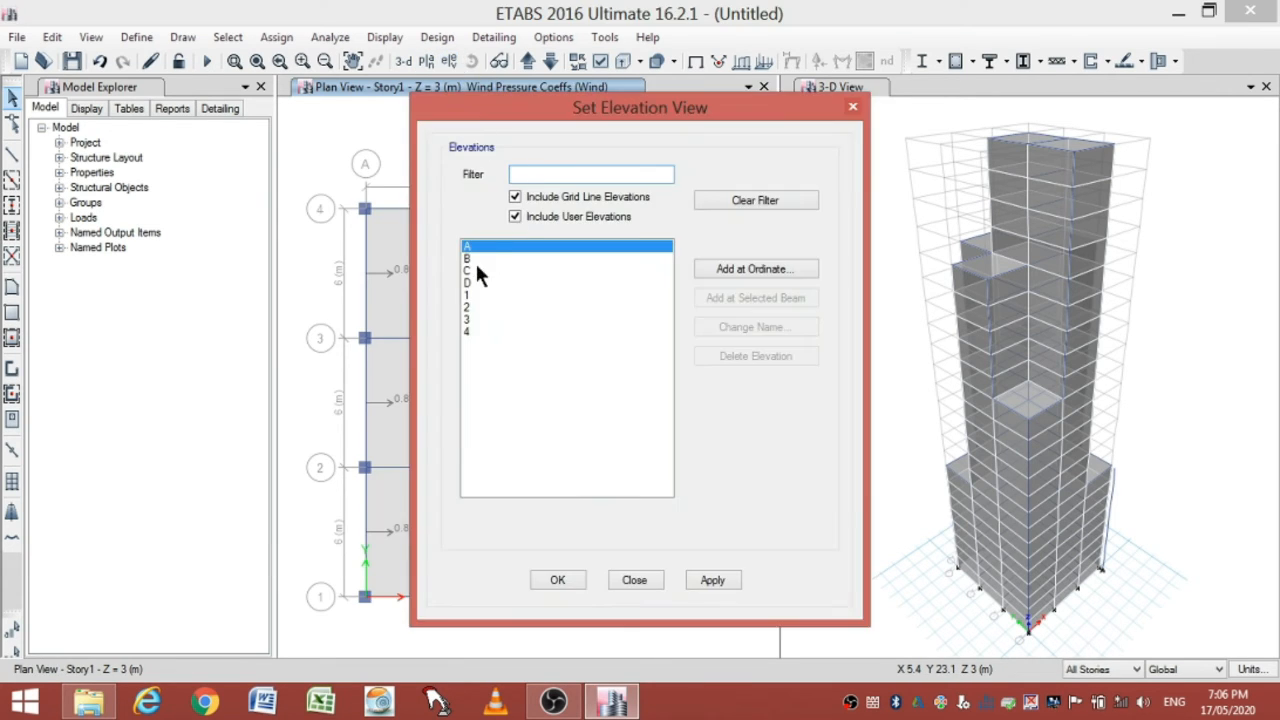
{"action": "left_click", "coordinate": [467, 284]}
{"action": "left_click", "coordinate": [545, 578]}
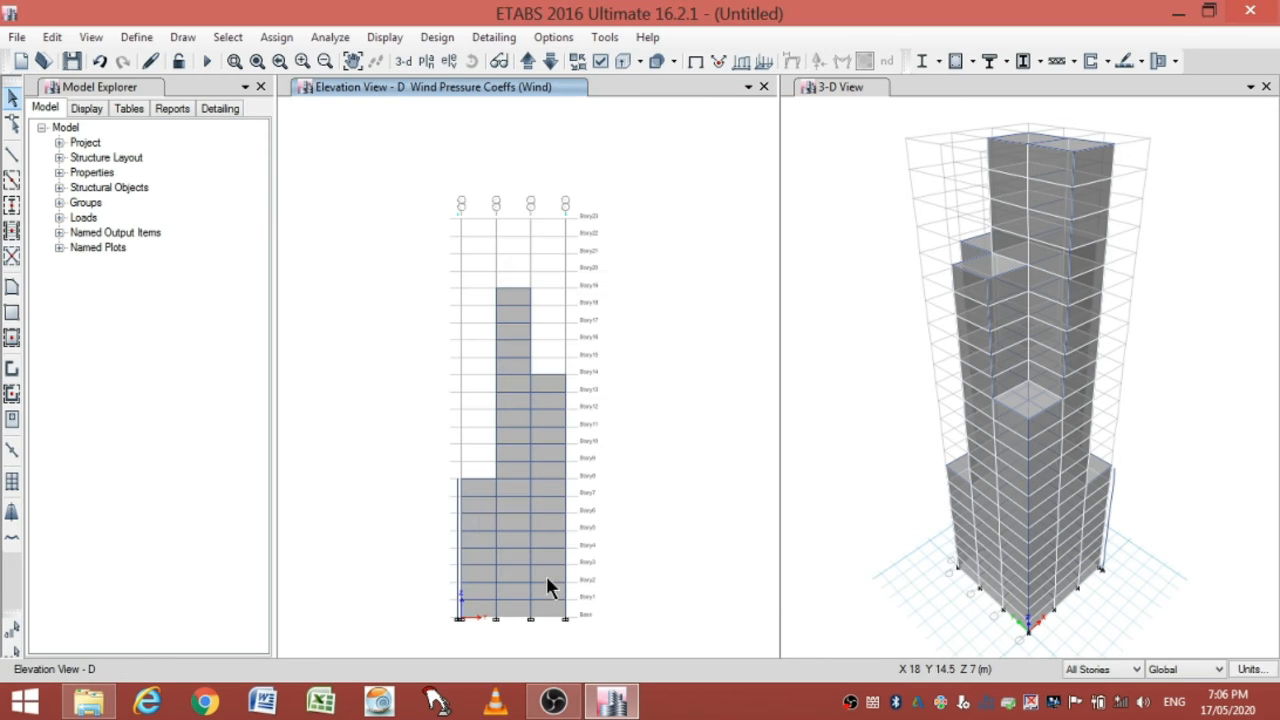
{"action": "left_click", "coordinate": [477, 517]}
{"action": "left_click", "coordinate": [509, 517]}
{"action": "left_click", "coordinate": [545, 517]}
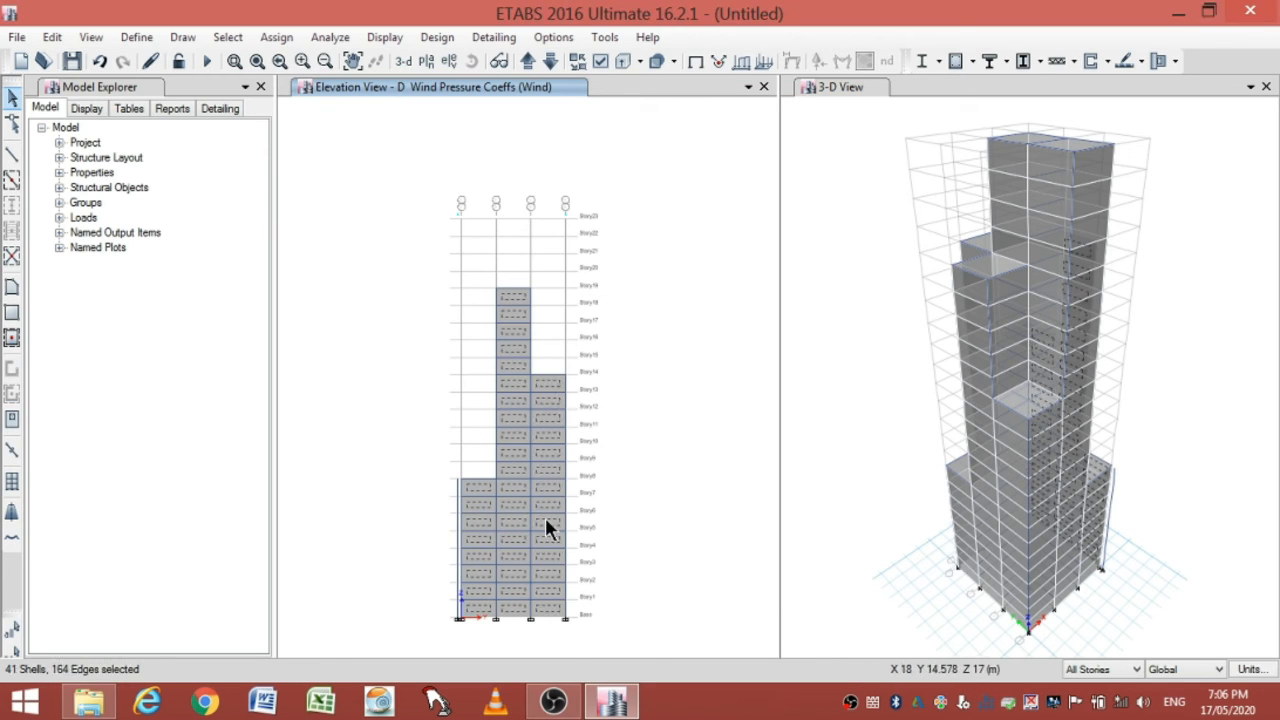
- Assign a leeward or sides wind pressure coefficient of -0.25 for the Wind pattern to the selected elevation D cladding
{"action": "left_click", "coordinate": [285, 37]}
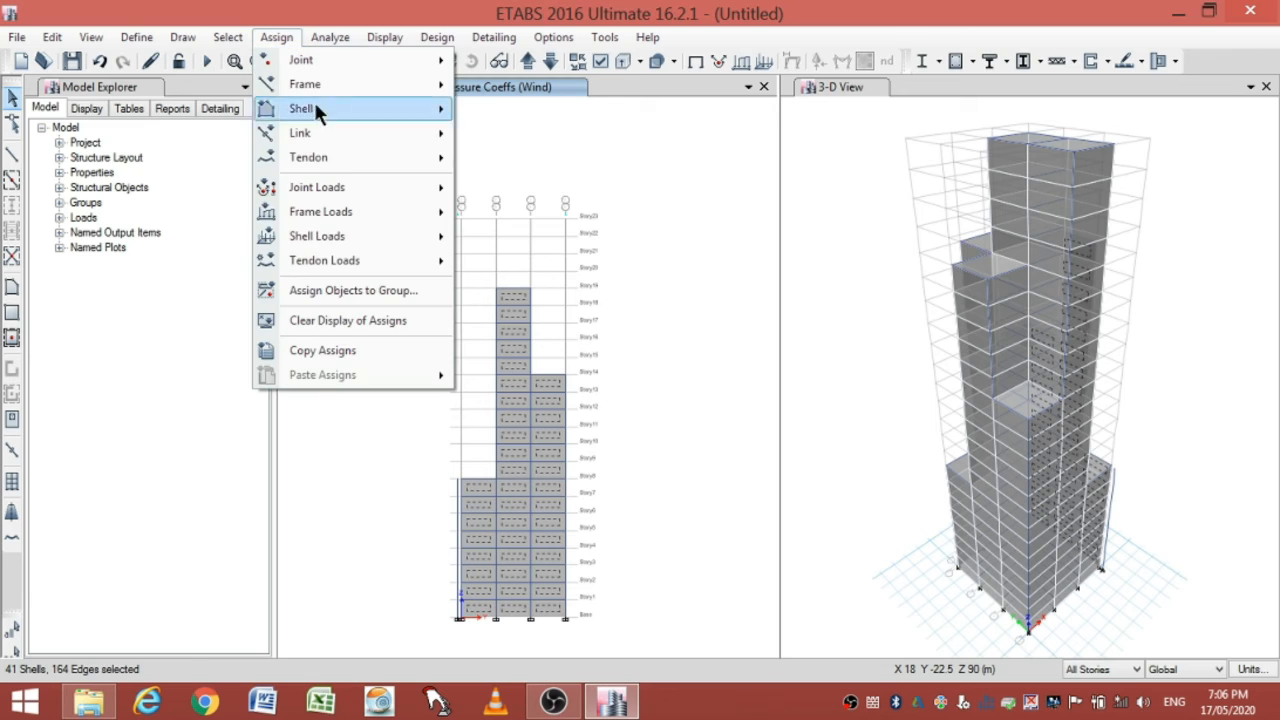
{"action": "mouse_move", "coordinate": [394, 237]}
{"action": "left_click", "coordinate": [486, 335]}
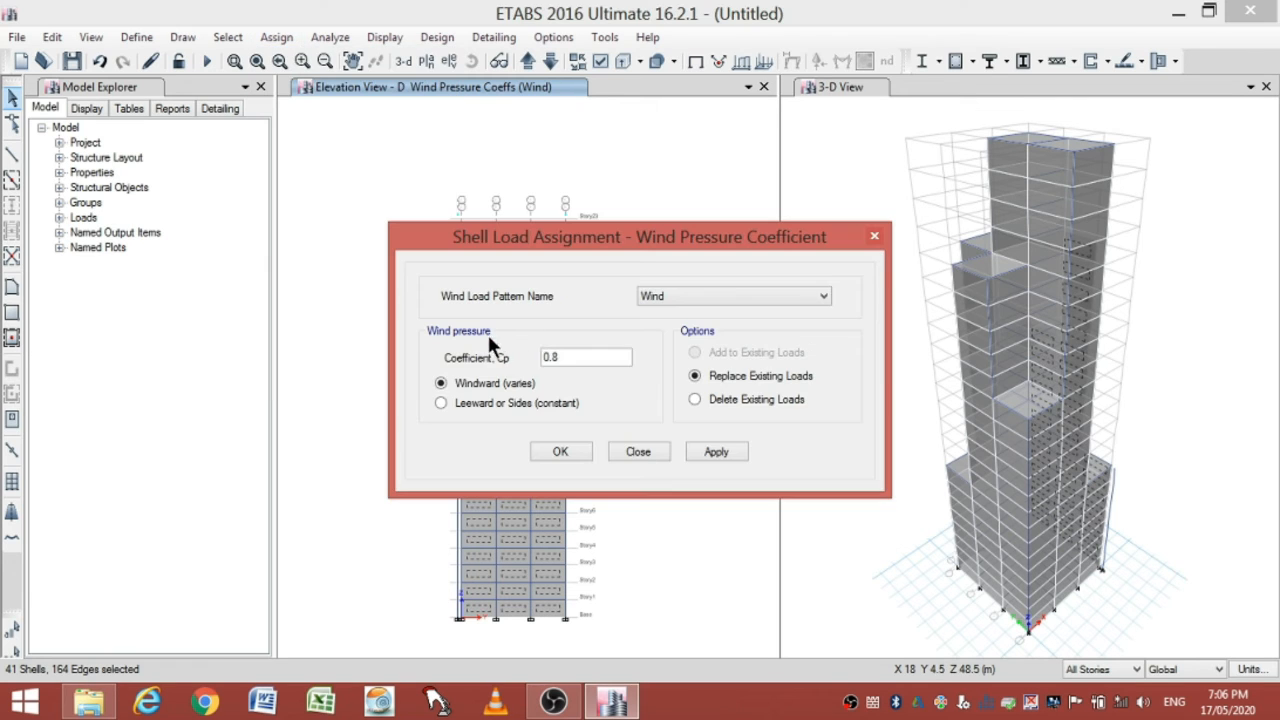
{"action": "double_click", "coordinate": [580, 357]}
{"action": "type", "text": "-0"}
{"action": "left_click", "coordinate": [441, 402]}
{"action": "left_click", "coordinate": [716, 451]}
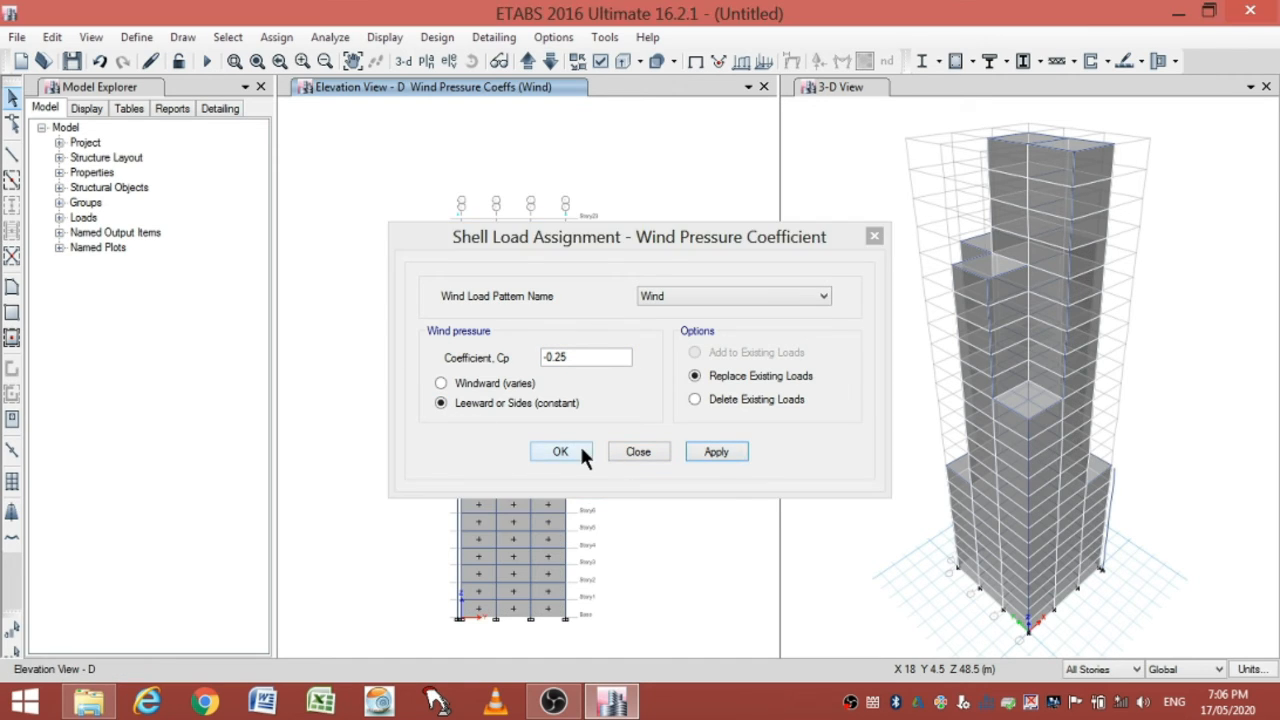
{"action": "left_click", "coordinate": [579, 445]}
- Show elevation C and select all its cladding panels across the three bays
{"action": "left_click", "coordinate": [451, 61]}
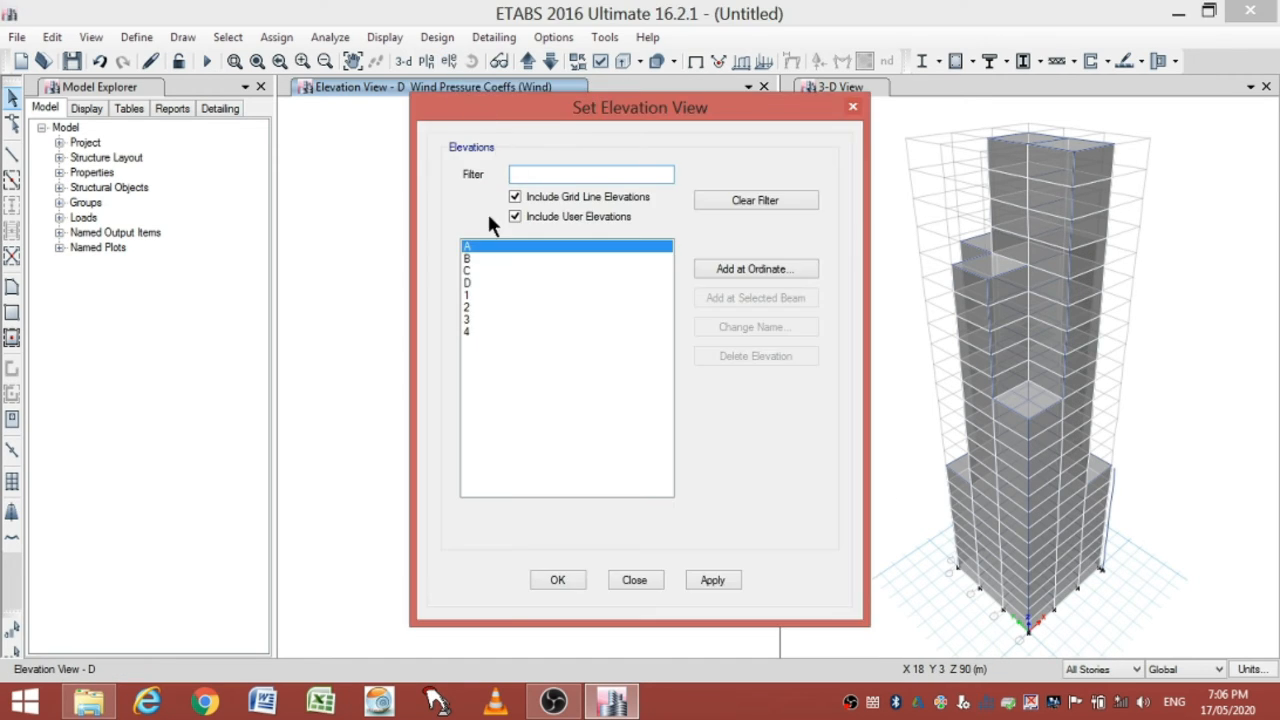
{"action": "left_click", "coordinate": [512, 270]}
{"action": "left_click", "coordinate": [548, 578]}
{"action": "key", "text": "ctrl+p"}
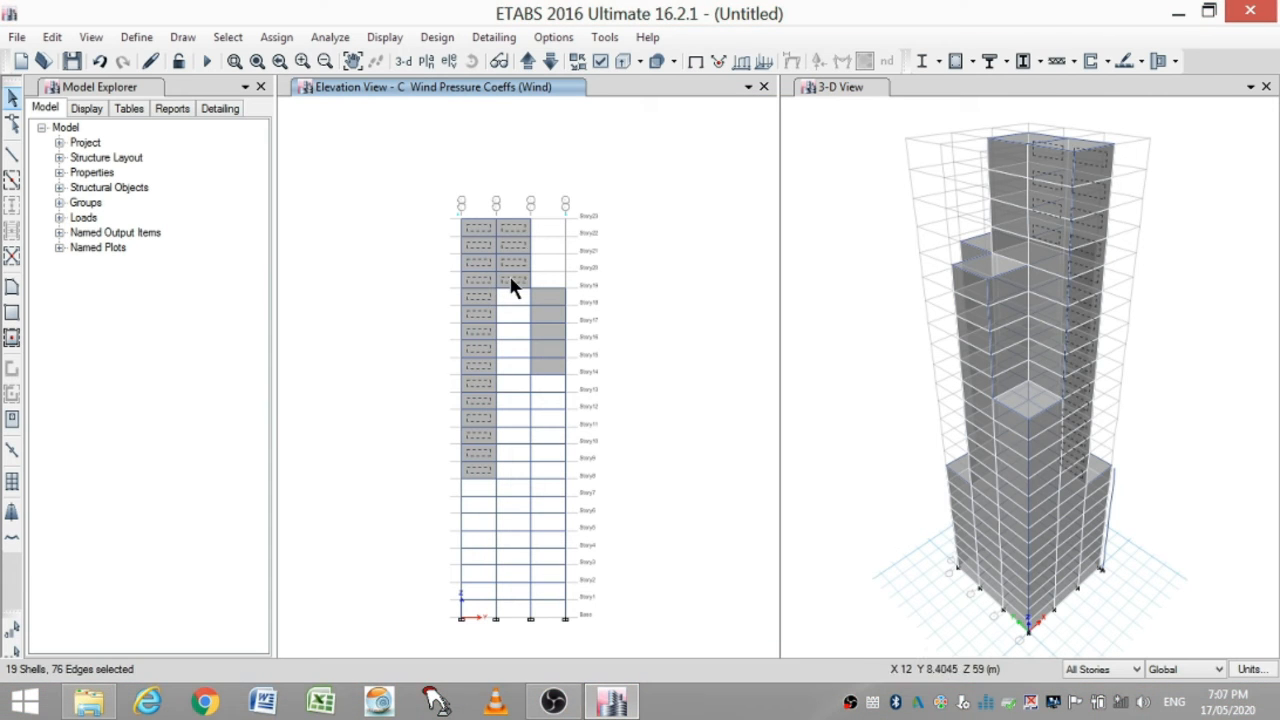
{"action": "left_click", "coordinate": [551, 294]}
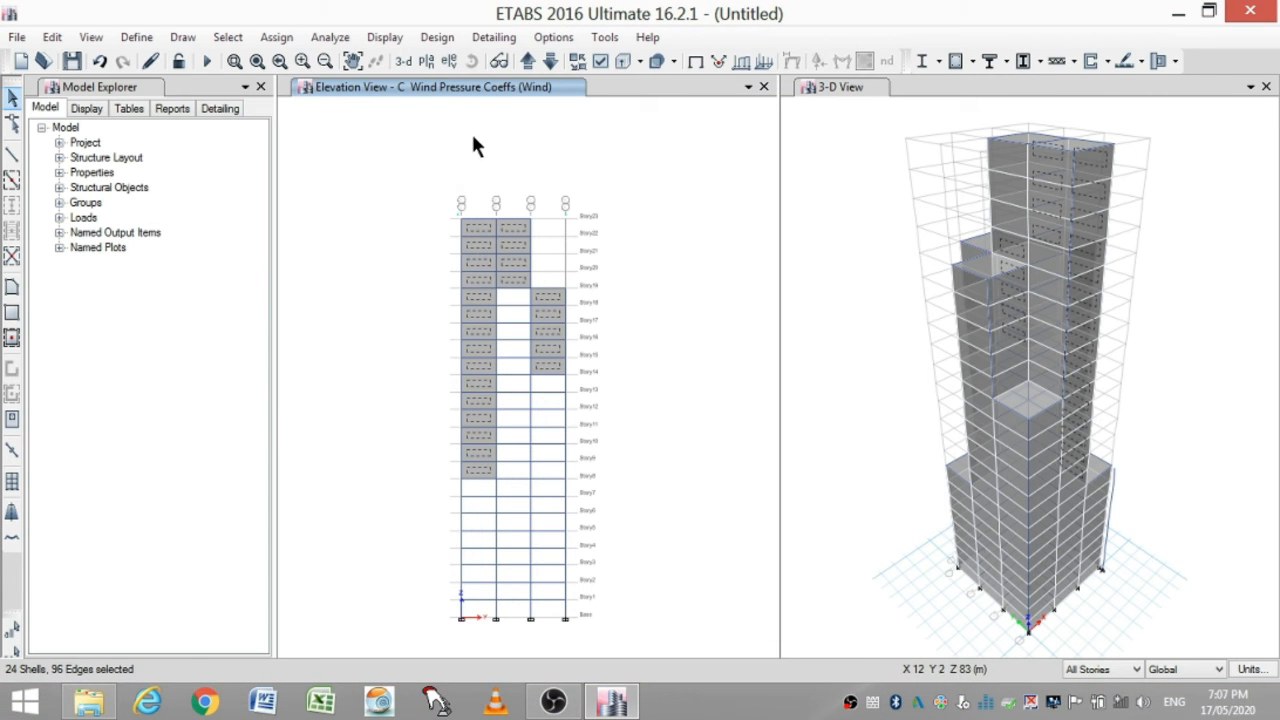
- Assign the -0.25 leeward or sides wind pressure coefficient for the Wind pattern to the selected elevation C cladding
{"action": "left_click", "coordinate": [277, 37]}
{"action": "mouse_move", "coordinate": [343, 233]}
{"action": "left_click", "coordinate": [515, 336]}
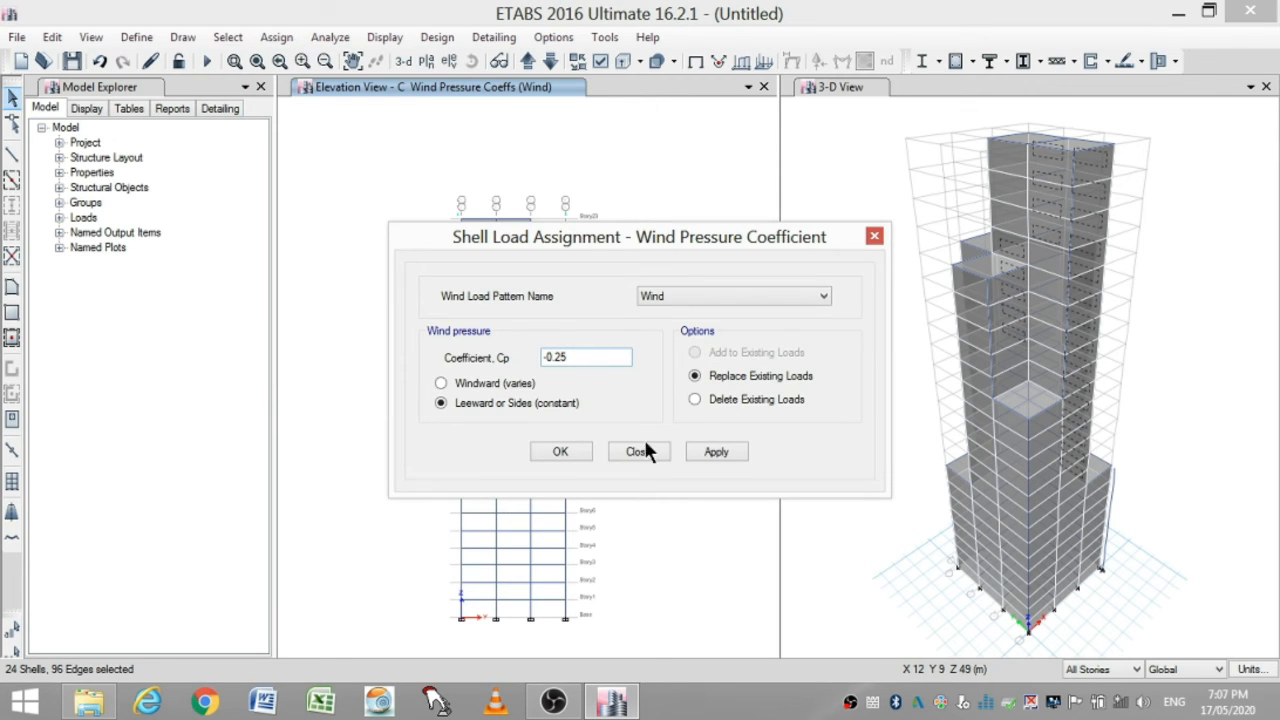
{"action": "left_click", "coordinate": [705, 451]}
{"action": "left_click", "coordinate": [585, 450]}
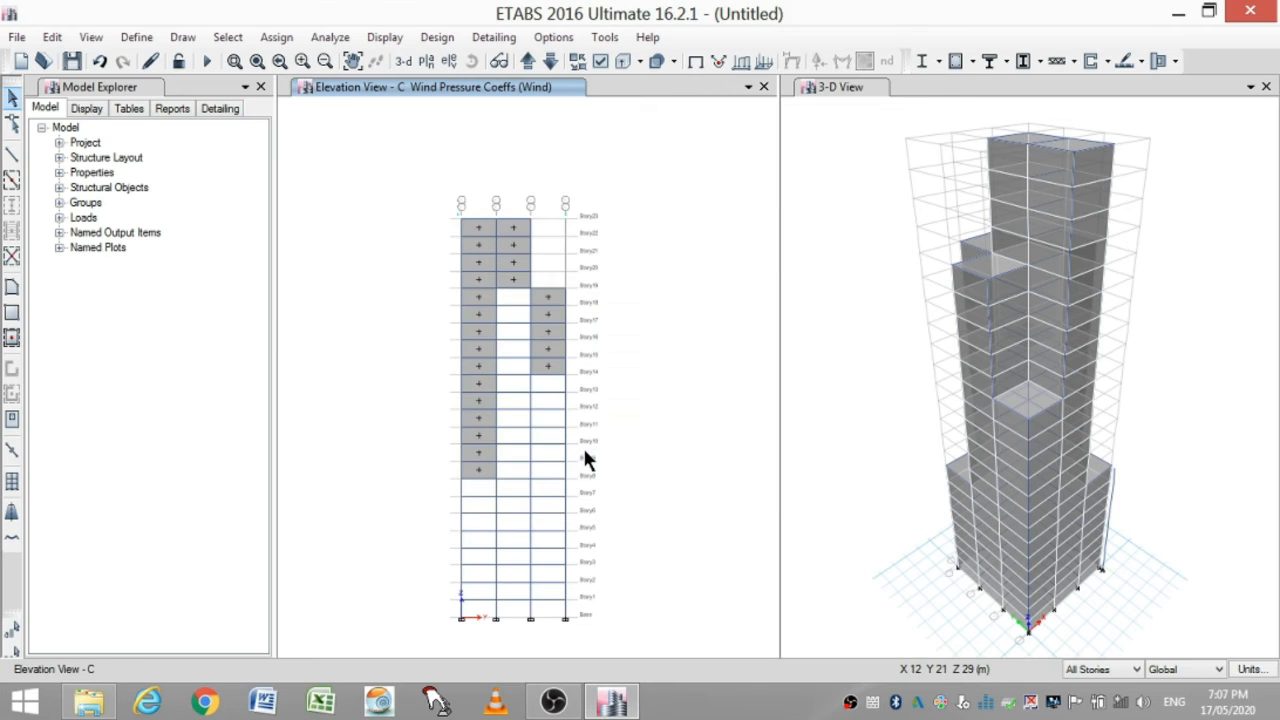
- Show elevation 1 and select all its cladding panels across the three bays
{"action": "left_click", "coordinate": [452, 60]}
{"action": "left_click", "coordinate": [467, 294]}
{"action": "left_click", "coordinate": [556, 579]}
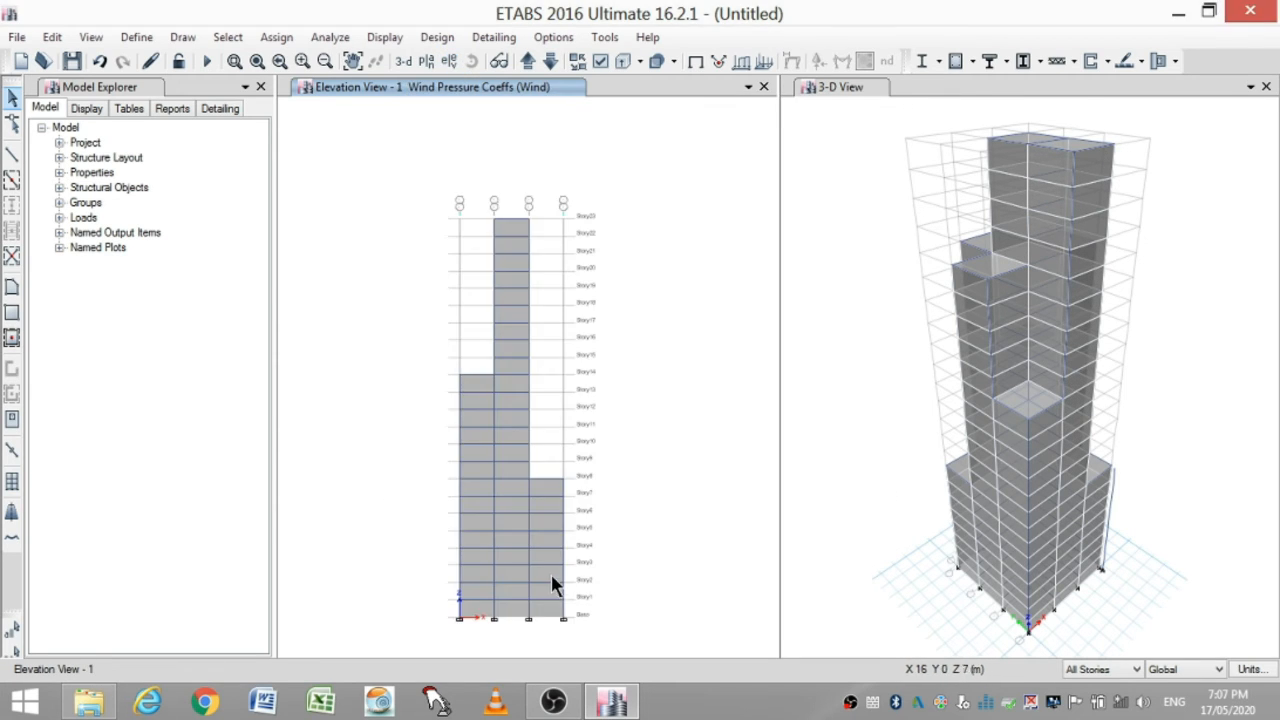
{"action": "key", "text": "ctrl+p"}
{"action": "left_click", "coordinate": [505, 500]}
{"action": "left_click", "coordinate": [543, 498]}
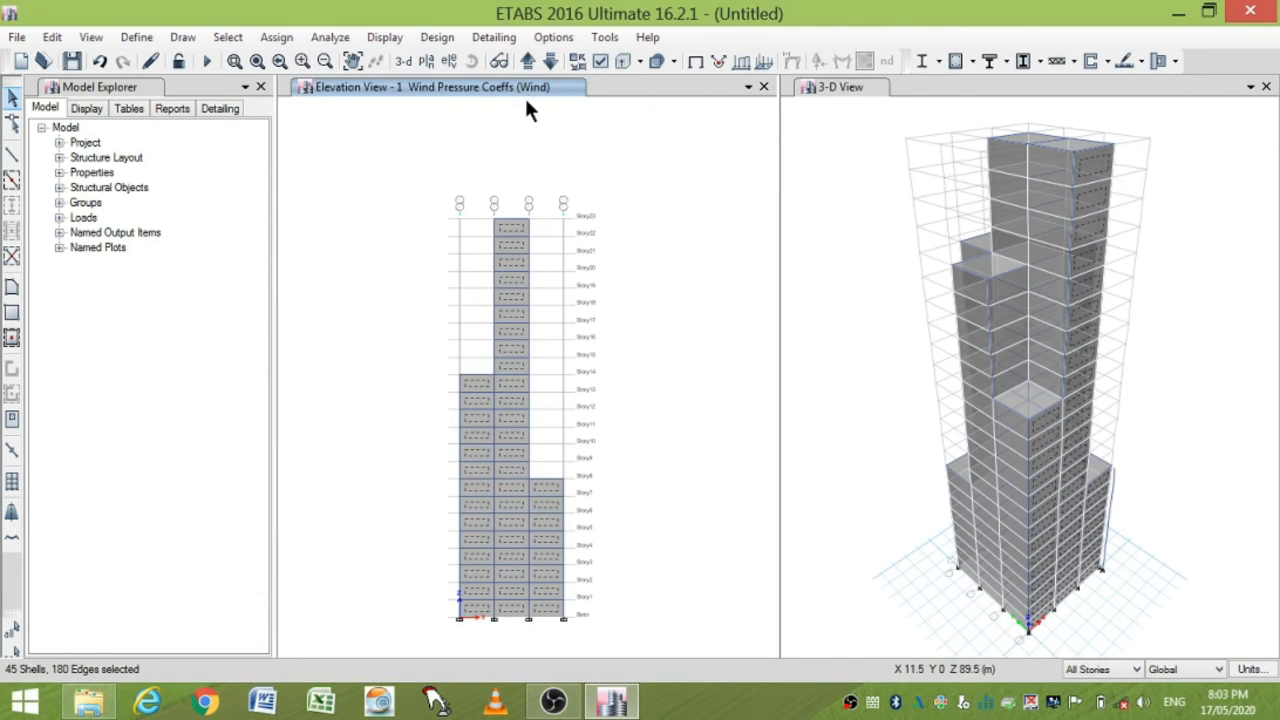
- Add all cladding panels of elevations 2 and 3 to the selection, stepping through the elevation views
{"action": "left_click", "coordinate": [530, 63]}
{"action": "left_click", "coordinate": [472, 291]}
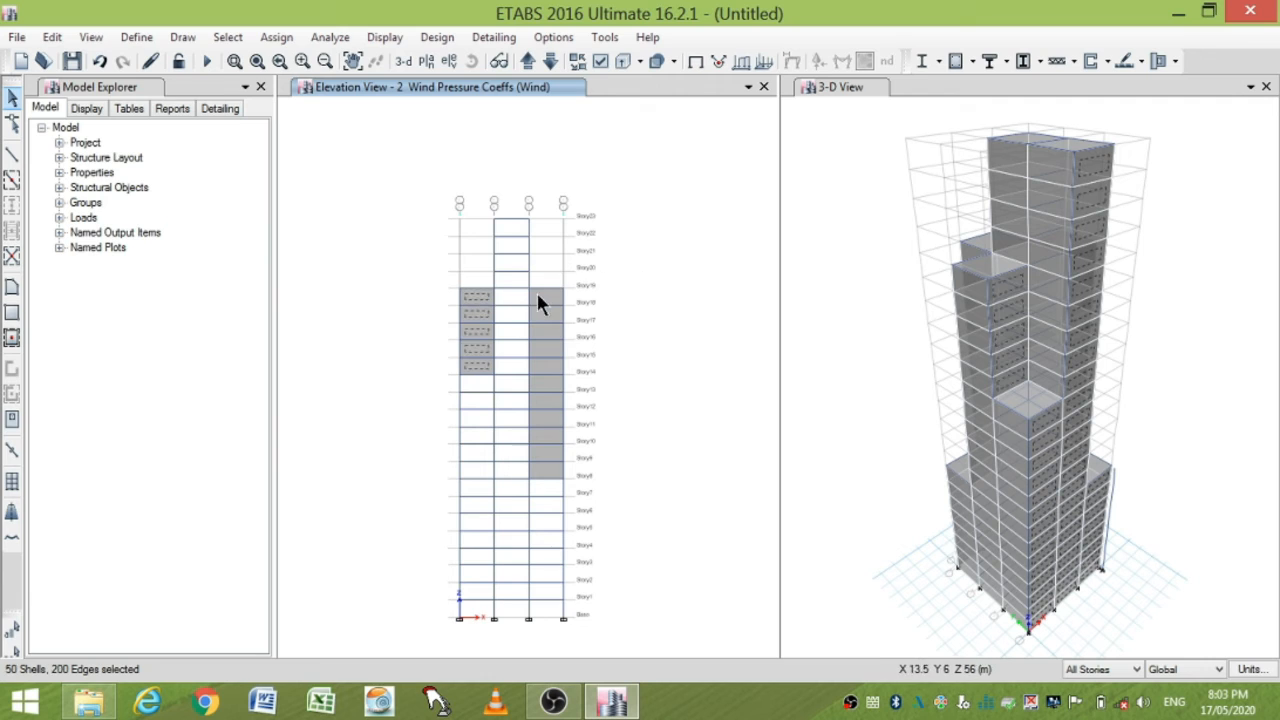
{"action": "left_click", "coordinate": [544, 300]}
{"action": "left_click", "coordinate": [529, 62]}
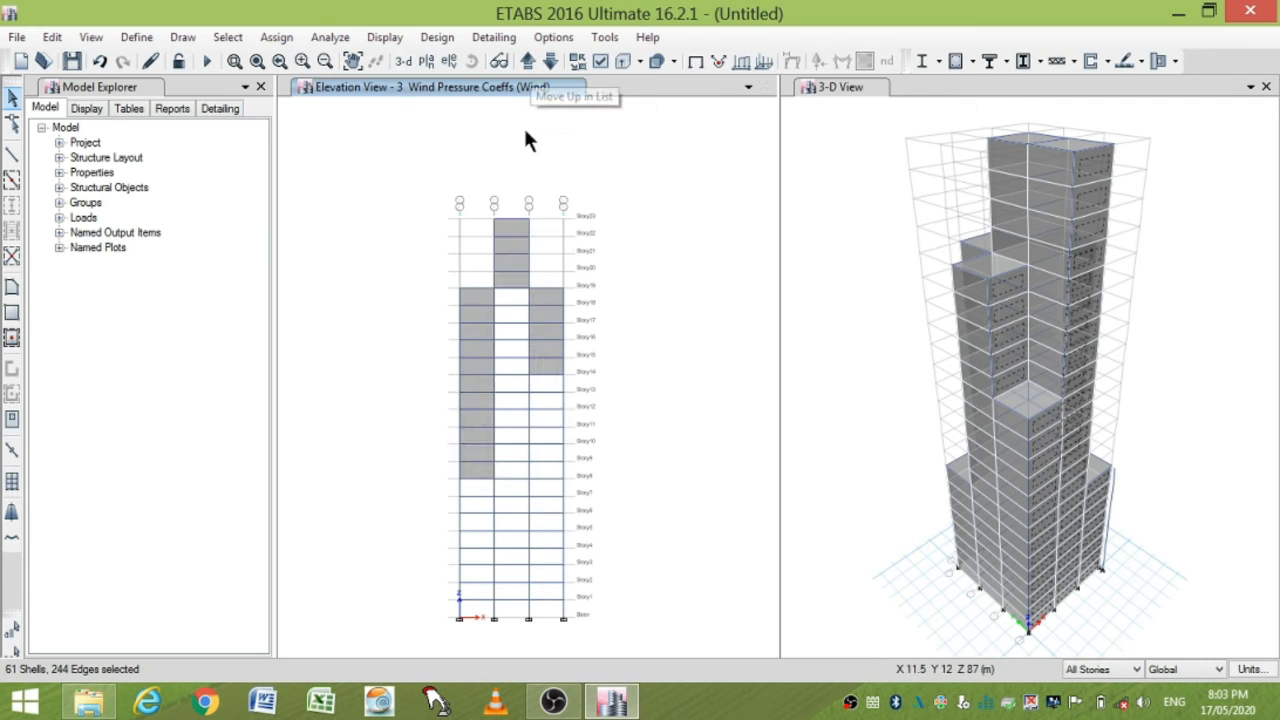
{"action": "left_click", "coordinate": [472, 300]}
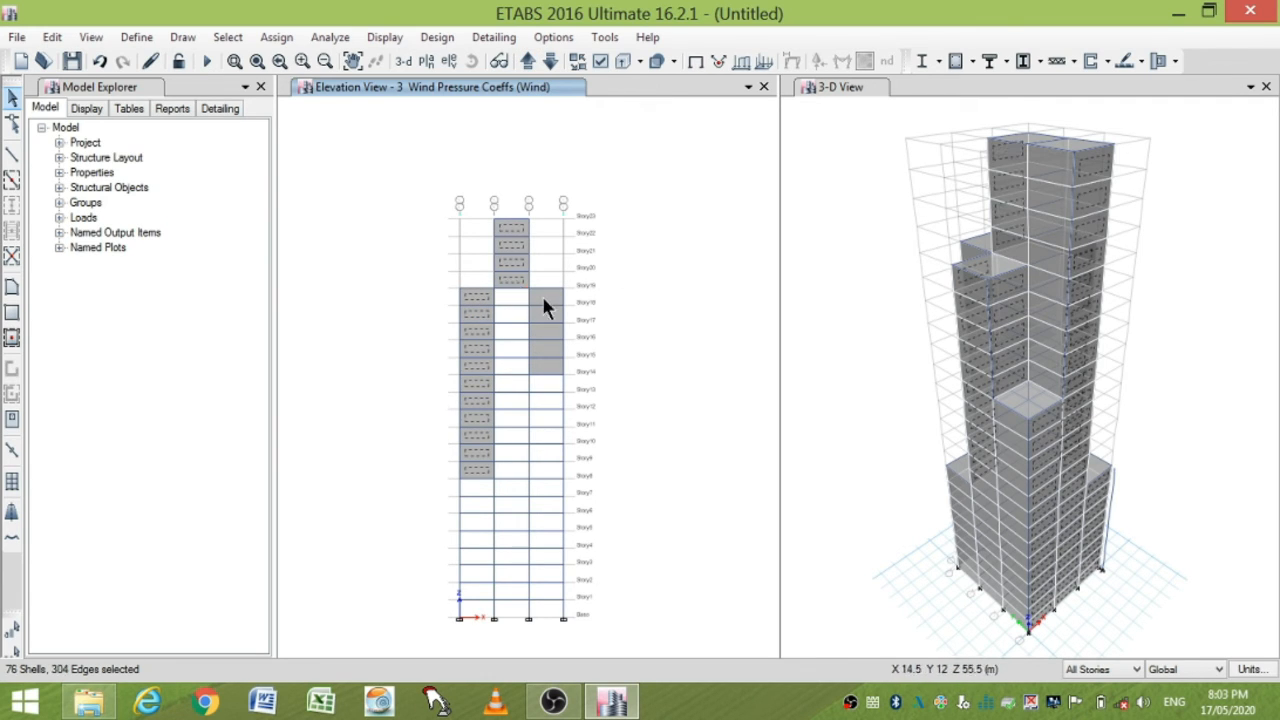
{"action": "left_click", "coordinate": [546, 303]}
{"action": "left_click", "coordinate": [528, 236]}
- Move on to elevation 4 and add the cladding panels in its three bays to the selection
{"action": "left_click", "coordinate": [530, 63]}
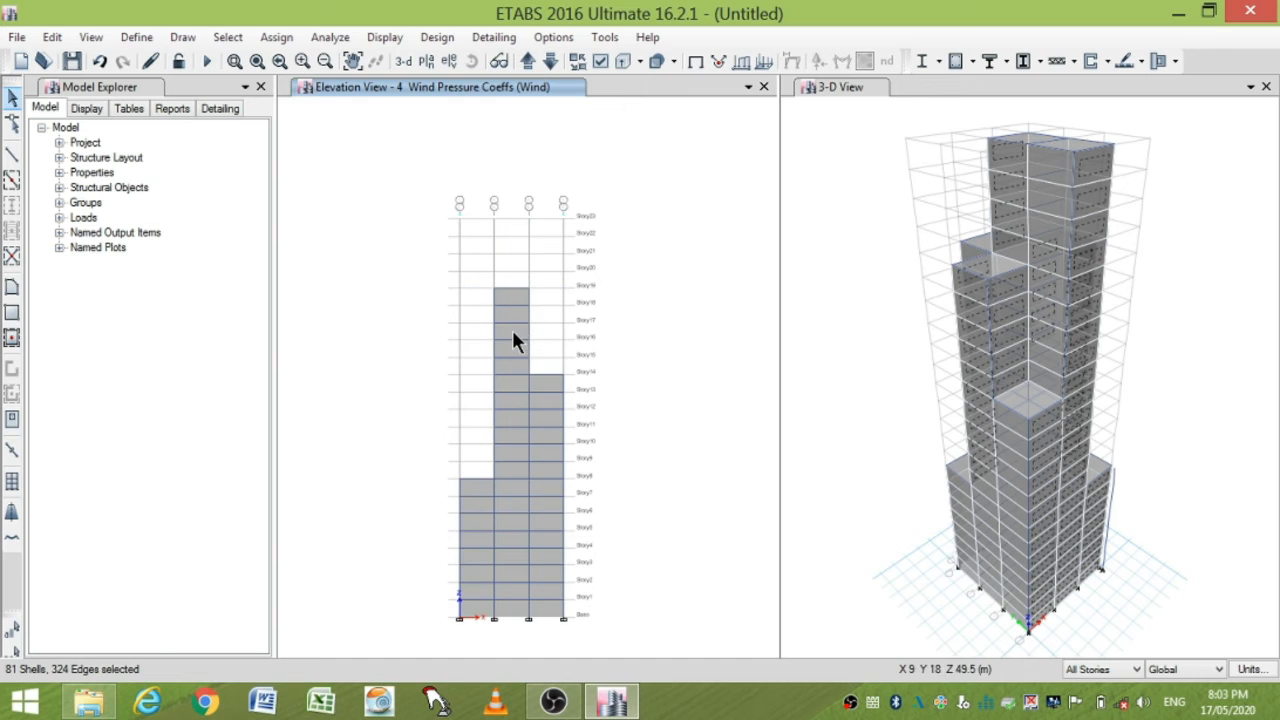
{"action": "left_click", "coordinate": [514, 337]}
{"action": "left_click", "coordinate": [538, 384]}
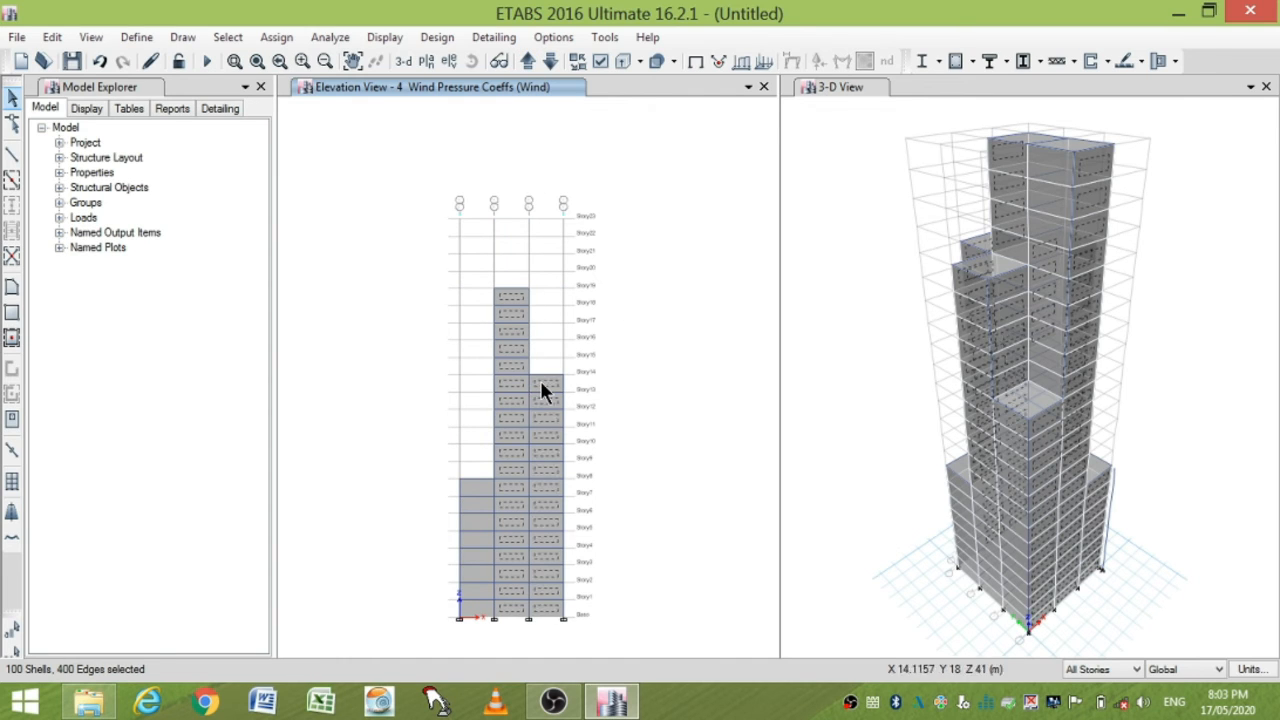
{"action": "left_click", "coordinate": [473, 497]}
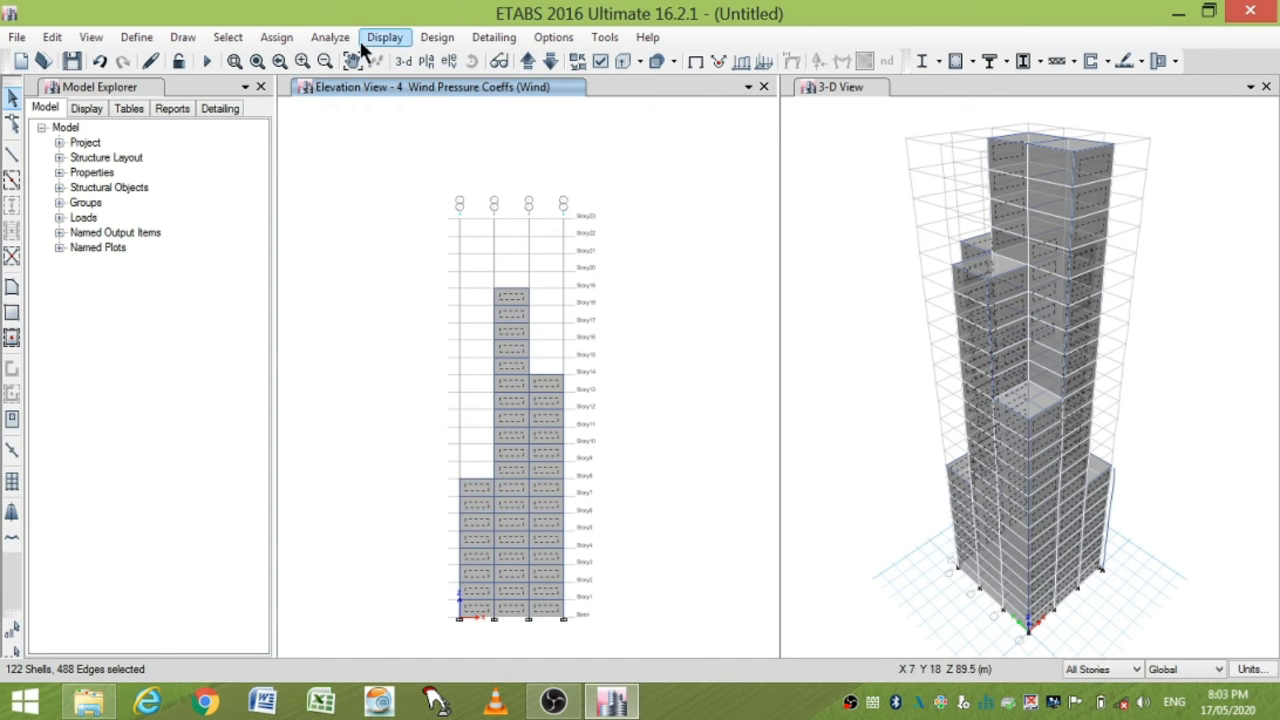
- Assign a leeward or sides wind pressure coefficient of -0.8 for the Wind pattern to the selected cladding of elevations 1 to 4
{"action": "left_click", "coordinate": [284, 37]}
{"action": "mouse_move", "coordinate": [352, 237]}
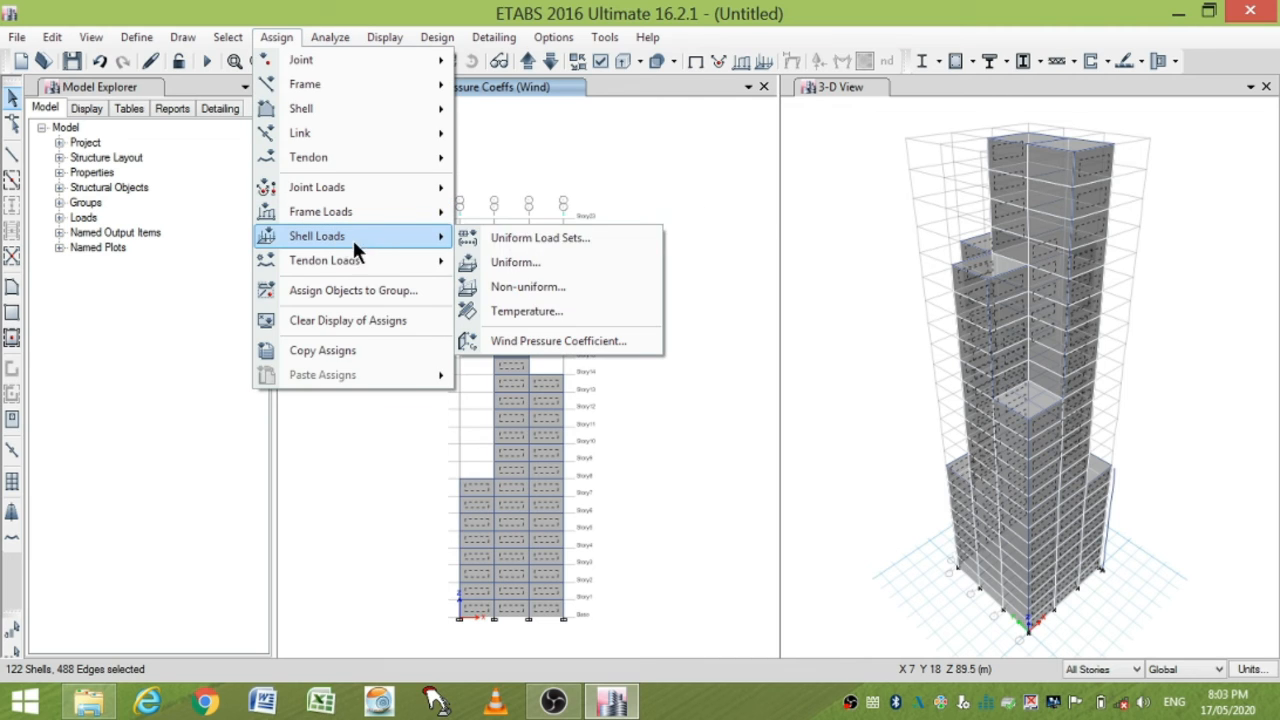
{"action": "left_click", "coordinate": [486, 335]}
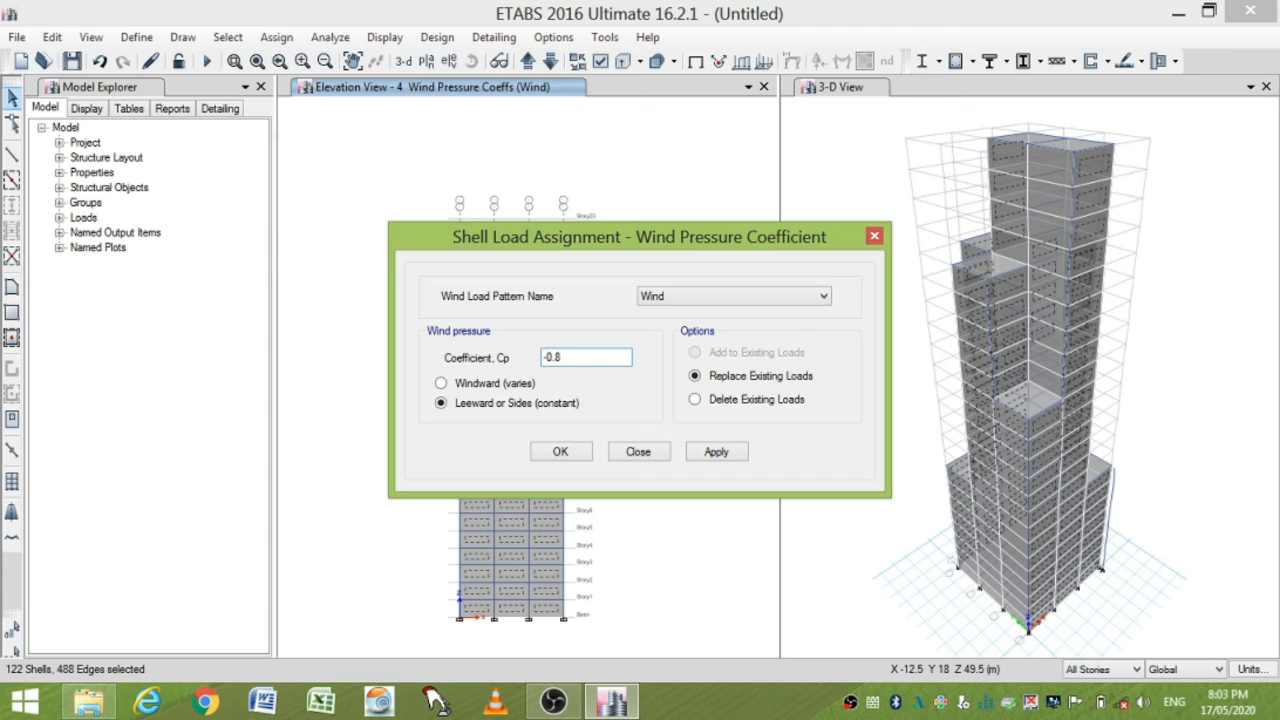
{"action": "left_click", "coordinate": [716, 451]}
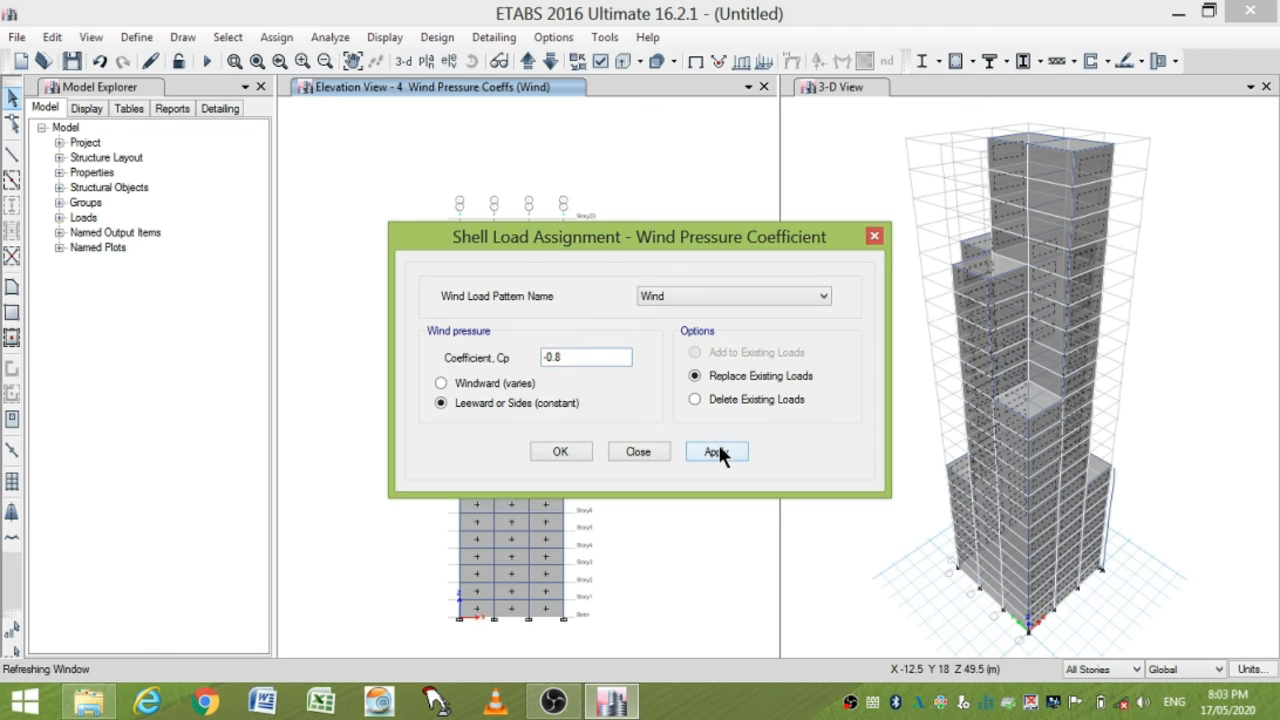
{"action": "left_click", "coordinate": [560, 451]}
- Show the Story1 plan to check the wind pressure coefficients on all four building faces
{"action": "left_click", "coordinate": [426, 62]}
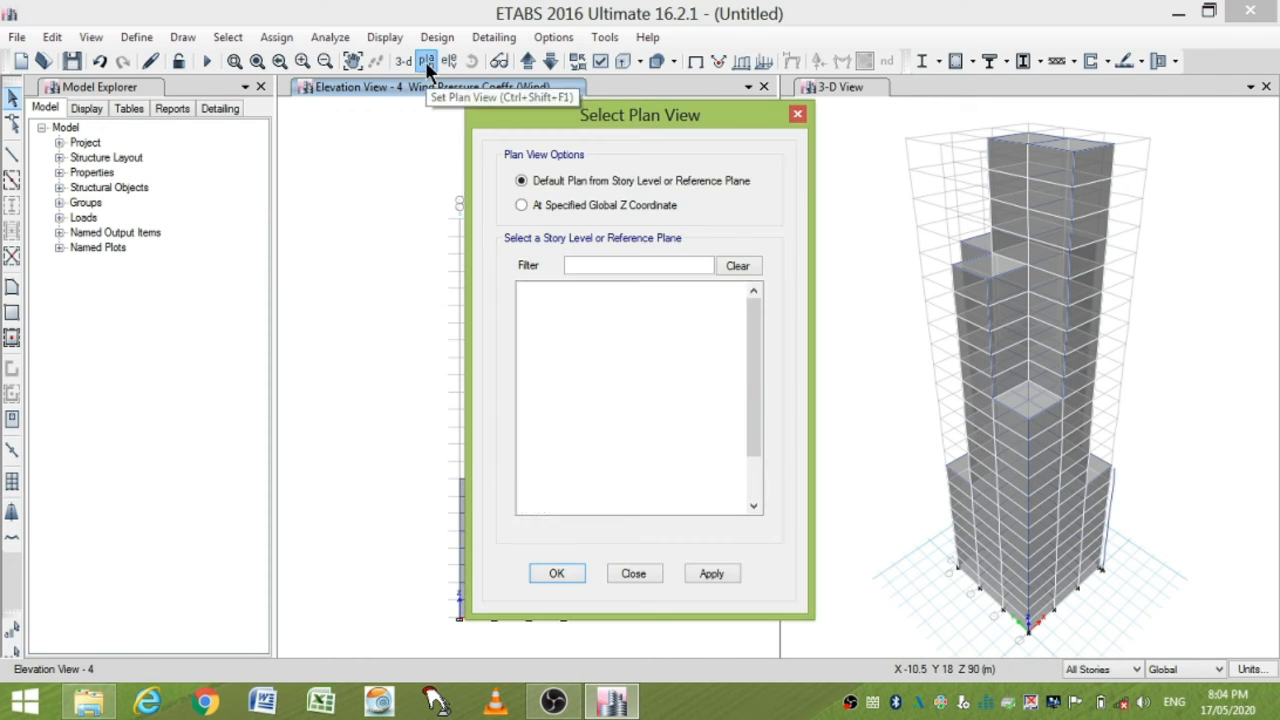
{"action": "scroll", "coordinate": [751, 409], "scroll_direction": "down", "scroll_amount": 2}
{"action": "left_click", "coordinate": [532, 495]}
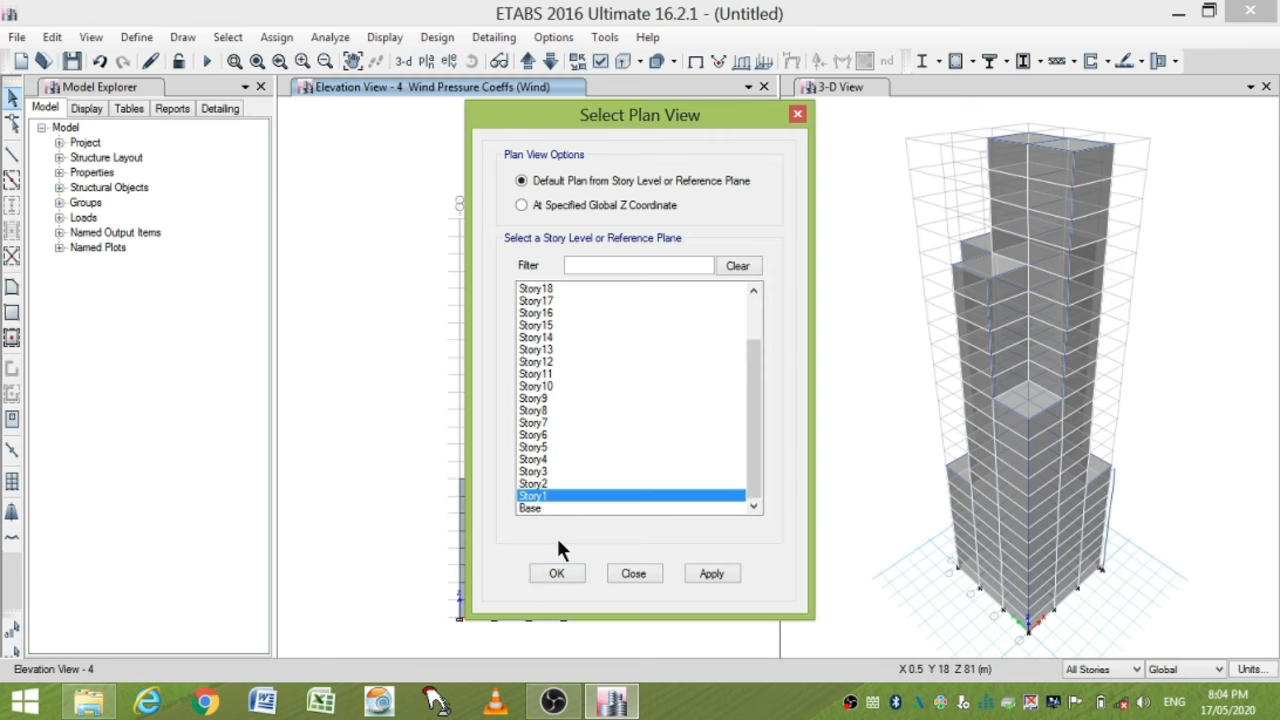
{"action": "left_click", "coordinate": [558, 573]}
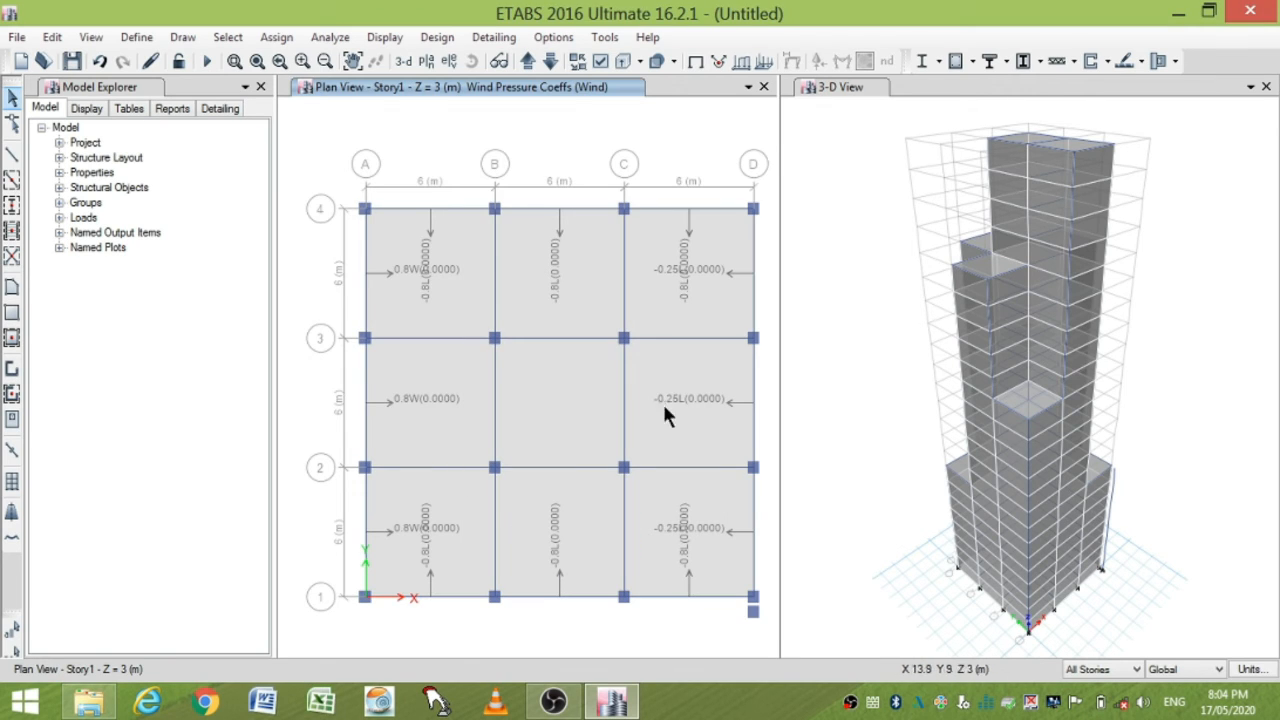
- Examine the assigned wind pressure coefficients on the Story10, Story15 and Story23 plans
{"action": "left_click", "coordinate": [425, 61]}
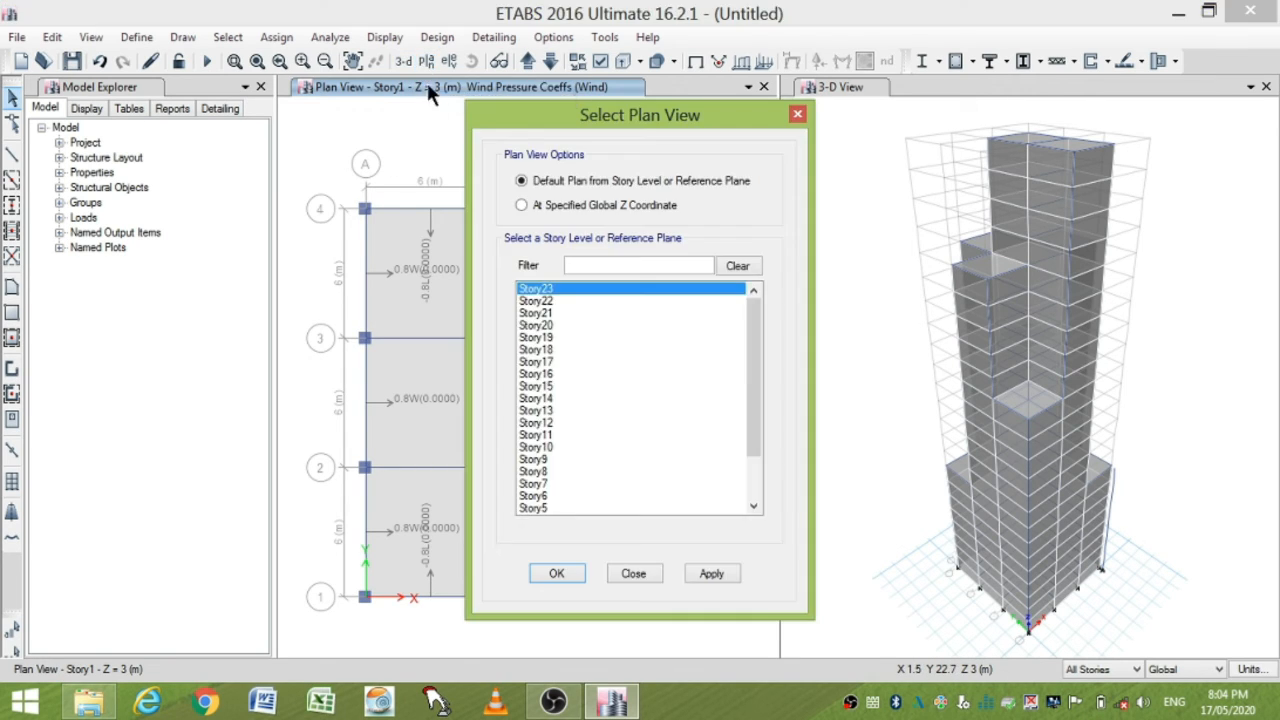
{"action": "left_click", "coordinate": [538, 446]}
{"action": "left_click", "coordinate": [556, 574]}
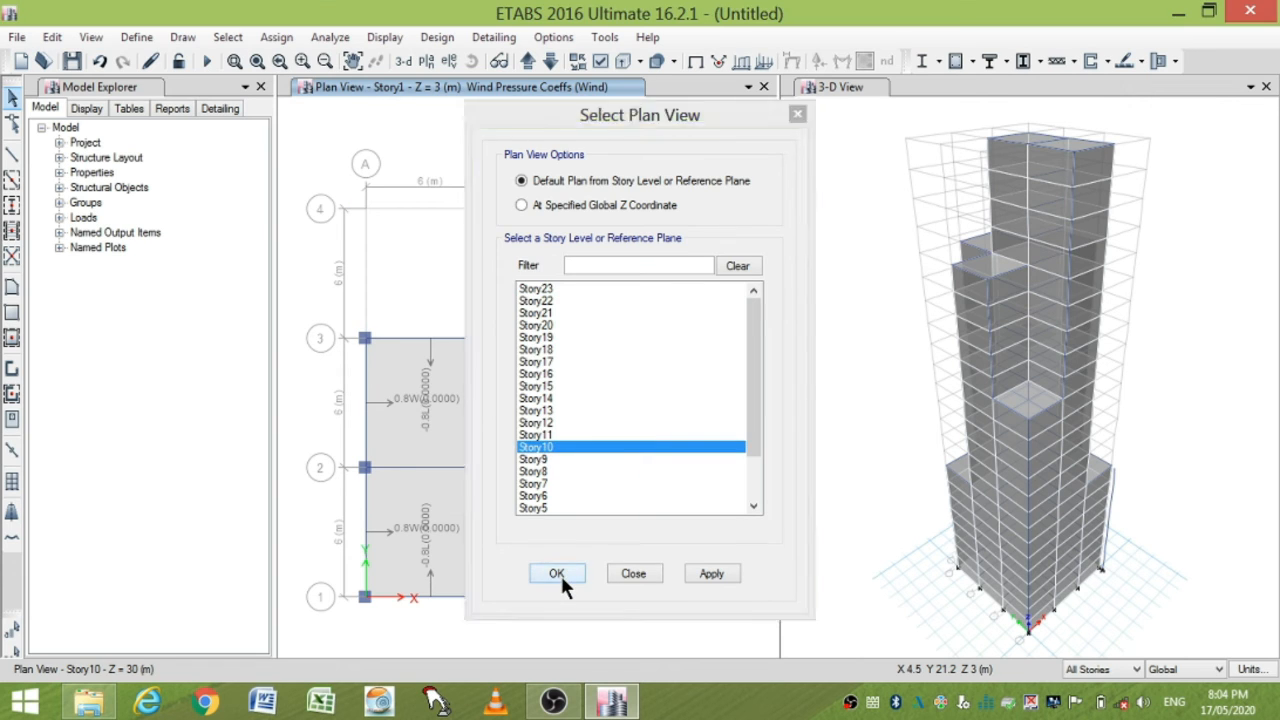
{"action": "left_click", "coordinate": [425, 62]}
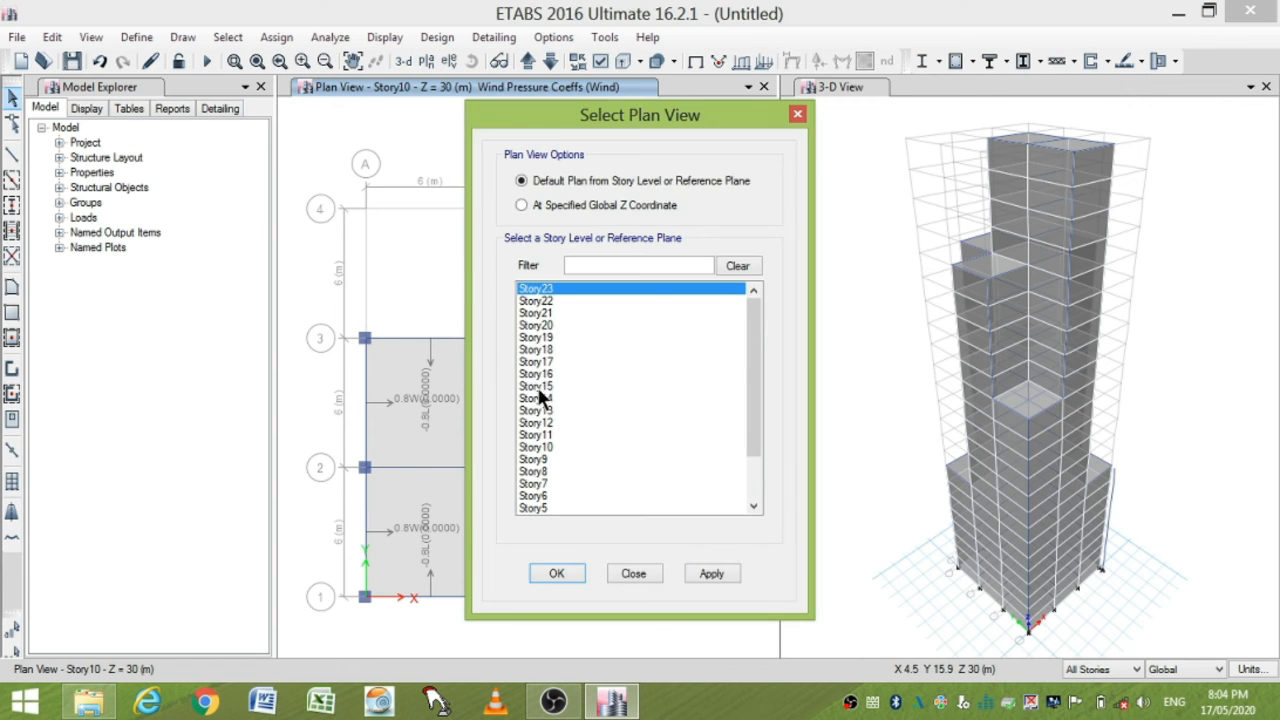
{"action": "left_click", "coordinate": [538, 386]}
{"action": "left_click", "coordinate": [557, 574]}
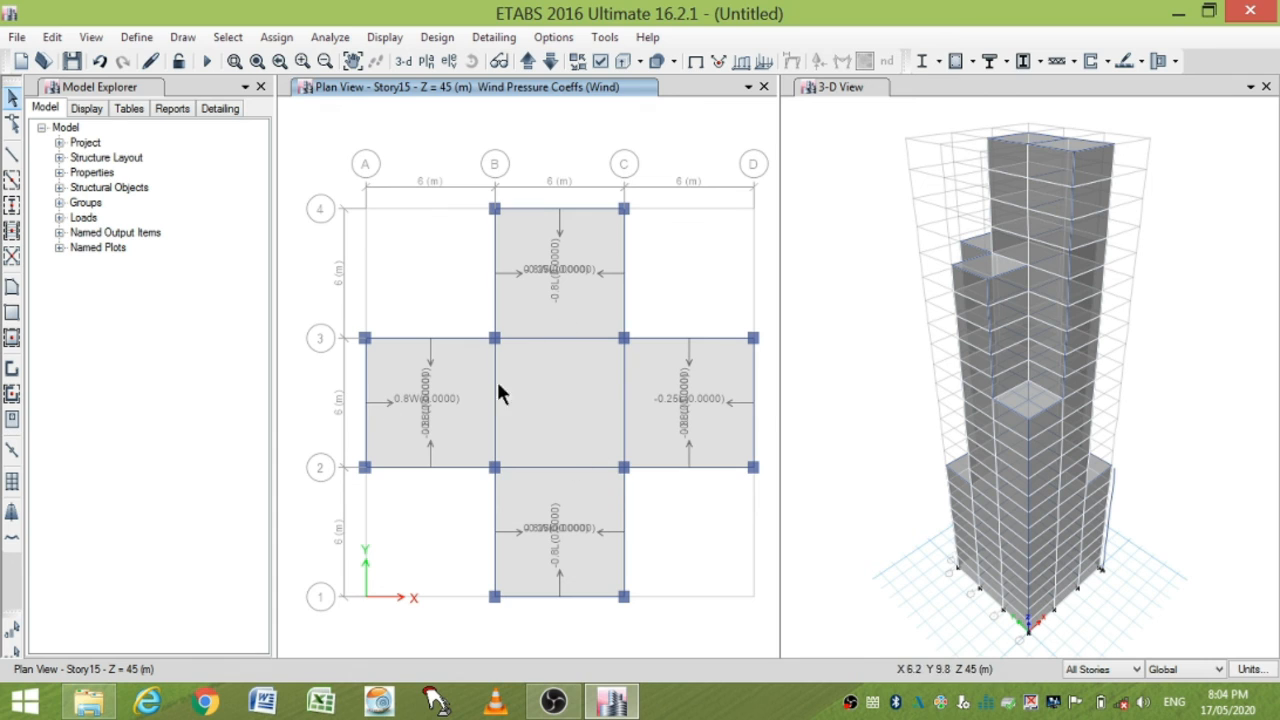
{"action": "left_click", "coordinate": [425, 62]}
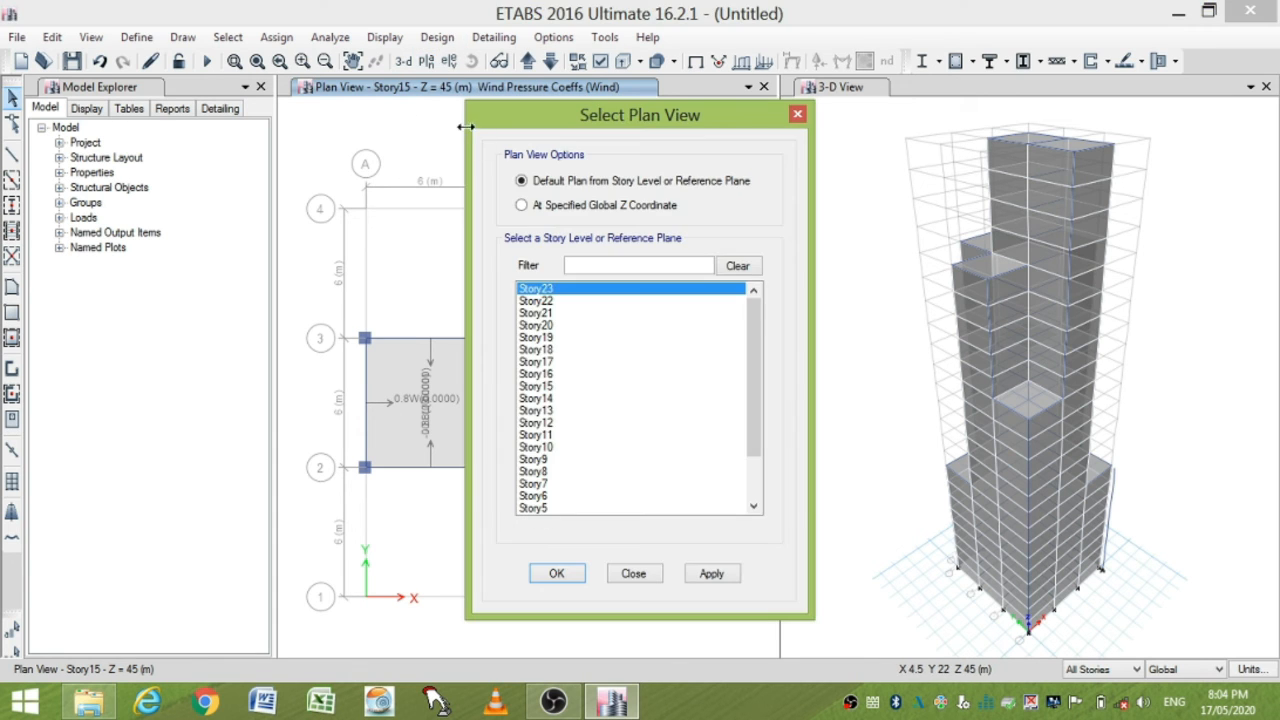
{"action": "left_click", "coordinate": [557, 572]}
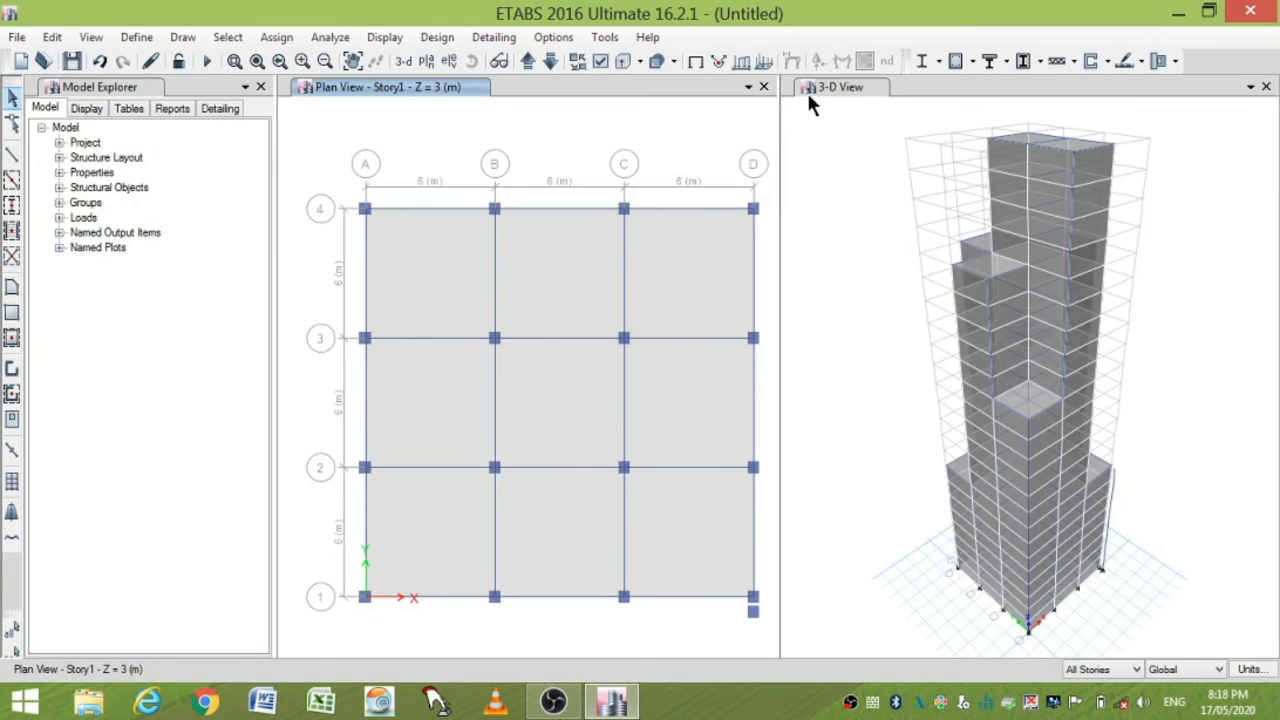
- Turn on the extruded view for frame objects in the 3-D view
{"action": "left_click", "coordinate": [810, 90]}
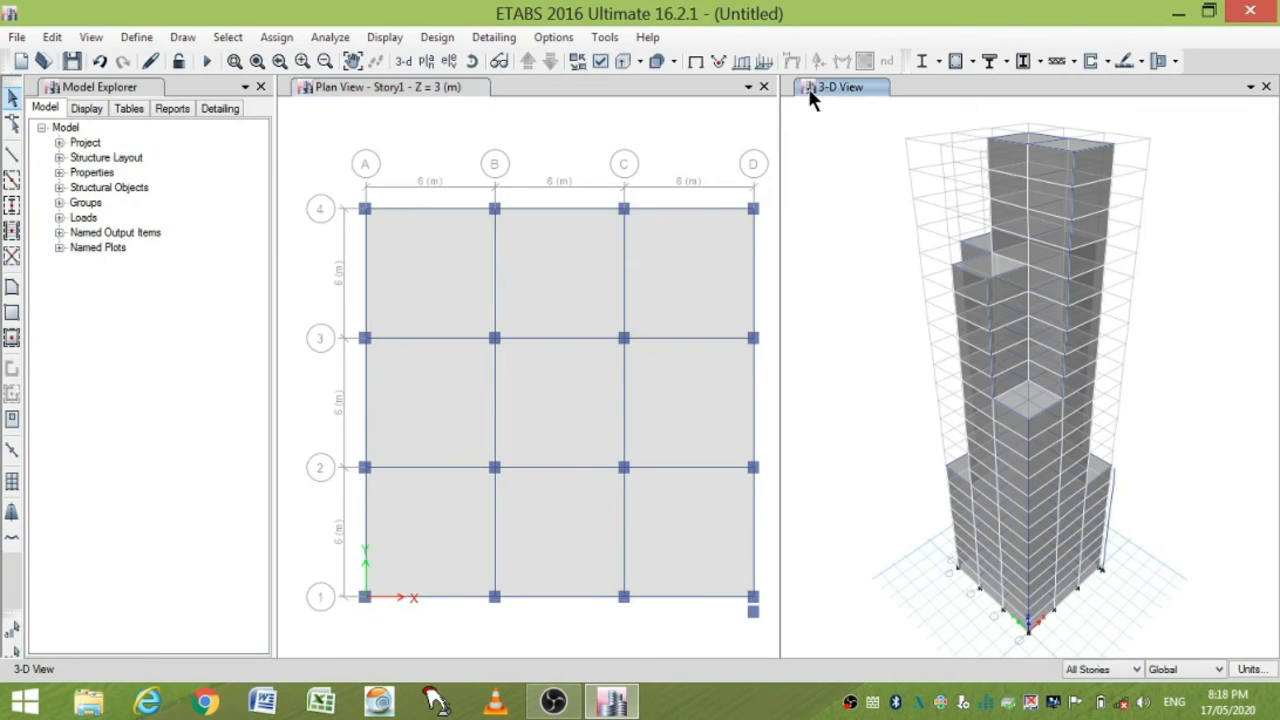
{"action": "left_click", "coordinate": [639, 61]}
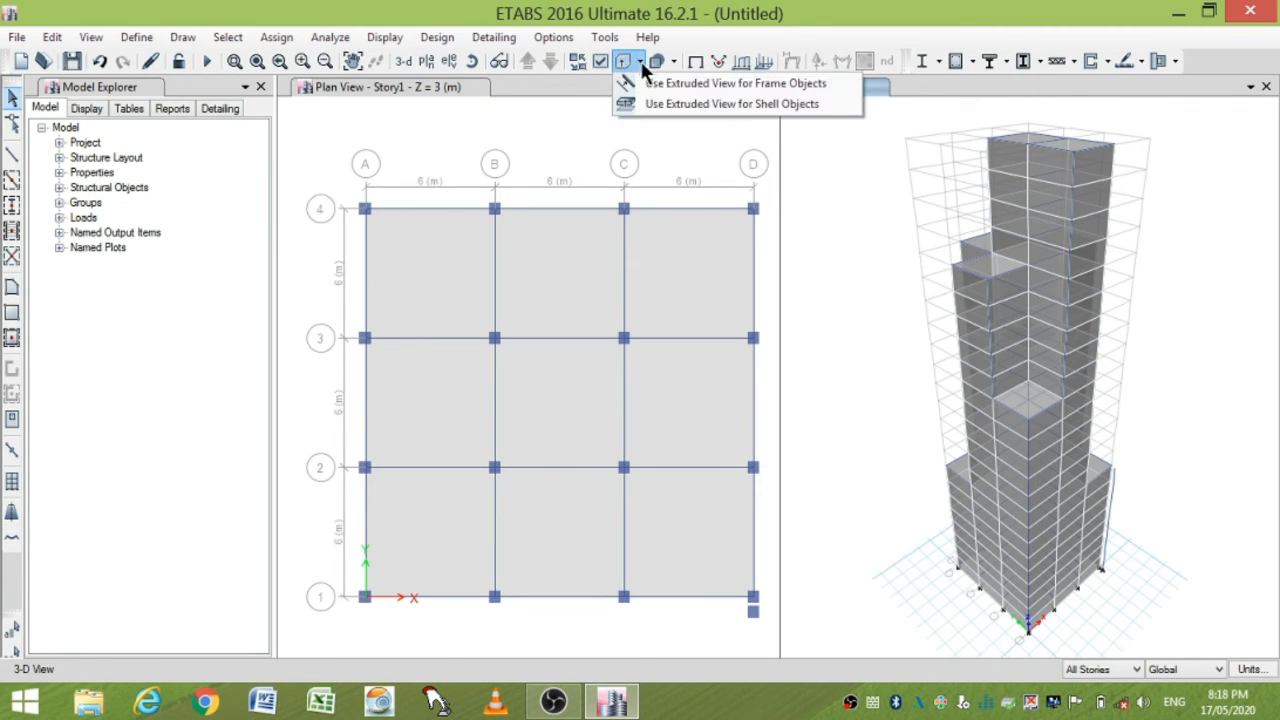
{"action": "left_click", "coordinate": [645, 78]}
- Run the analysis, saving the model as Tall Building, and inspect joint displacements under the Dead load in the 3-D view
{"action": "left_click", "coordinate": [330, 37]}
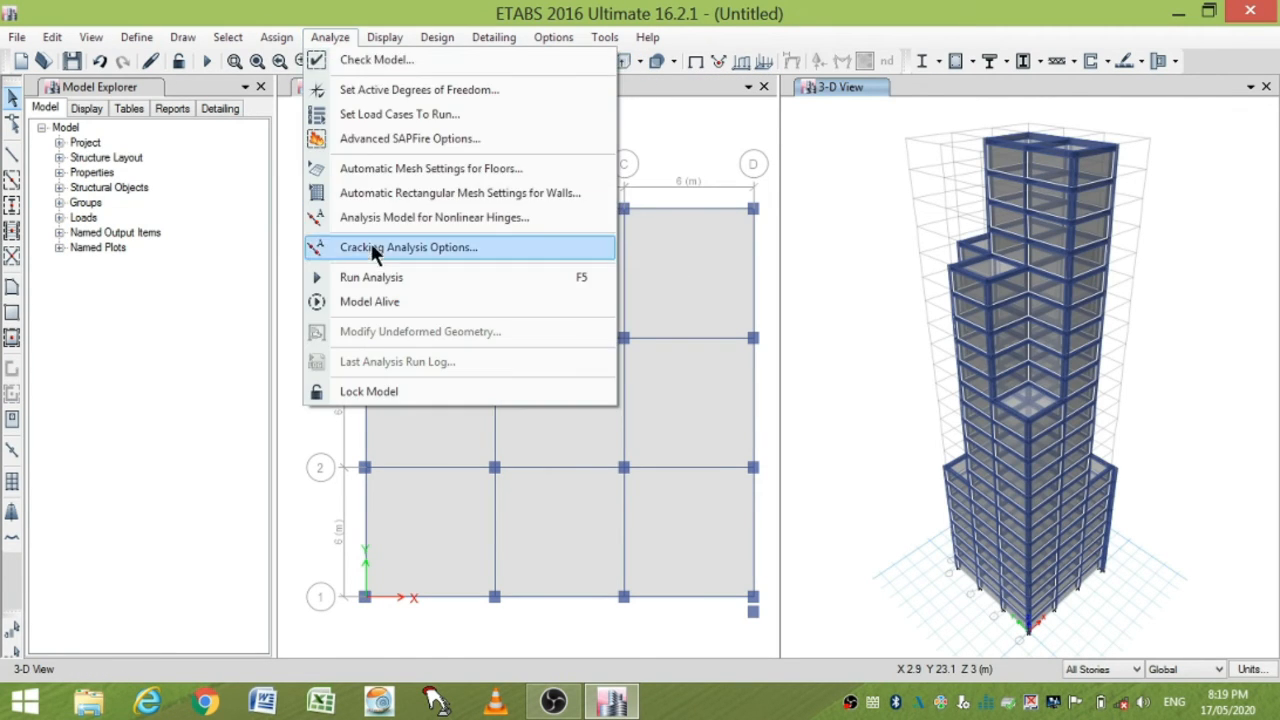
{"action": "left_click", "coordinate": [371, 268]}
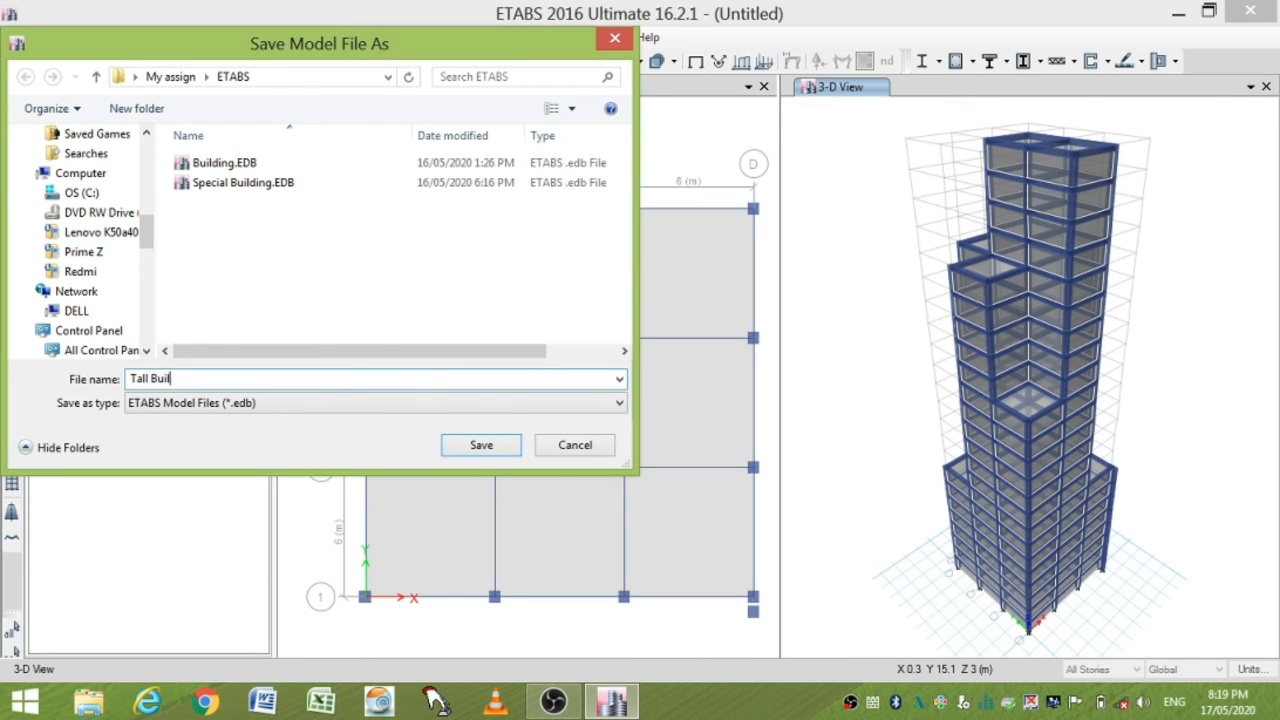
{"action": "left_click", "coordinate": [448, 452]}
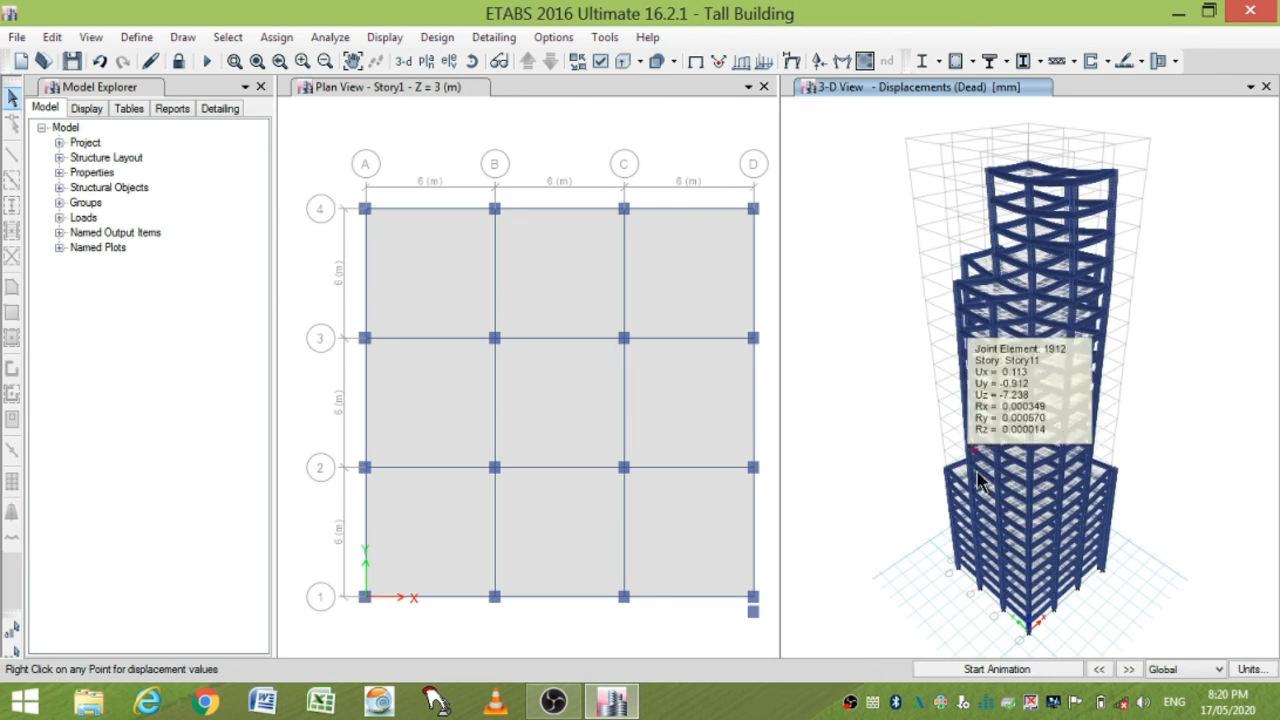
{"action": "mouse_move", "coordinate": [975, 400]}
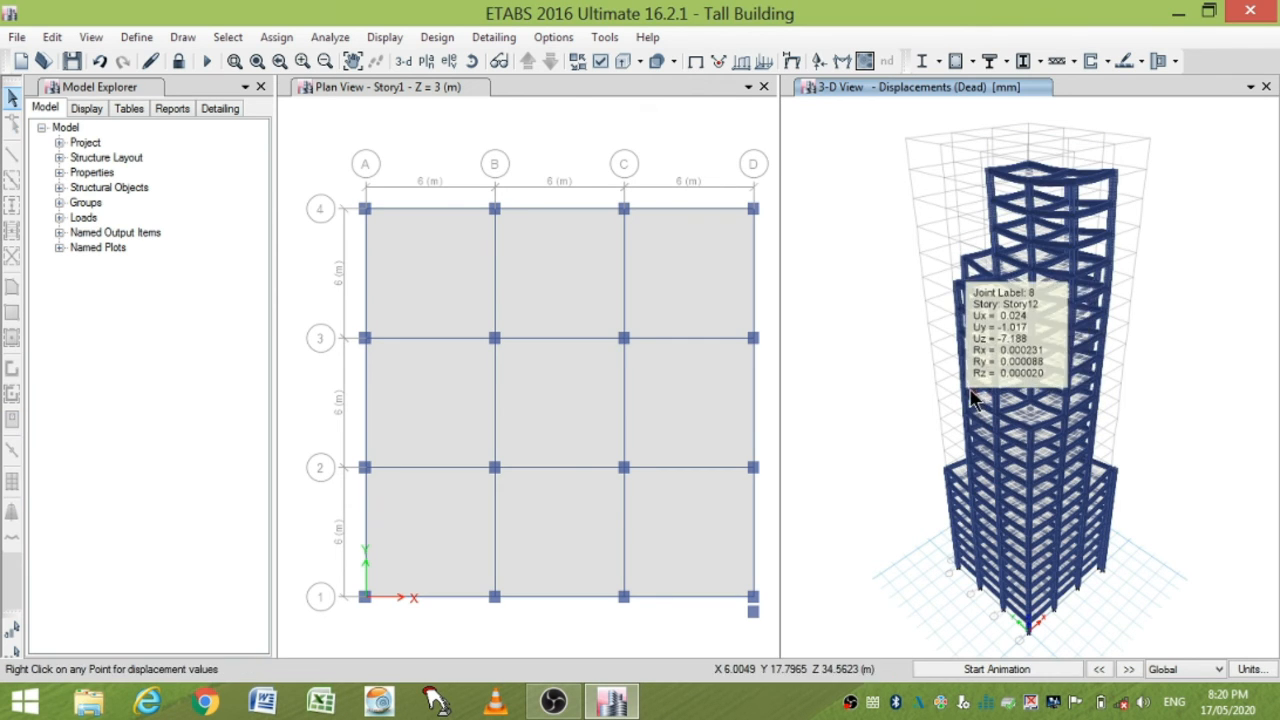
- Review the concrete frame design preferences and close them
{"action": "left_click", "coordinate": [437, 37]}
{"action": "mouse_move", "coordinate": [478, 88]}
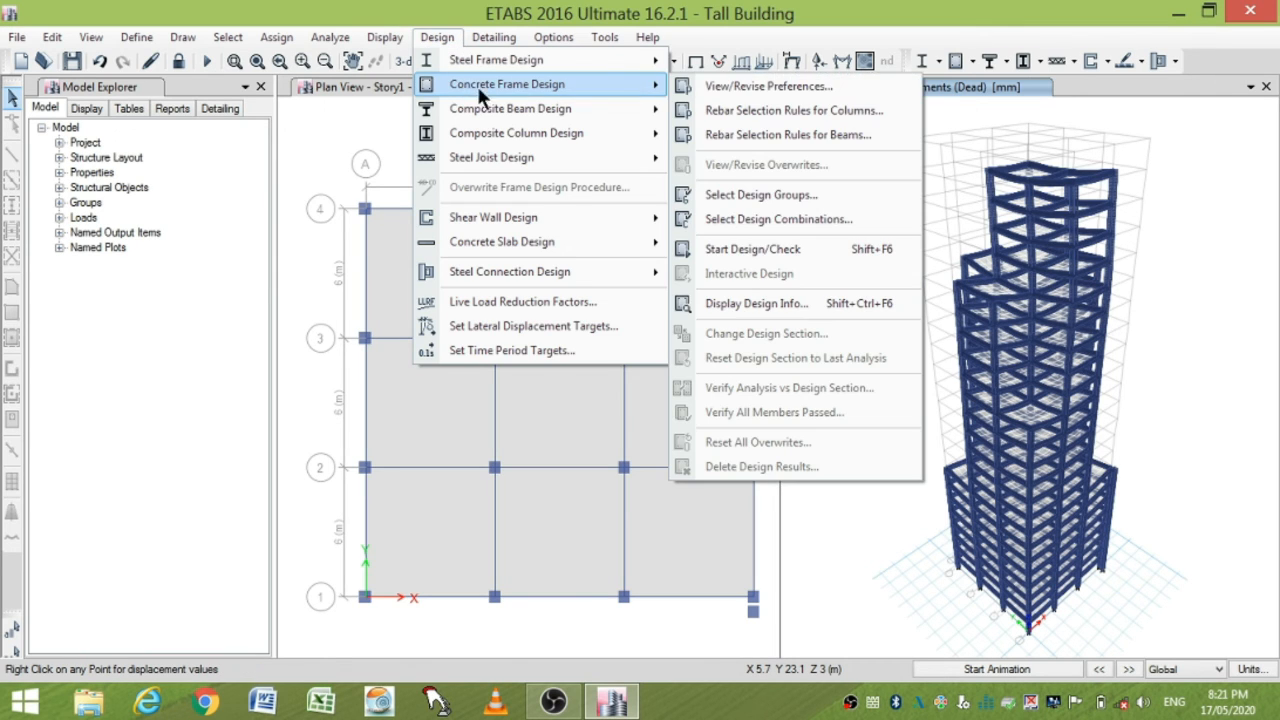
{"action": "left_click", "coordinate": [700, 85]}
{"action": "left_click", "coordinate": [604, 598]}
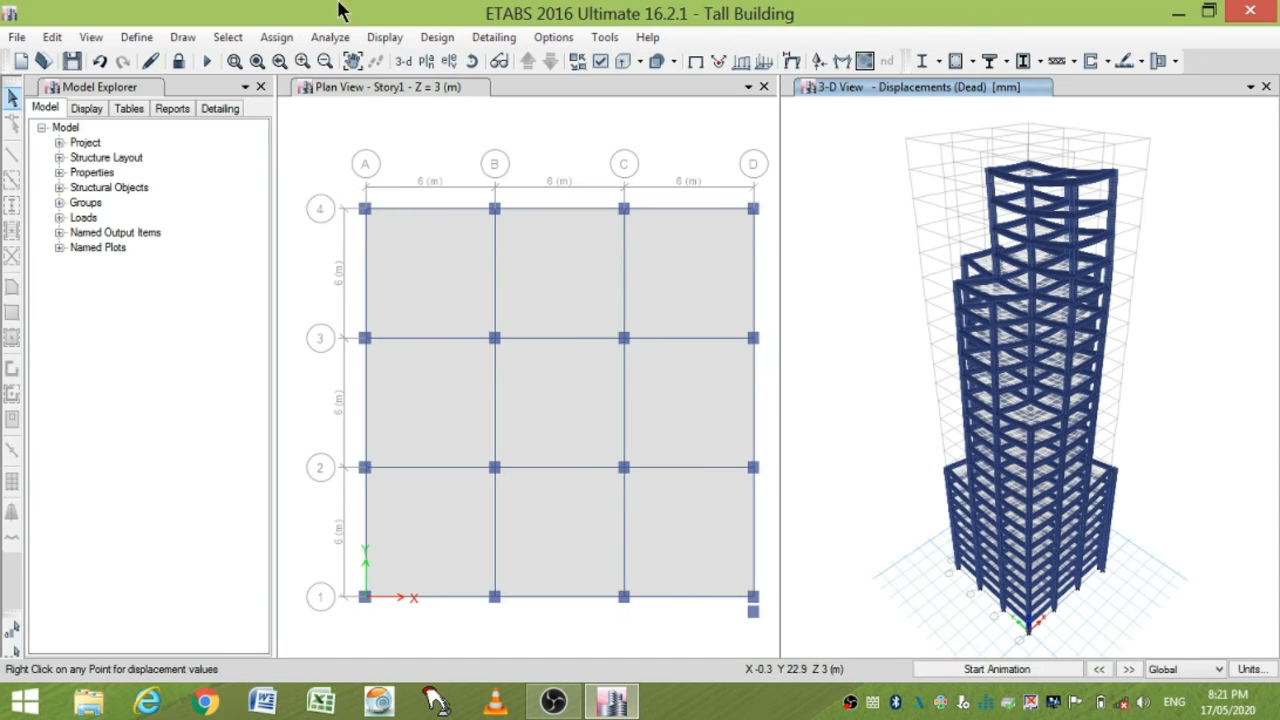
- Start the concrete frame design and check, and reiterate analysis and design for the frames whose sections differ
{"action": "left_click", "coordinate": [437, 37]}
{"action": "mouse_move", "coordinate": [530, 86]}
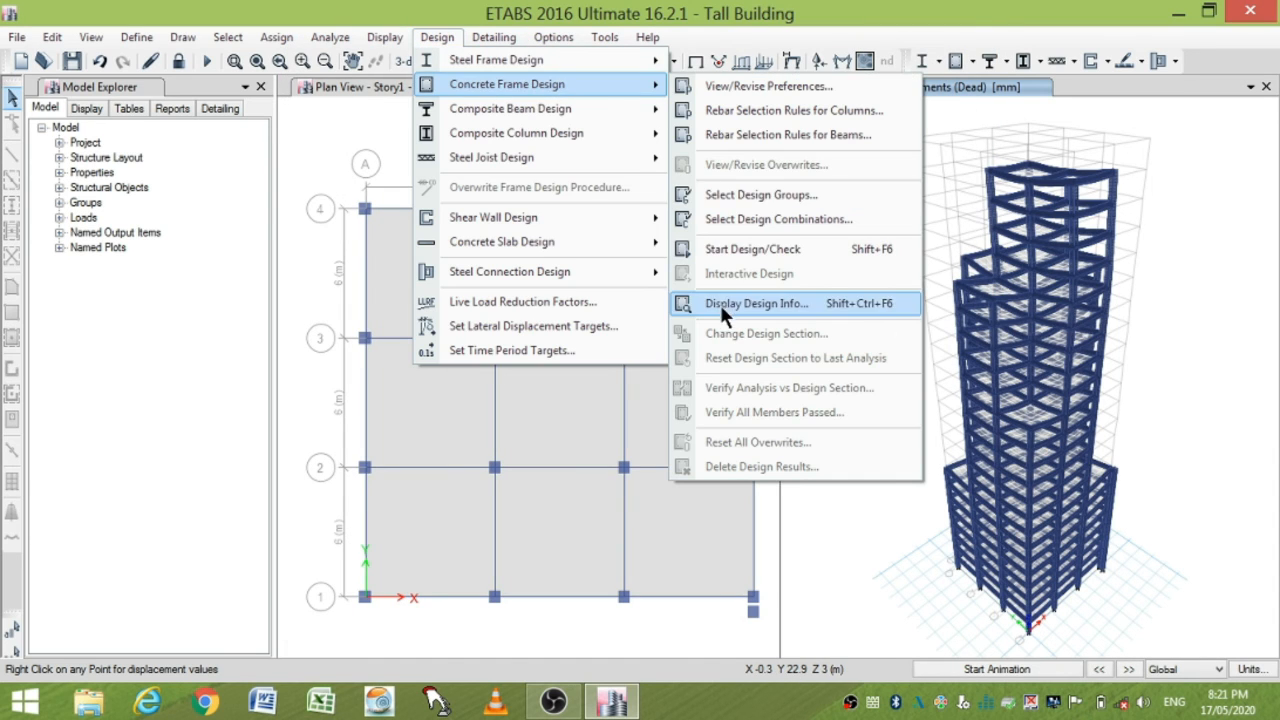
{"action": "left_click", "coordinate": [743, 250]}
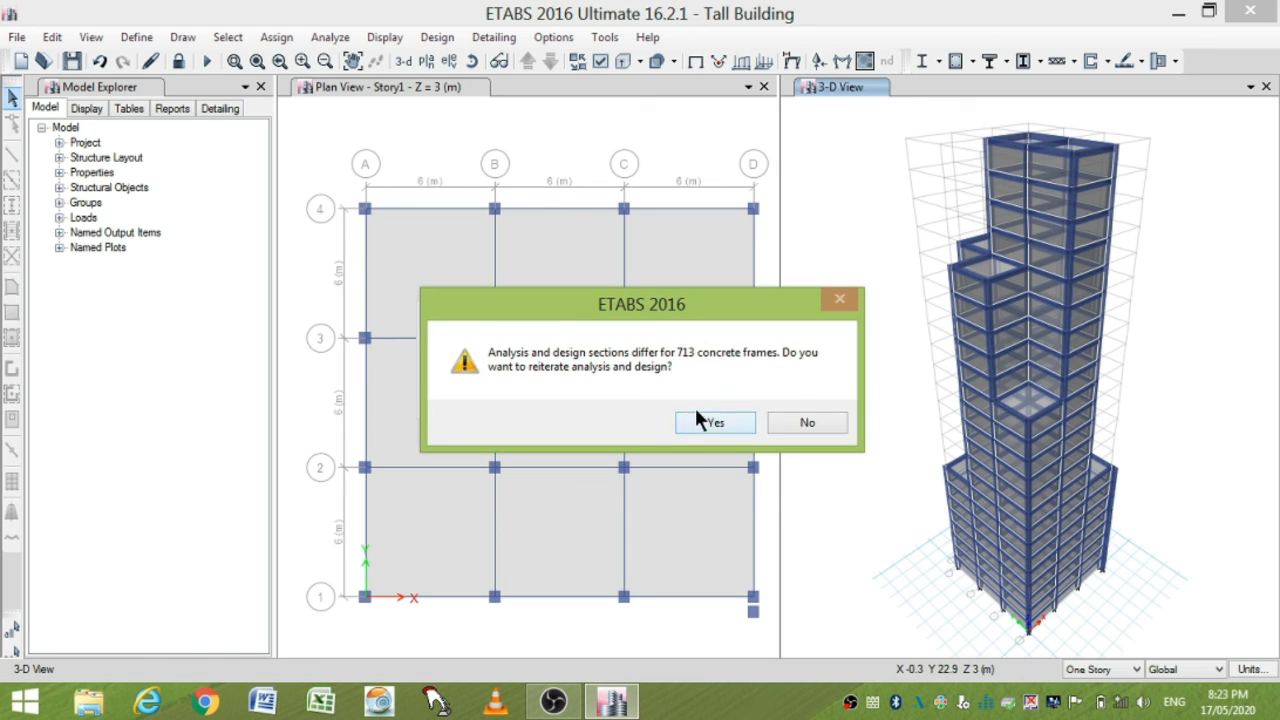
{"action": "left_click", "coordinate": [706, 424]}
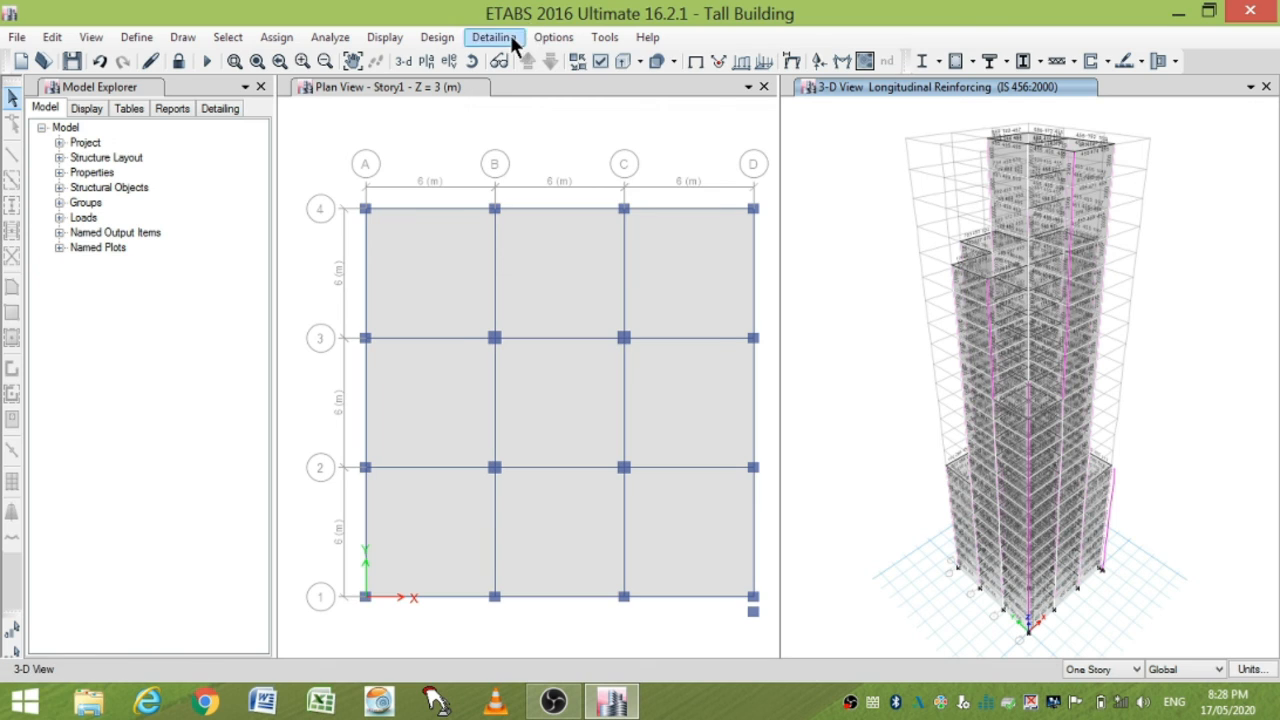
- Generate the structural detailing and list its drawing sheet component views, reinforcement cage views and drawing sheets
{"action": "left_click", "coordinate": [510, 36]}
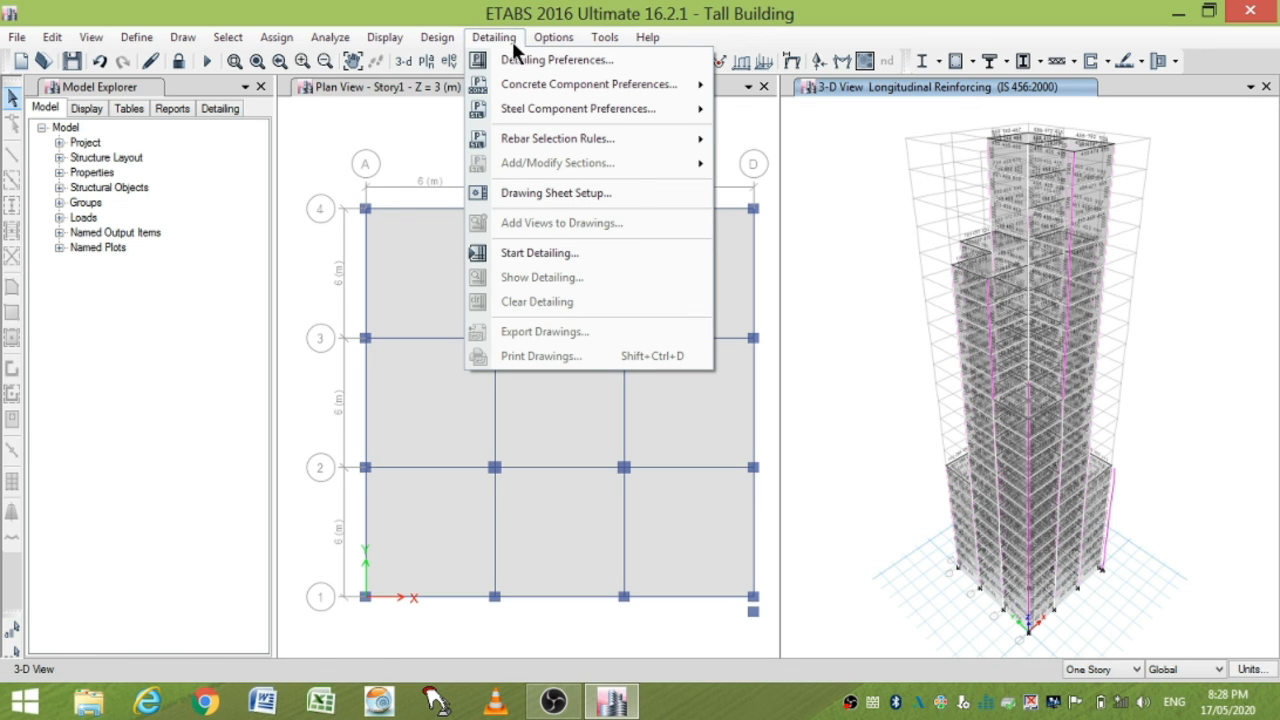
{"action": "left_click", "coordinate": [533, 252]}
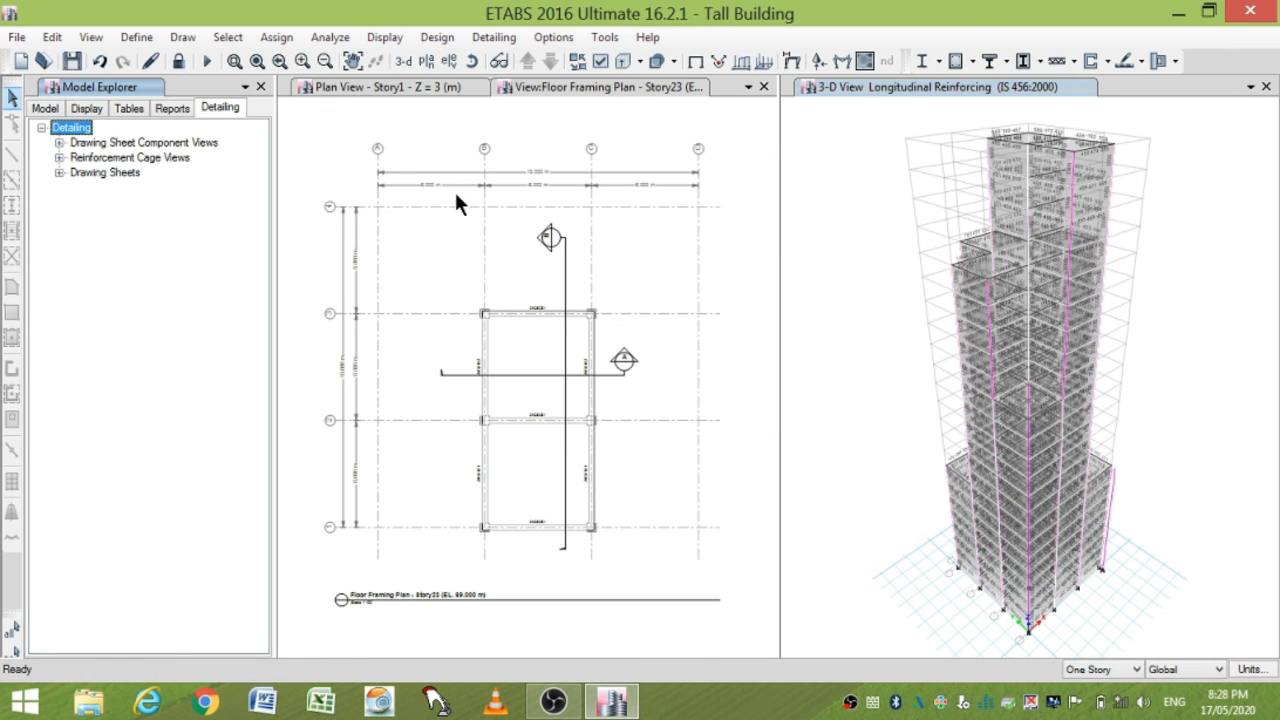
{"action": "left_click", "coordinate": [59, 142]}
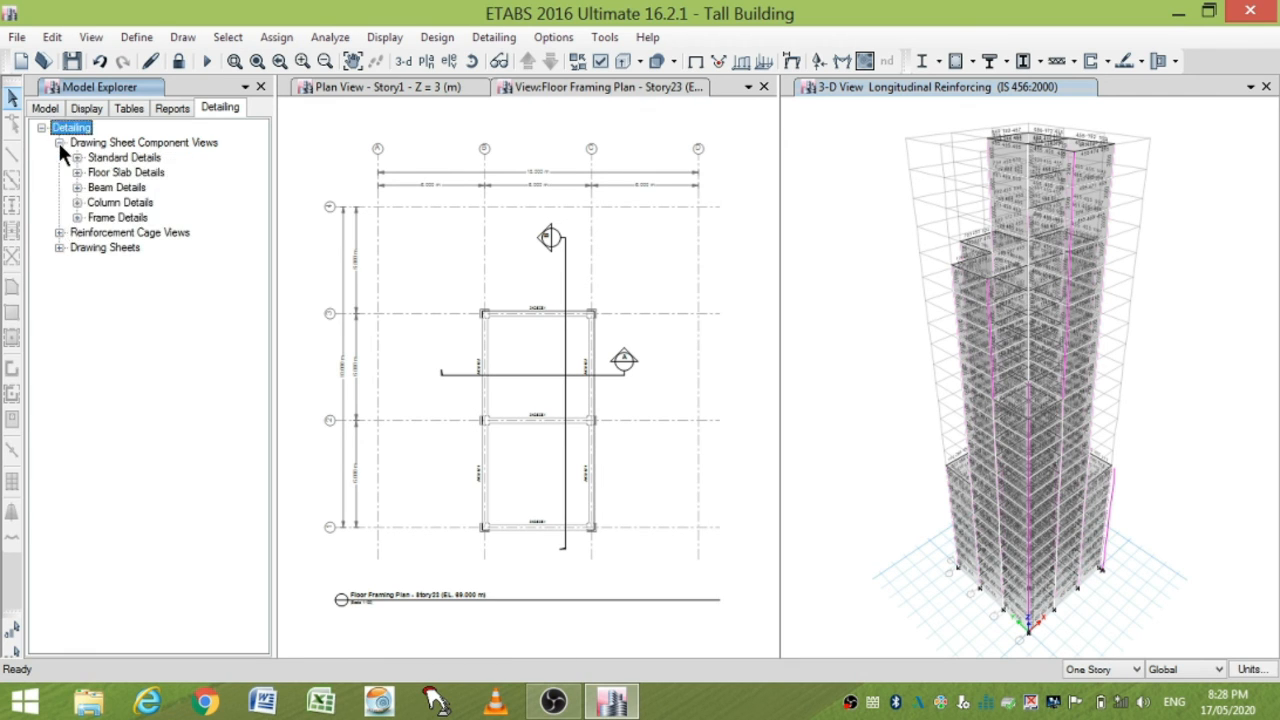
{"action": "left_click", "coordinate": [59, 232]}
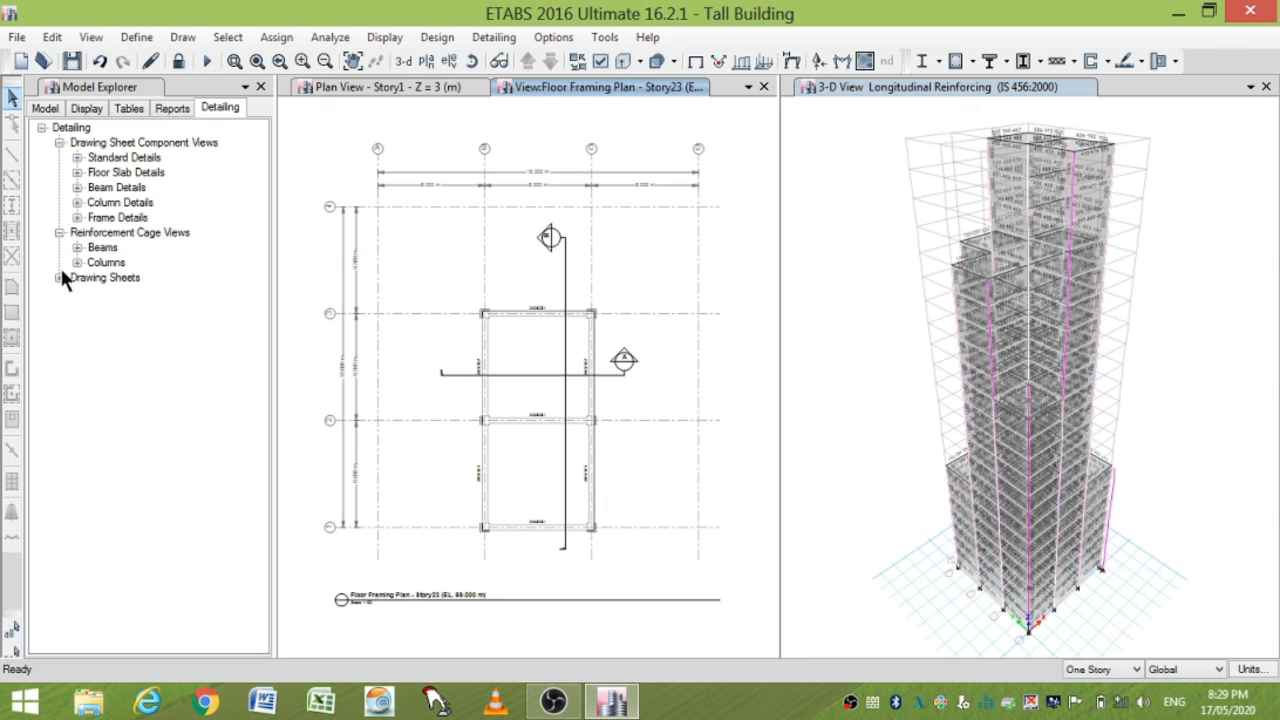
{"action": "left_click", "coordinate": [59, 278]}
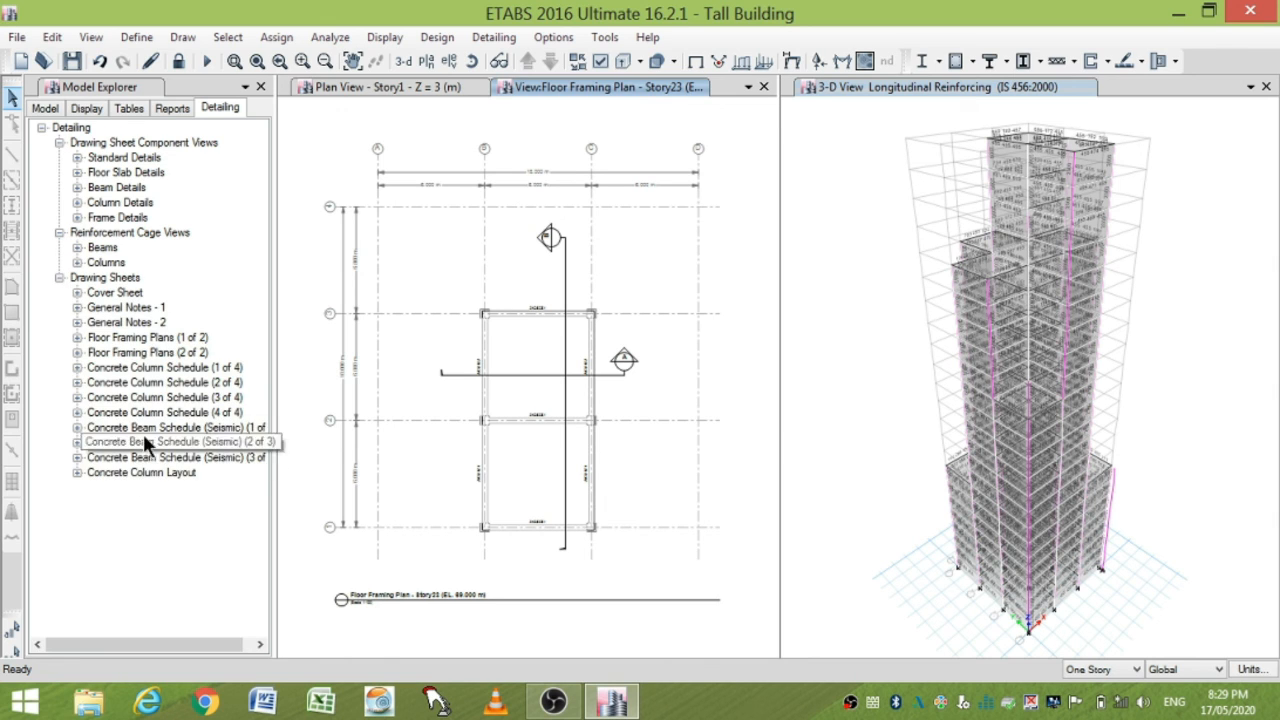
- Generate the project report and browse its pages to the Frame Assignments summary table
{"action": "left_click", "coordinate": [170, 108]}
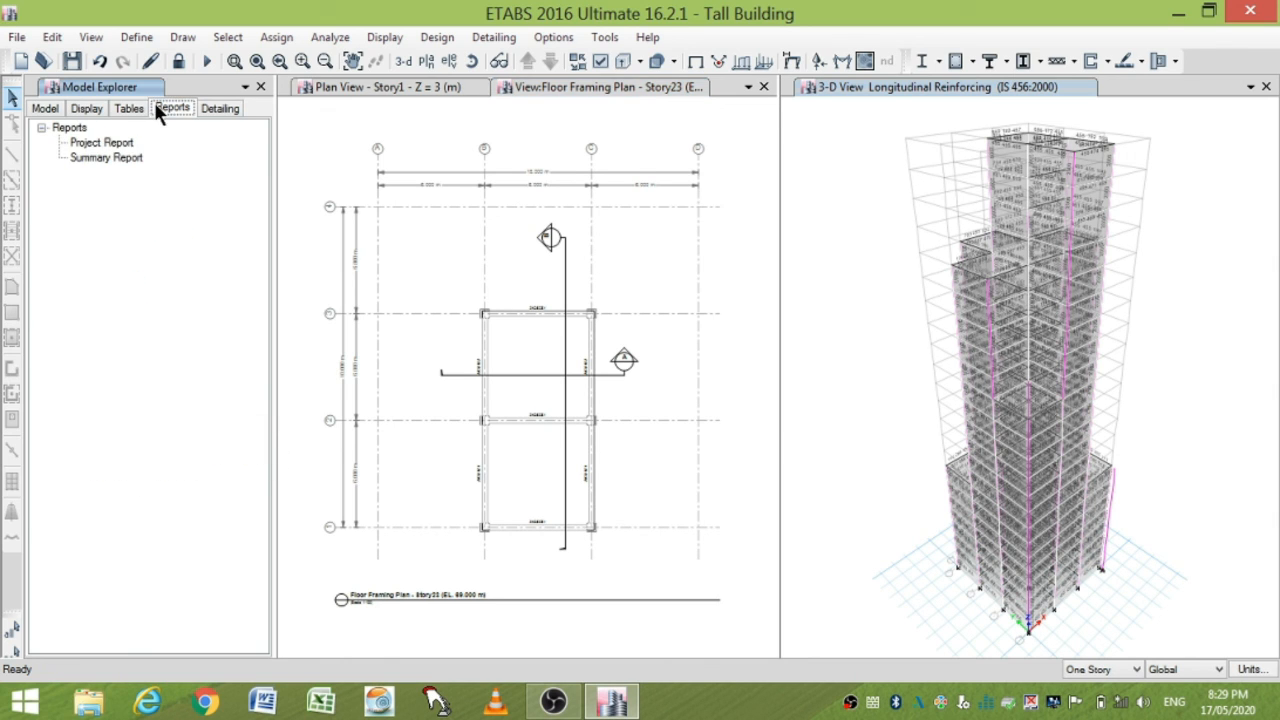
{"action": "left_click", "coordinate": [101, 143]}
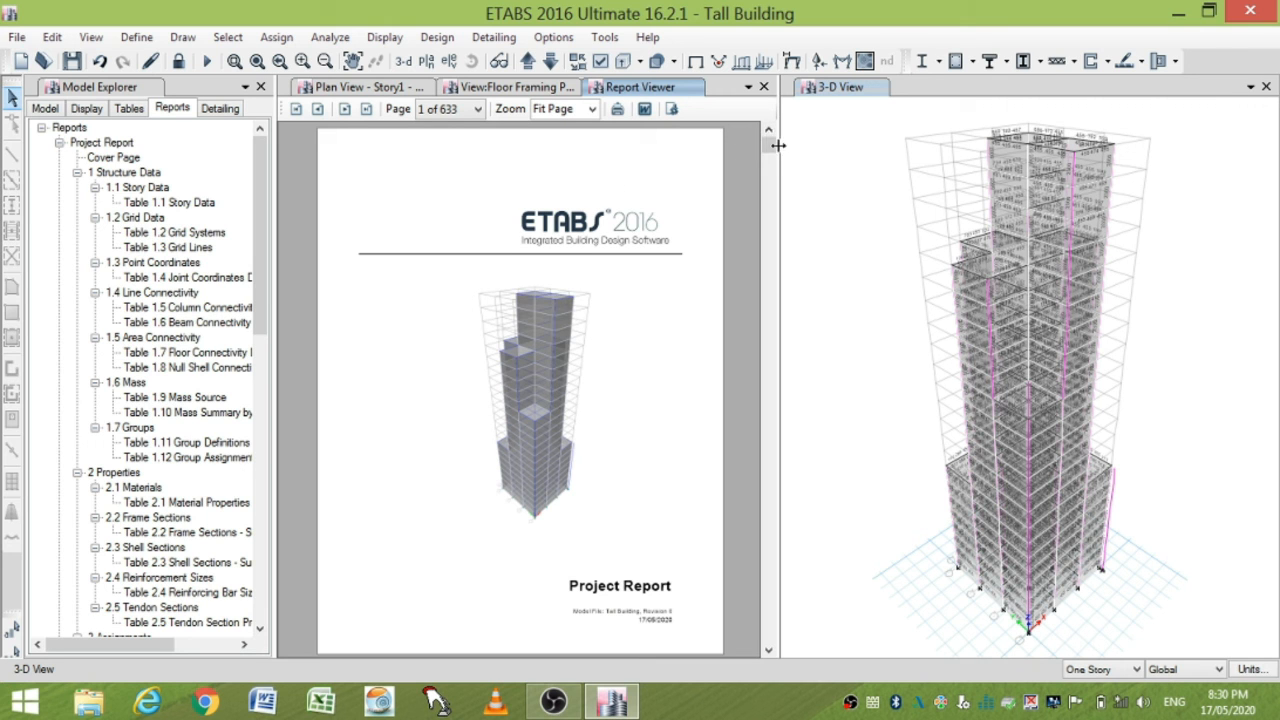
{"action": "left_click_drag", "start_coordinate": [771, 144], "coordinate": [400, 385]}
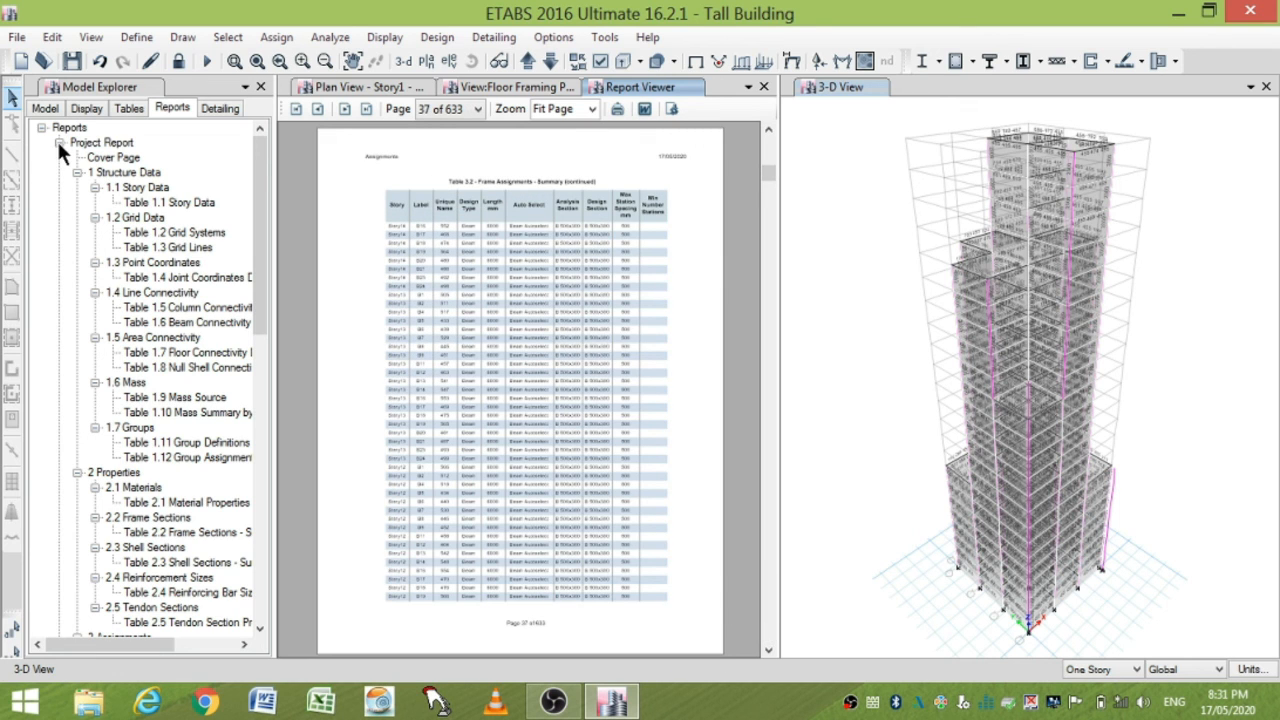
- Collapse the project report contents, generate the summary report and browse it to the Story Forces table
{"action": "left_click", "coordinate": [59, 142]}
{"action": "left_click", "coordinate": [84, 158]}
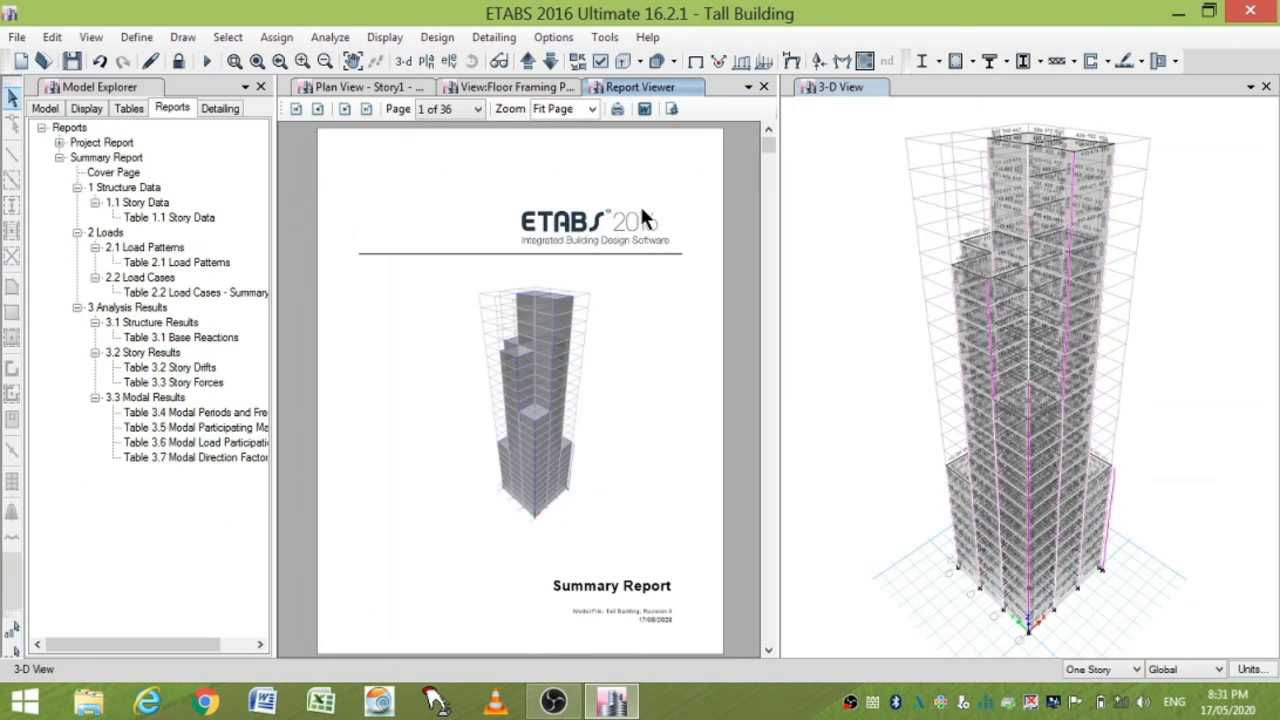
{"action": "left_click", "coordinate": [773, 218]}
{"action": "left_click_drag", "start_coordinate": [773, 215], "coordinate": [742, 548]}
{"action": "scroll", "coordinate": [620, 447], "scroll_direction": "up", "scroll_amount": 1}
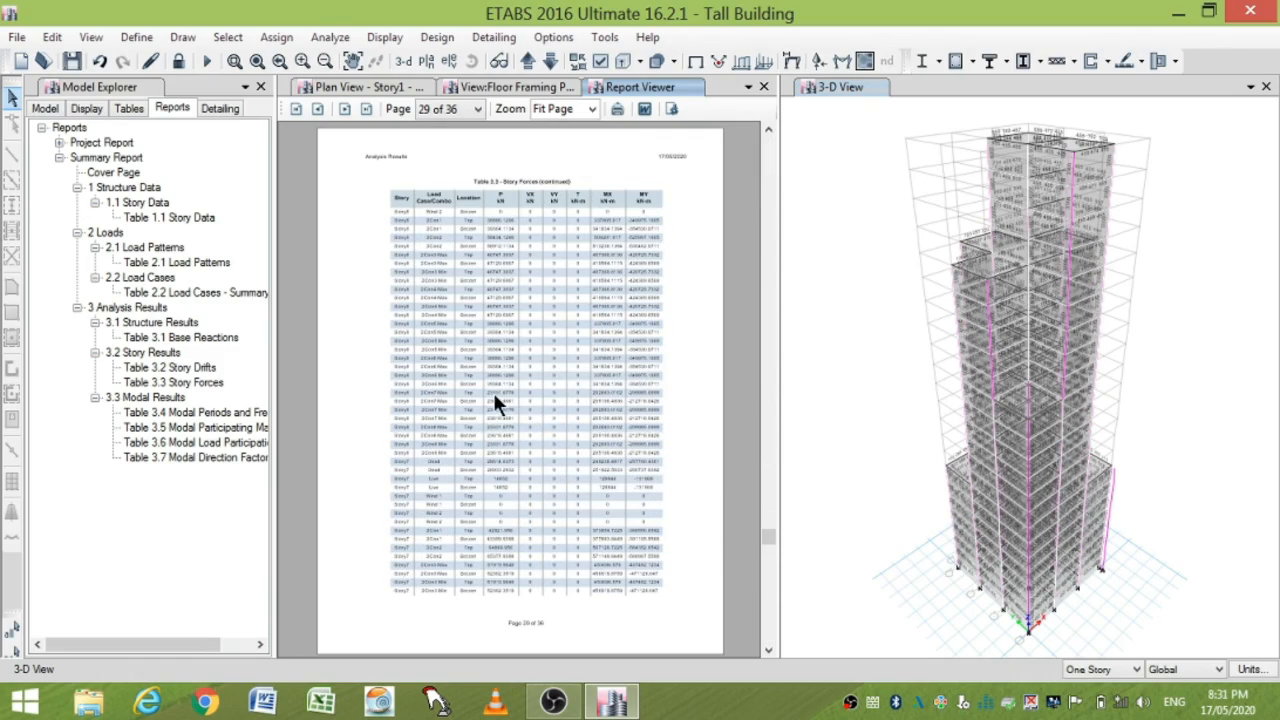